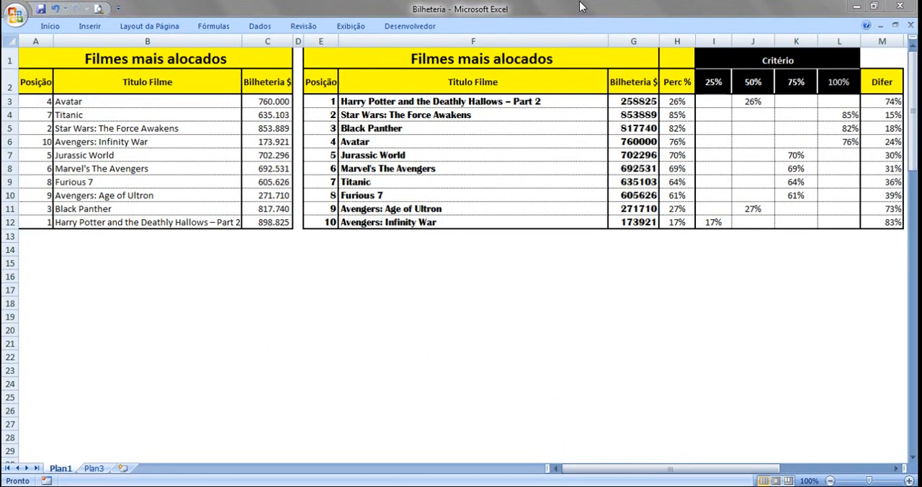
# Restore the minimized ribbon so that its commands stay displayed above the worksheet
pyautogui.click(574, 29)
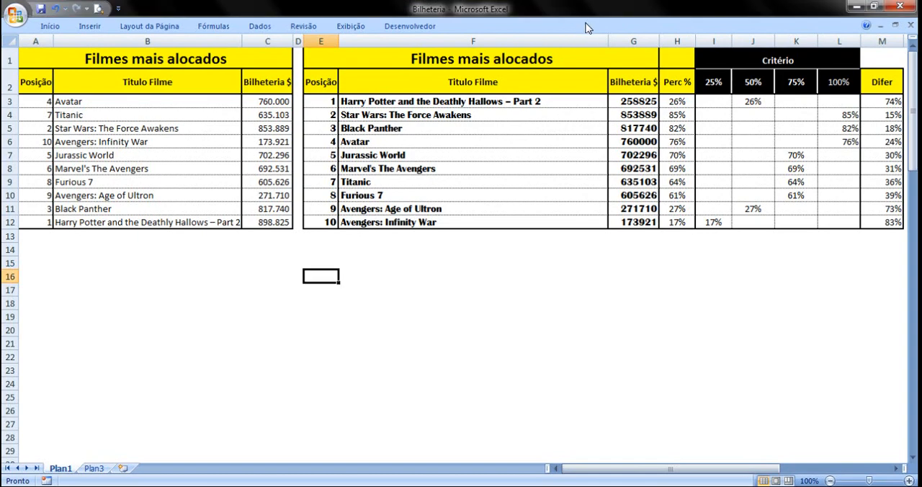
pyautogui.rightClick(585, 27)
pyautogui.click(622, 70)
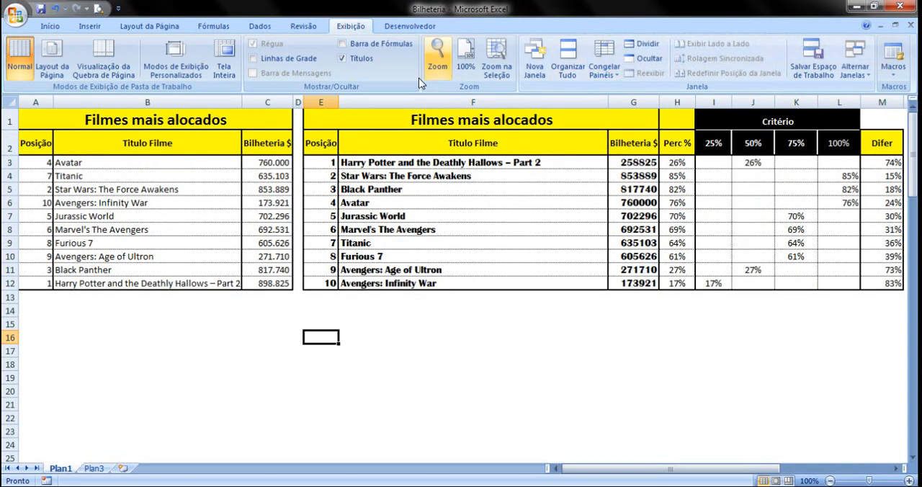
pyautogui.click(705, 176)
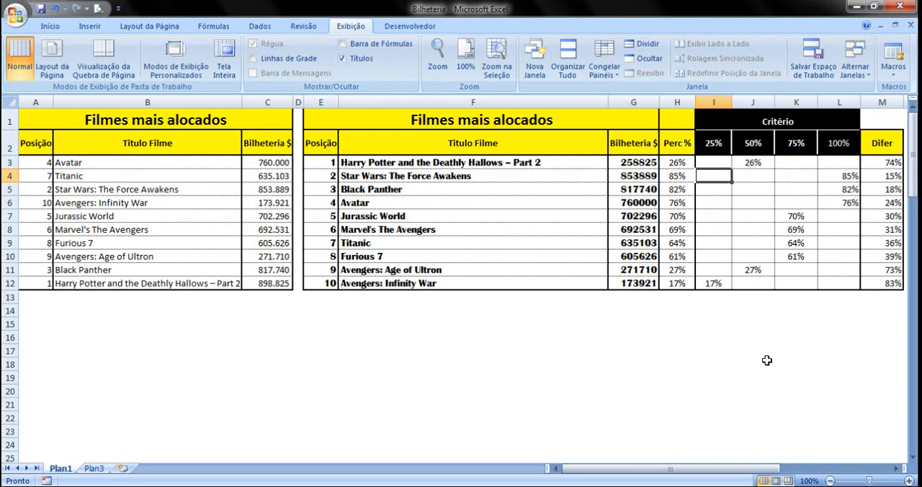
# Insert a standard doughnut chart from the range I3:M3 and move it slightly down over the worksheet
pyautogui.moveTo(713, 162); pyautogui.dragTo(868, 165)
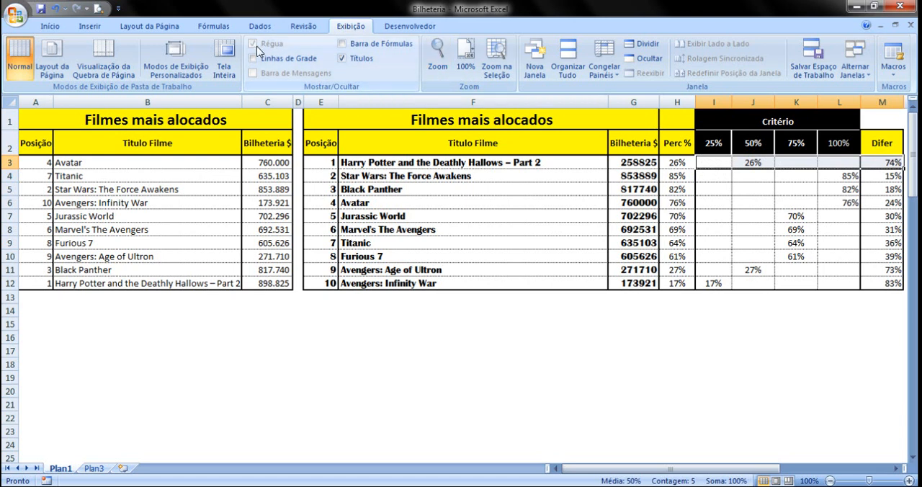
pyautogui.click(86, 26)
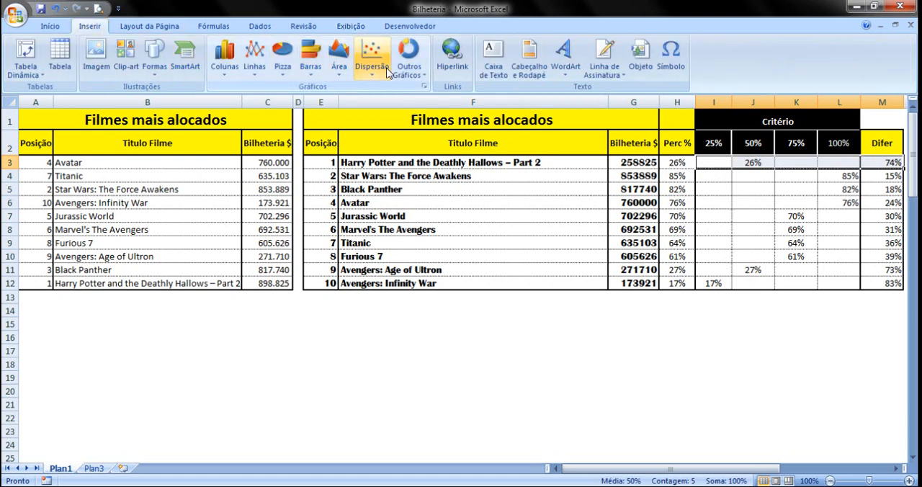
pyautogui.click(408, 62)
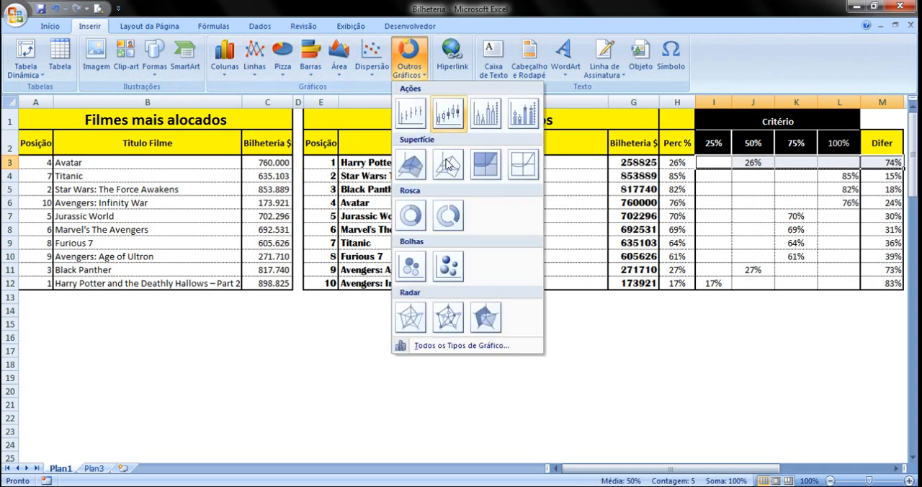
pyautogui.click(414, 221)
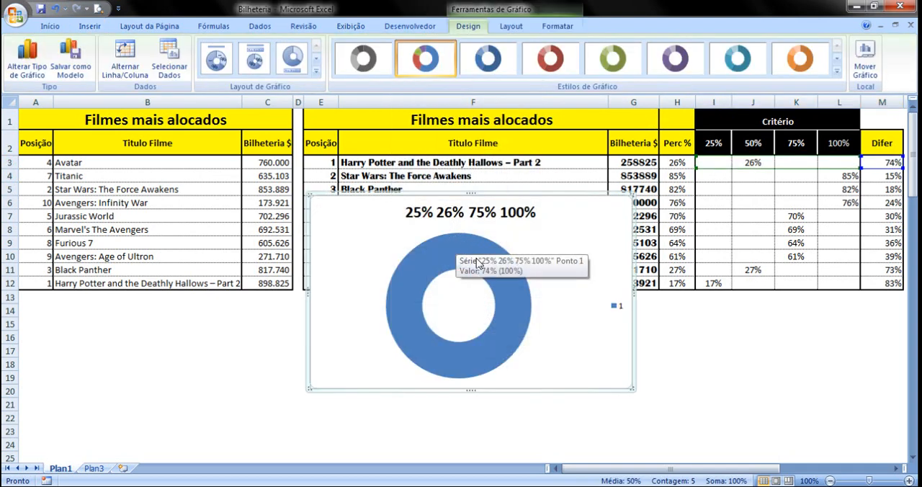
pyautogui.moveTo(548, 225); pyautogui.dragTo(530, 244)
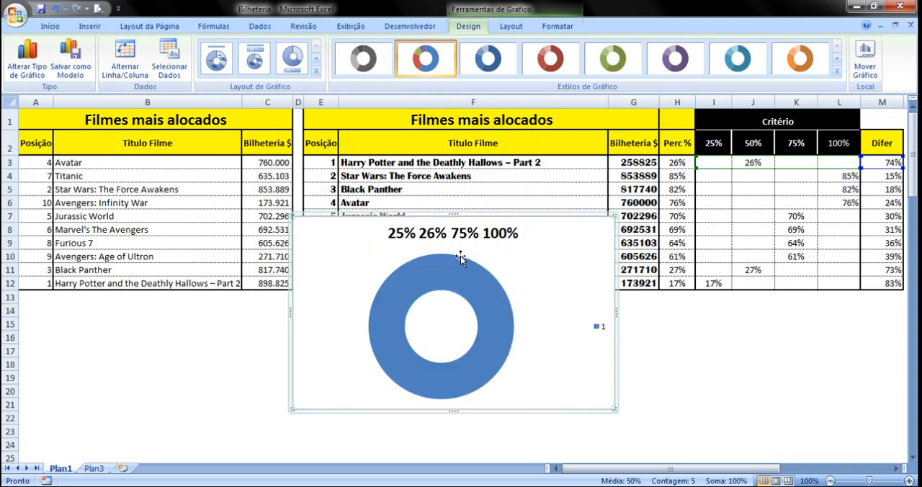
# Edit the doughnut chart's data series so that its values come from Plan1!$I$3:$M$3
pyautogui.rightClick(492, 308)
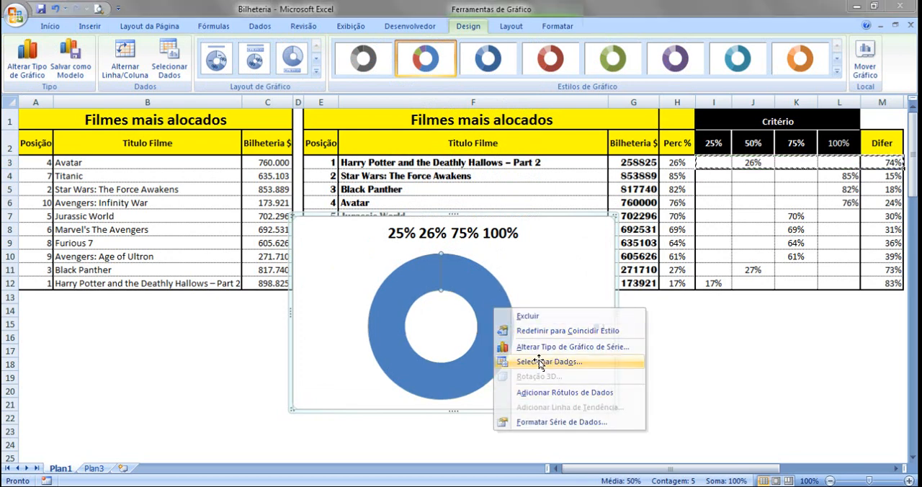
pyautogui.click(539, 362)
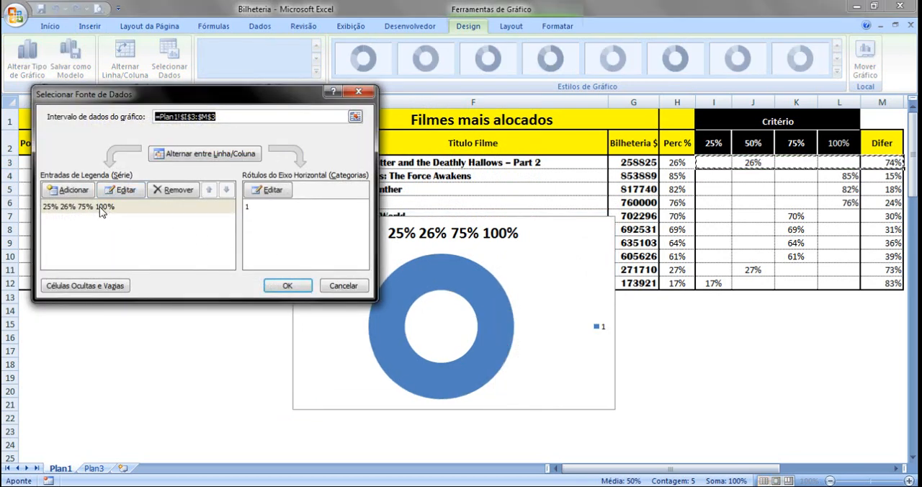
pyautogui.click(123, 207)
pyautogui.click(120, 189)
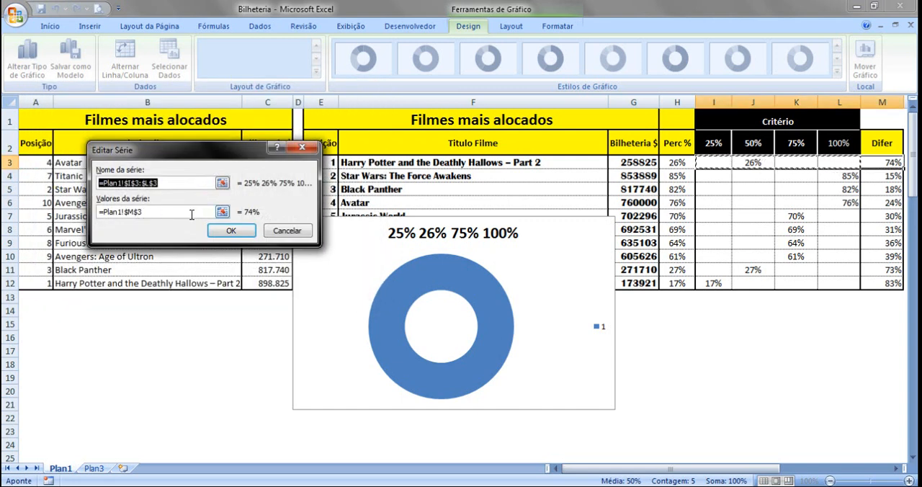
pyautogui.moveTo(155, 212); pyautogui.dragTo(97, 216)
pyautogui.write('=')
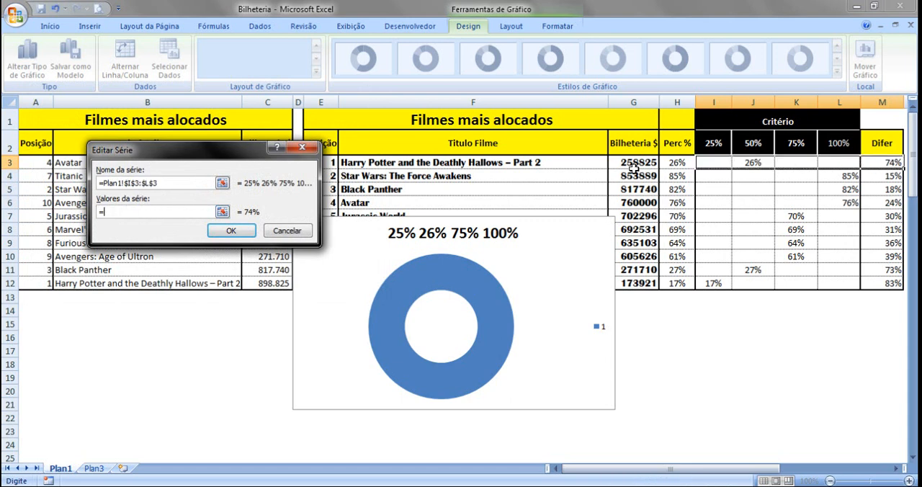
pyautogui.moveTo(702, 162); pyautogui.dragTo(884, 163)
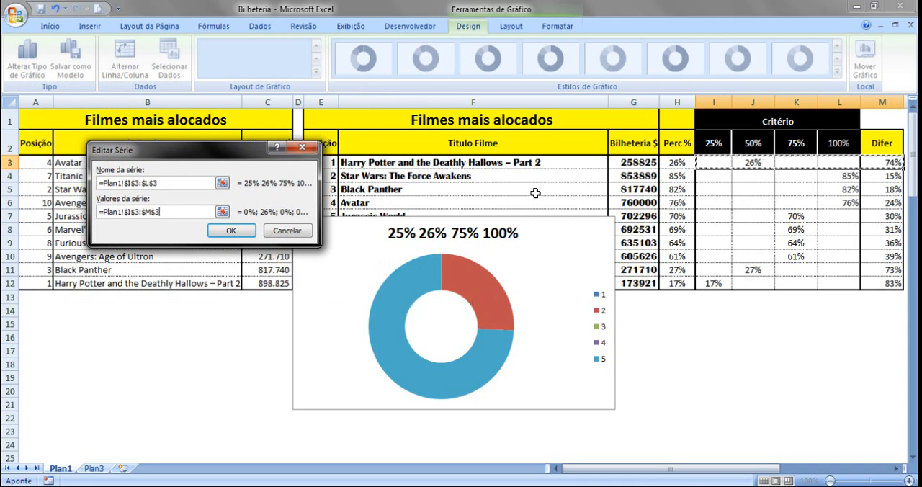
# Clear the series name, apply the data source changes and deselect the chart
pyautogui.moveTo(165, 182); pyautogui.dragTo(96, 182)
pyautogui.press('Delete')
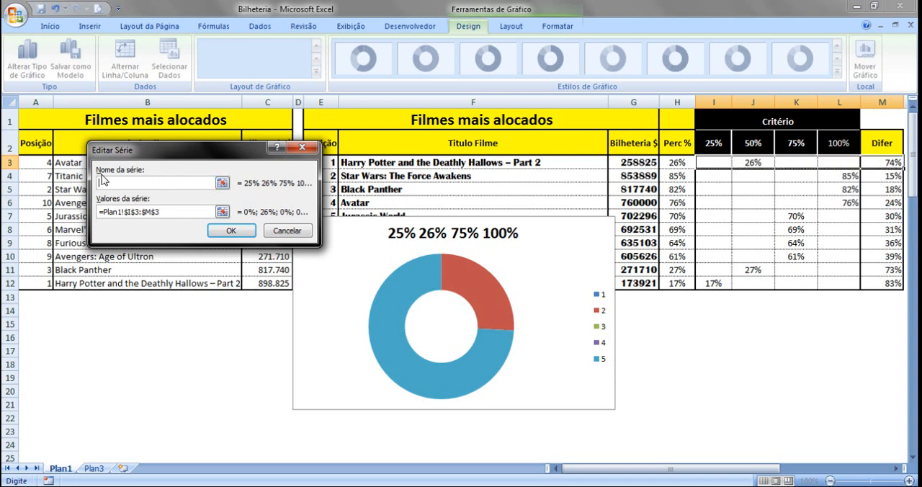
pyautogui.click(226, 230)
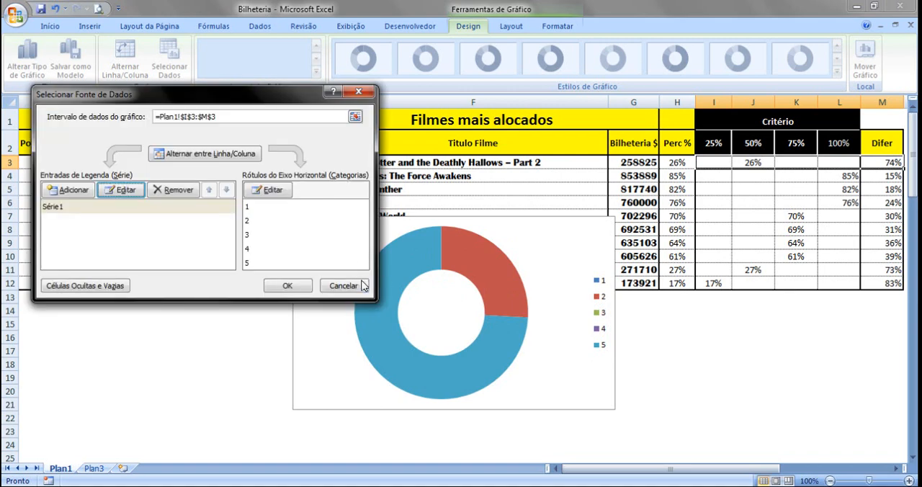
pyautogui.click(288, 286)
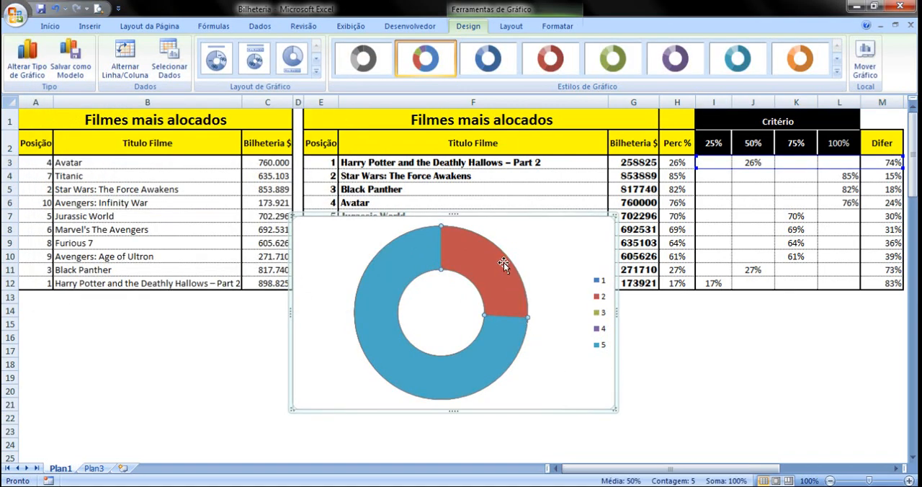
pyautogui.click(660, 353)
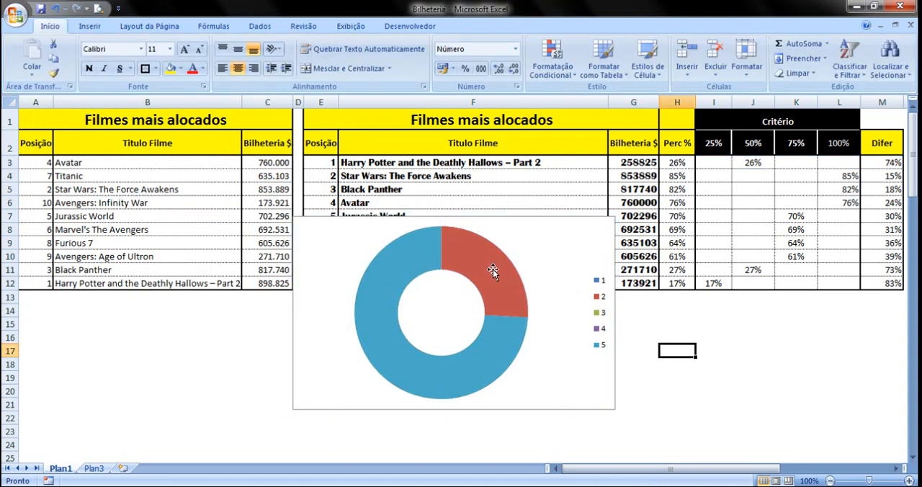
# Select cell G3 with the first film's box office value and display the formula bar
pyautogui.click(493, 269)
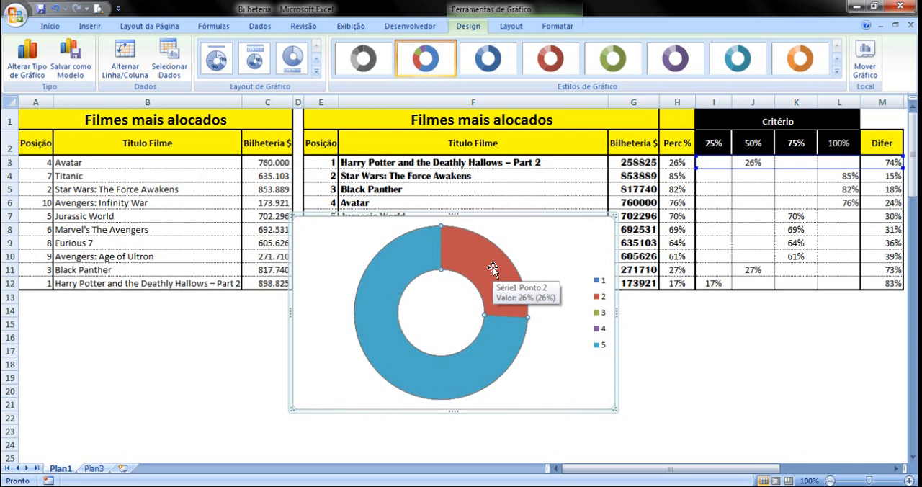
pyautogui.click(752, 337)
pyautogui.click(630, 162)
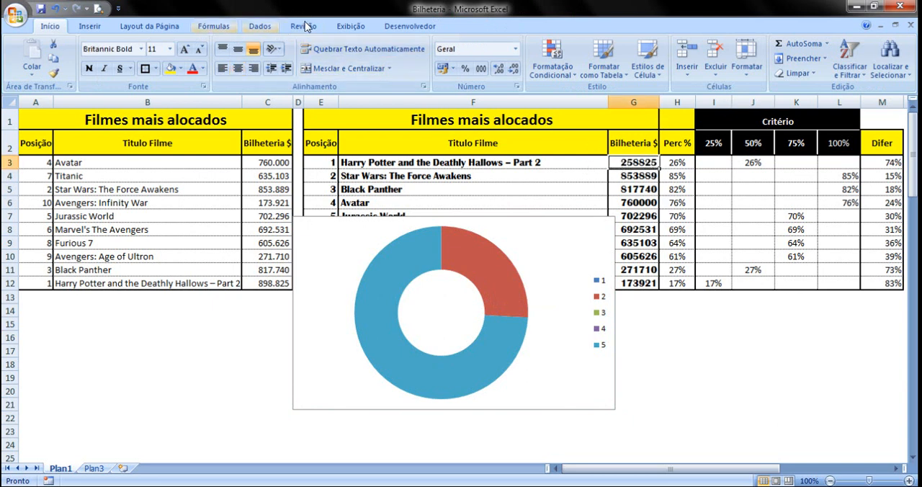
pyautogui.click(351, 26)
pyautogui.click(342, 44)
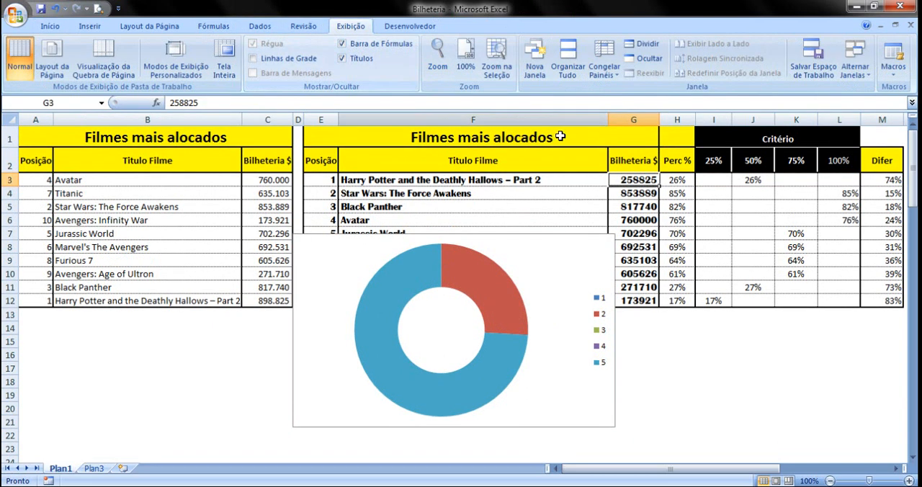
# Set the Bilheteria value of Harry Potter and the Deathly Hallows – Part 2 in G3 to 250000
pyautogui.click(645, 190)
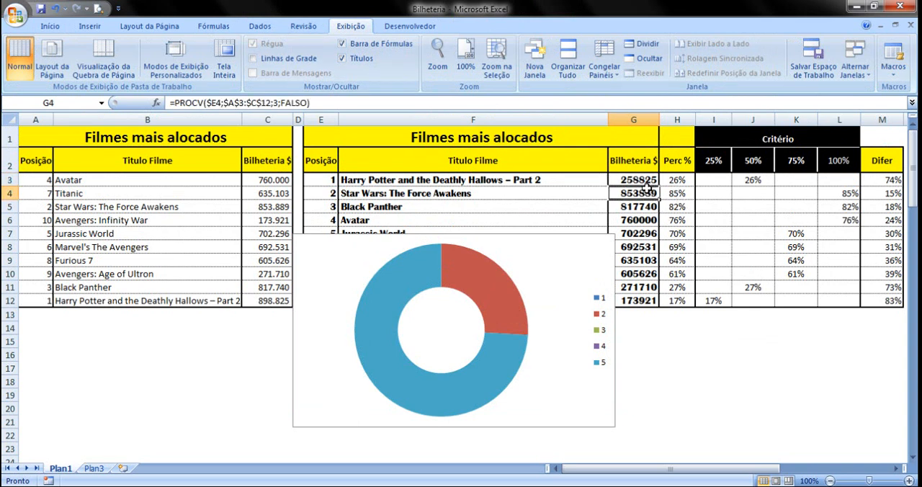
pyautogui.click(641, 180)
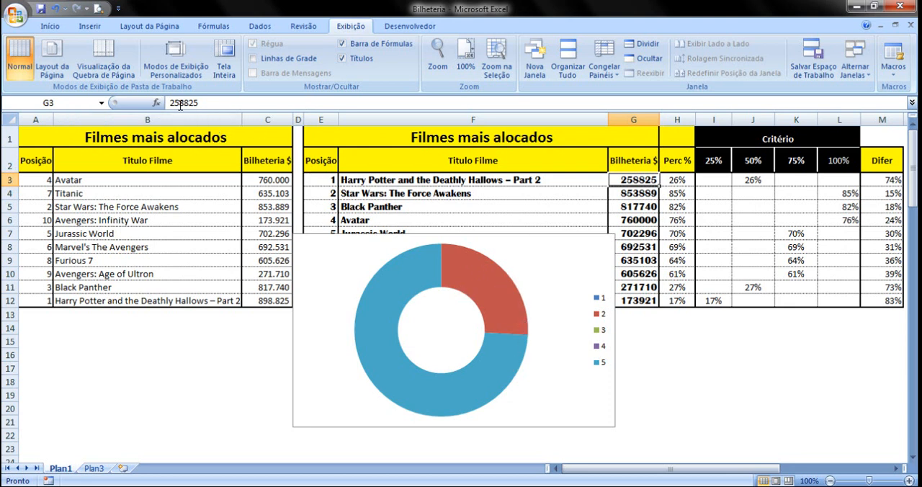
pyautogui.moveTo(180, 103); pyautogui.dragTo(210, 103)
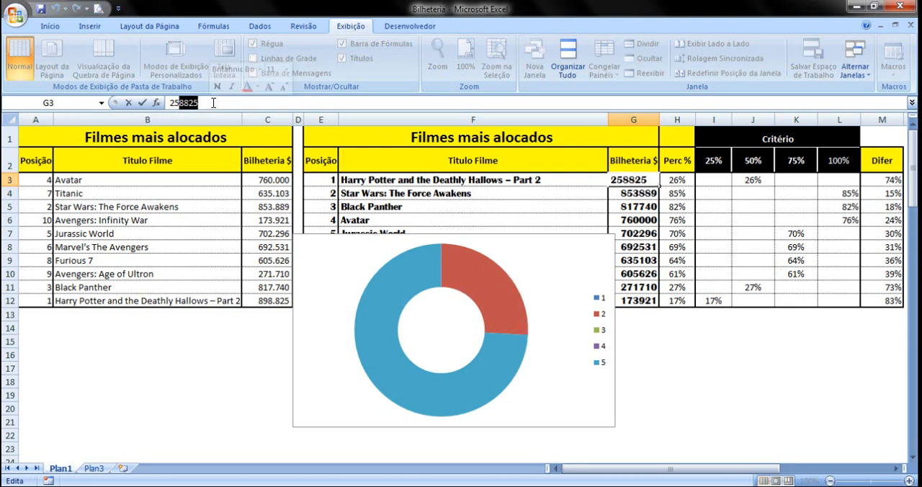
pyautogui.write('0000')
pyautogui.click(213, 180)
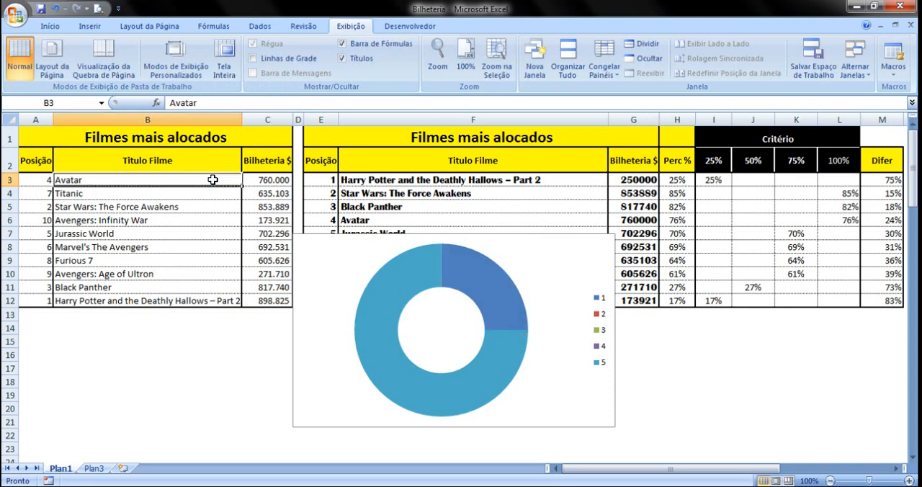
# Give the doughnut's 25% slice a solid fill and move the formatting dialog off the chart
pyautogui.click(490, 282)
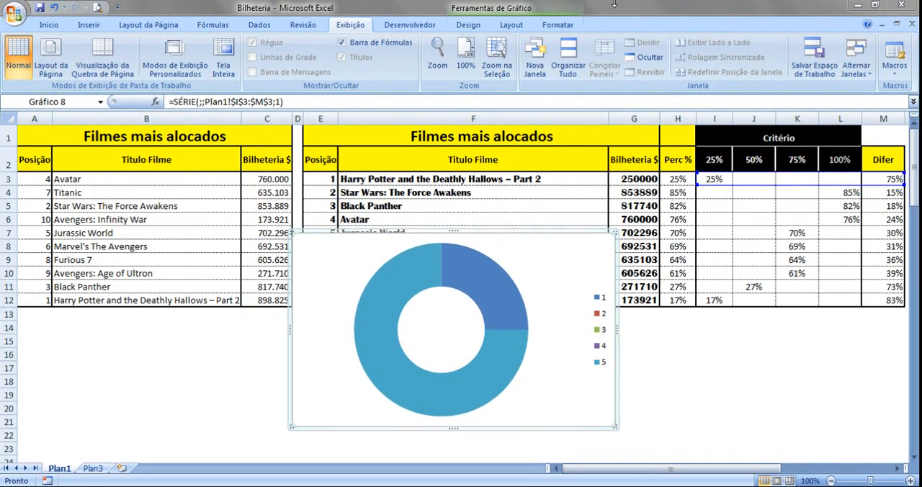
pyautogui.click(493, 296)
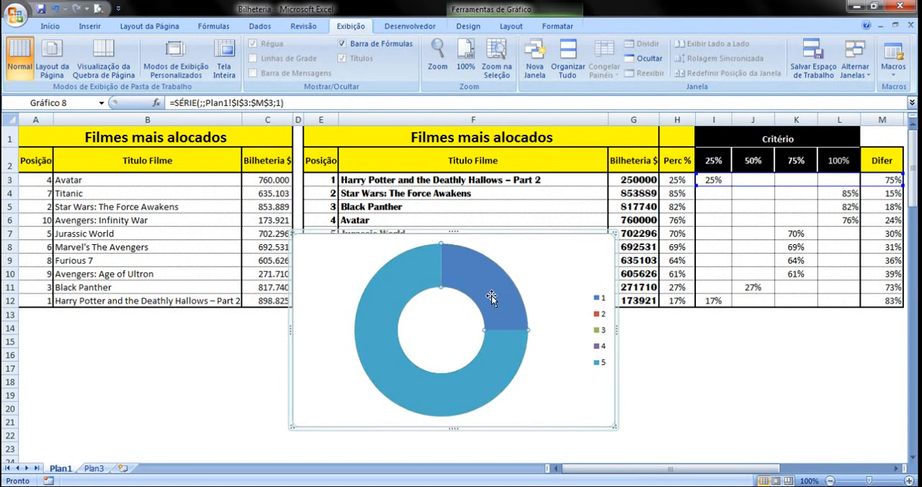
pyautogui.rightClick(491, 295)
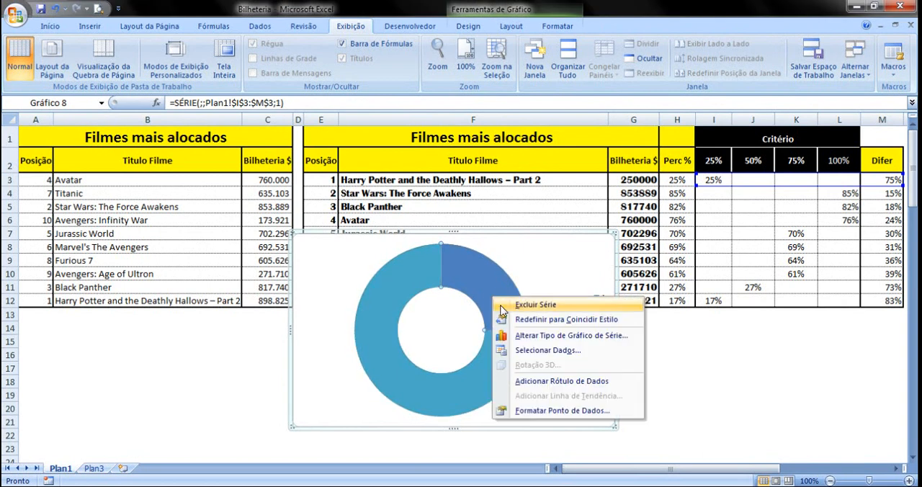
pyautogui.click(554, 410)
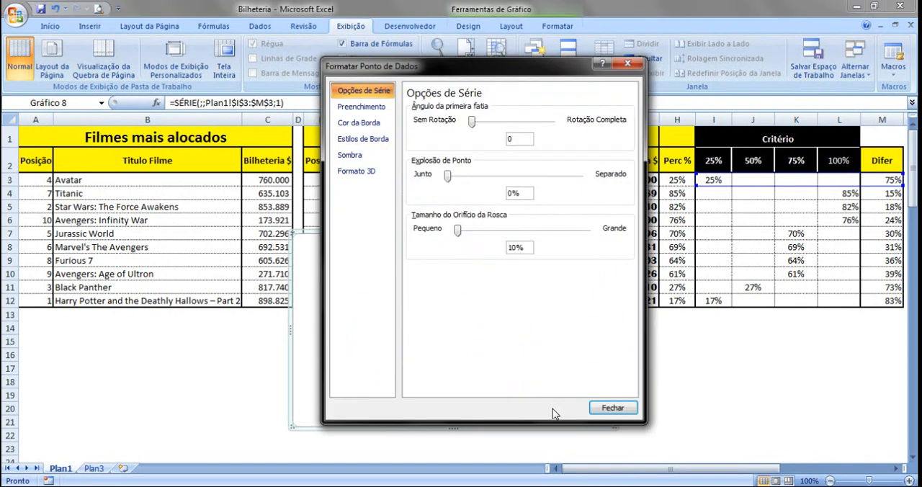
pyautogui.click(362, 106)
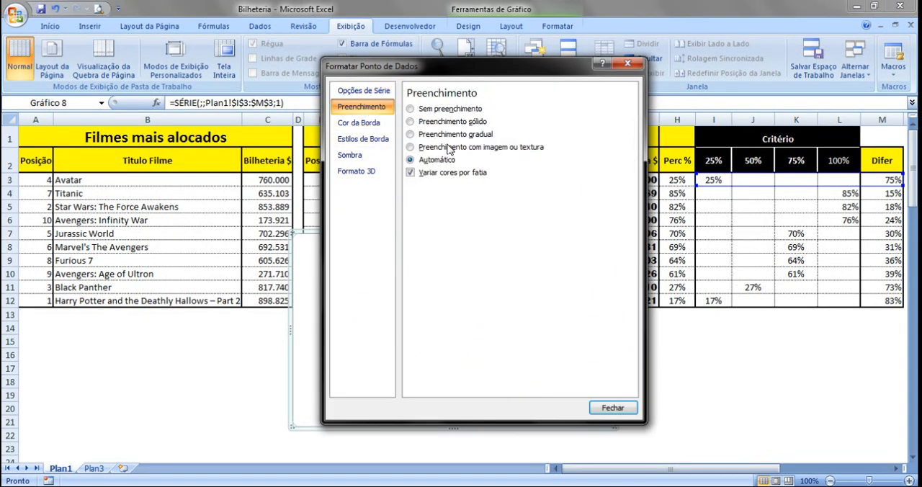
pyautogui.click(441, 123)
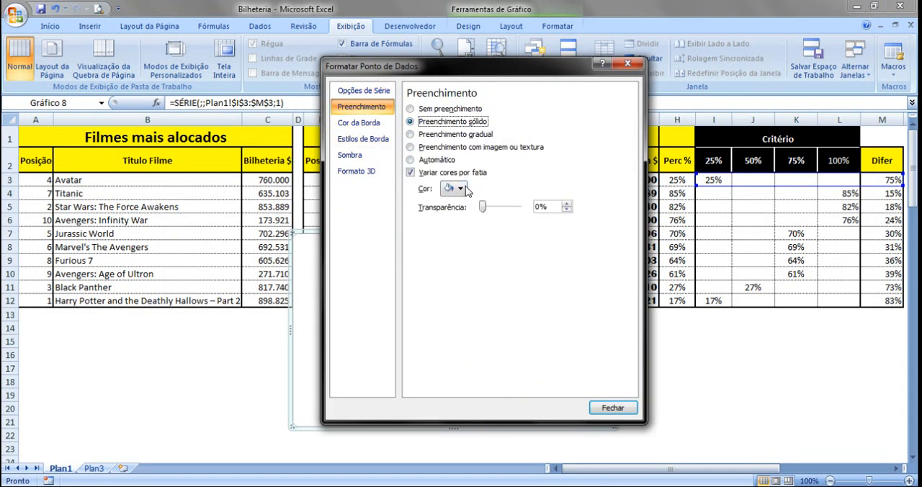
pyautogui.click(464, 189)
pyautogui.moveTo(454, 69); pyautogui.dragTo(648, 70)
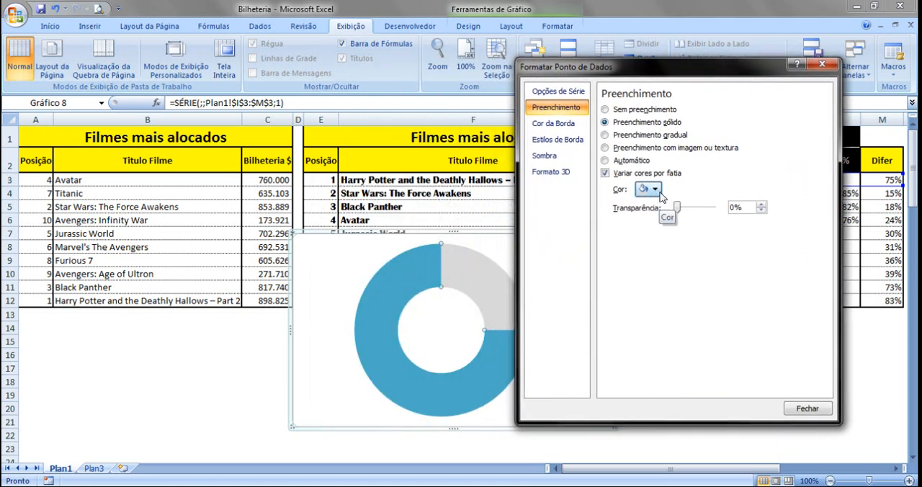
# Open the custom RGB colour settings for the 25% slice's fill
pyautogui.click(660, 195)
pyautogui.click(674, 332)
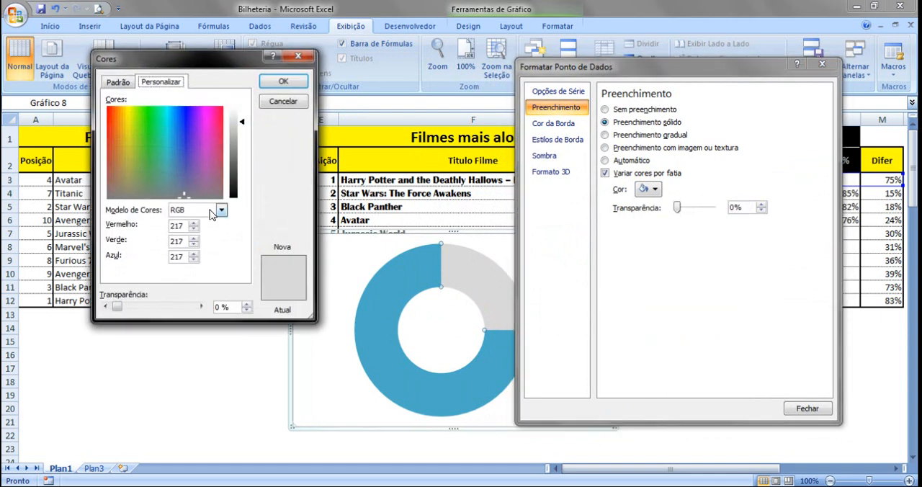
pyautogui.click(125, 85)
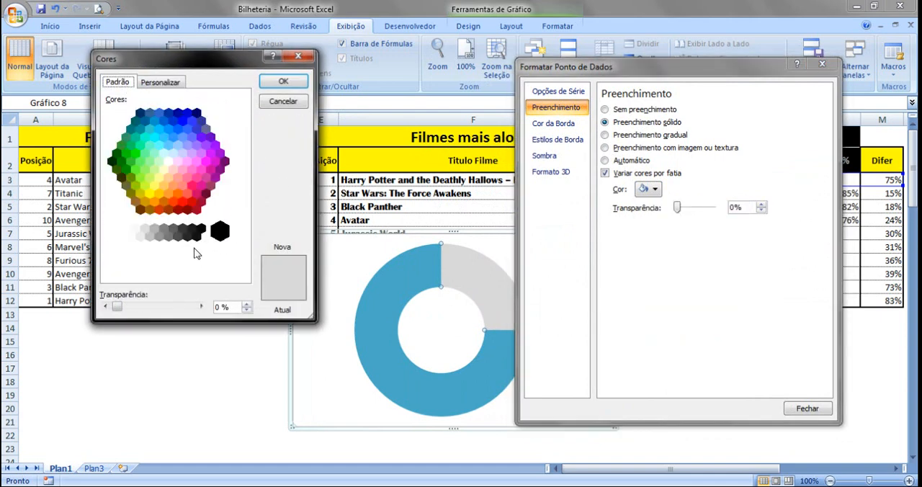
pyautogui.click(163, 85)
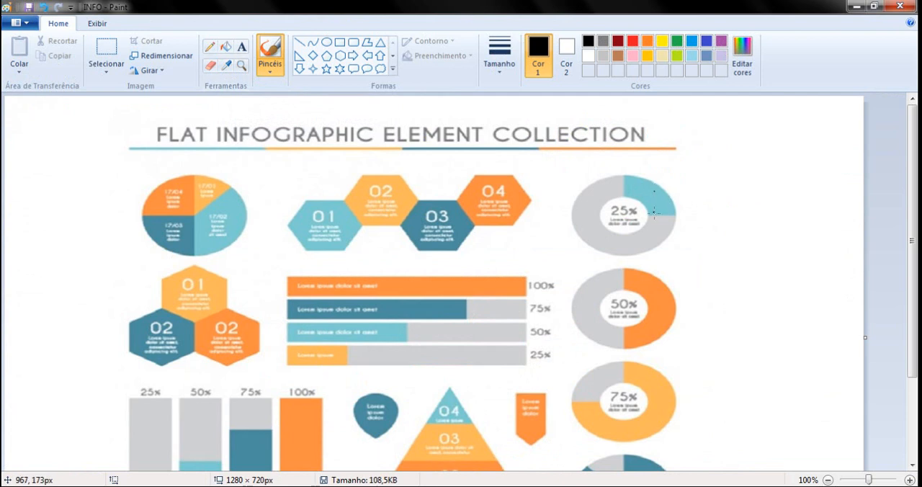
# In Paint, sample the teal of the infographic's 25% doughnut slice with the colour picker and open its RGB values
pyautogui.click(228, 67)
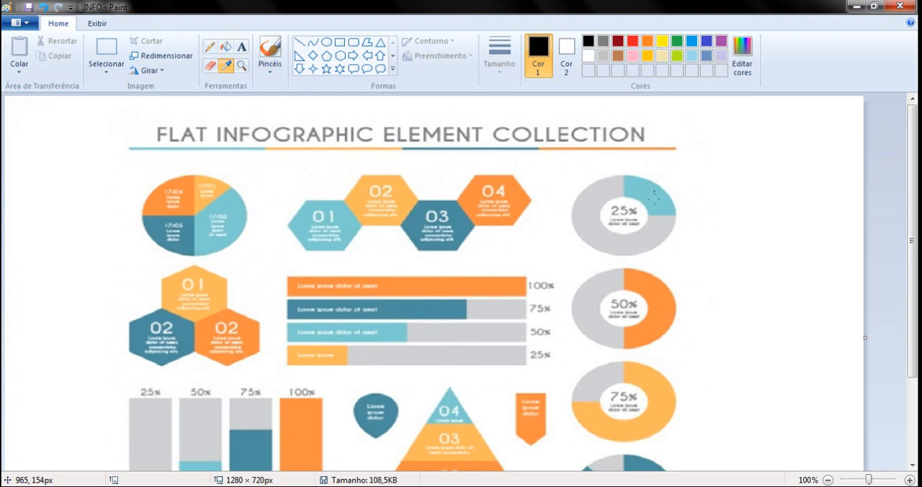
pyautogui.click(657, 196)
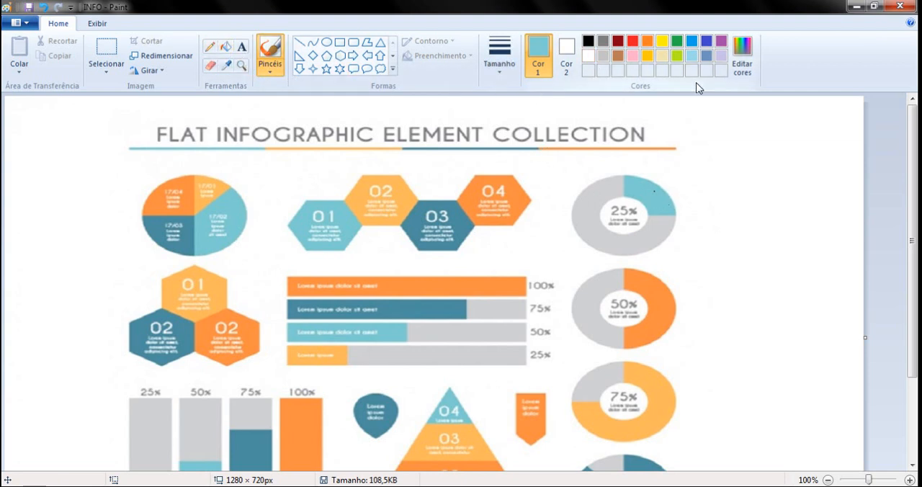
pyautogui.click(742, 64)
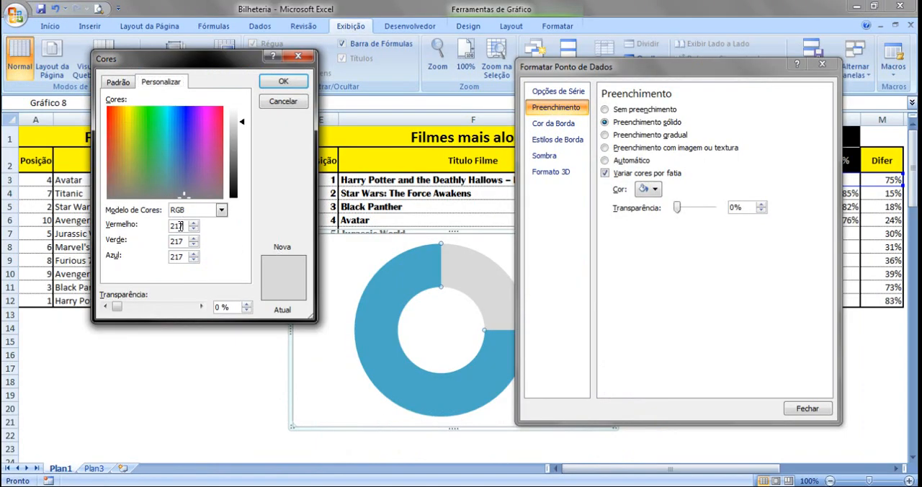
# Back in Excel, set the 25% slice's custom fill colour to red 126, green 205, blue 210
pyautogui.moveTo(184, 225); pyautogui.dragTo(171, 229)
pyautogui.write('126')
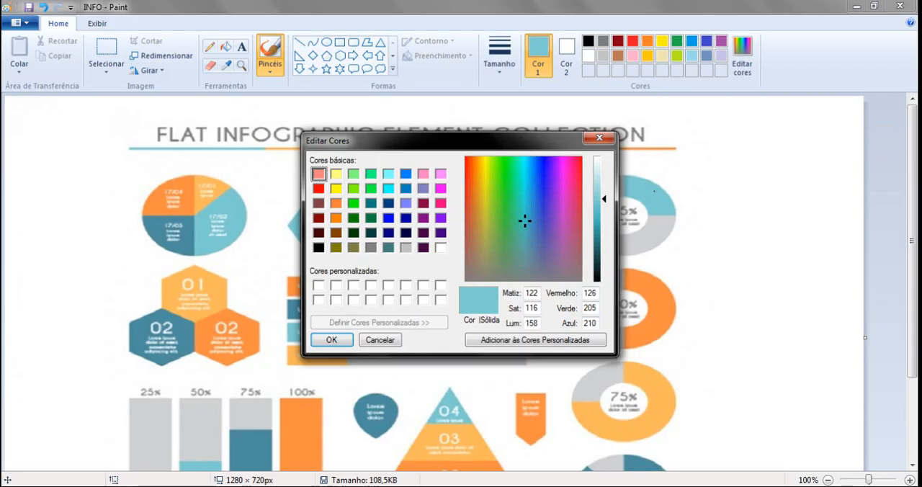
pyautogui.hotkey('alt', 'Tab')
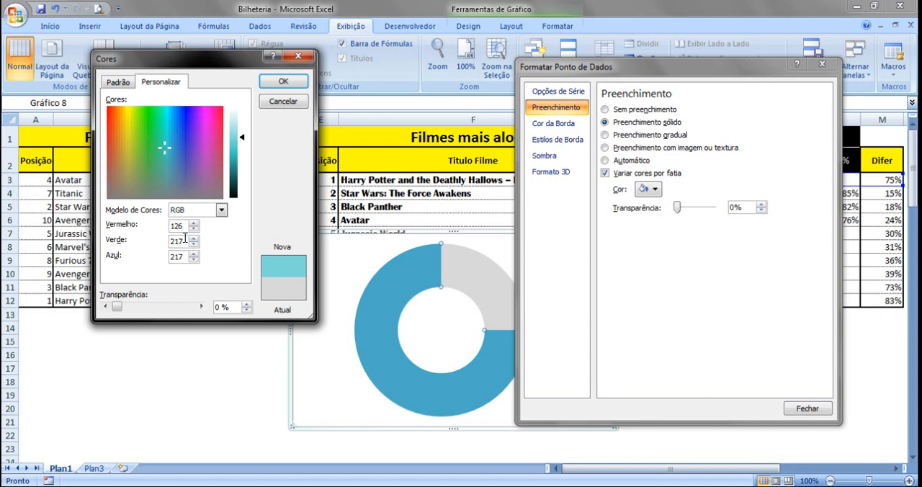
pyautogui.moveTo(185, 238); pyautogui.dragTo(167, 239)
pyautogui.write('205')
pyautogui.moveTo(188, 256); pyautogui.dragTo(170, 260)
pyautogui.write('210')
pyautogui.click(284, 81)
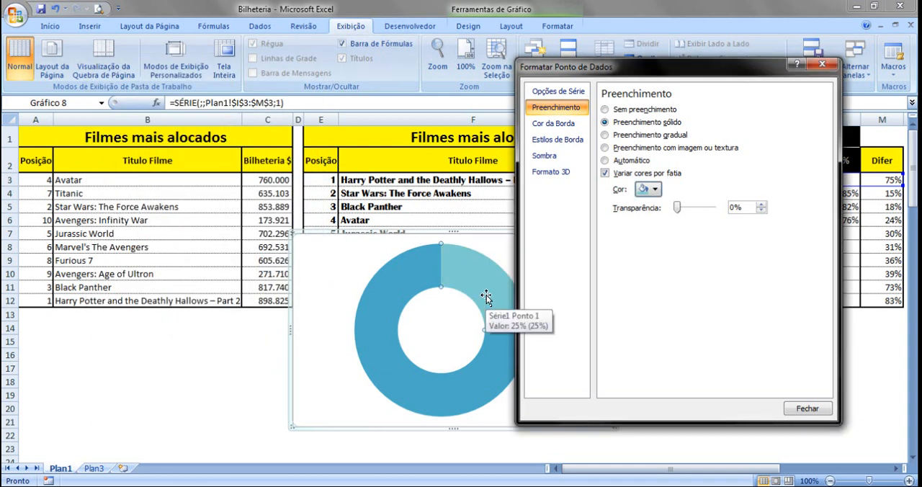
# Select the chart's 75% slice, sample the grey of the infographic's 25% doughnut in Paint and open its RGB values
pyautogui.click(407, 275)
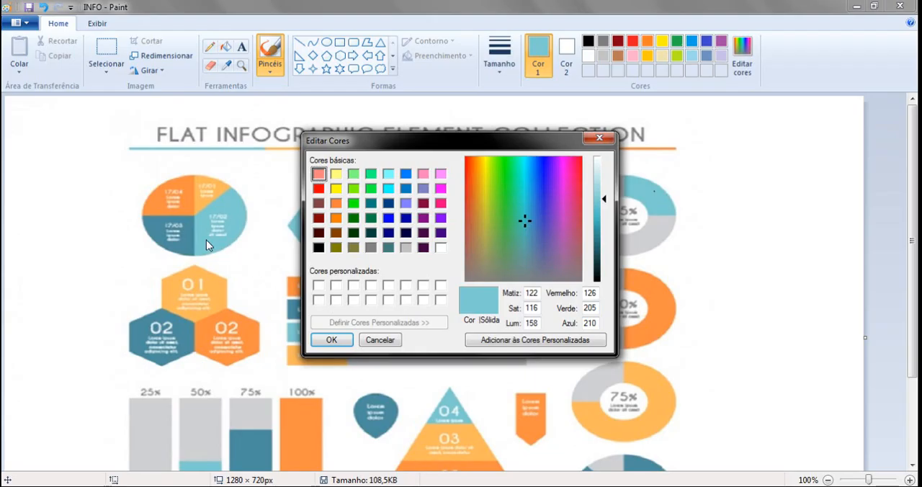
pyautogui.moveTo(463, 149); pyautogui.dragTo(273, 135)
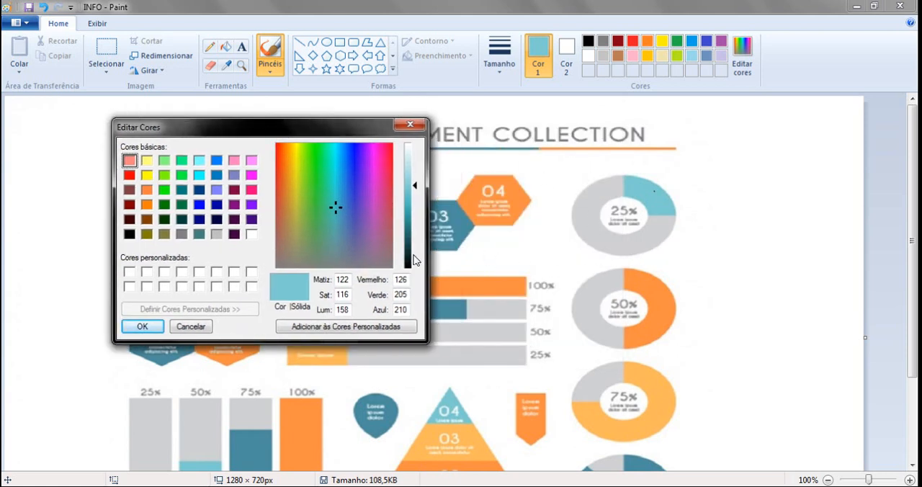
pyautogui.click(409, 125)
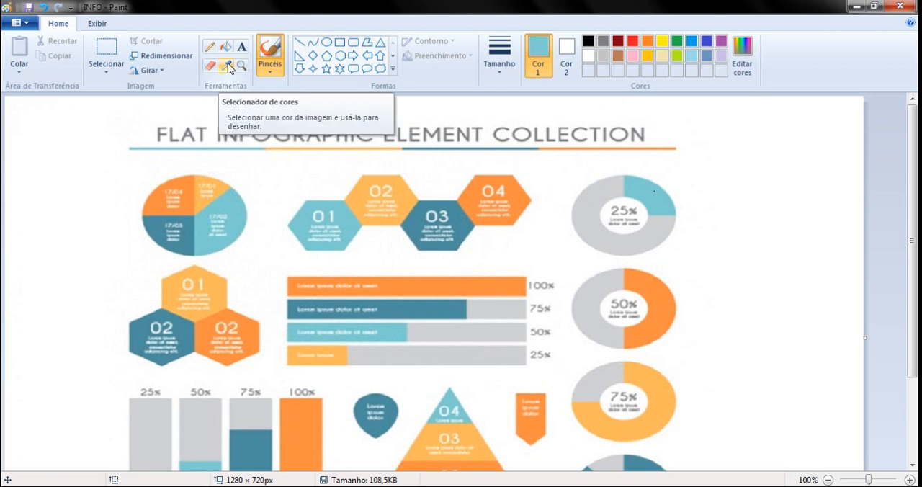
pyautogui.click(228, 68)
pyautogui.click(588, 213)
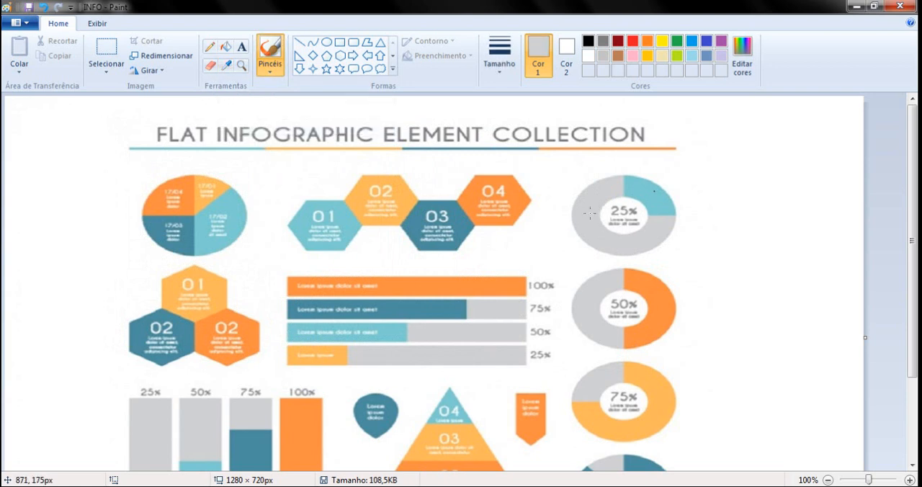
pyautogui.click(742, 64)
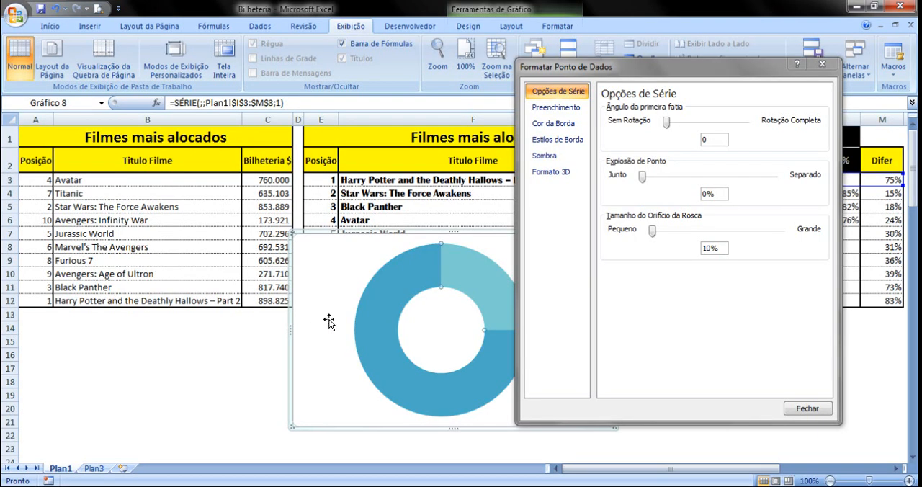
# In Excel, give the 75% slice a solid fill and open its custom colour settings
pyautogui.click(559, 111)
pyautogui.click(619, 122)
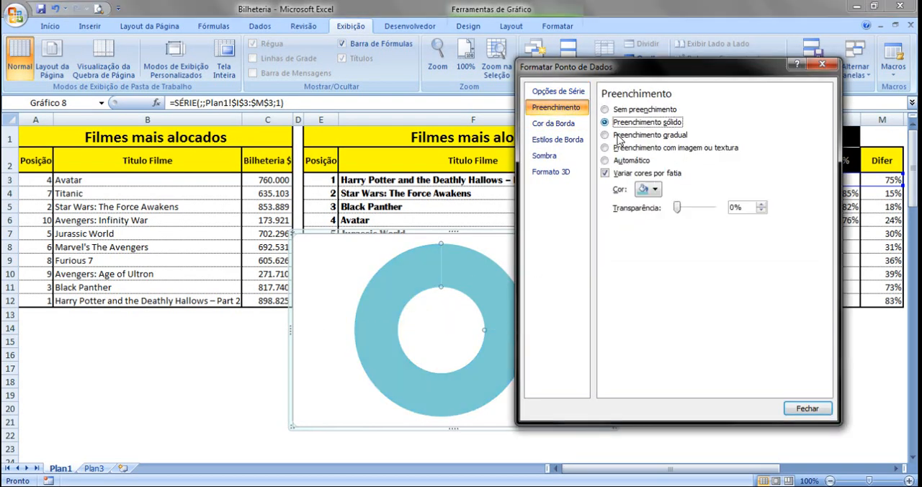
pyautogui.click(656, 190)
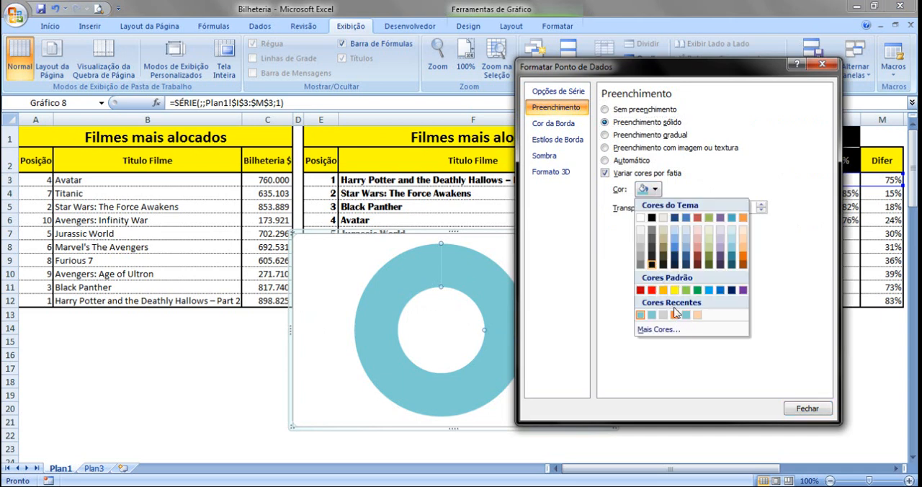
pyautogui.click(658, 330)
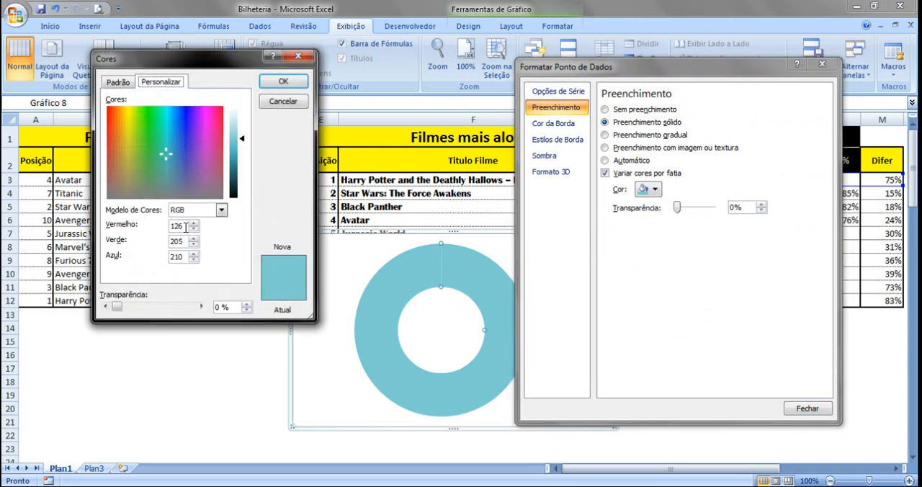
# Set the 75% slice's fill to red 208, green 209, blue 211 and close the data point formatting
pyautogui.moveTo(185, 227); pyautogui.dragTo(154, 229)
pyautogui.write('20')
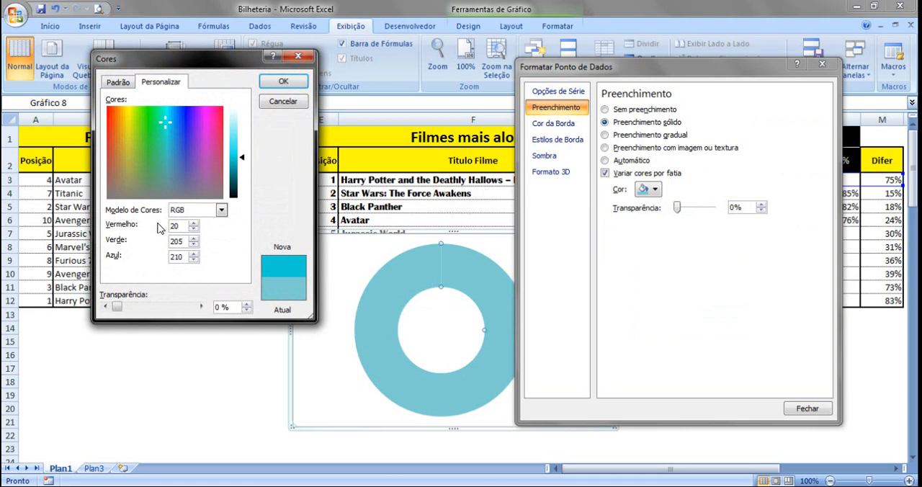
pyautogui.write('8')
pyautogui.doubleClick(171, 242)
pyautogui.write('209')
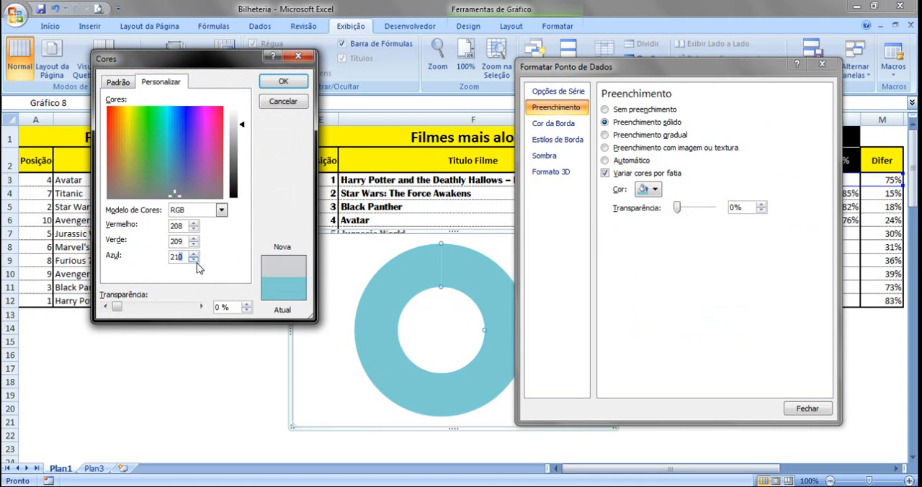
pyautogui.write('1')
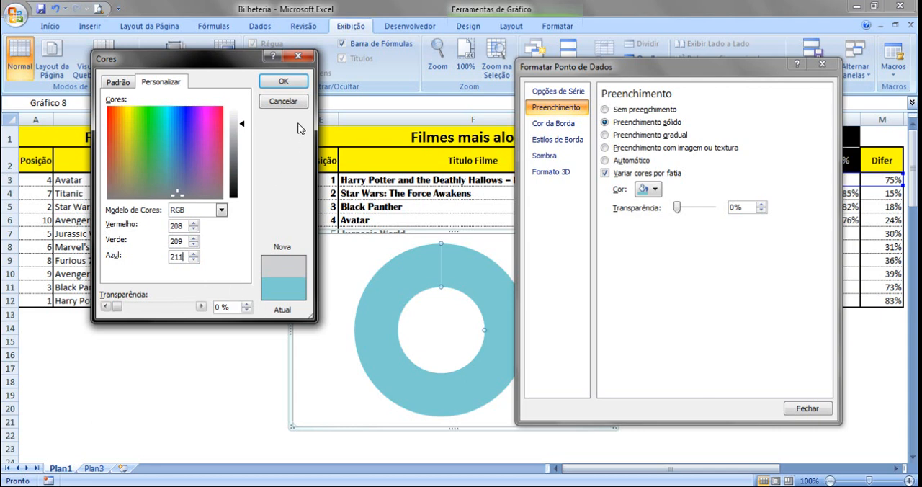
pyautogui.click(300, 89)
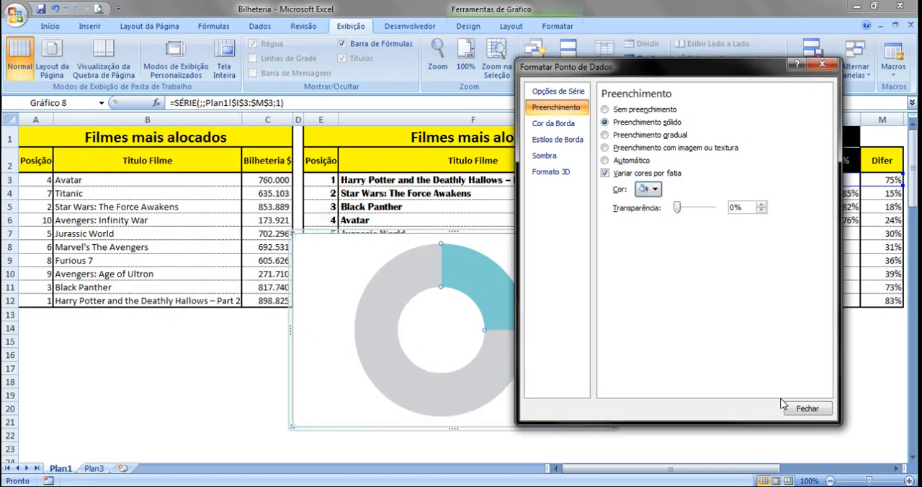
pyautogui.click(804, 408)
pyautogui.click(696, 375)
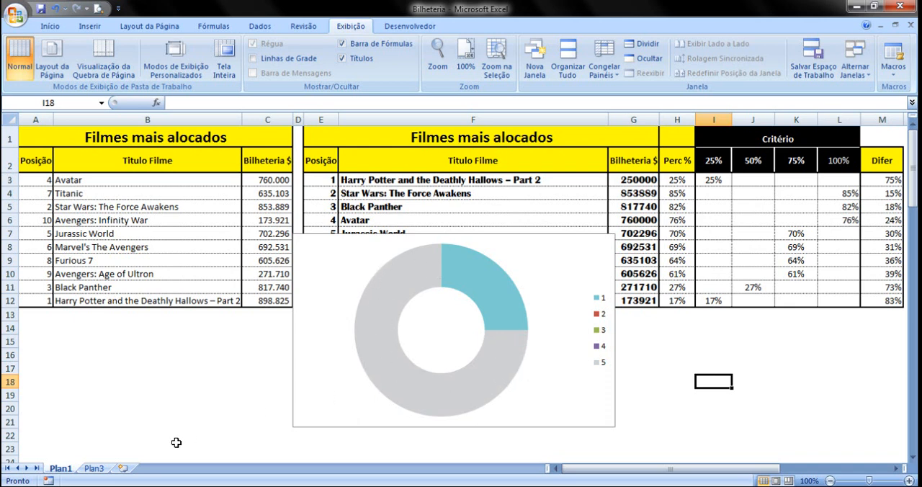
# Check the reference infographic on sheet Plan3 and set the first film's Bilheteria value in G3 on Plan1 to 500000
pyautogui.click(95, 468)
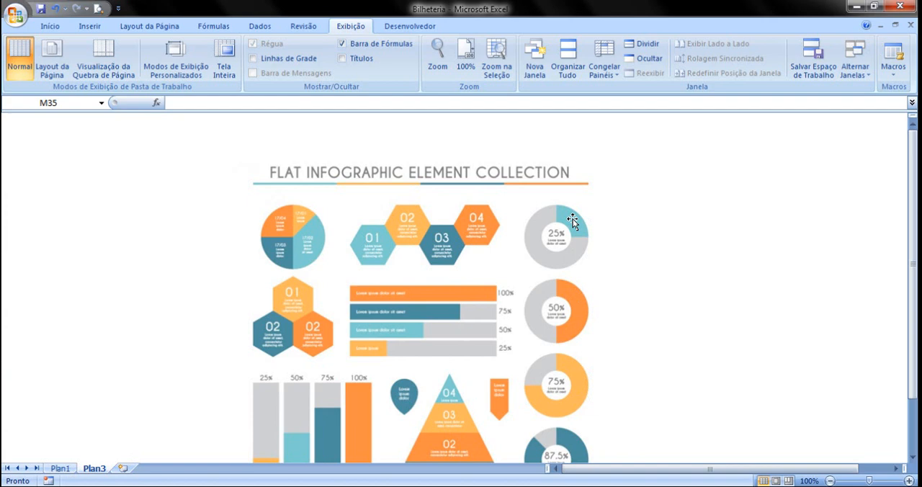
pyautogui.click(59, 468)
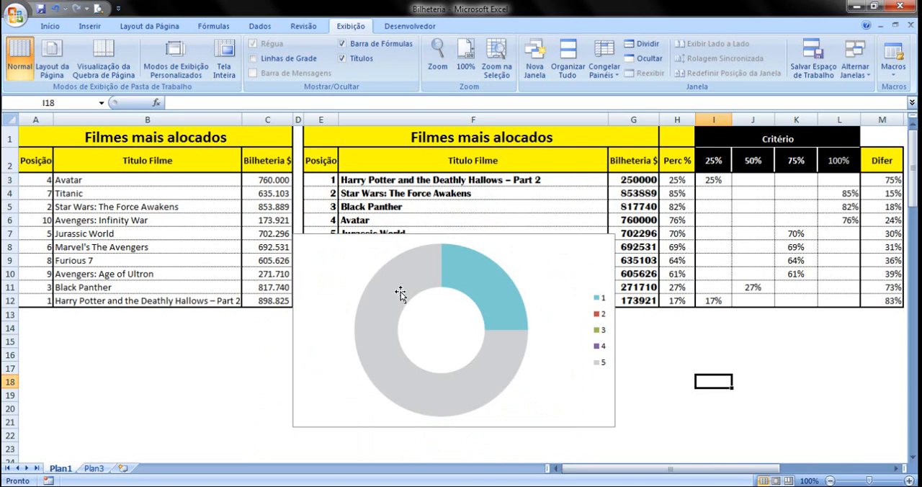
pyautogui.click(643, 179)
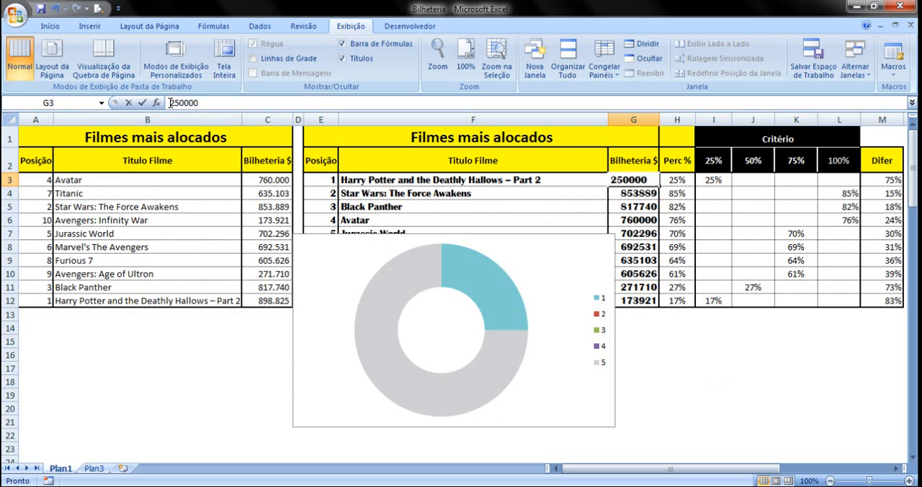
pyautogui.moveTo(178, 103); pyautogui.dragTo(170, 103)
pyautogui.write('50')
pyautogui.click(207, 207)
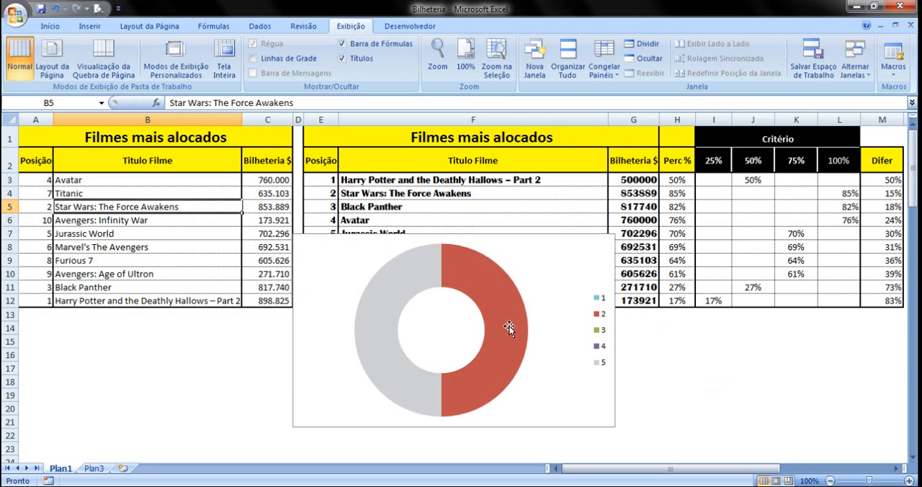
# Give the doughnut's 50% criterion slice a solid fill and open its custom colour settings
pyautogui.click(502, 293)
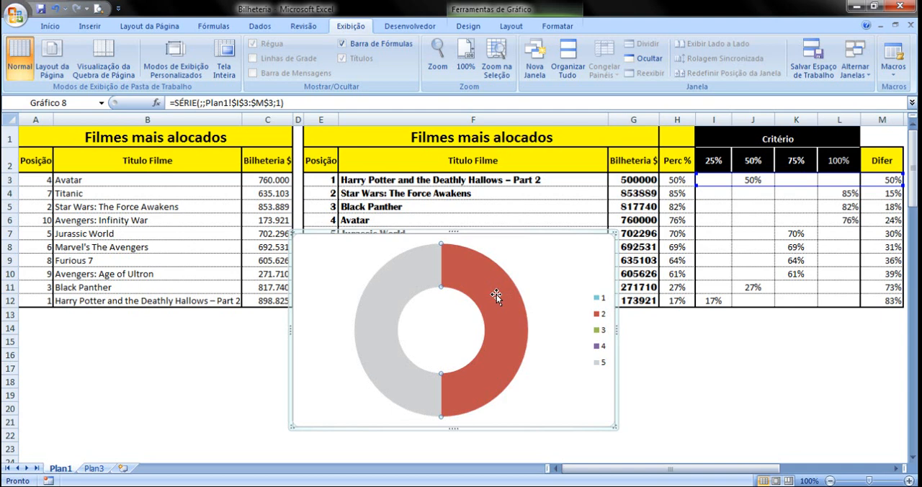
pyautogui.rightClick(502, 297)
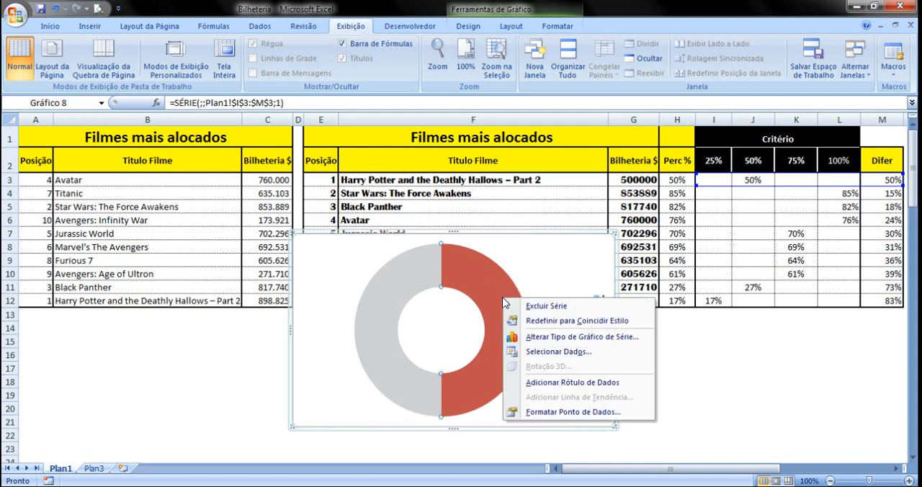
pyautogui.click(554, 413)
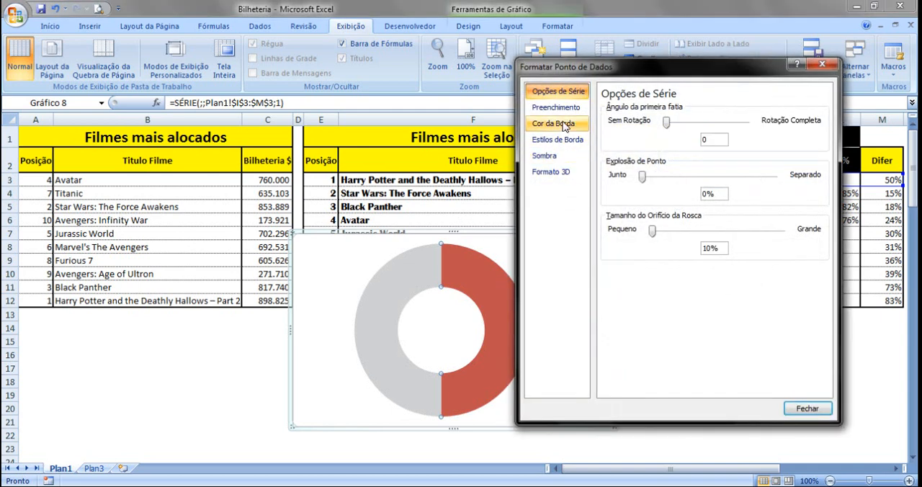
pyautogui.click(555, 108)
pyautogui.click(643, 123)
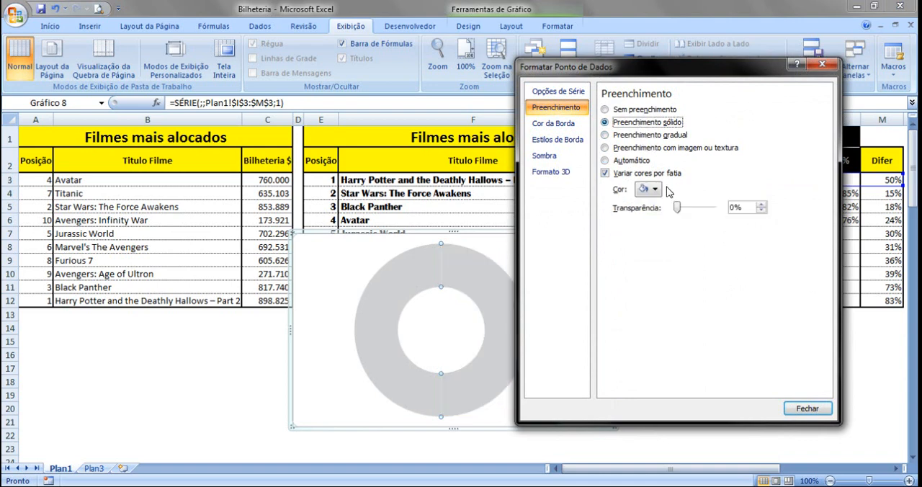
pyautogui.click(655, 191)
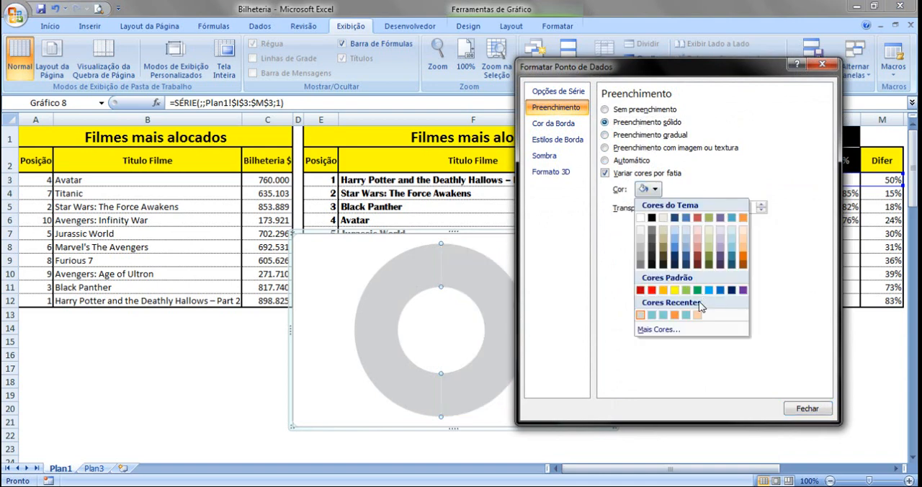
pyautogui.click(657, 330)
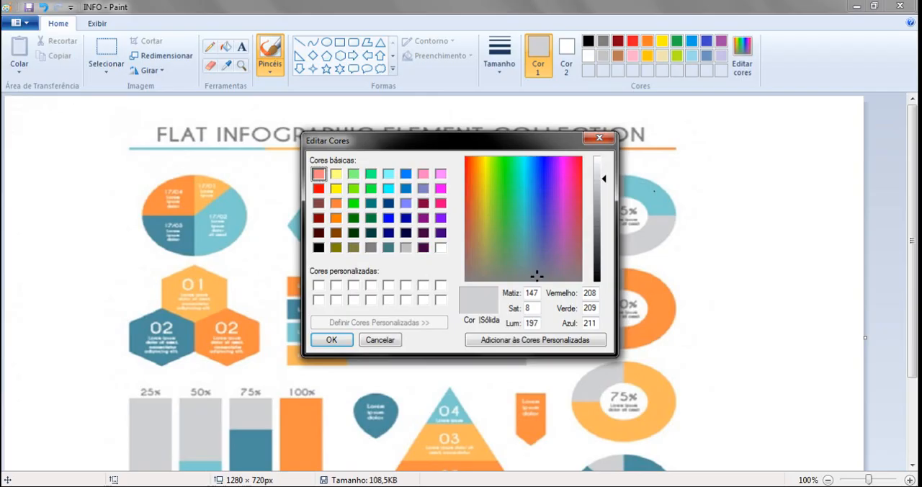
# In Paint, sample the orange of the infographic's 50% doughnut, display its RGB values and return to Excel's colour settings
pyautogui.click(599, 137)
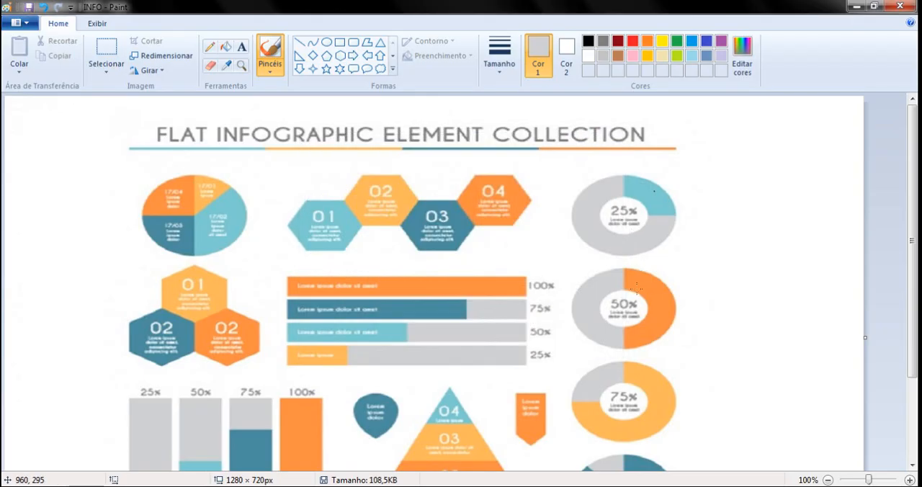
pyautogui.click(228, 66)
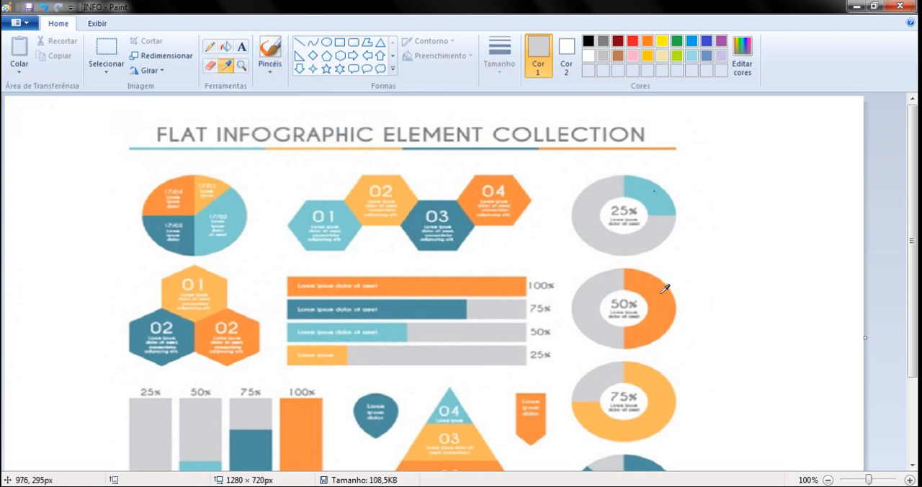
pyautogui.click(662, 290)
pyautogui.click(742, 65)
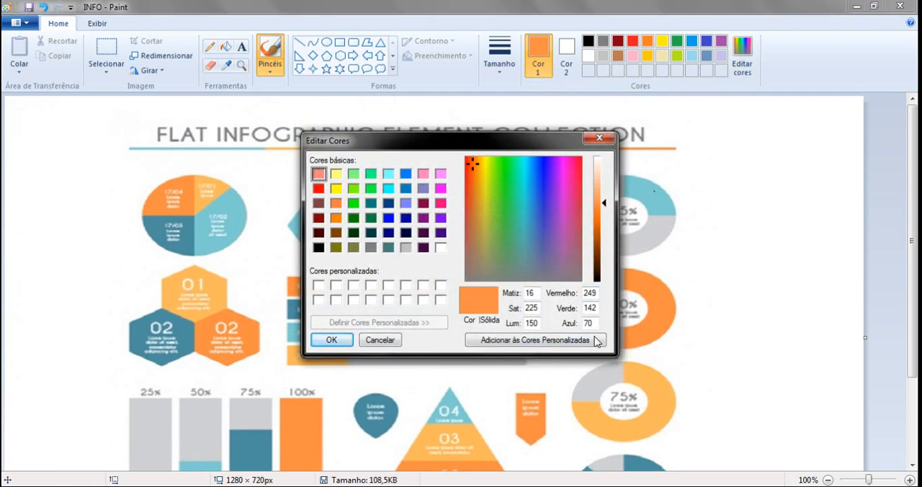
pyautogui.moveTo(435, 486)
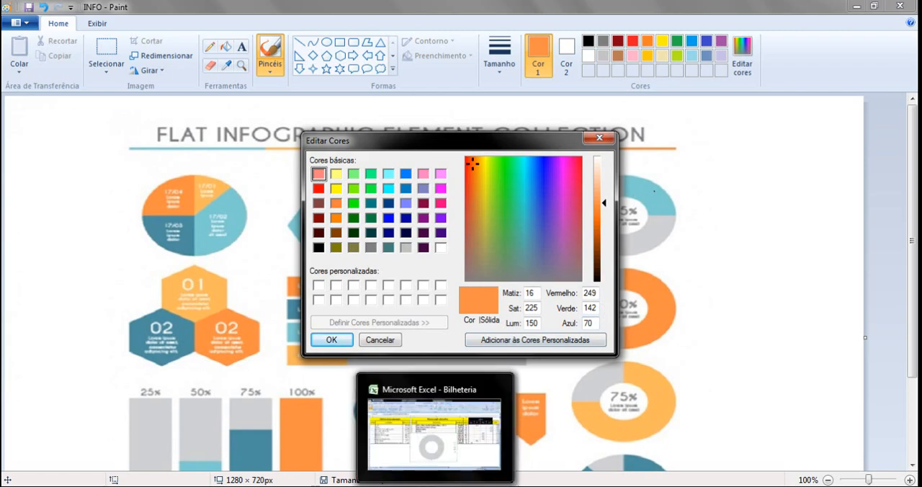
pyautogui.click(431, 436)
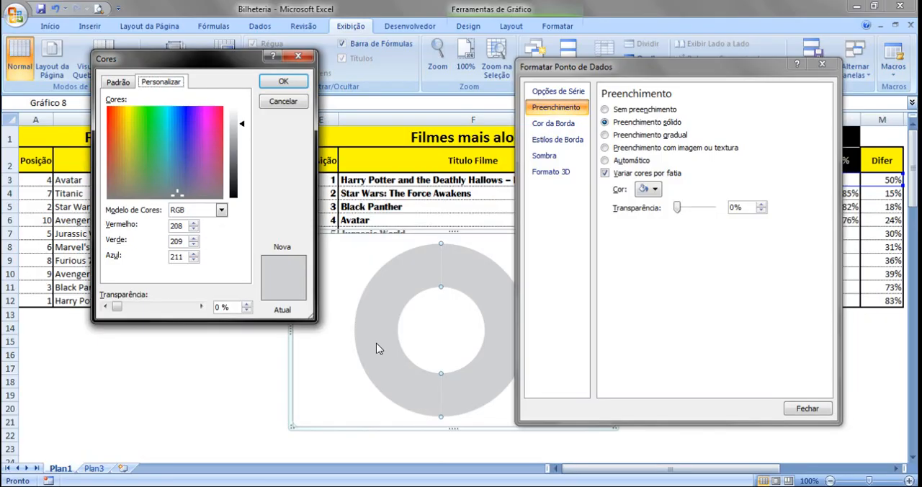
# Set the custom colour's red to 249 and green to 172, and recheck the sampled orange's RGB values in Paint
pyautogui.doubleClick(180, 226)
pyautogui.write('249')
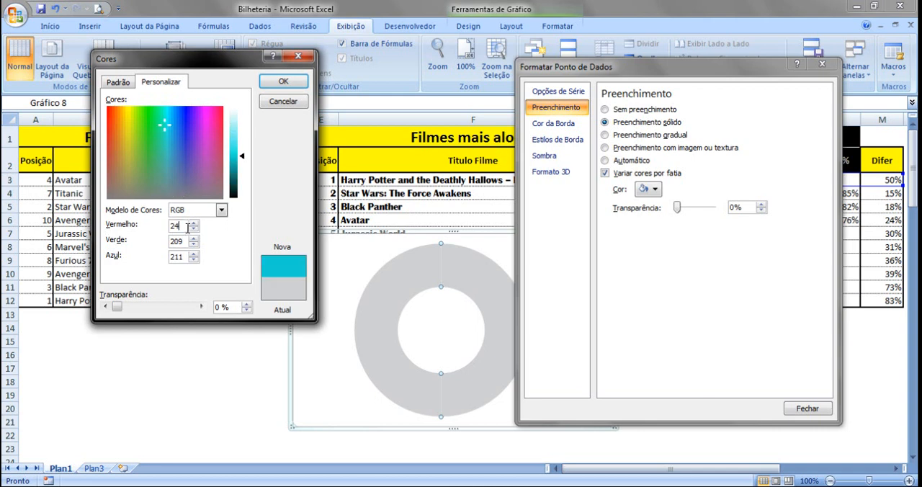
pyautogui.doubleClick(172, 242)
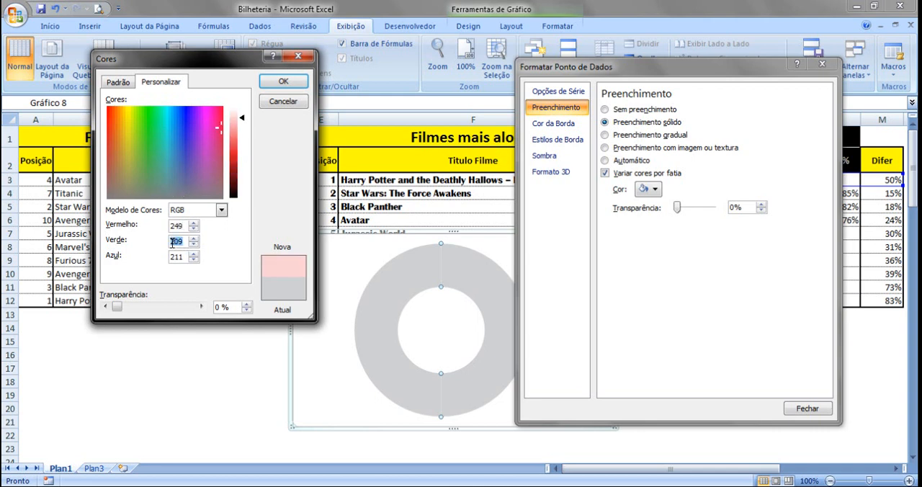
pyautogui.write('172')
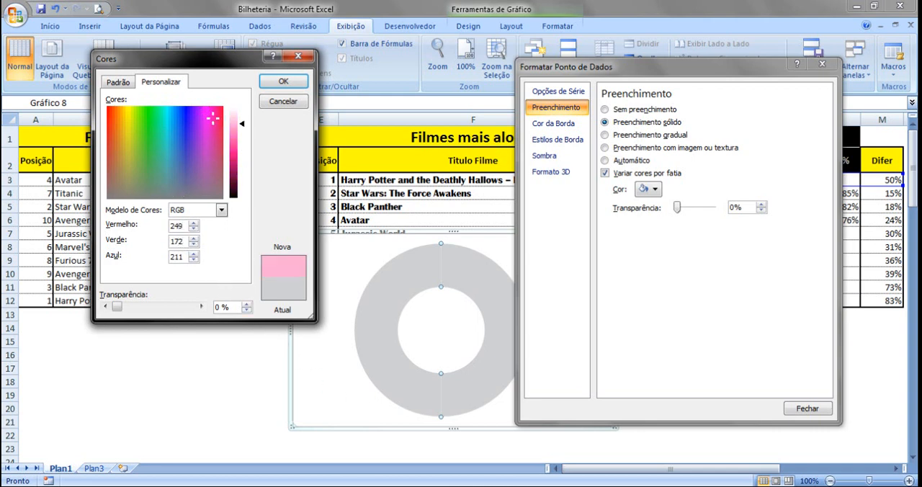
pyautogui.click(448, 485)
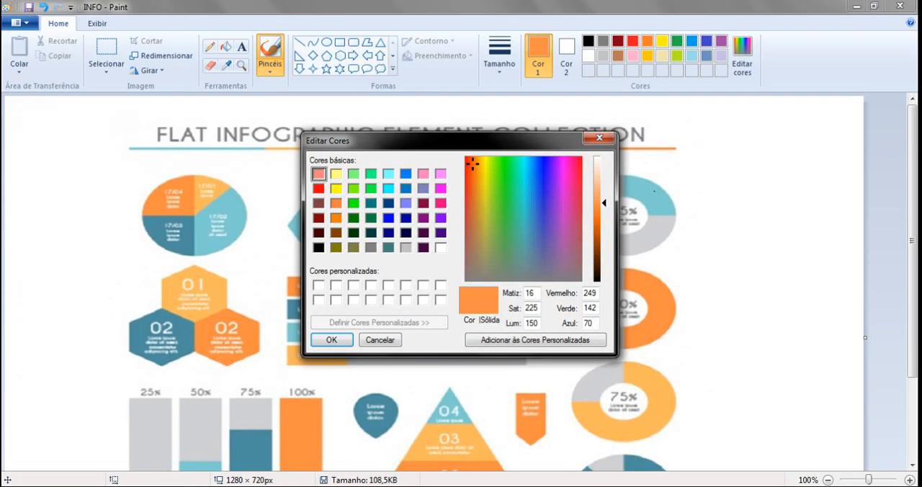
pyautogui.click(439, 486)
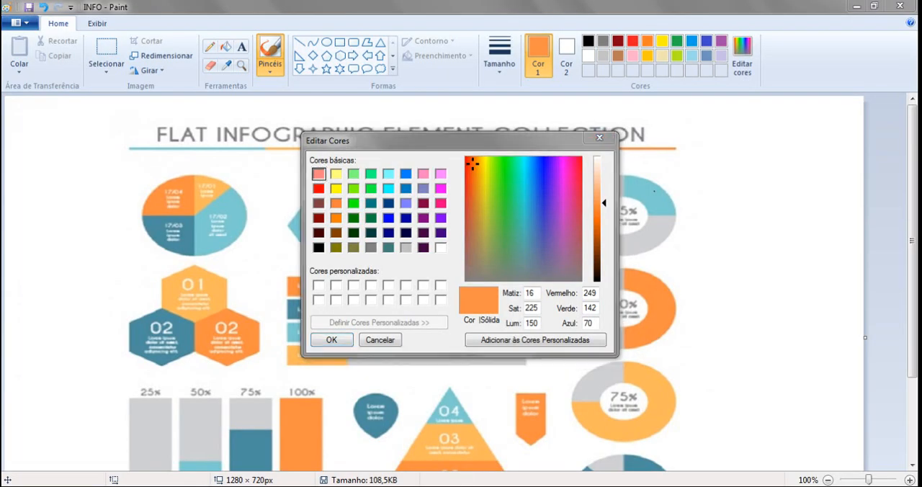
pyautogui.click(385, 486)
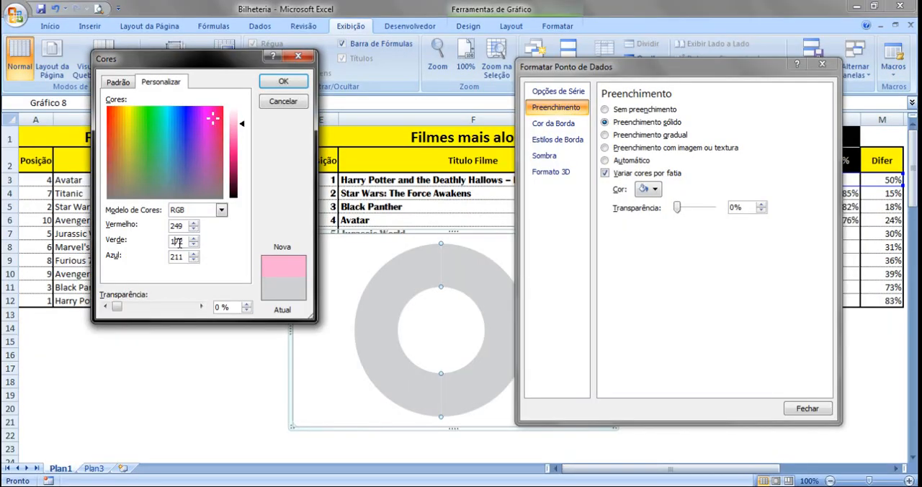
# Set the custom colour's green to 142 and blue to 70, apply it to the 50% slice and close the data point formatting
pyautogui.write('4')
pyautogui.click(465, 274)
pyautogui.click(453, 277)
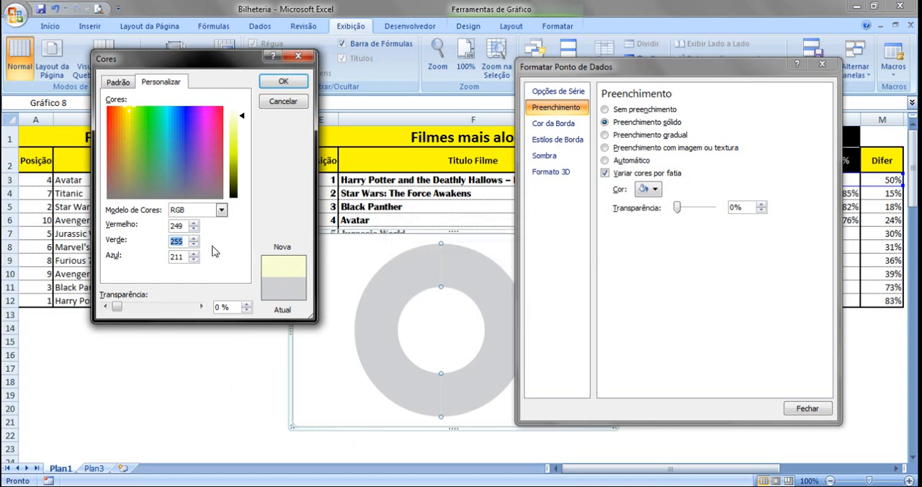
pyautogui.write('142')
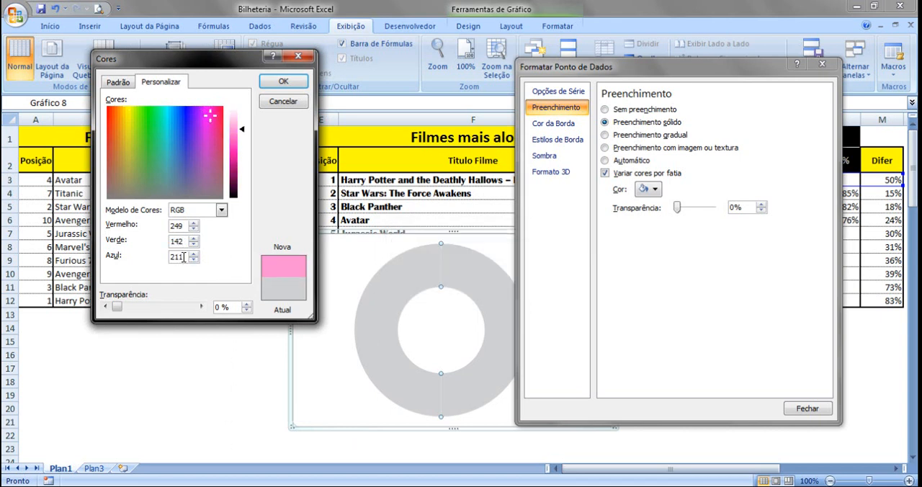
pyautogui.doubleClick(172, 258)
pyautogui.write('70')
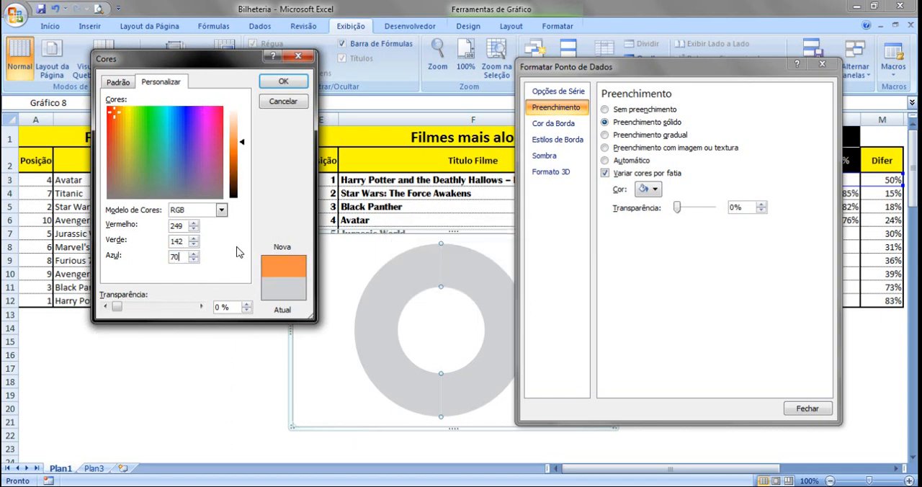
pyautogui.click(279, 81)
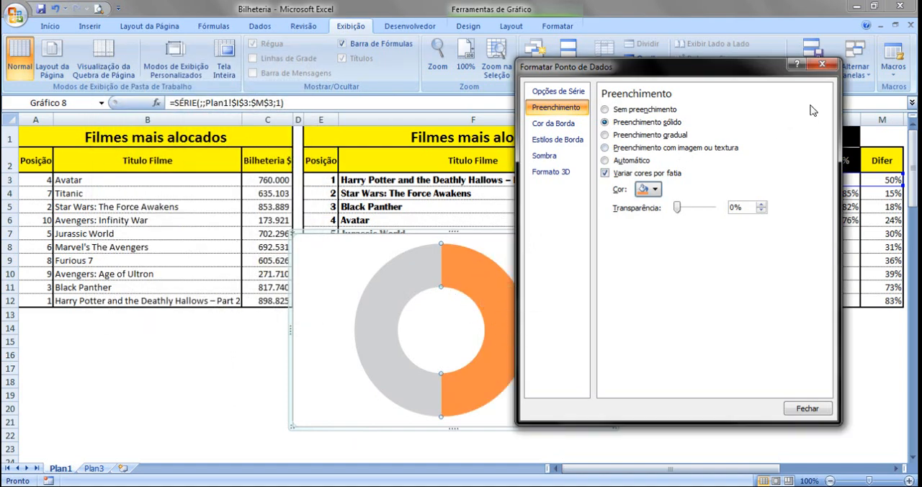
pyautogui.click(829, 67)
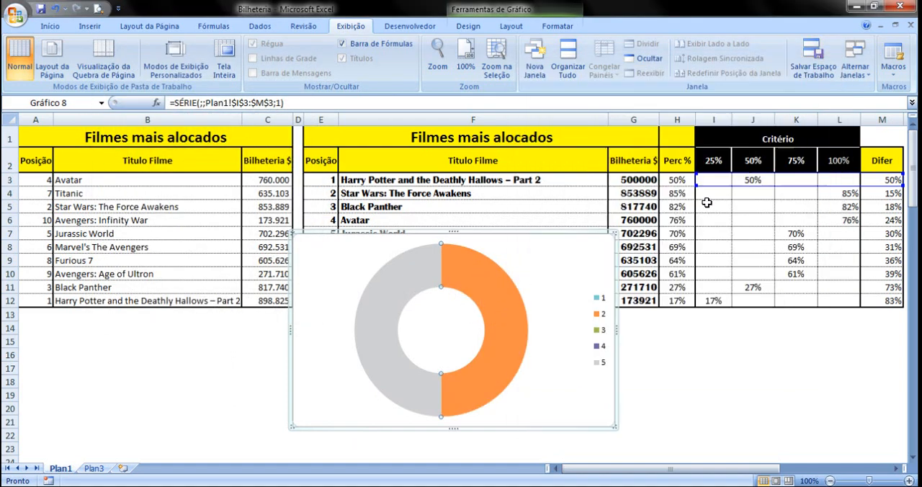
# Set the first film's Bilheteria value in G3 to 250000 to test the 25% slice
pyautogui.click(734, 369)
pyautogui.click(624, 180)
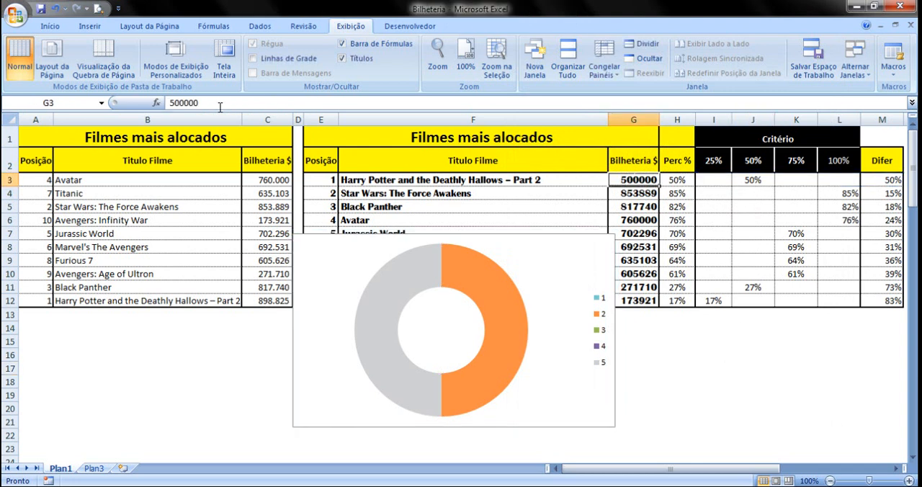
pyautogui.click(172, 102)
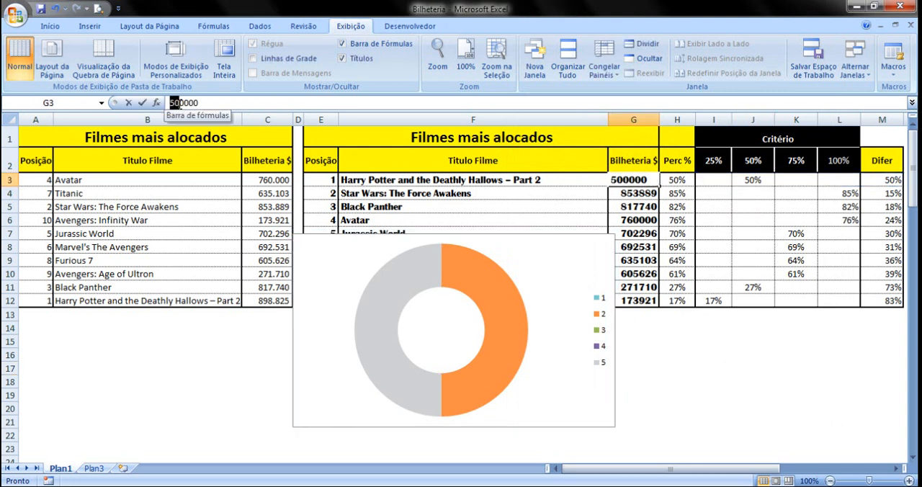
pyautogui.write('25')
pyautogui.click(181, 207)
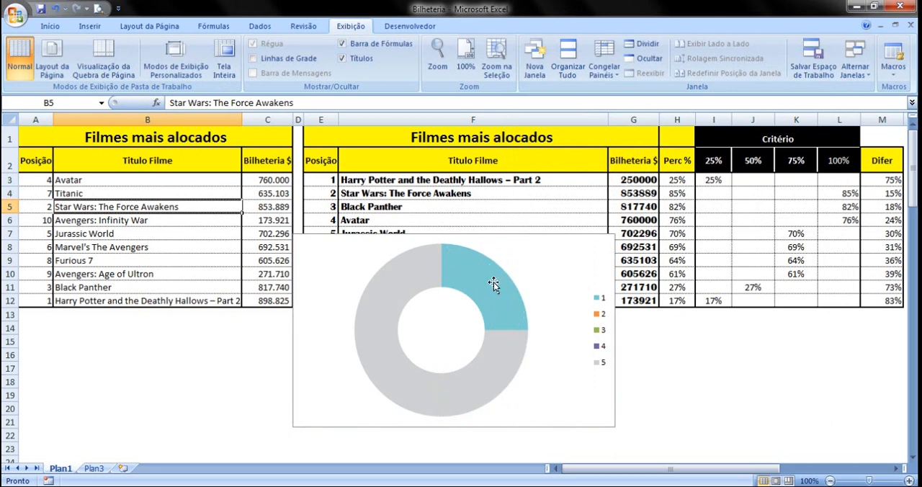
# Set the first film's Bilheteria value in G3 back to 500000 to test the 50% slice
pyautogui.click(649, 180)
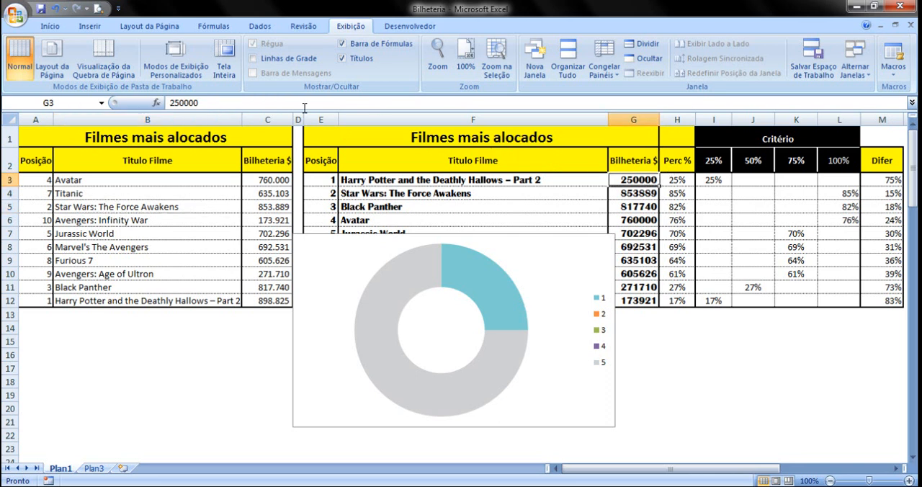
pyautogui.click(182, 101)
pyautogui.press('BackSpace')
pyautogui.press('BackSpace')
pyautogui.write('50')
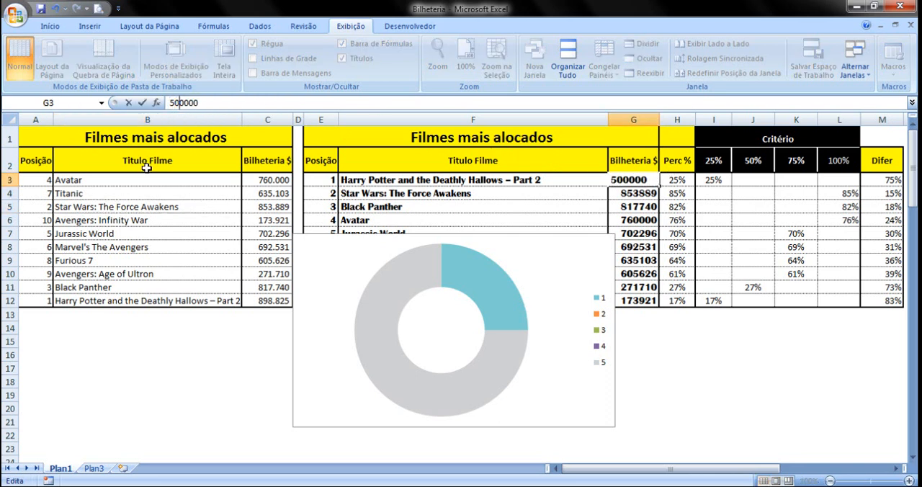
pyautogui.click(147, 167)
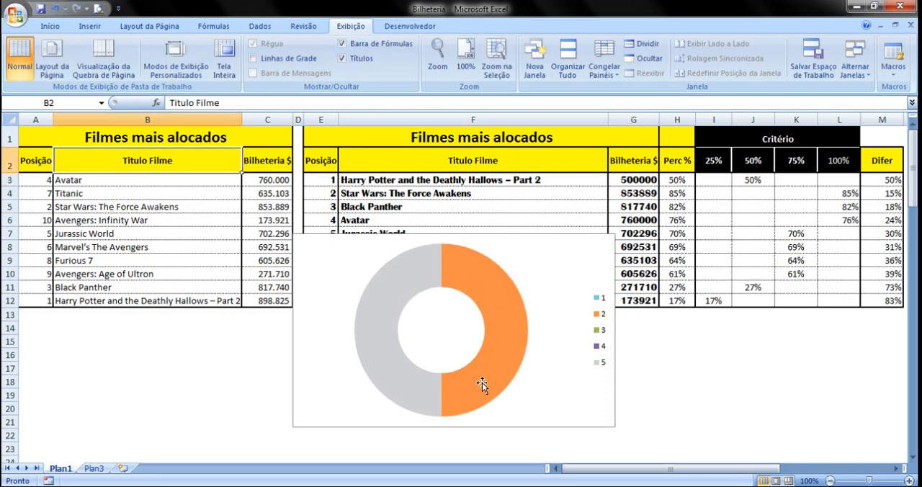
# Check the reference infographic on sheet Plan3 and set the first film's Bilheteria value in G3 on Plan1 to 750000
pyautogui.click(94, 468)
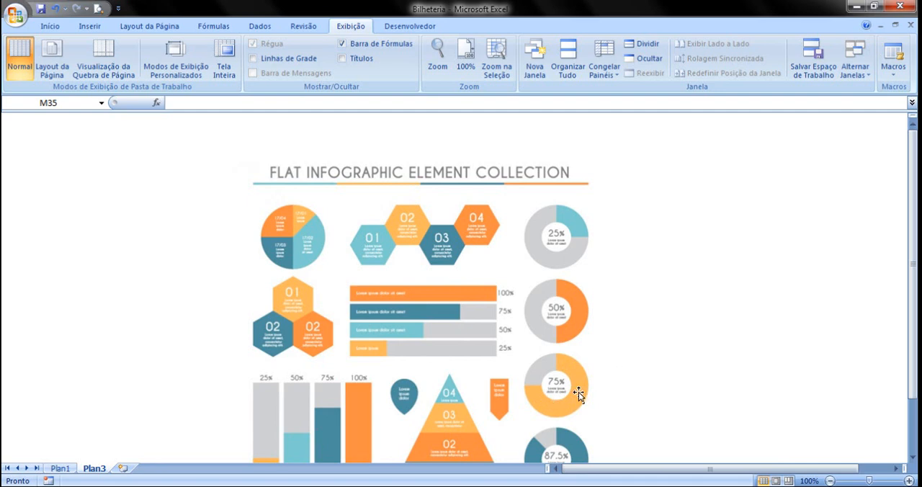
pyautogui.click(70, 468)
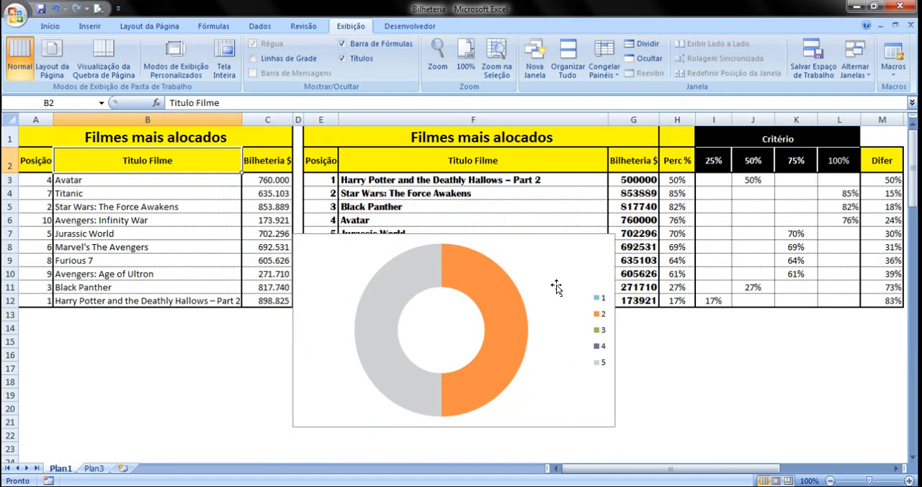
pyautogui.click(646, 183)
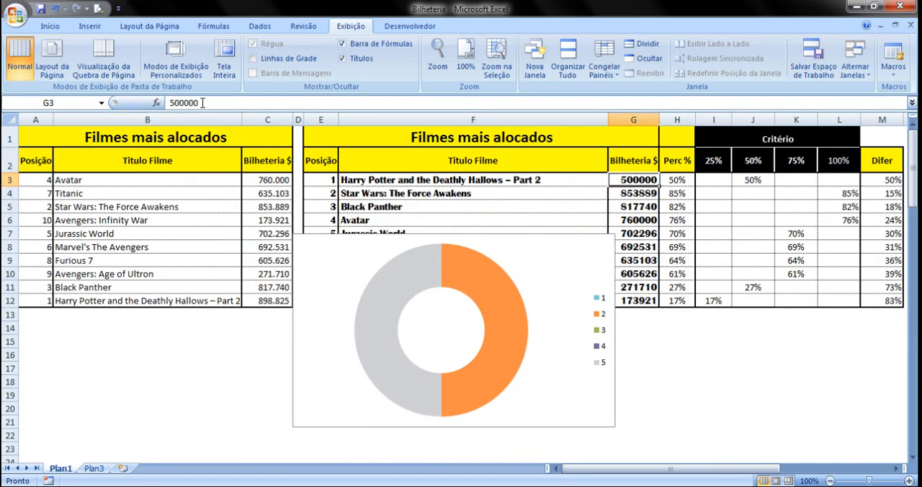
pyautogui.moveTo(181, 103); pyautogui.dragTo(170, 103)
pyautogui.write('75')
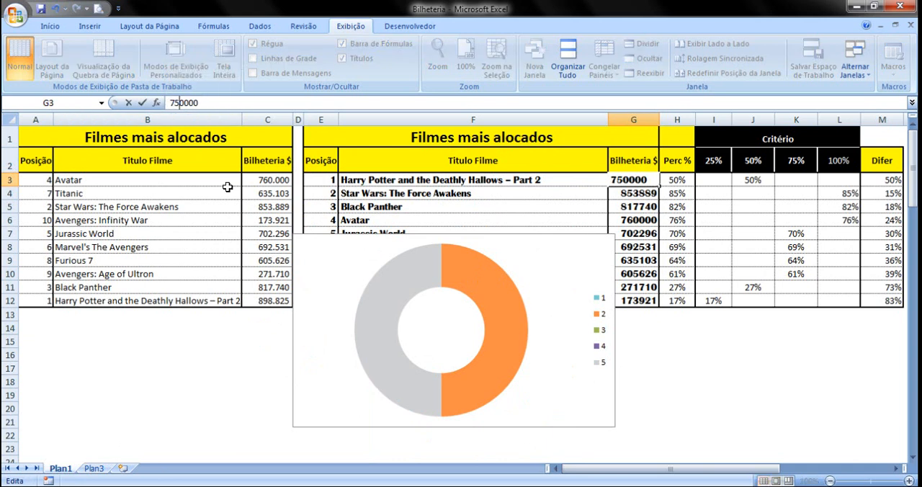
pyautogui.click(619, 204)
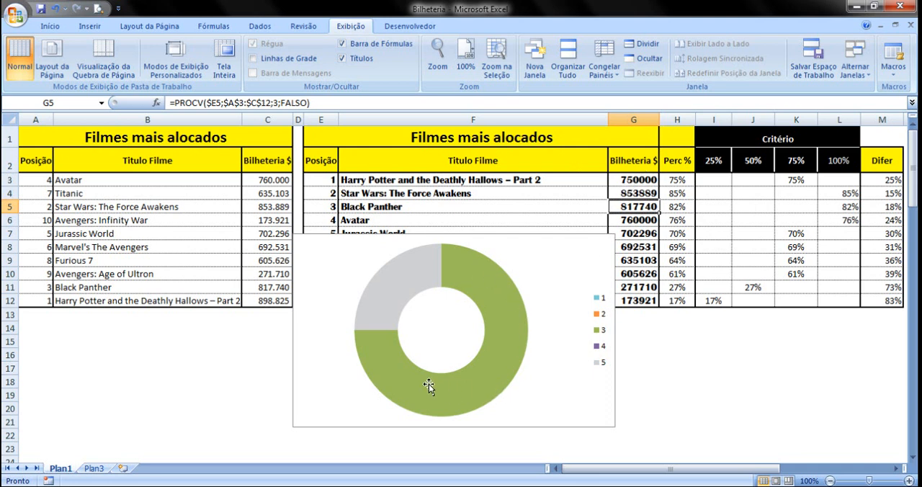
# Give the doughnut's 75% criterion slice a solid fill and open its custom colour settings
pyautogui.click(485, 282)
pyautogui.click(485, 282)
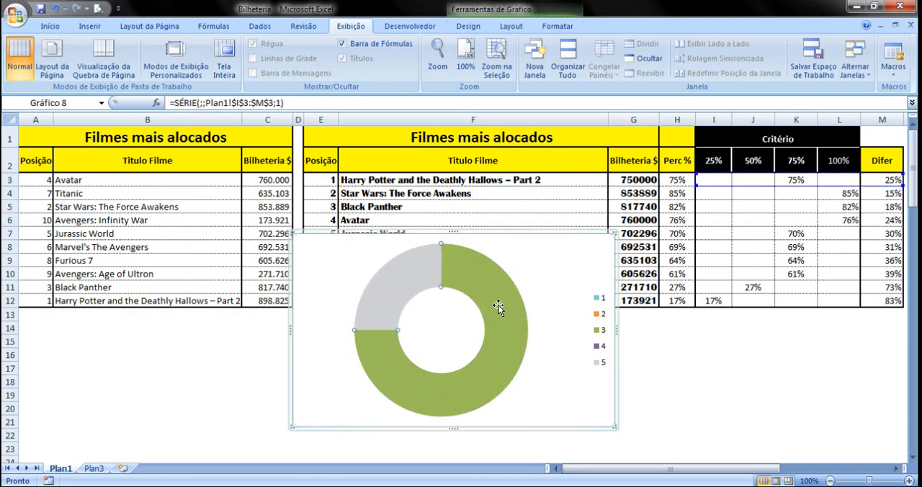
pyautogui.rightClick(498, 304)
pyautogui.click(547, 420)
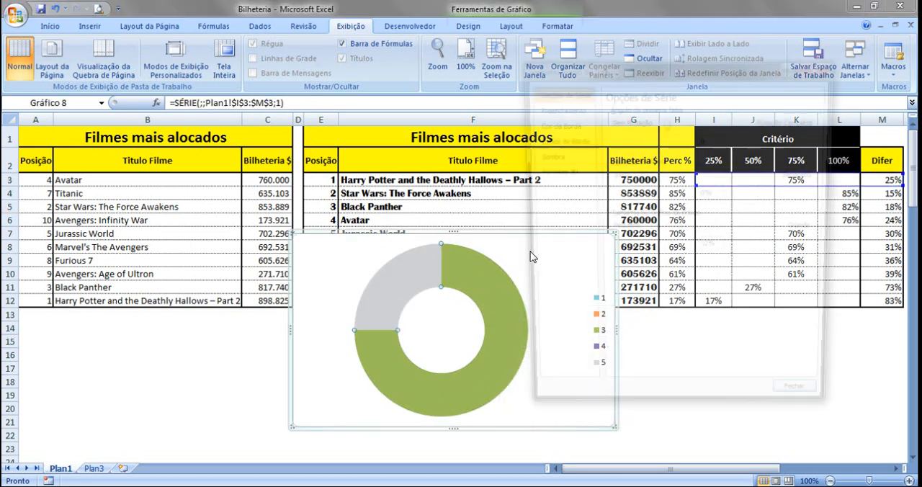
pyautogui.click(555, 106)
pyautogui.click(646, 123)
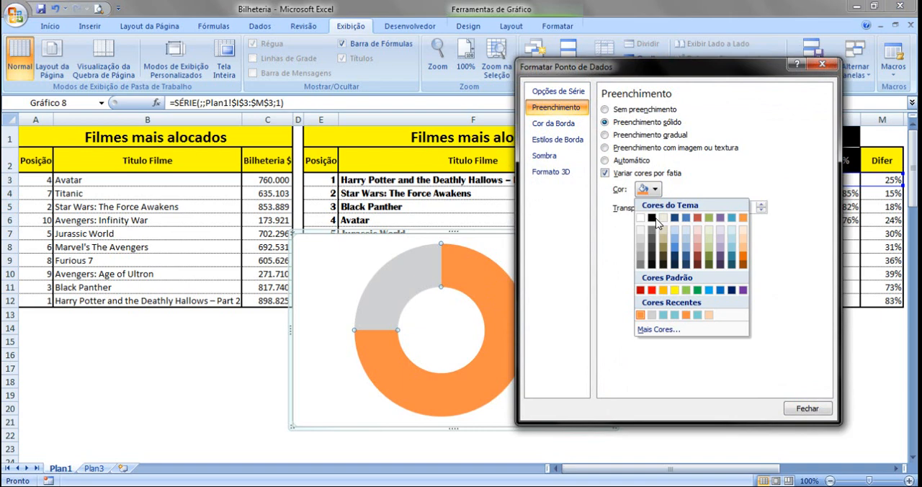
pyautogui.click(658, 329)
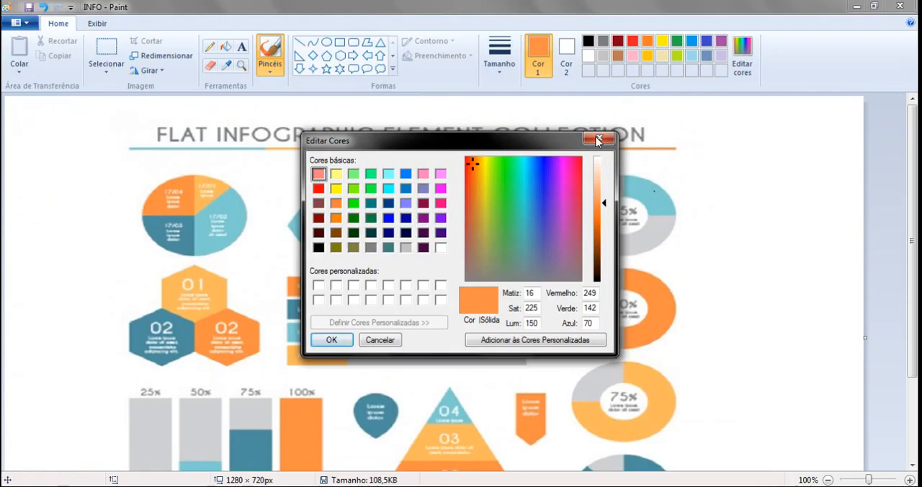
# In Paint, sample the yellow-orange of the infographic's 75% doughnut and display its RGB values
pyautogui.click(598, 139)
pyautogui.click(225, 65)
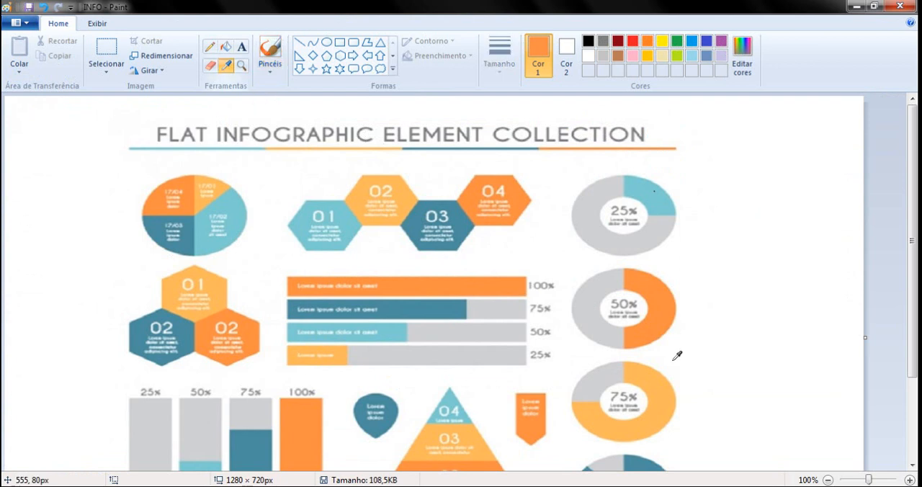
pyautogui.click(658, 392)
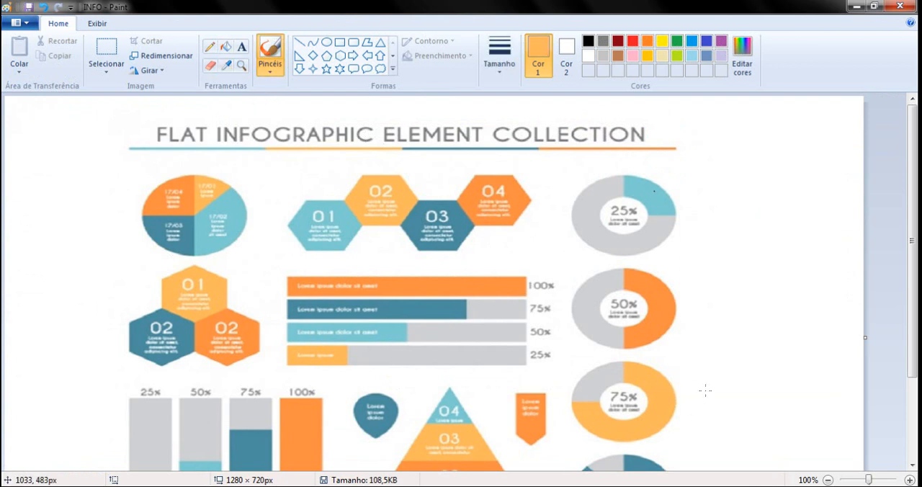
pyautogui.click(744, 71)
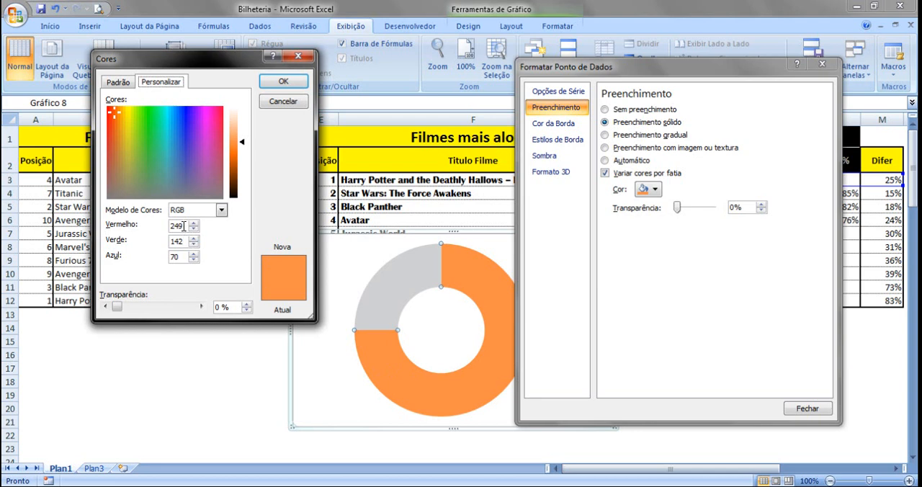
# In Excel, set the 75% criterion slice's fill to red 255, green 184, blue 82 and close the data point formatting
pyautogui.moveTo(184, 226); pyautogui.dragTo(172, 226)
pyautogui.write('255')
pyautogui.moveTo(180, 256); pyautogui.dragTo(171, 259)
pyautogui.write('82')
pyautogui.moveTo(183, 239); pyautogui.dragTo(171, 241)
pyautogui.write('184')
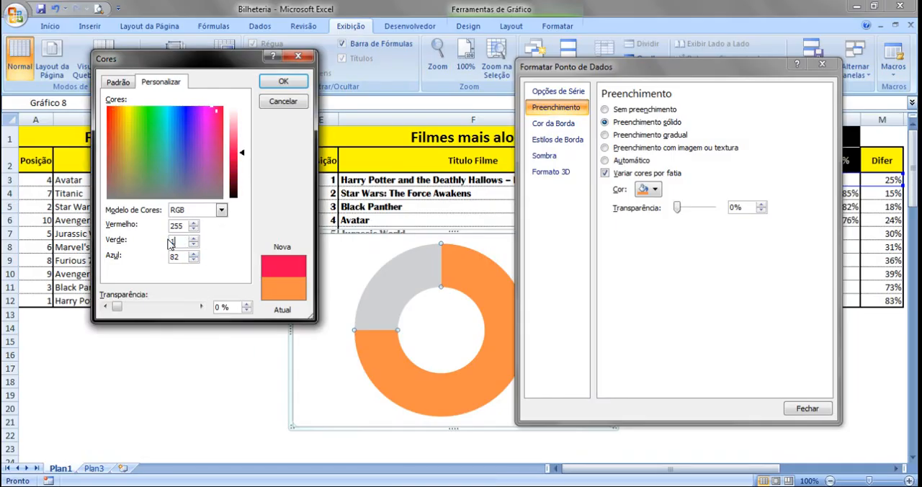
pyautogui.click(277, 87)
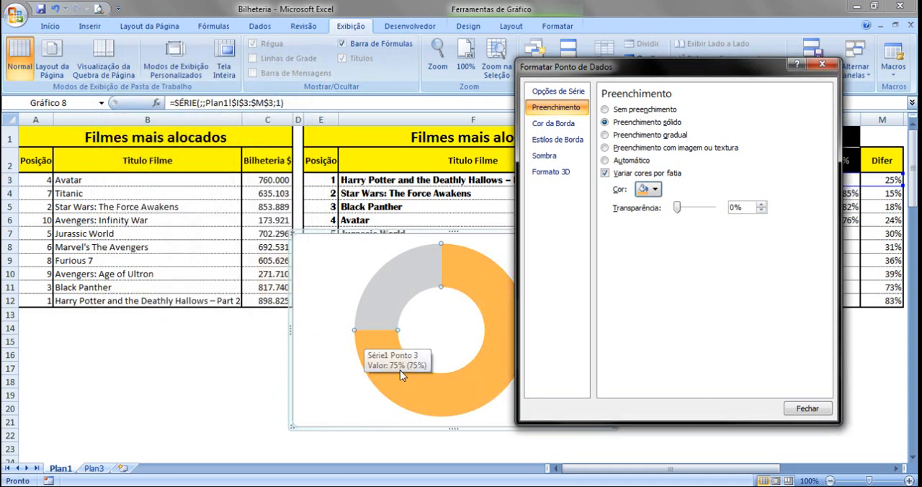
pyautogui.click(807, 408)
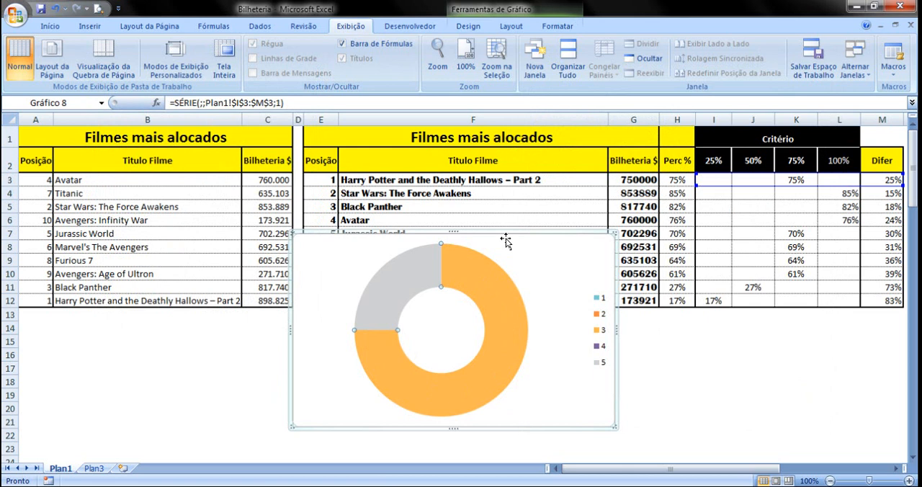
# Change the first film's Bilheteria value in G3 to 250000 to test the 25% slice again, and reselect G3
pyautogui.click(531, 194)
pyautogui.click(624, 178)
pyautogui.click(171, 103)
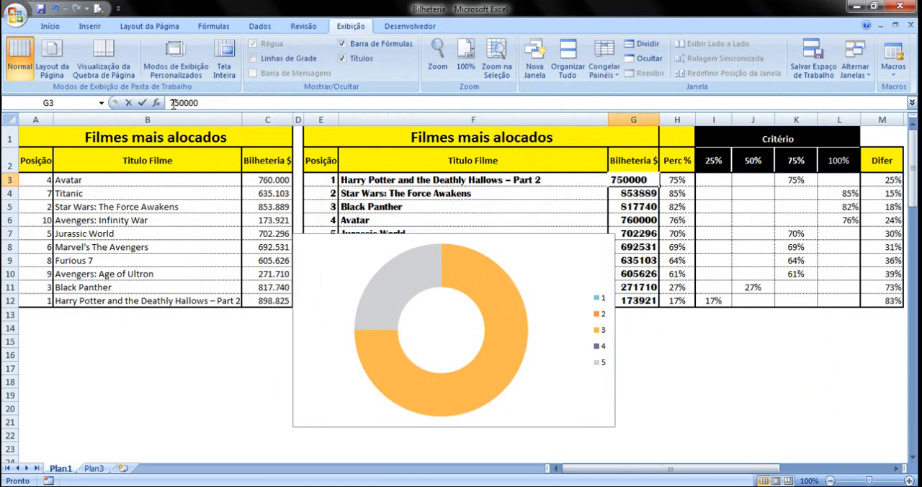
pyautogui.write('2')
pyautogui.click(168, 180)
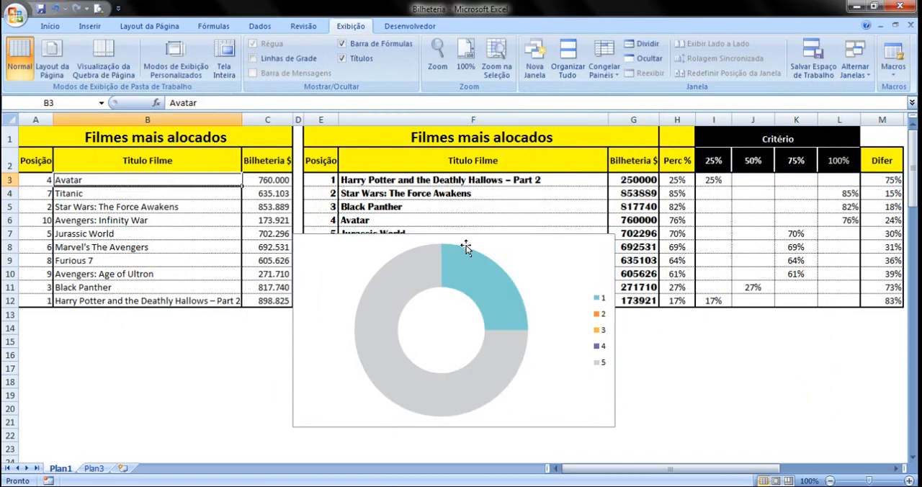
pyautogui.click(636, 182)
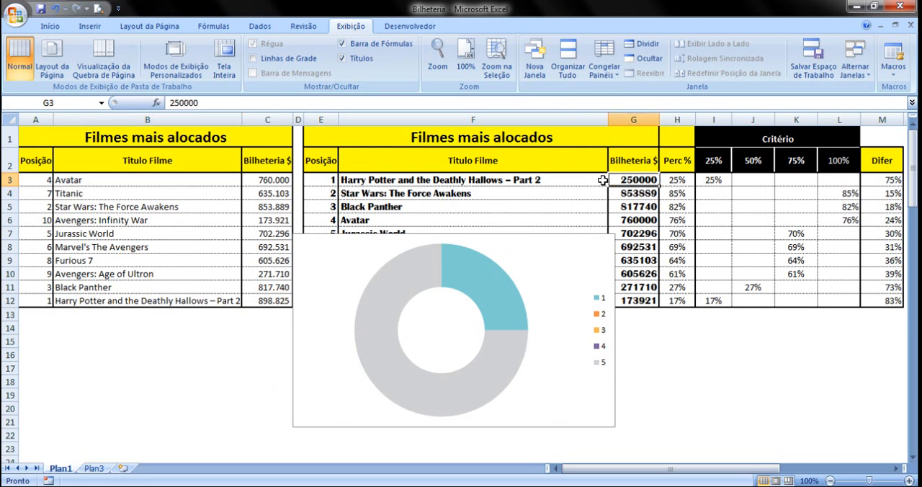
# Change the first film's Bilheteria value in G3 to 500000 to test the 50% slice
pyautogui.click(174, 103)
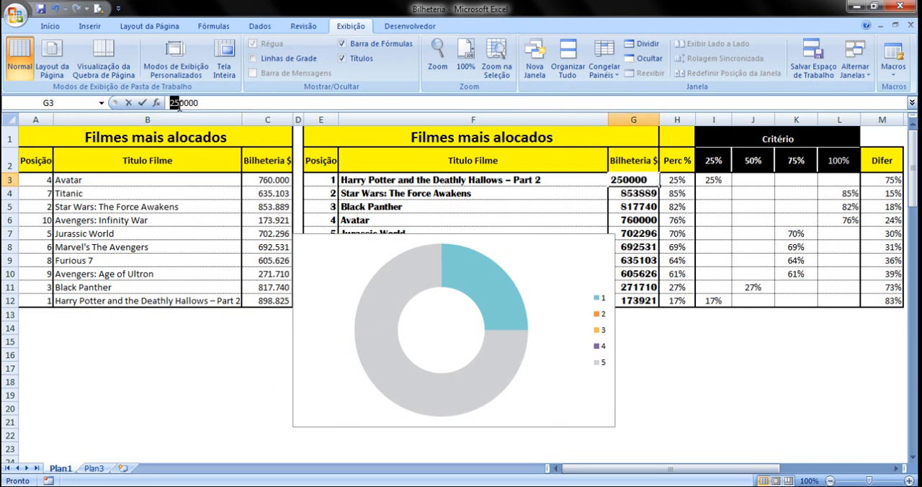
pyautogui.press('BackSpace')
pyautogui.write('0')
pyautogui.click(177, 207)
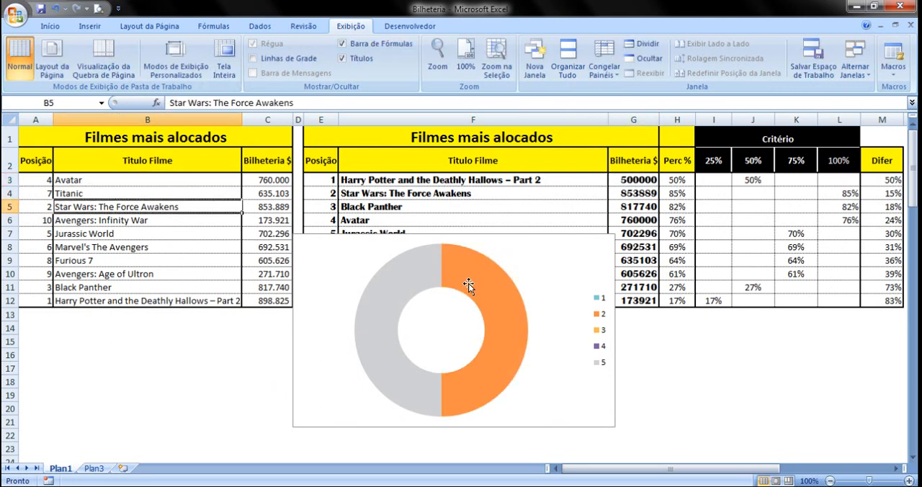
# Change the first film's Bilheteria value in G3 to 750000 to test the 75% slice
pyautogui.click(638, 180)
pyautogui.click(173, 103)
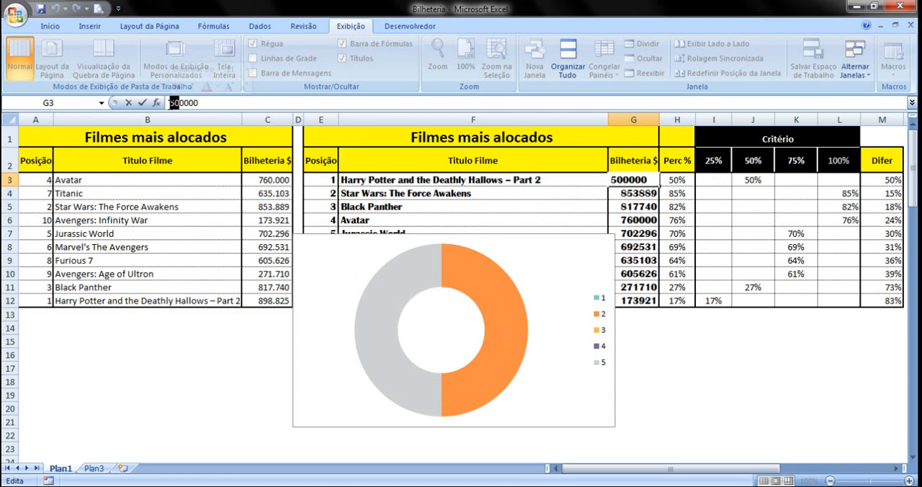
pyautogui.write('75')
pyautogui.click(182, 221)
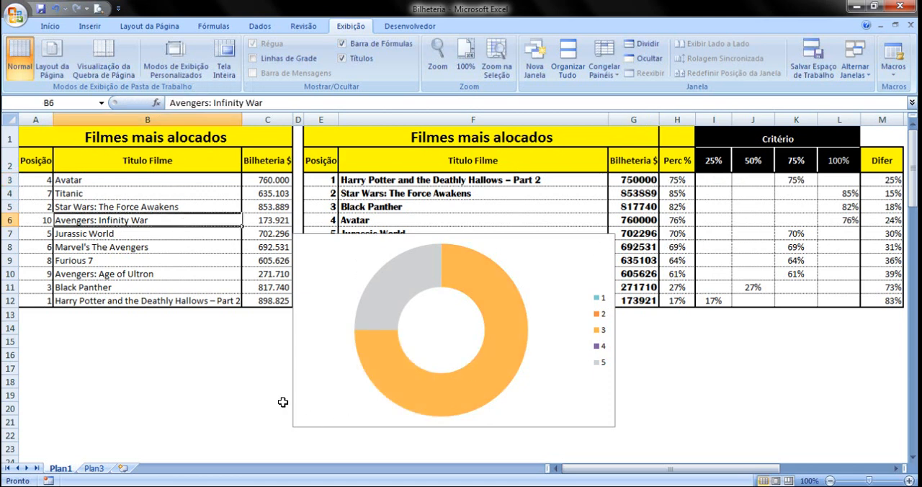
# Look at the infographic's 87.5% doughnut on the Plan3 sheet and return to Plan1
pyautogui.click(101, 469)
pyautogui.scroll(-1, 570, 393)
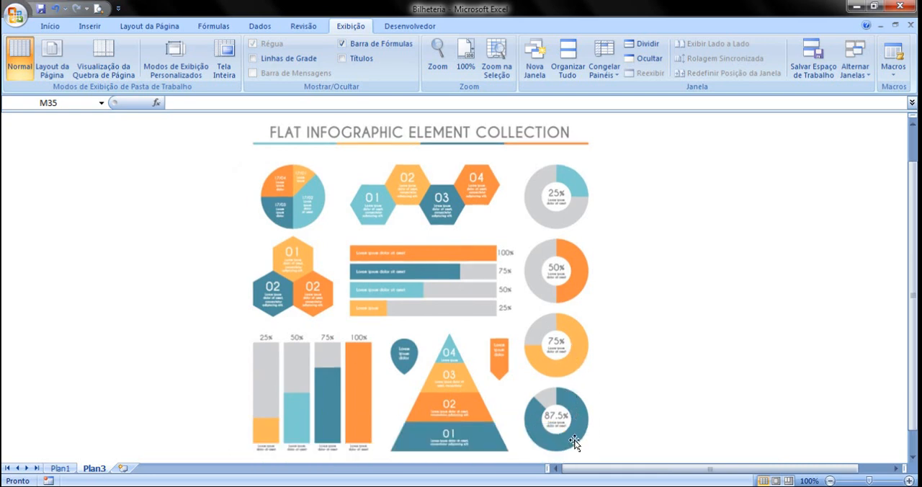
pyautogui.click(60, 469)
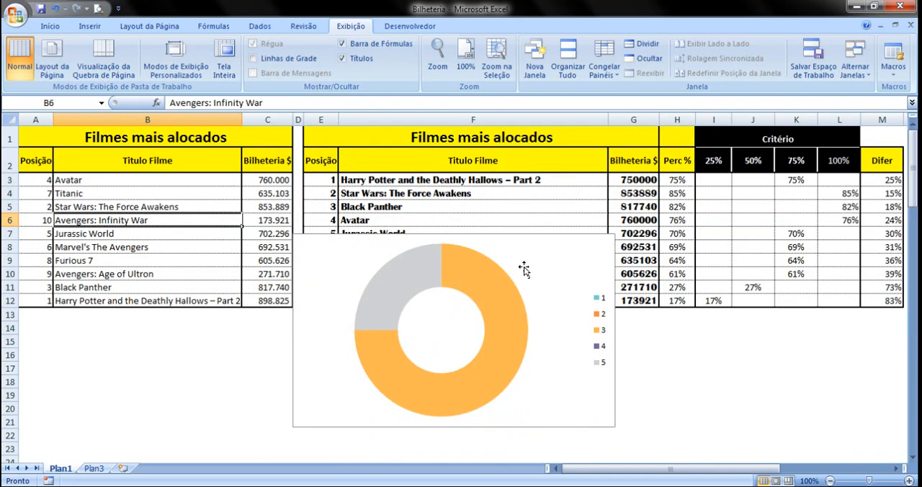
# Change the first film's Bilheteria value in G3 to 900000 to bring up the 100% criterion slice
pyautogui.click(648, 180)
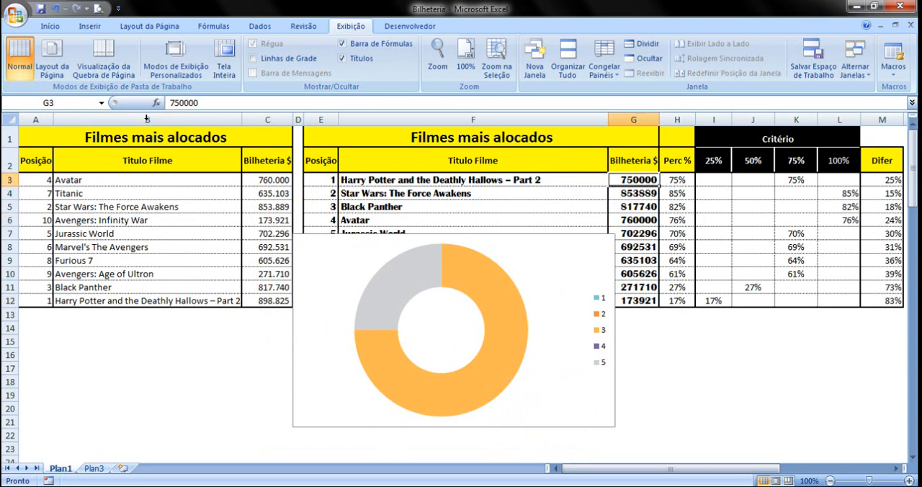
pyautogui.moveTo(170, 103); pyautogui.dragTo(180, 104)
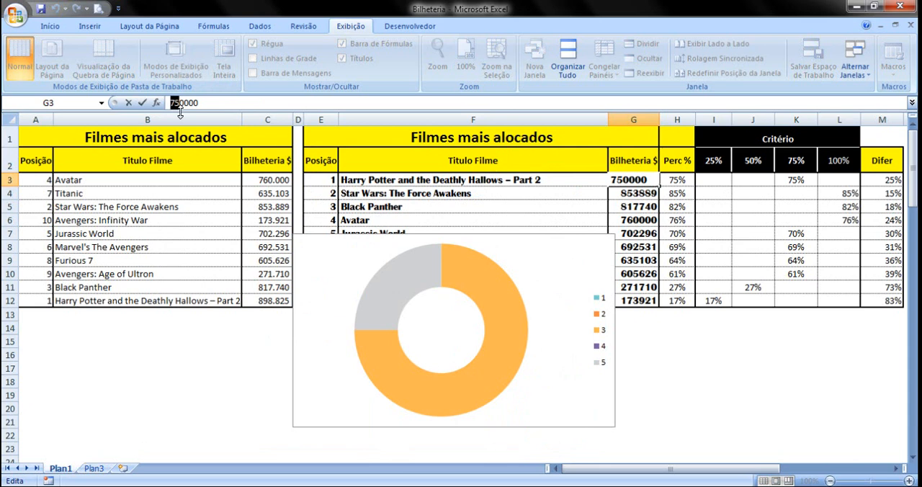
pyautogui.write('90')
pyautogui.click(177, 216)
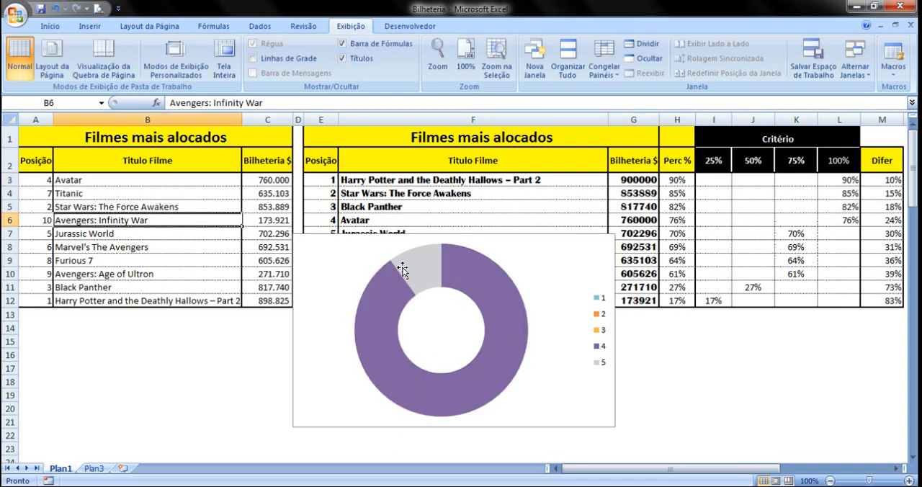
# Give the doughnut's 100% criterion slice a solid fill and open its custom colour settings
pyautogui.click(490, 272)
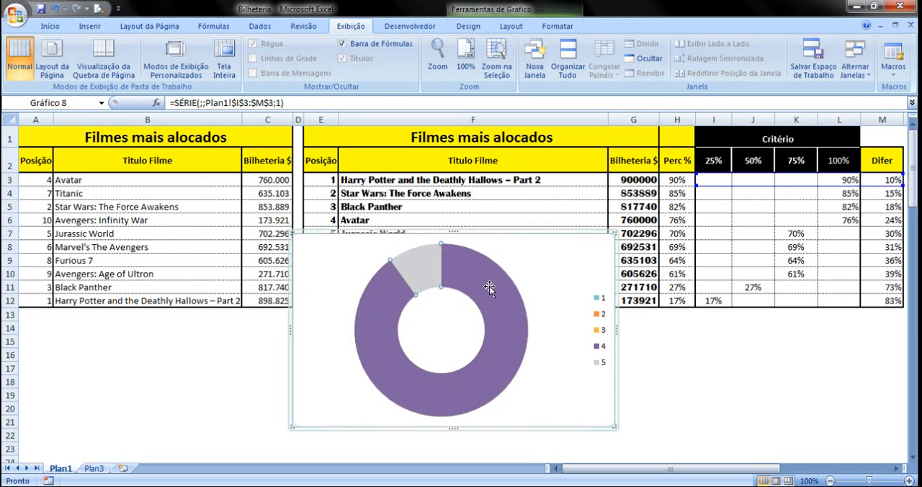
pyautogui.moveTo(499, 285)
pyautogui.rightClick(504, 339)
pyautogui.click(568, 453)
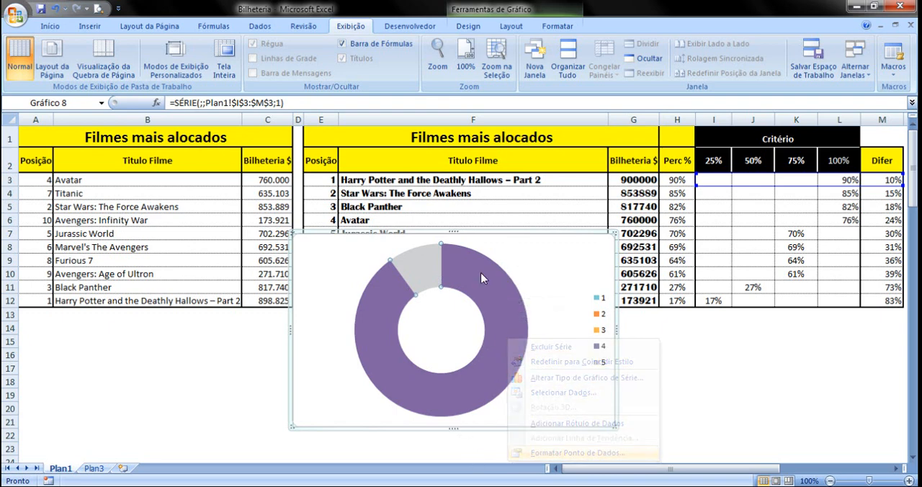
pyautogui.click(552, 107)
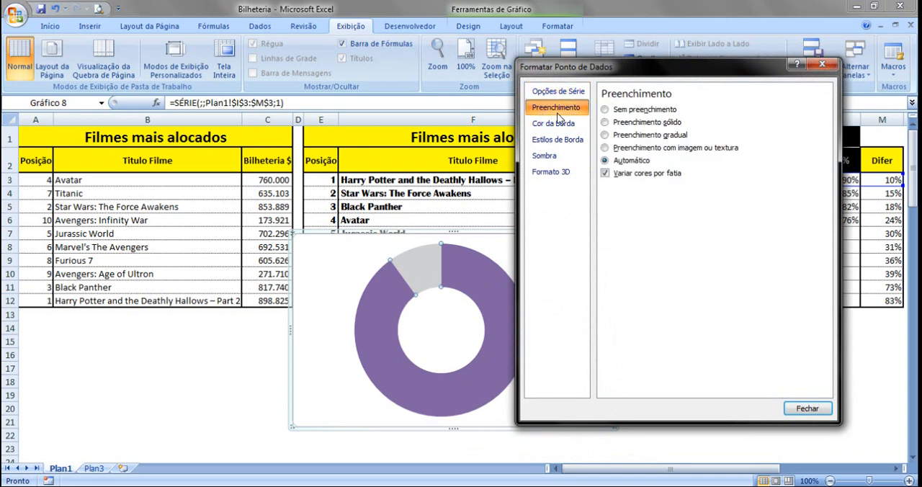
pyautogui.click(629, 126)
pyautogui.click(652, 189)
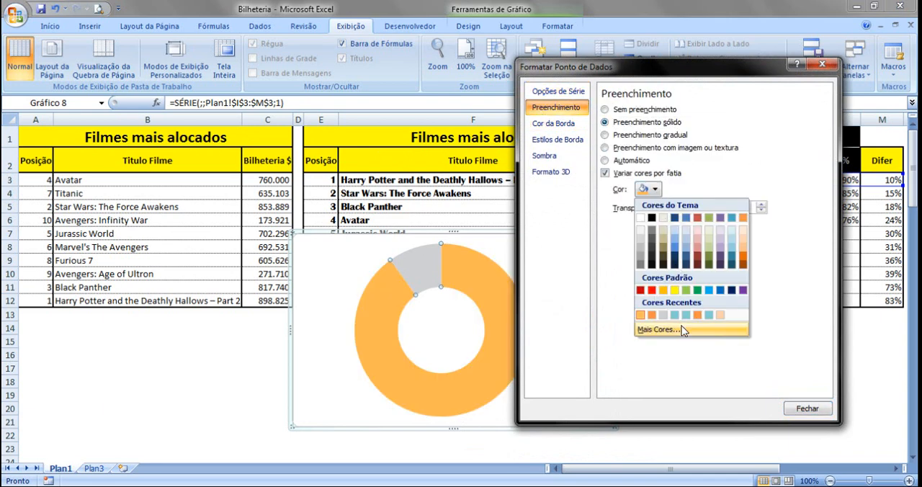
pyautogui.click(683, 331)
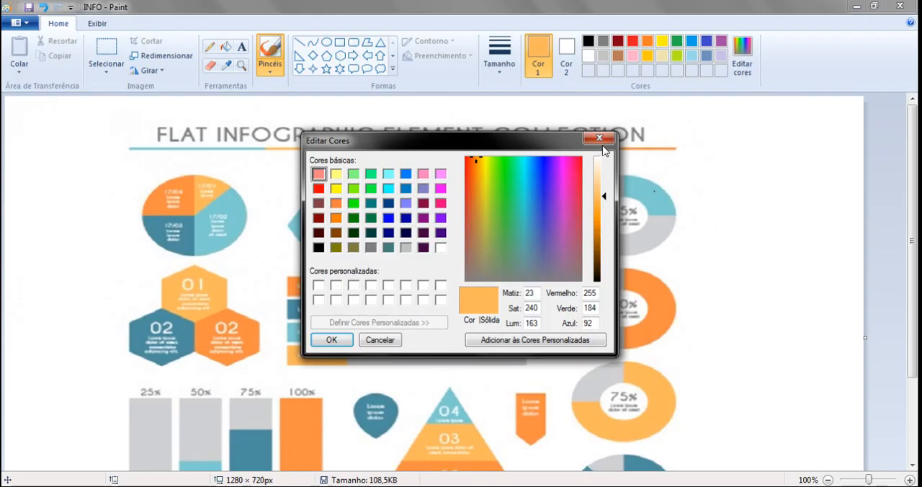
# In Paint, sample the dark teal of the infographic's lowest doughnut and display its RGB values
pyautogui.click(601, 140)
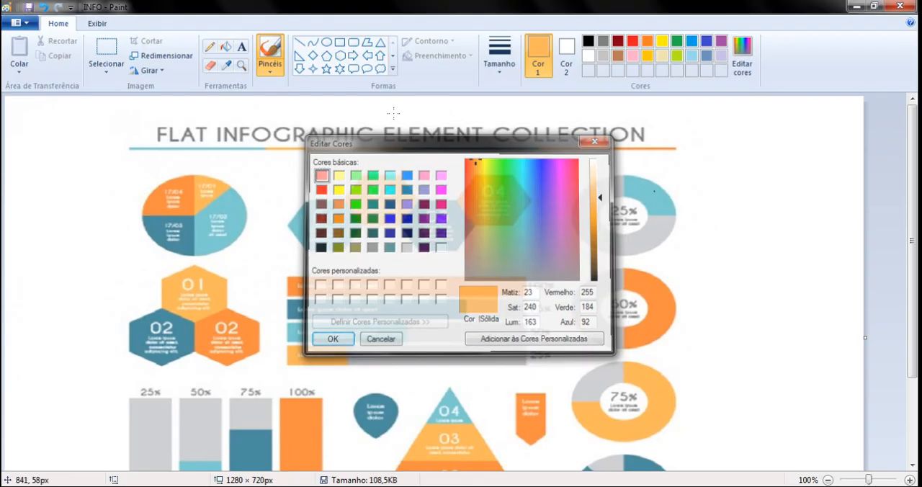
pyautogui.click(226, 64)
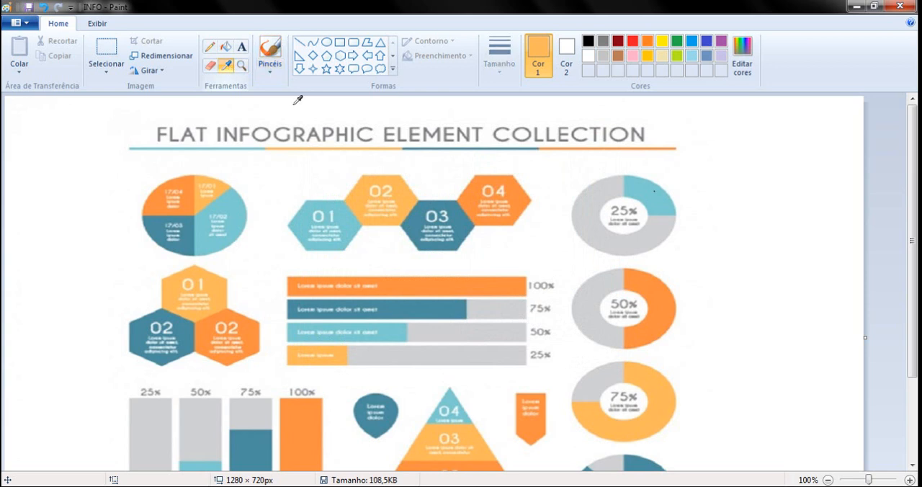
pyautogui.click(647, 457)
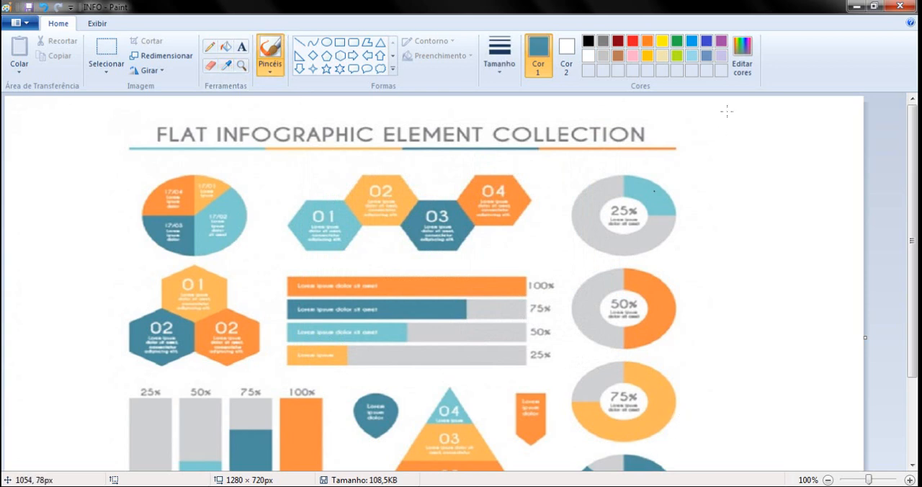
pyautogui.click(742, 54)
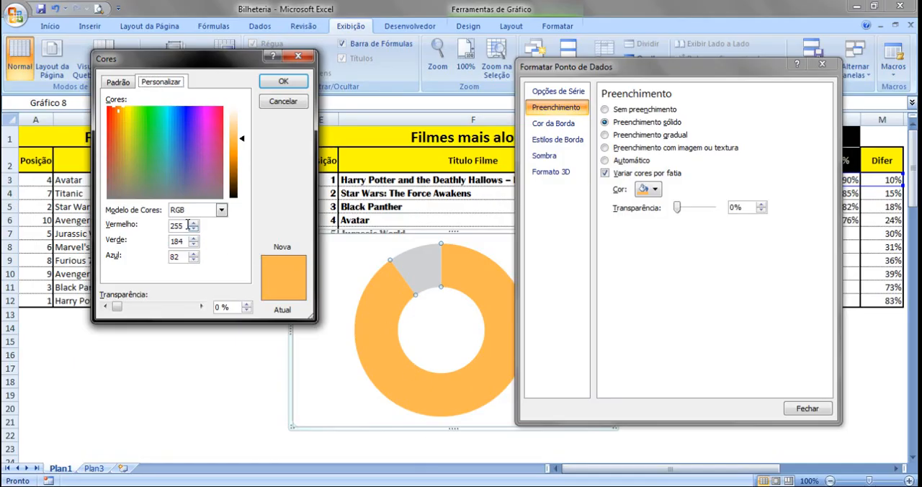
# In Excel, set the 100% criterion slice's fill to red 75, green 144, blue 160, close the formatting and deselect the chart
pyautogui.moveTo(187, 225); pyautogui.dragTo(171, 229)
pyautogui.write('75')
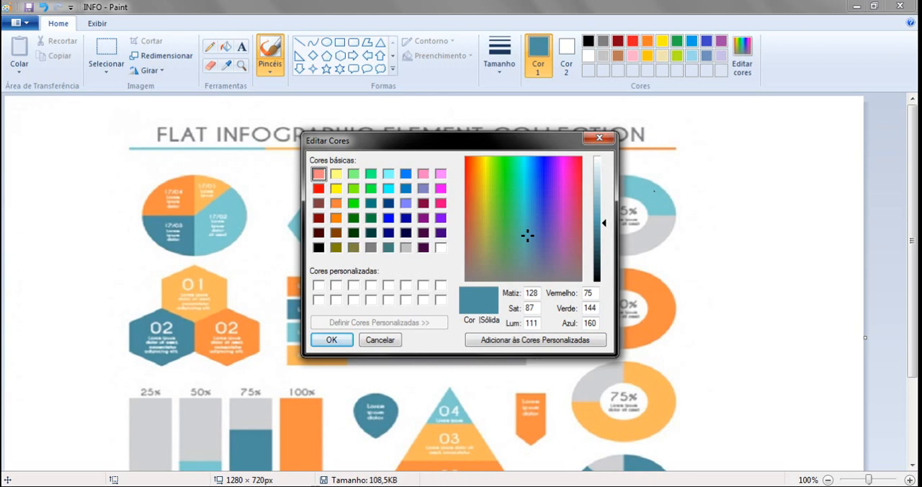
pyautogui.click(435, 485)
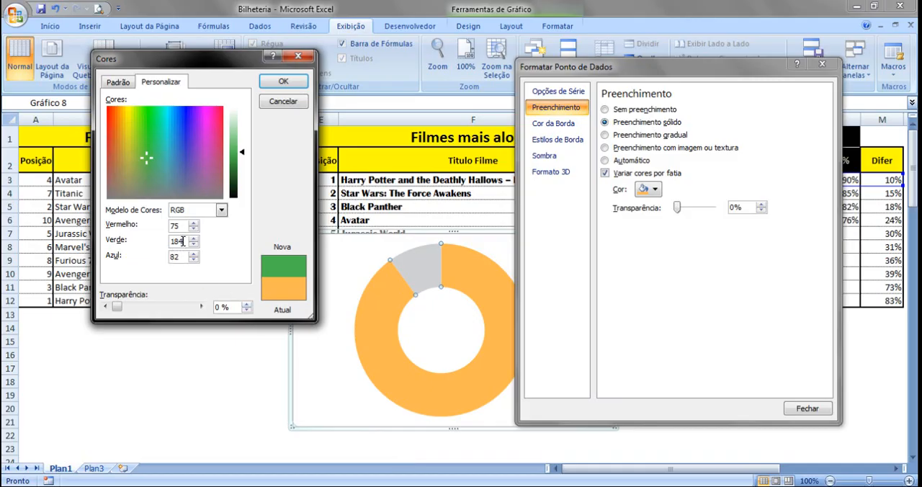
pyautogui.moveTo(183, 241); pyautogui.dragTo(165, 248)
pyautogui.write('144')
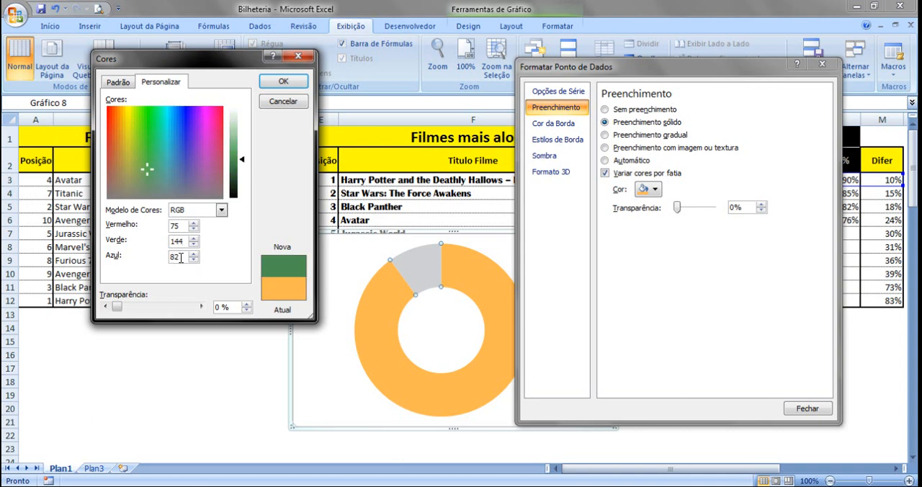
pyautogui.write('160')
pyautogui.click(283, 81)
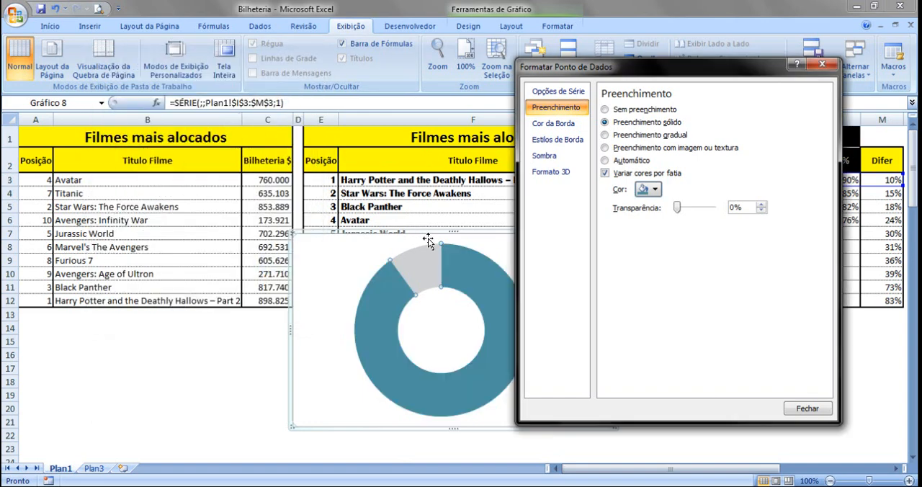
pyautogui.click(807, 409)
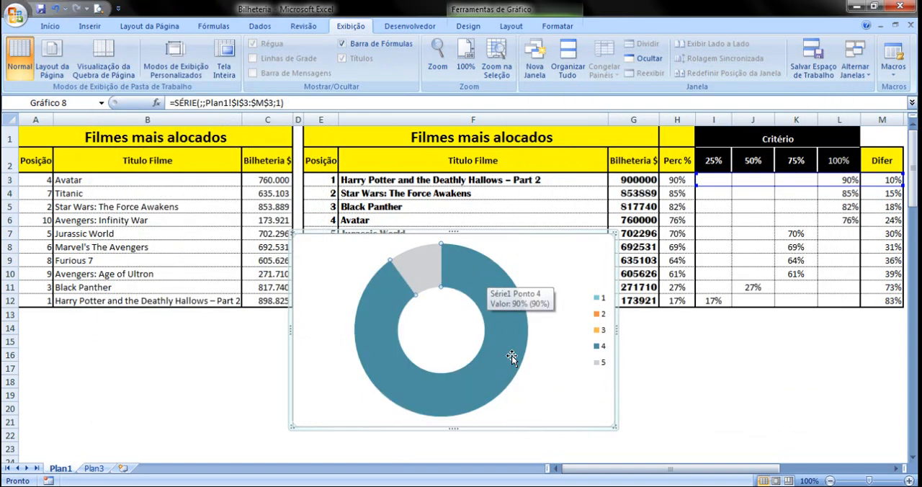
pyautogui.click(226, 340)
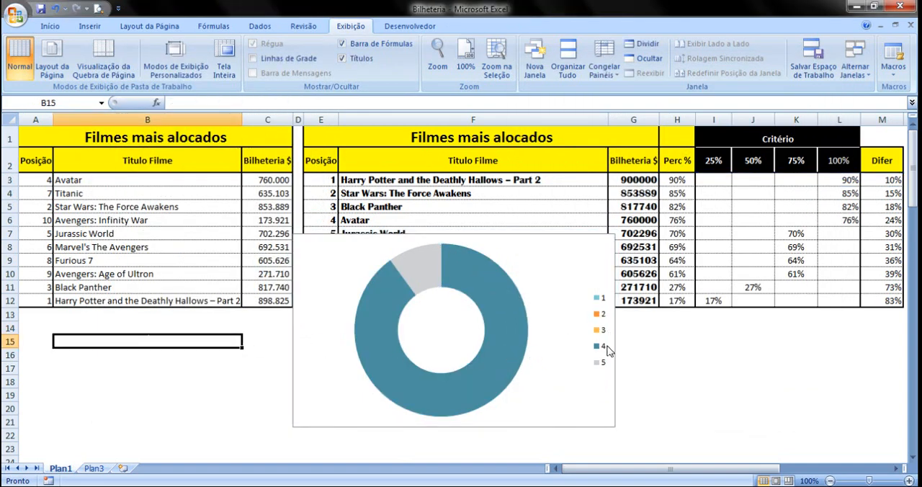
# Change the first film's Bilheteria value in G3 to 1000000 to test a full 100% doughnut
pyautogui.click(637, 179)
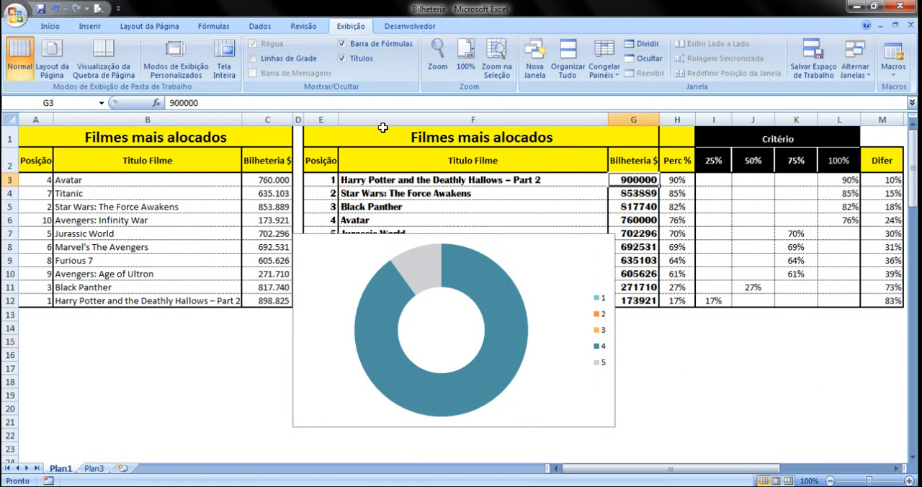
pyautogui.click(172, 103)
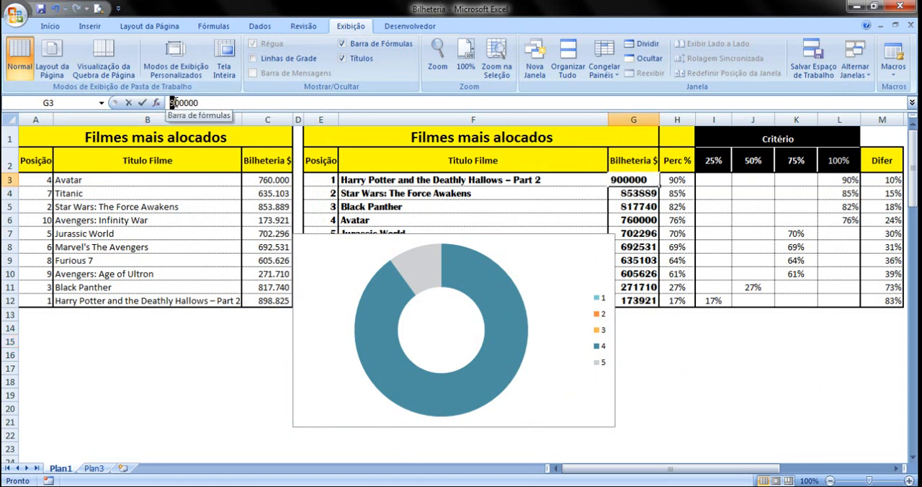
pyautogui.write('10')
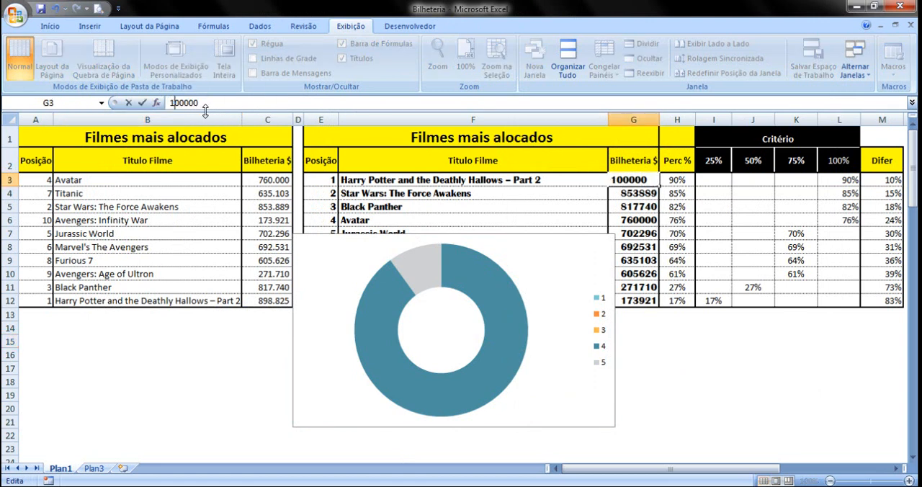
pyautogui.click(200, 180)
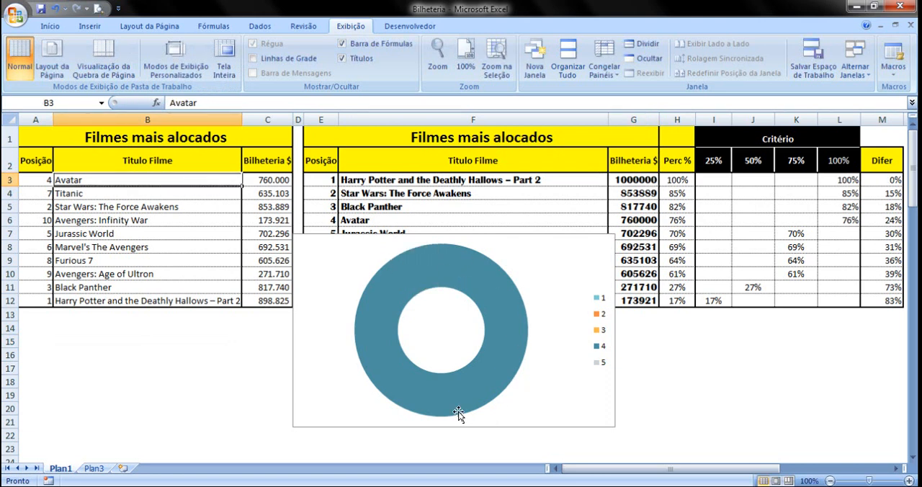
# Change the first film's Bilheteria value in G3 to 2200000 and correct it to 220000 to test the 25% criterion slice
pyautogui.click(641, 181)
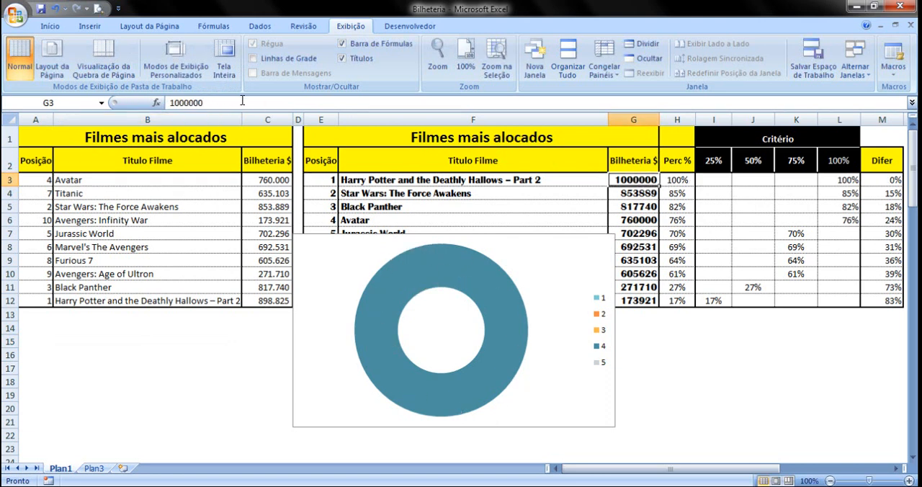
pyautogui.moveTo(179, 103); pyautogui.dragTo(170, 103)
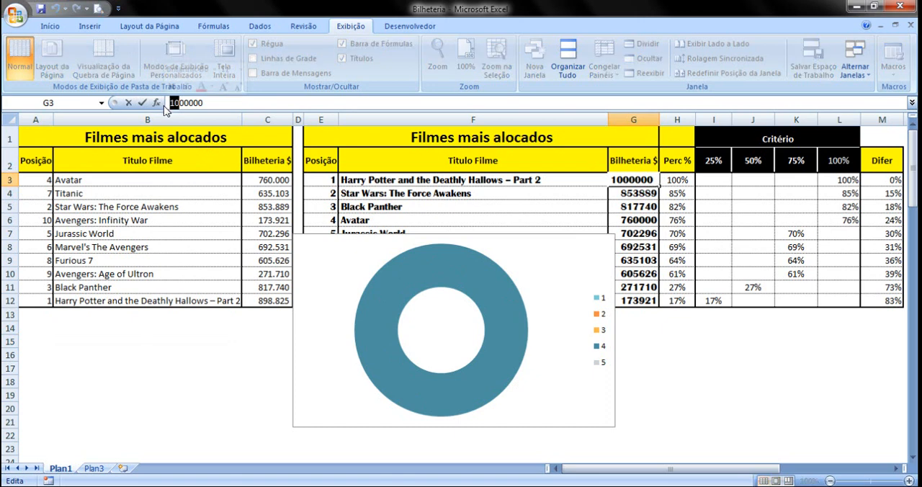
pyautogui.write('22')
pyautogui.click(185, 206)
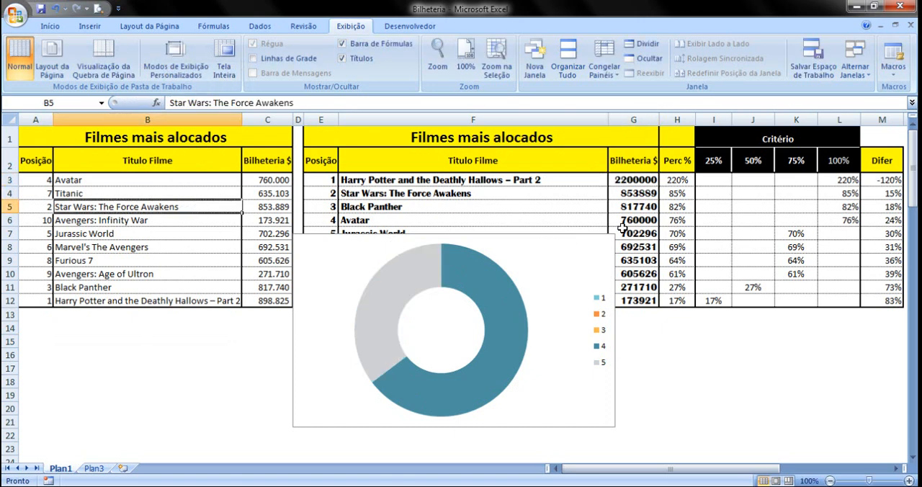
pyautogui.click(638, 180)
pyautogui.click(183, 103)
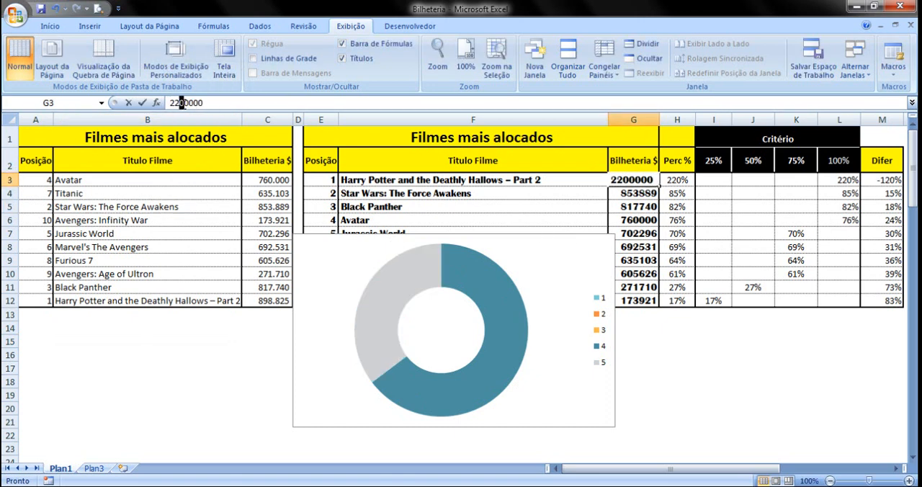
pyautogui.press('BackSpace')
pyautogui.click(209, 196)
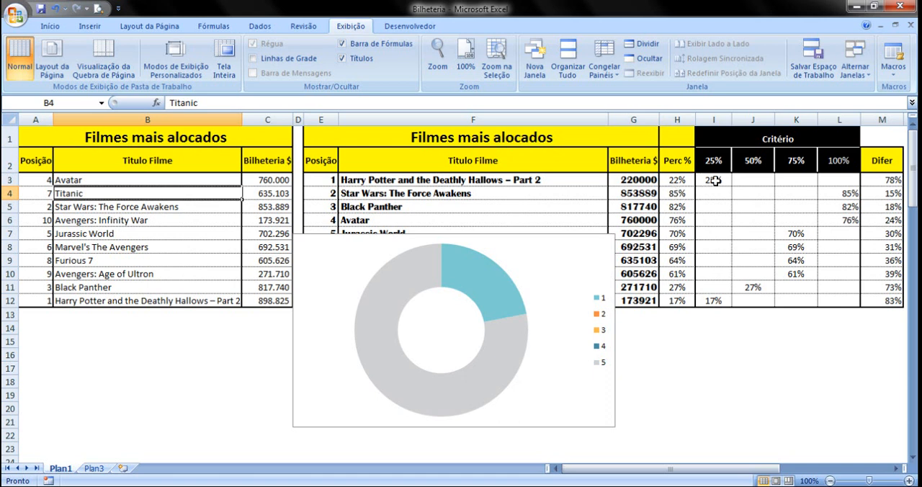
# Change the first film's Bilheteria value in G3 to 490000 to test the 50% criterion slice
pyautogui.click(632, 179)
pyautogui.moveTo(180, 103); pyautogui.dragTo(171, 103)
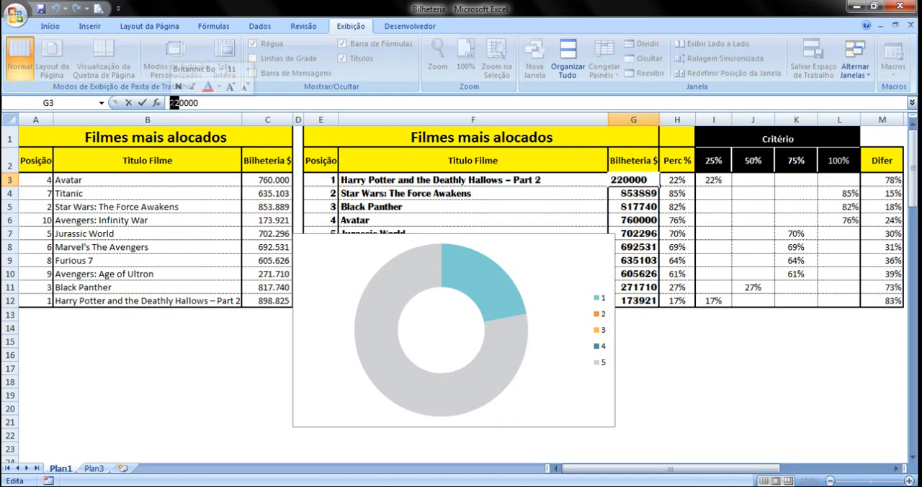
pyautogui.write('49')
pyautogui.click(200, 193)
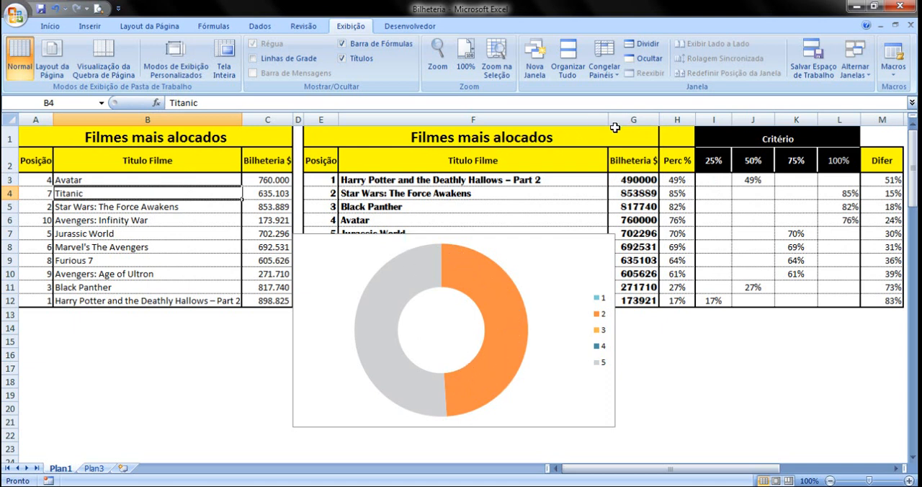
# Change the first film's Bilheteria value in G3 to 510000 to test the lower end of the 75% criterion
pyautogui.click(620, 182)
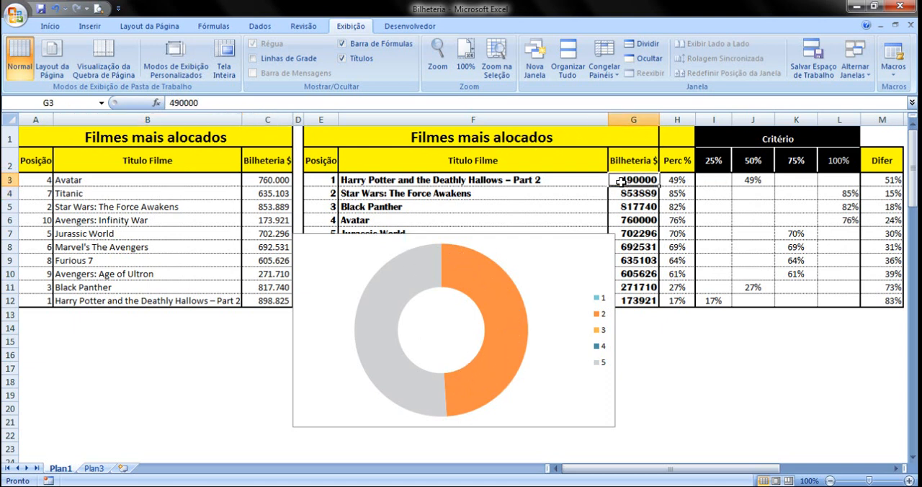
pyautogui.moveTo(179, 102); pyautogui.dragTo(171, 103)
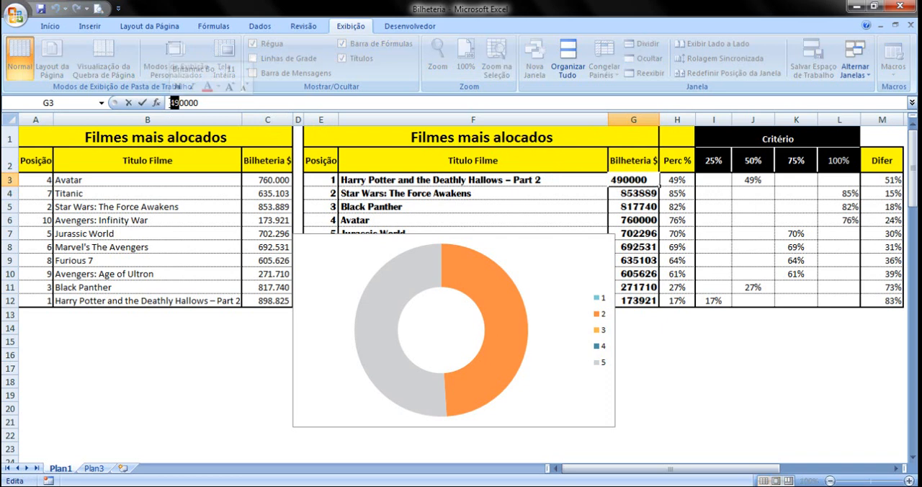
pyautogui.write('51')
pyautogui.click(190, 206)
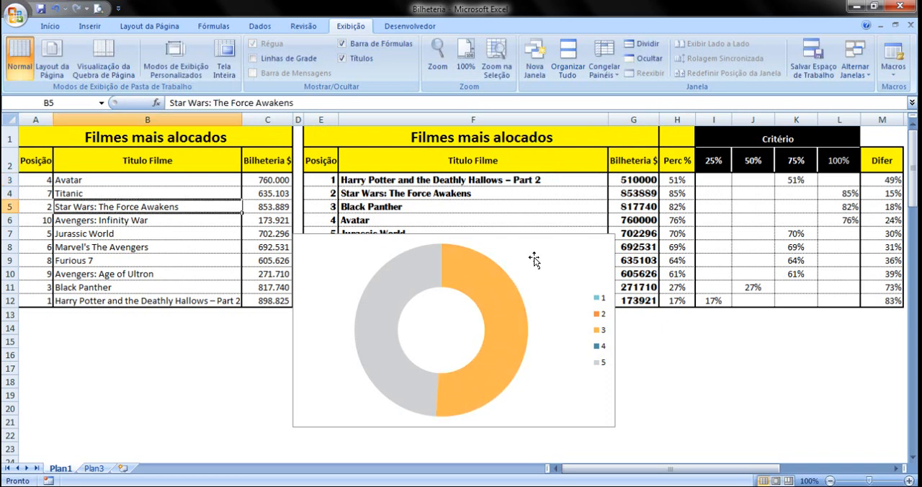
# Change the first film's Bilheteria value in G3 to 750000 to test the upper limit of the 75% criterion
pyautogui.click(677, 179)
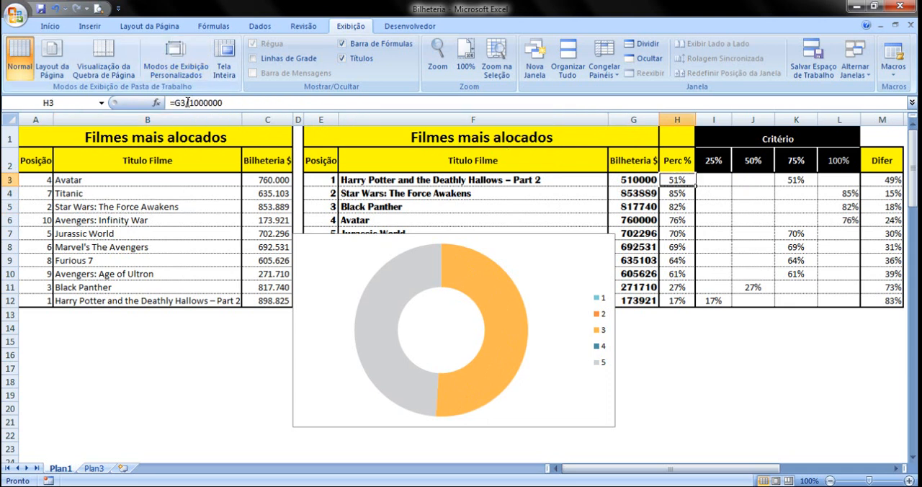
pyautogui.click(618, 179)
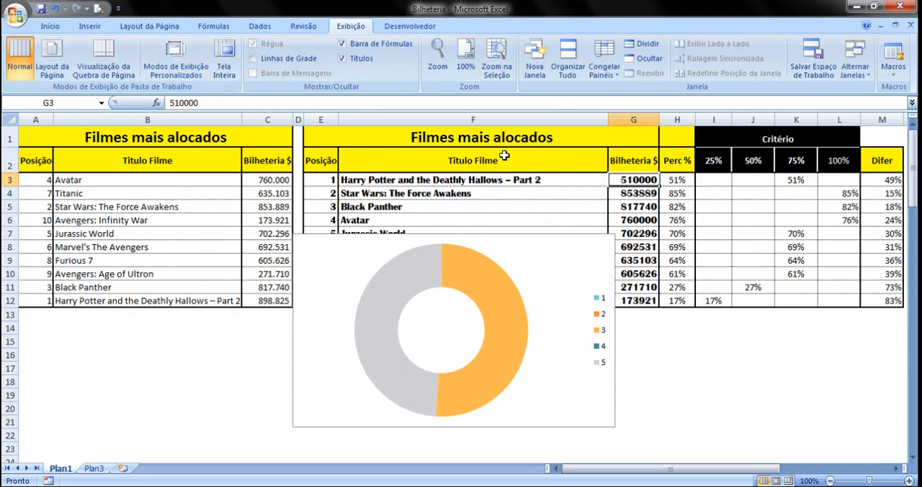
pyautogui.click(169, 103)
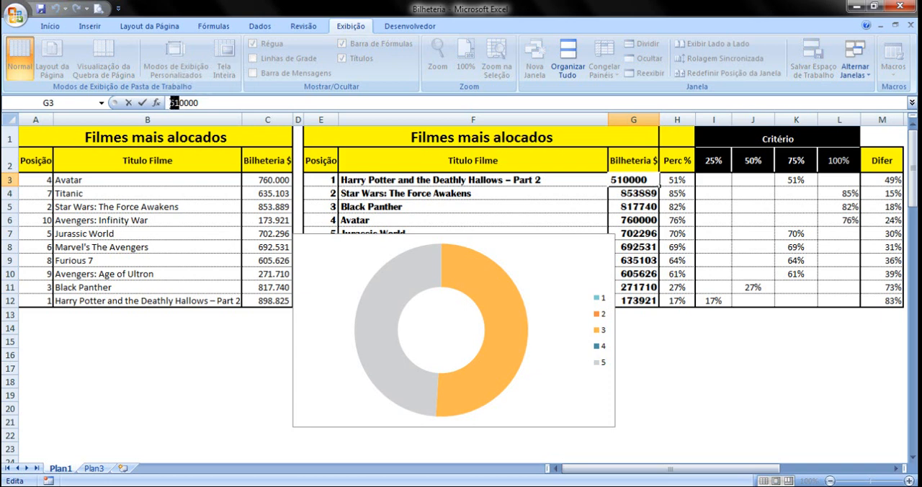
pyautogui.write('75')
pyautogui.click(237, 245)
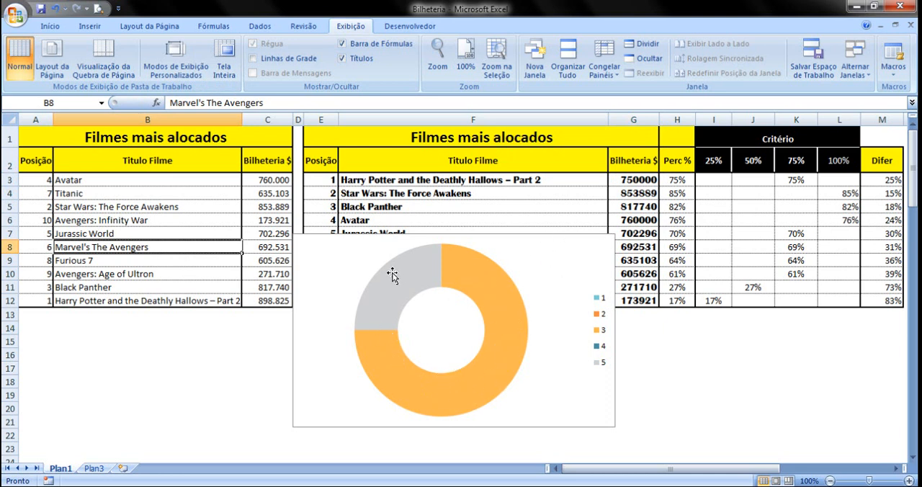
# Change the first film's Bilheteria value in G3 to 760000 to test the 100% criterion slice
pyautogui.click(629, 179)
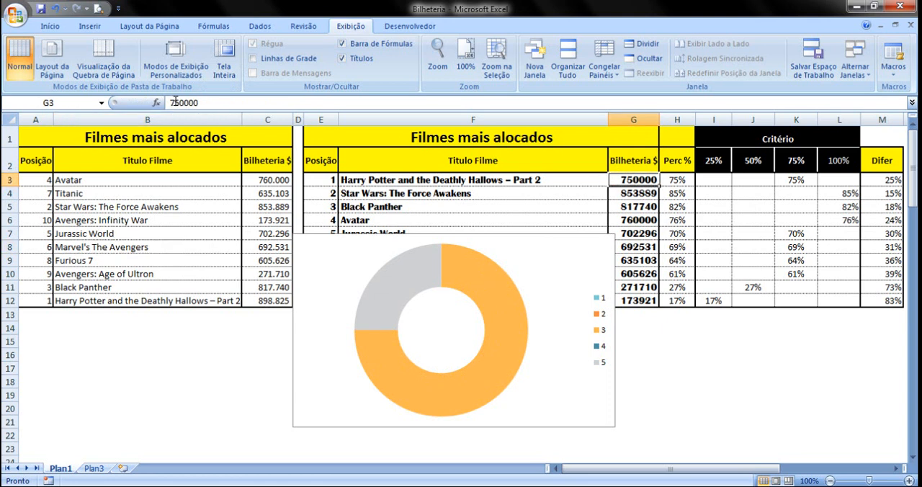
pyautogui.click(176, 102)
pyautogui.click(176, 102)
pyautogui.write('6')
pyautogui.click(175, 198)
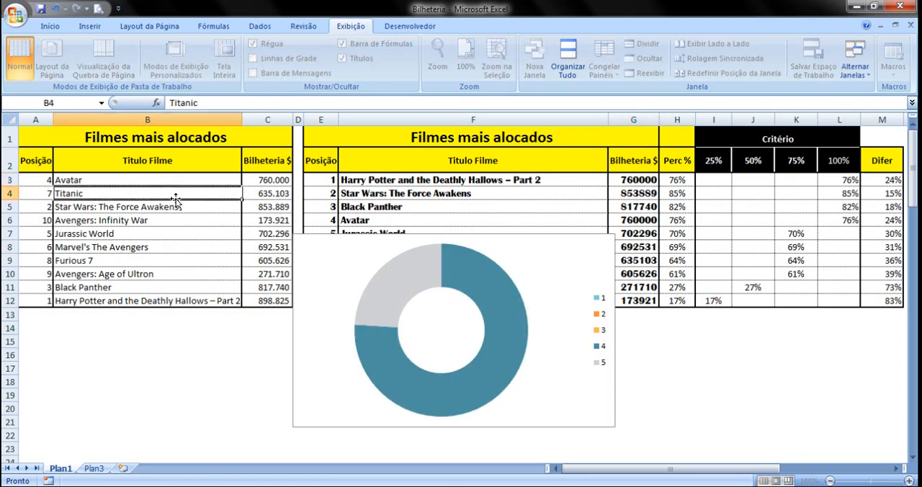
# Change the first film's Bilheteria value in G3 to 950000 to test a nearly full doughnut
pyautogui.click(617, 182)
pyautogui.moveTo(178, 103); pyautogui.dragTo(170, 103)
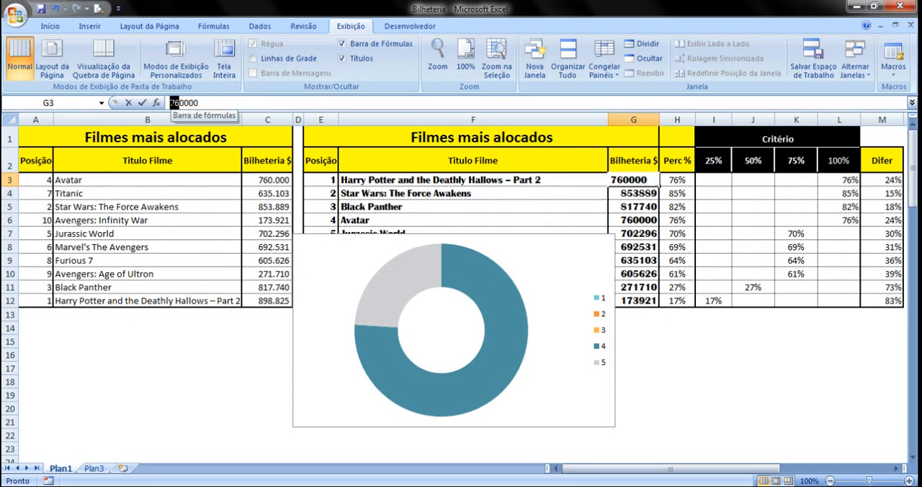
pyautogui.write('95')
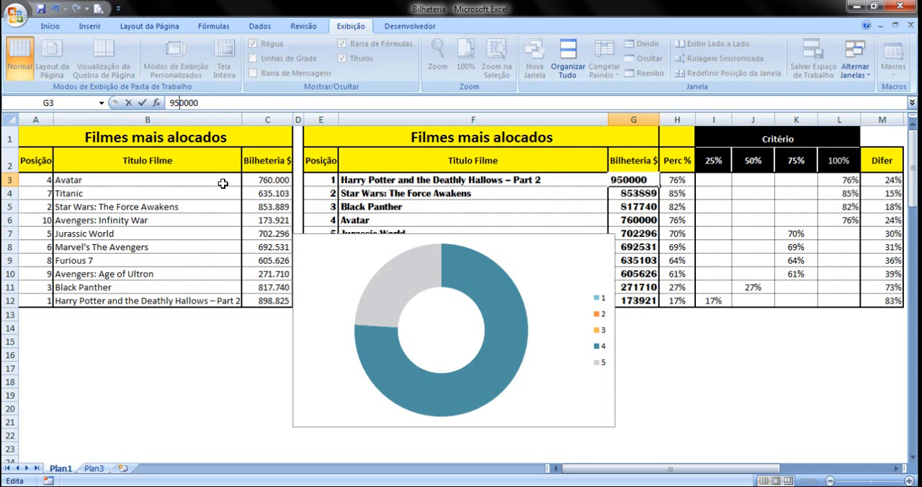
pyautogui.click(198, 207)
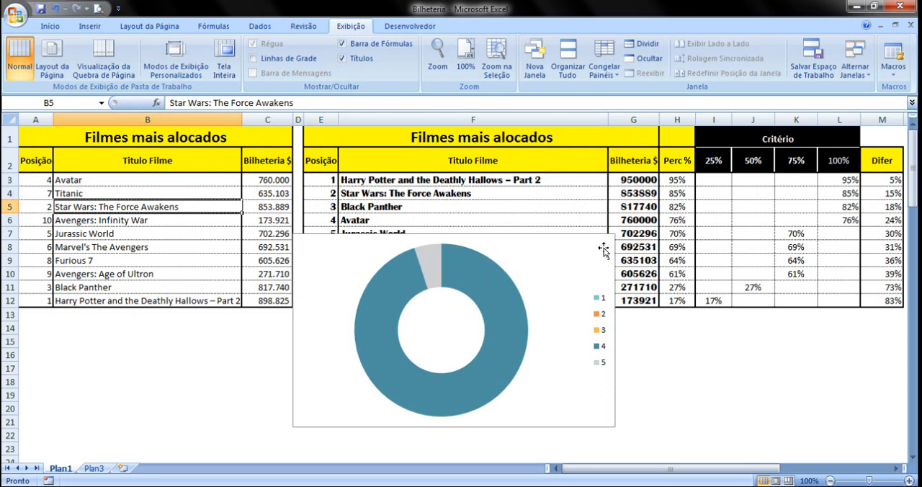
# Delete the doughnut chart's legend and shrink the chart to about 4.18 cm high by 4.87 cm wide
pyautogui.click(602, 298)
pyautogui.click(603, 300)
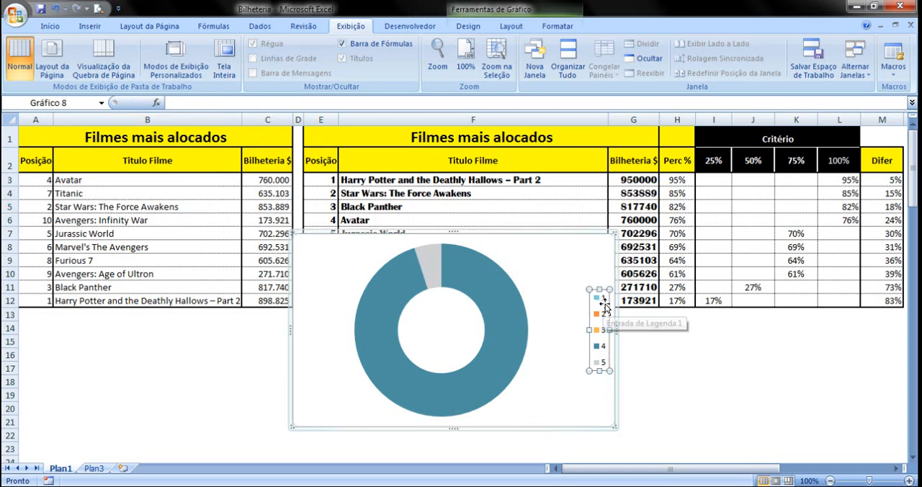
pyautogui.press('Delete')
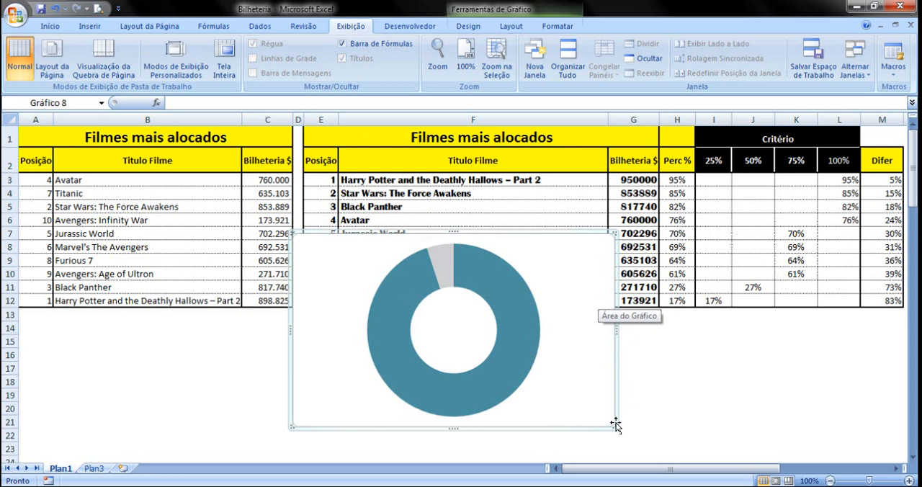
pyautogui.moveTo(610, 425); pyautogui.dragTo(508, 344)
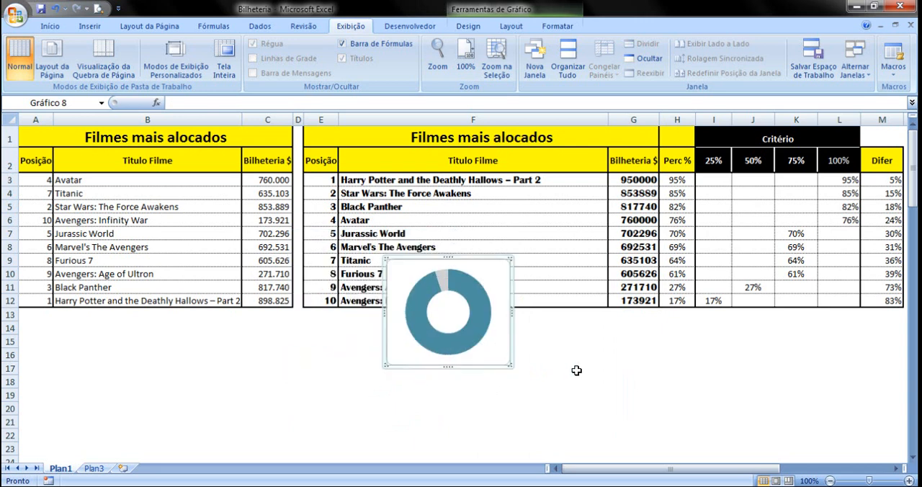
pyautogui.click(576, 370)
# Remove the outline of the doughnut's chart area and deselect the chart
pyautogui.click(501, 290)
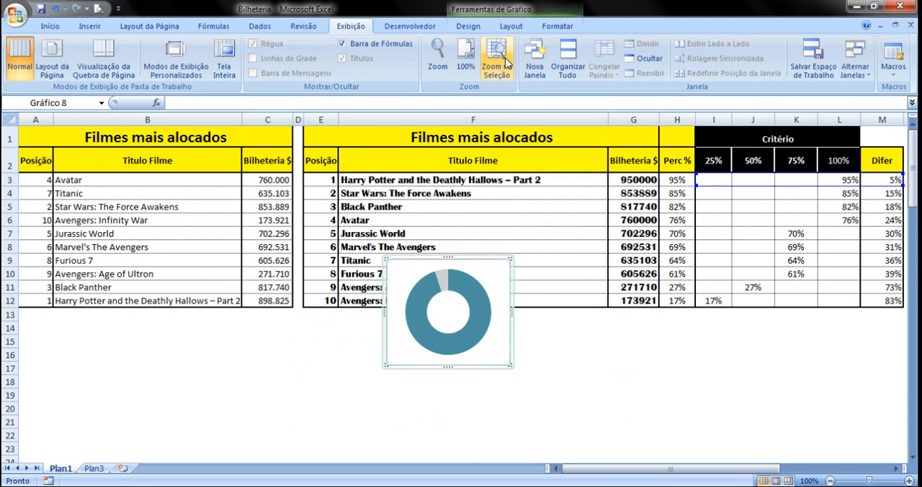
pyautogui.click(563, 27)
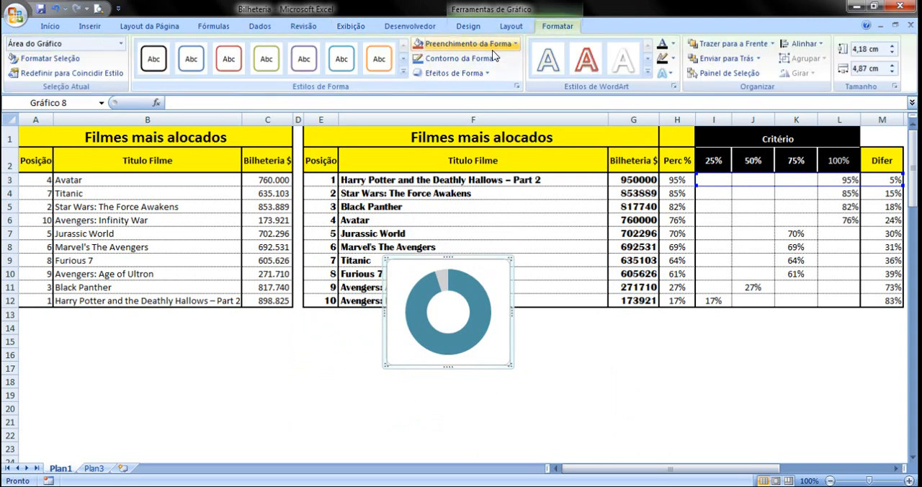
pyautogui.click(496, 61)
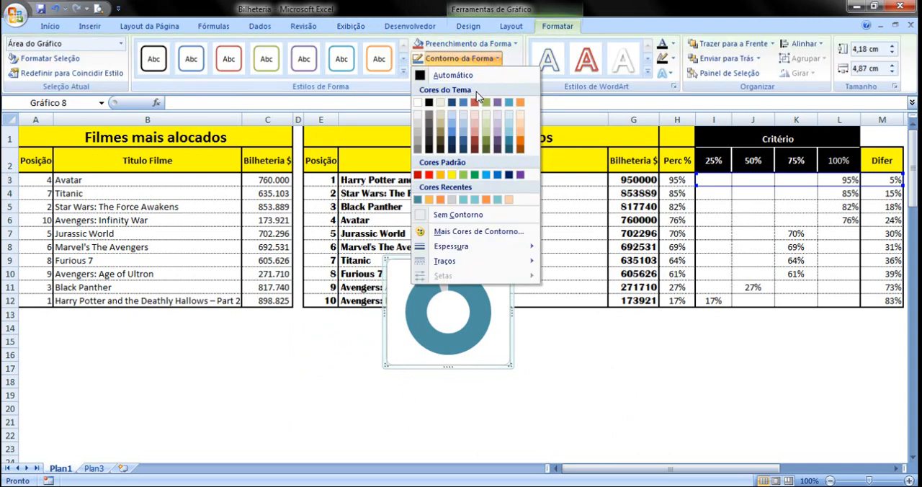
pyautogui.click(445, 215)
pyautogui.click(559, 344)
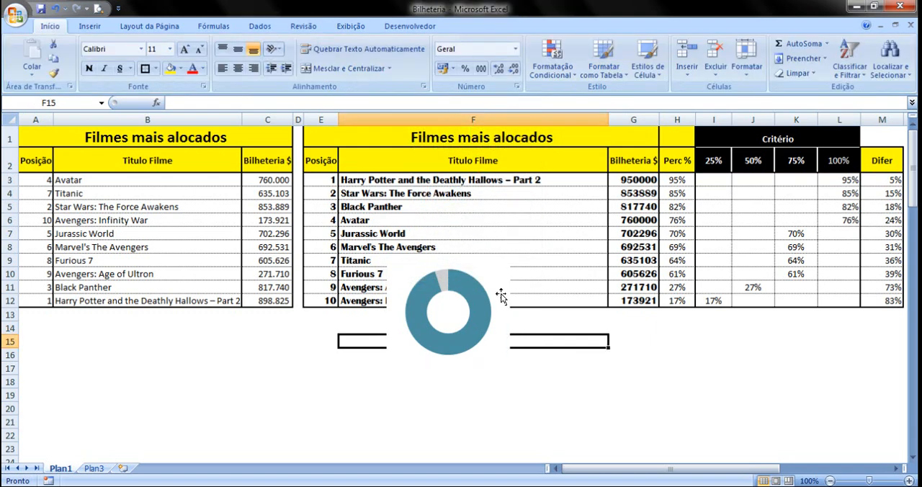
# Set the doughnut's chart area to no fill so the cells behind it show through
pyautogui.click(500, 284)
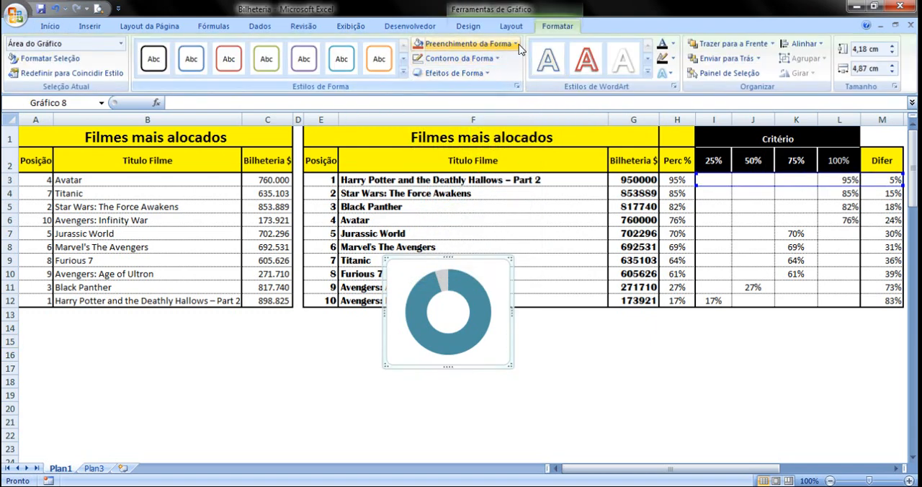
pyautogui.click(520, 47)
pyautogui.click(455, 202)
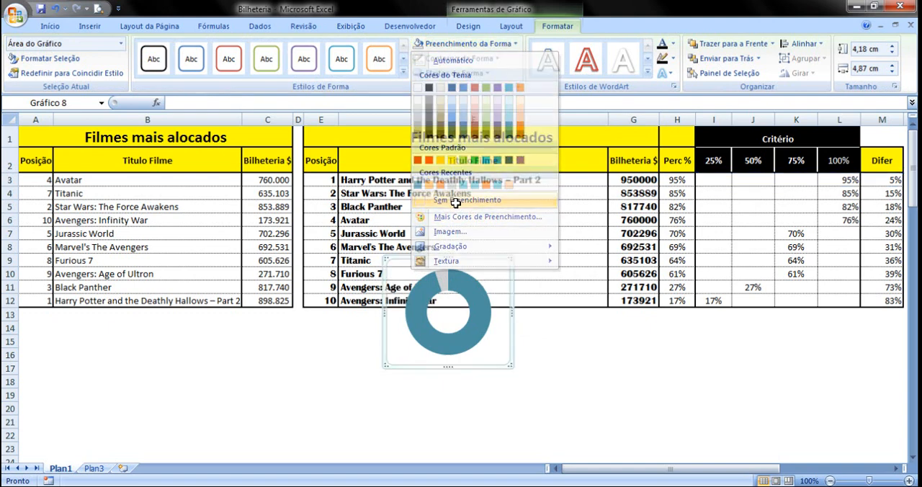
pyautogui.click(545, 354)
# Move the doughnut chart below the tables, to about rows 14–22 around columns C to F, and deselect it
pyautogui.click(480, 288)
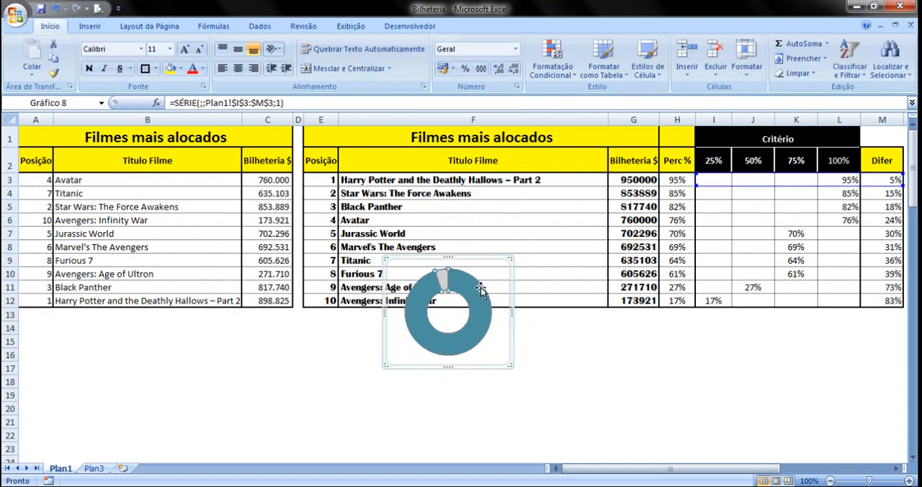
pyautogui.click(476, 265)
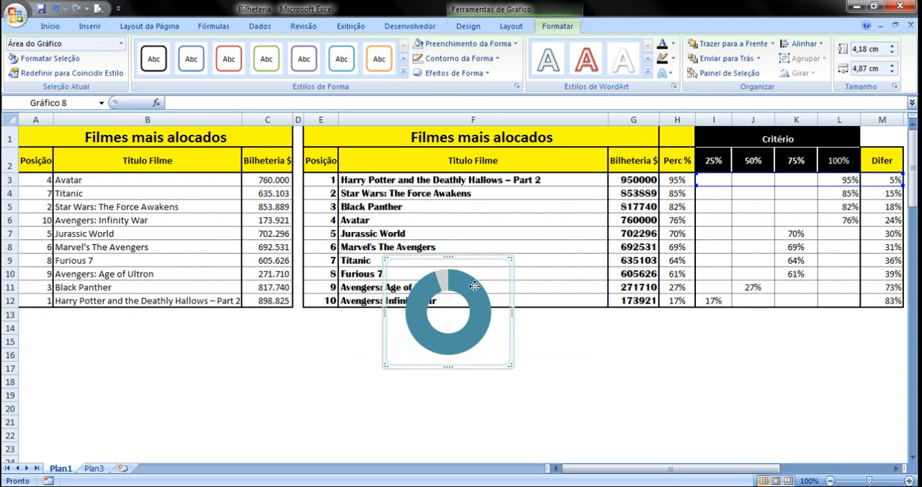
pyautogui.moveTo(475, 287); pyautogui.dragTo(345, 357)
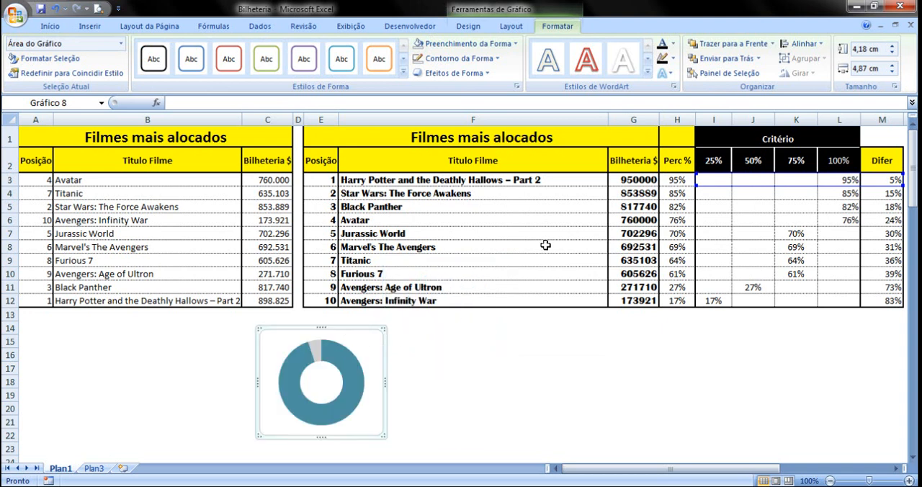
pyautogui.click(668, 206)
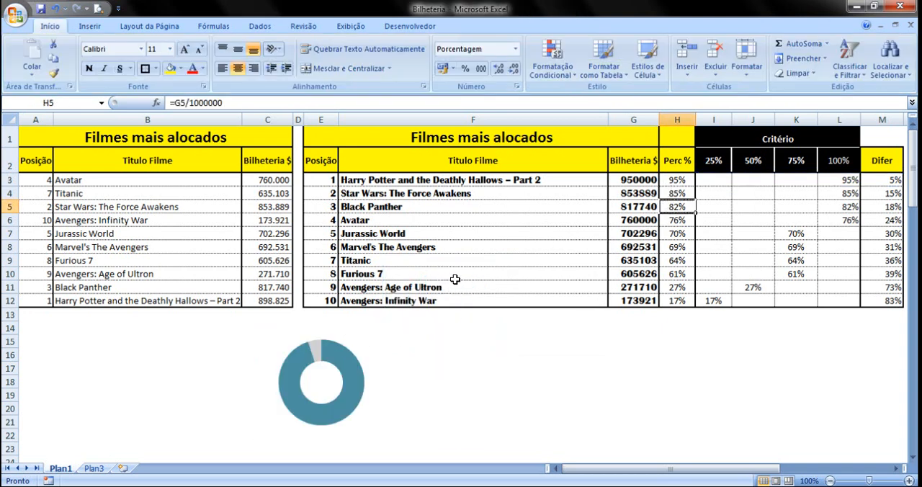
# Restore the first film's Bilheteria lookup by filling the PROCV formula from G4 up into G3
pyautogui.click(637, 193)
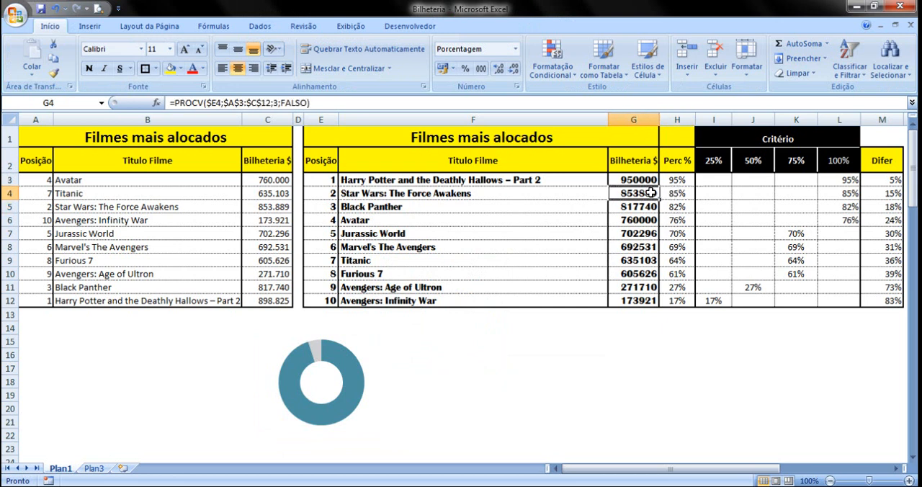
pyautogui.moveTo(659, 201); pyautogui.dragTo(660, 179)
pyautogui.click(624, 227)
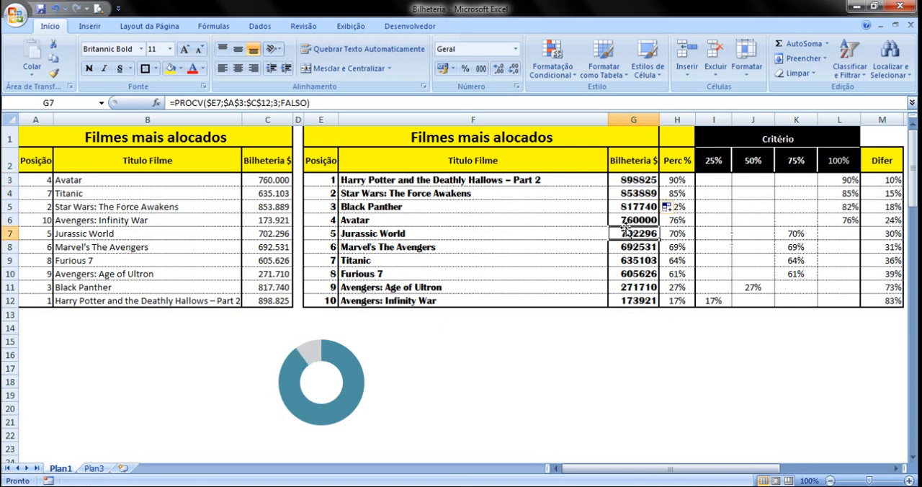
# Draw a small text box inside the hole of the doughnut chart
pyautogui.click(326, 382)
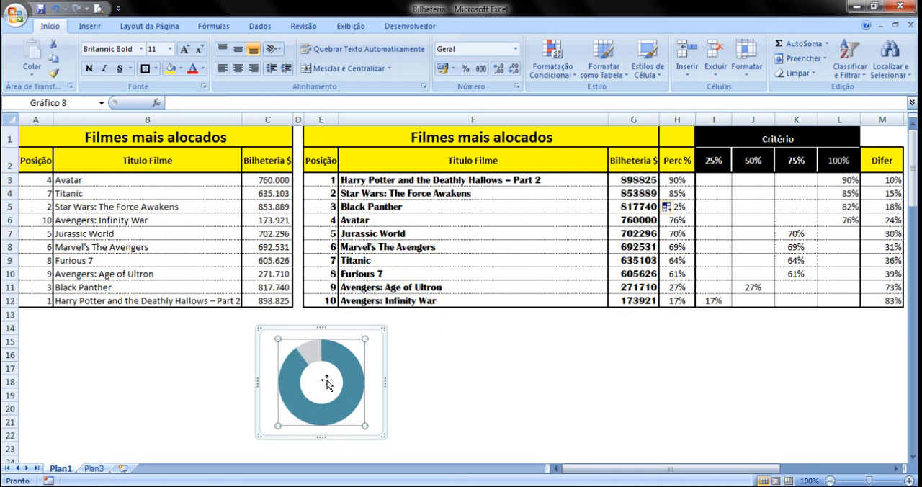
pyautogui.click(513, 376)
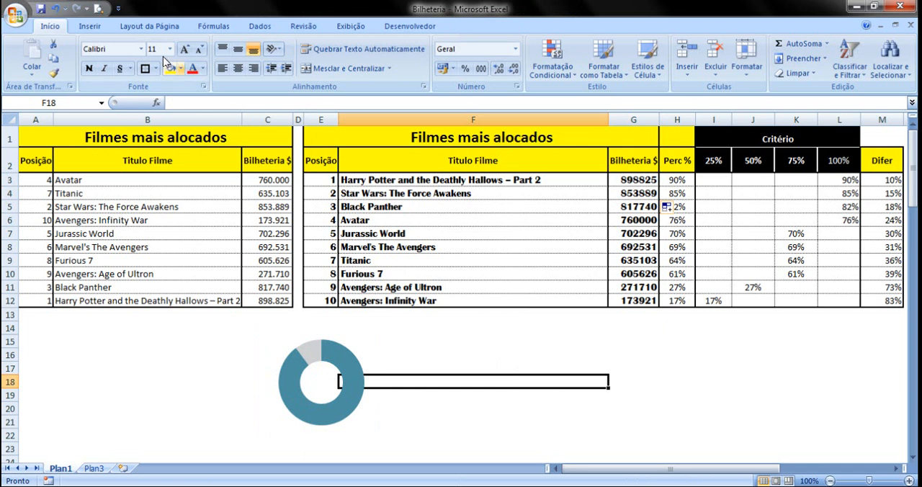
pyautogui.click(89, 26)
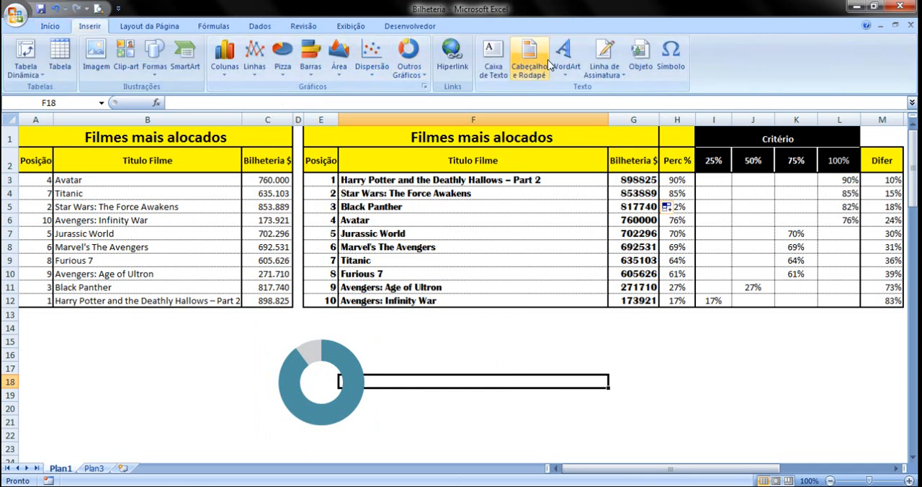
pyautogui.click(493, 61)
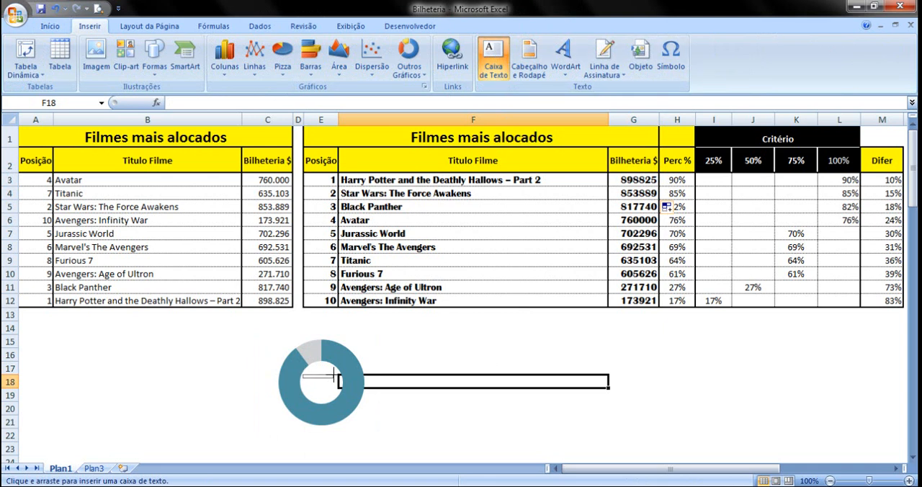
pyautogui.moveTo(333, 375); pyautogui.dragTo(343, 386)
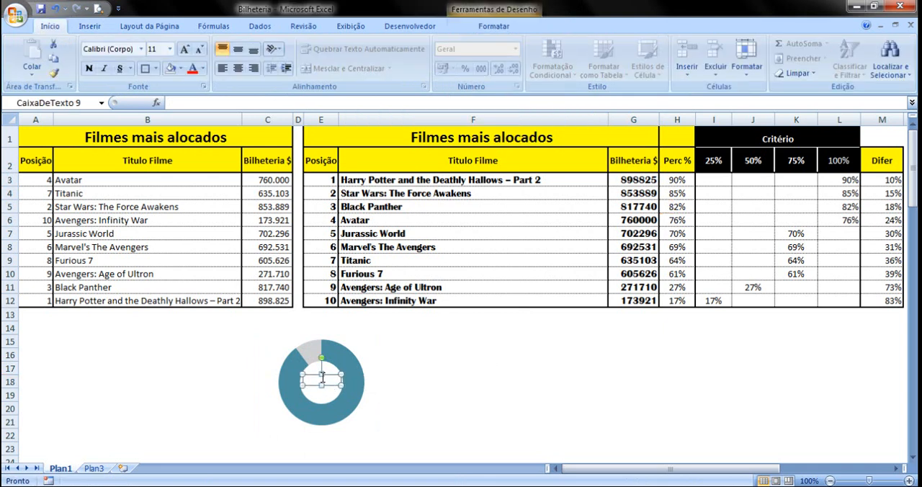
# Link the doughnut's text box to the first film's Perc % cell with the formula =$H$3
pyautogui.click(247, 103)
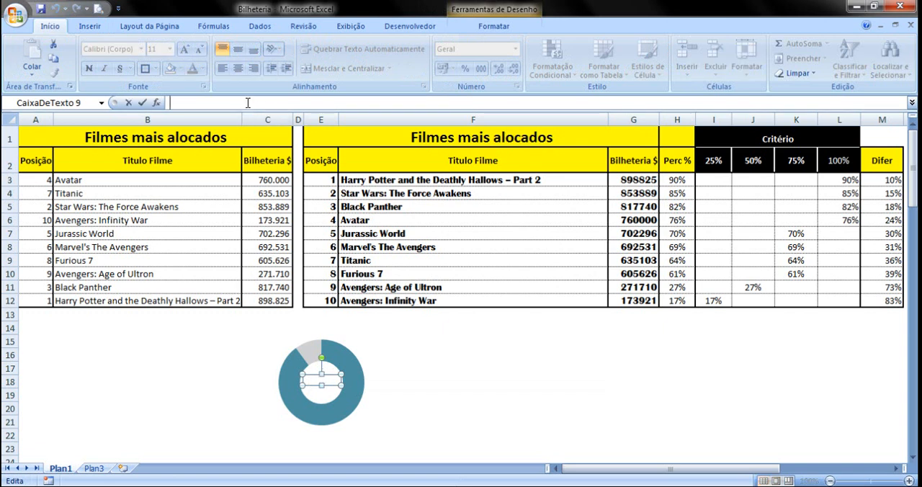
pyautogui.write('=')
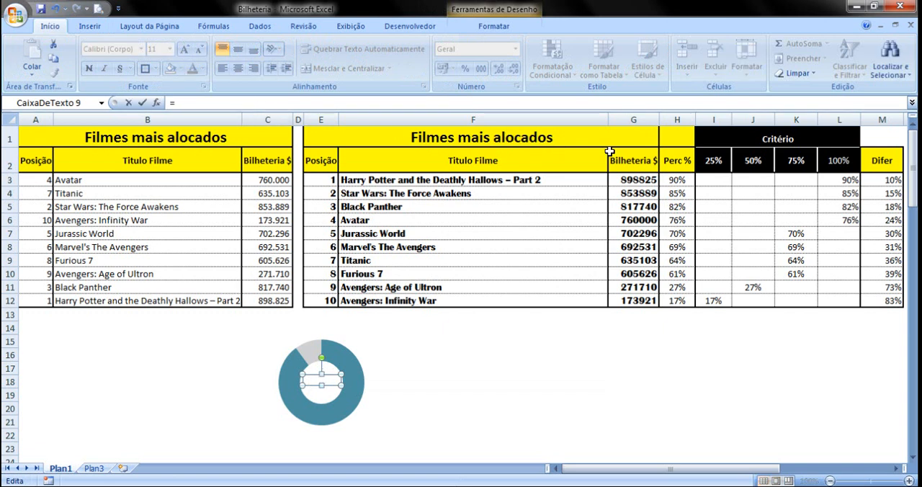
pyautogui.click(681, 181)
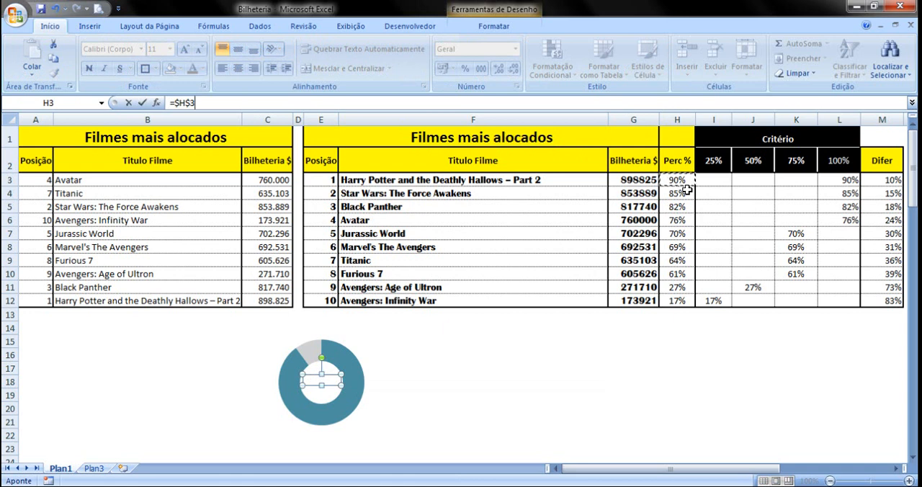
pyautogui.press('Return')
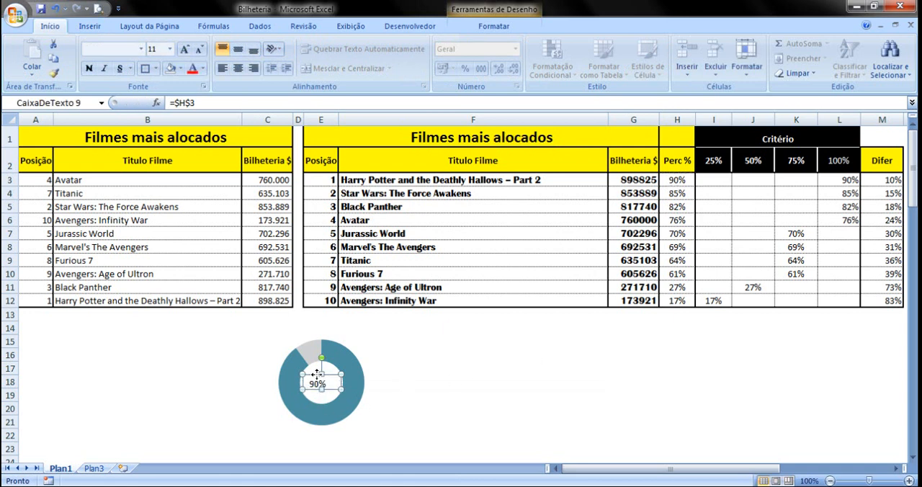
pyautogui.click(366, 371)
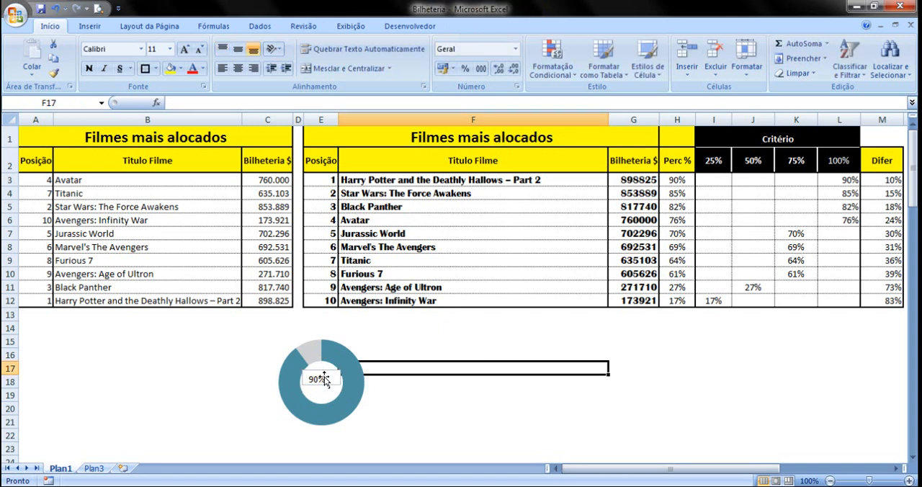
# Centre the percentage label's text horizontally and vertically within its text box
pyautogui.click(324, 379)
pyautogui.click(237, 67)
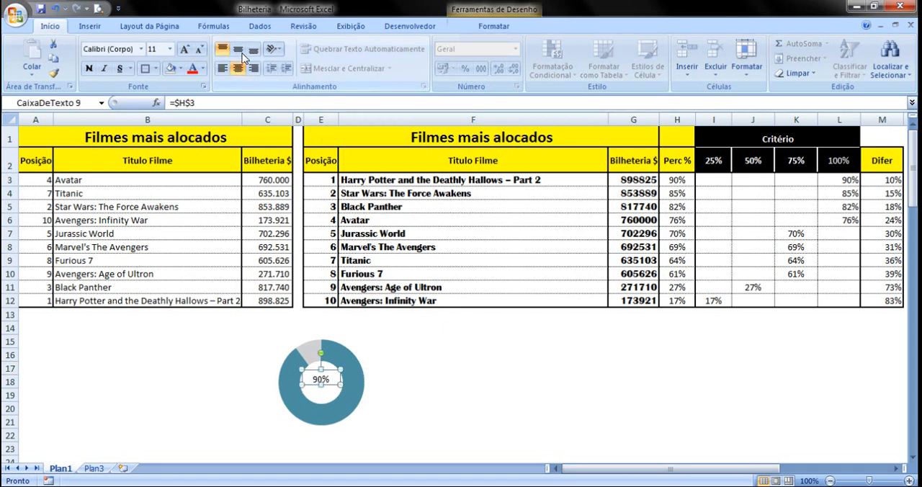
pyautogui.click(237, 48)
pyautogui.click(477, 352)
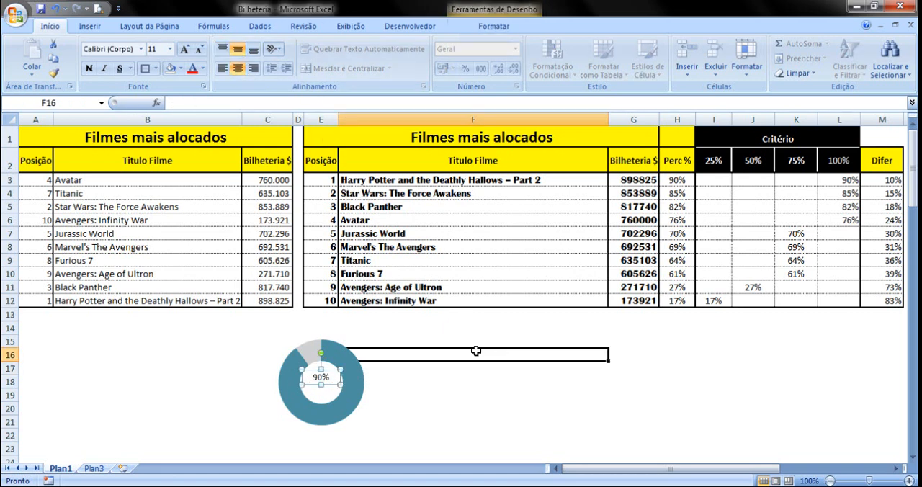
# Format the percentage label's text box with no line (Sem linha) and no fill (Sem preenchimento)
pyautogui.click(332, 371)
pyautogui.rightClick(333, 378)
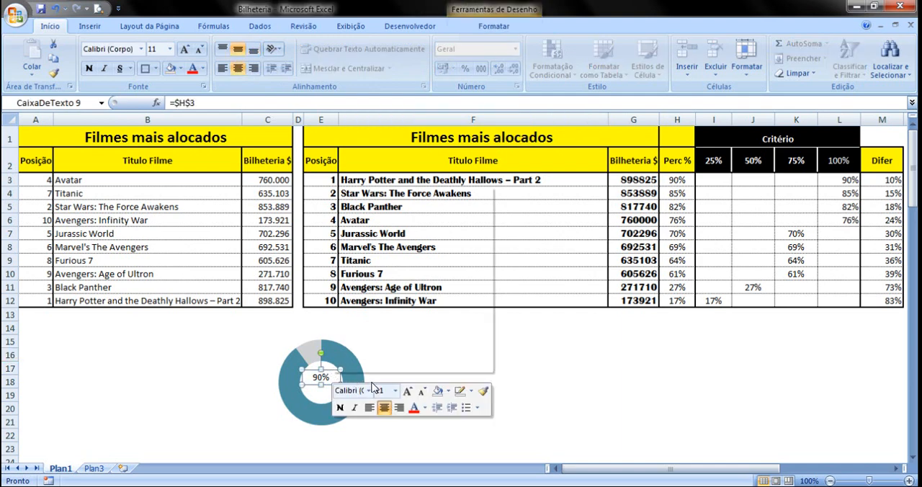
pyautogui.click(387, 364)
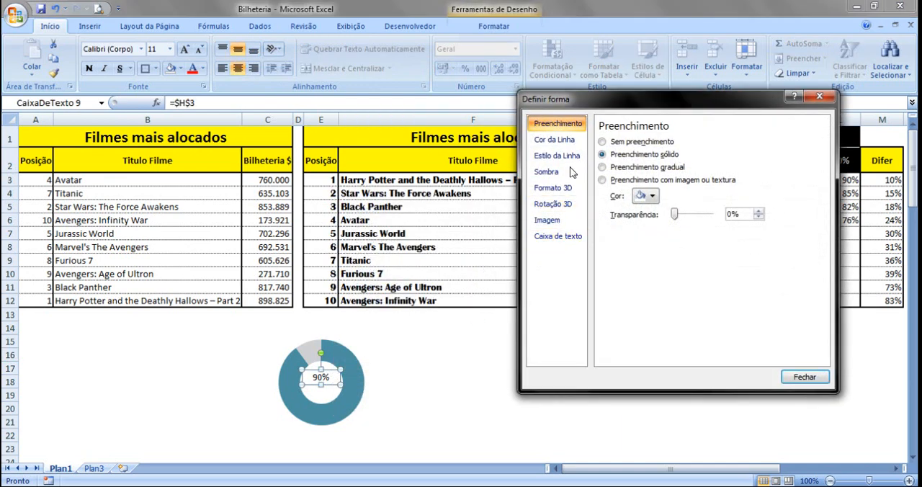
pyautogui.click(558, 142)
pyautogui.click(602, 141)
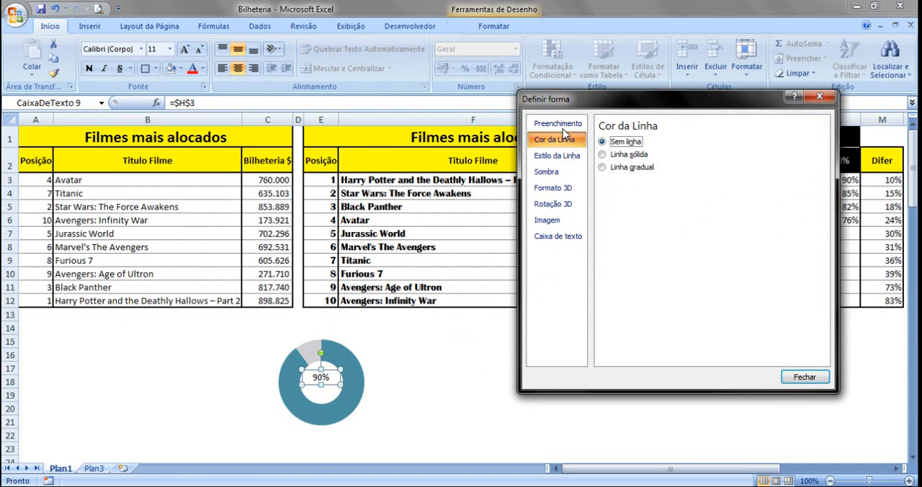
pyautogui.click(557, 124)
pyautogui.click(602, 141)
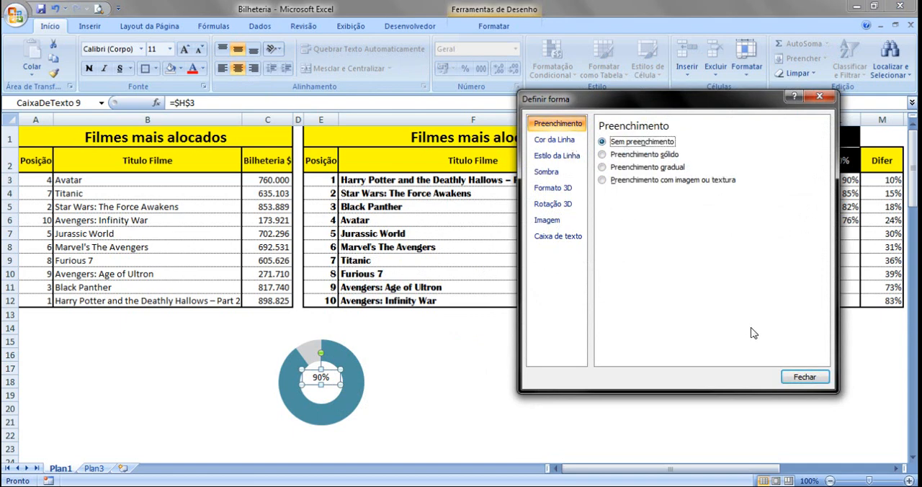
pyautogui.click(792, 376)
pyautogui.click(511, 395)
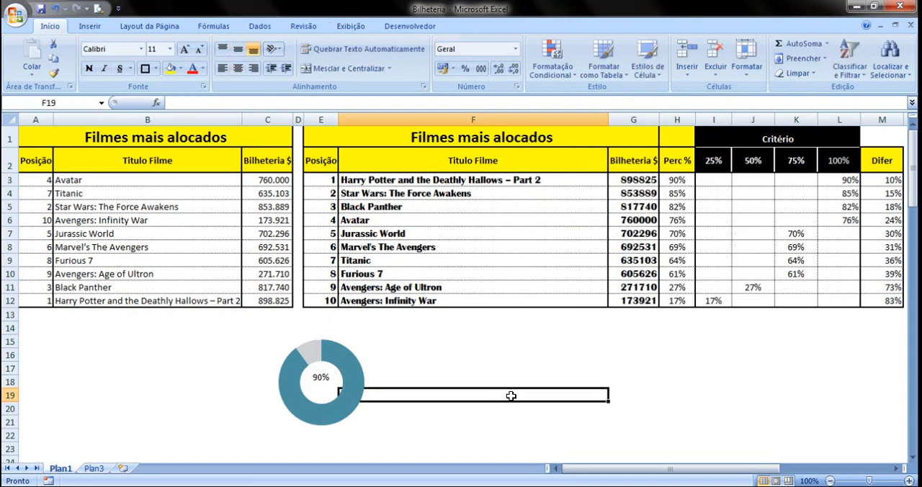
# Nudge the percentage label so it sits centred in the doughnut's hole, and deselect it
pyautogui.click(318, 380)
pyautogui.click(492, 390)
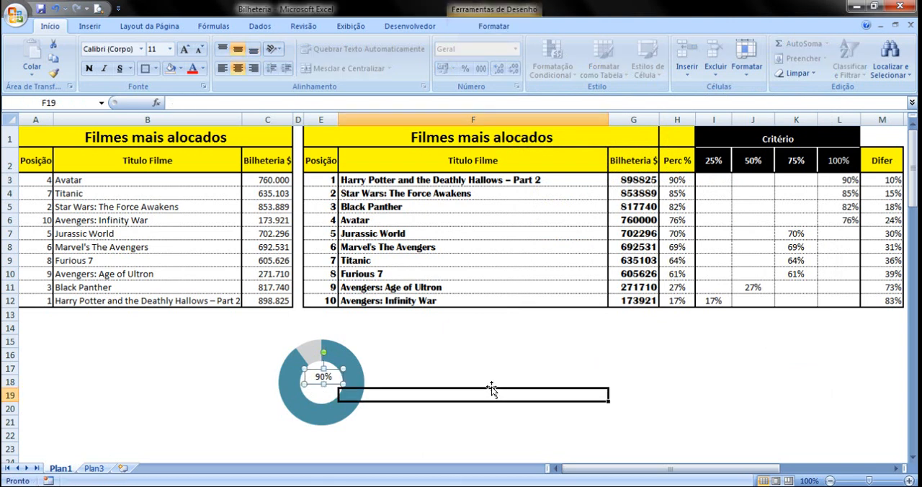
pyautogui.click(345, 363)
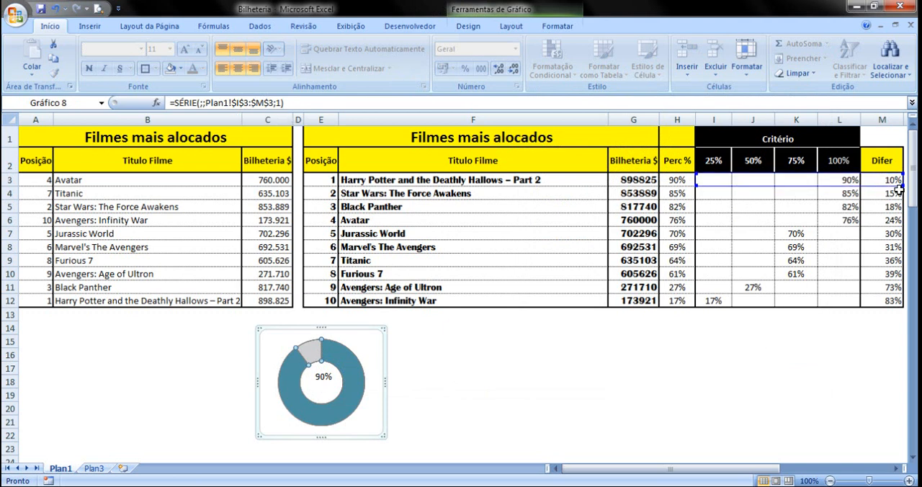
pyautogui.click(465, 412)
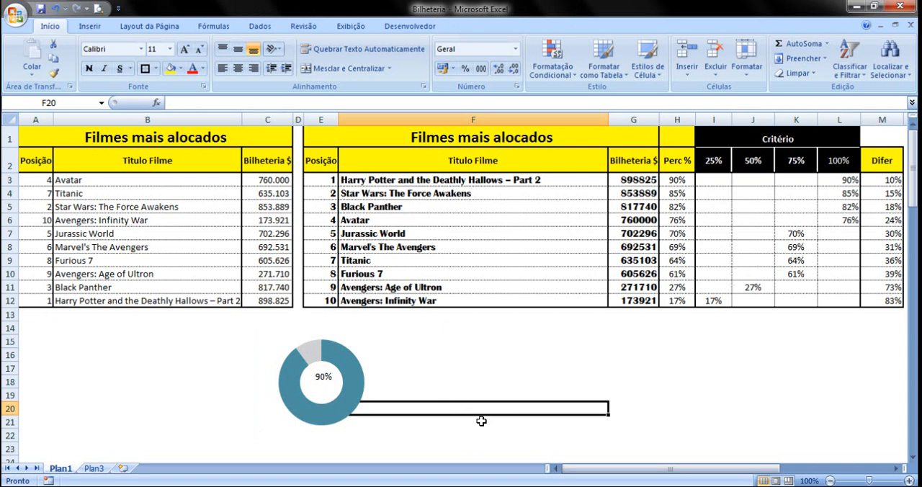
pyautogui.click(340, 375)
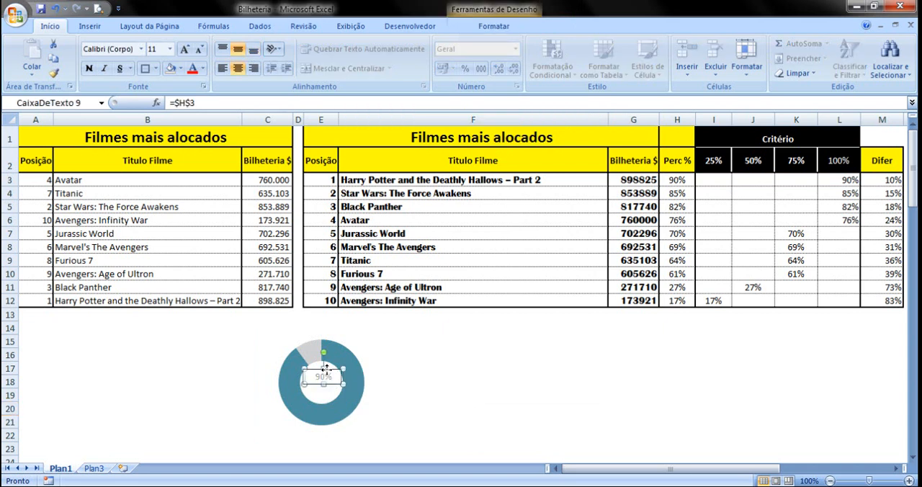
pyautogui.click(464, 380)
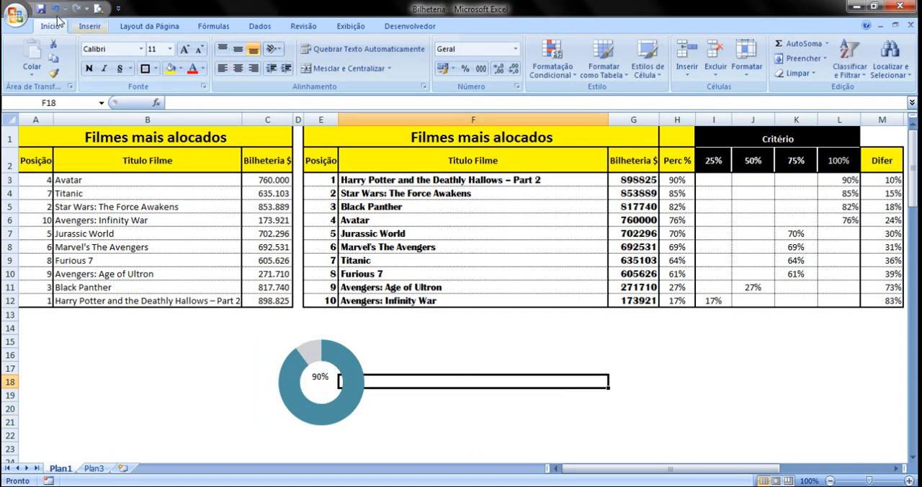
# Duplicate the doughnut chart together with its percentage label and place the copy beside the original, around rows 14–22 in column F
pyautogui.click(356, 348)
pyautogui.click(382, 353)
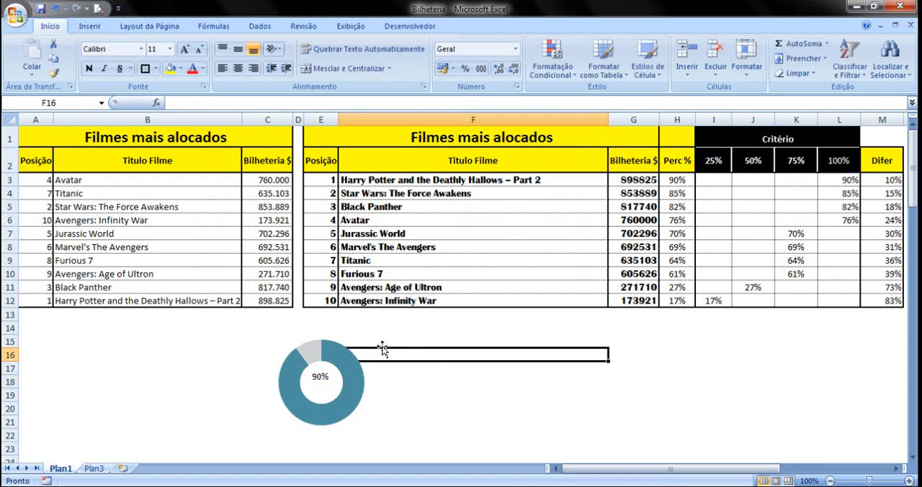
pyautogui.click(371, 337)
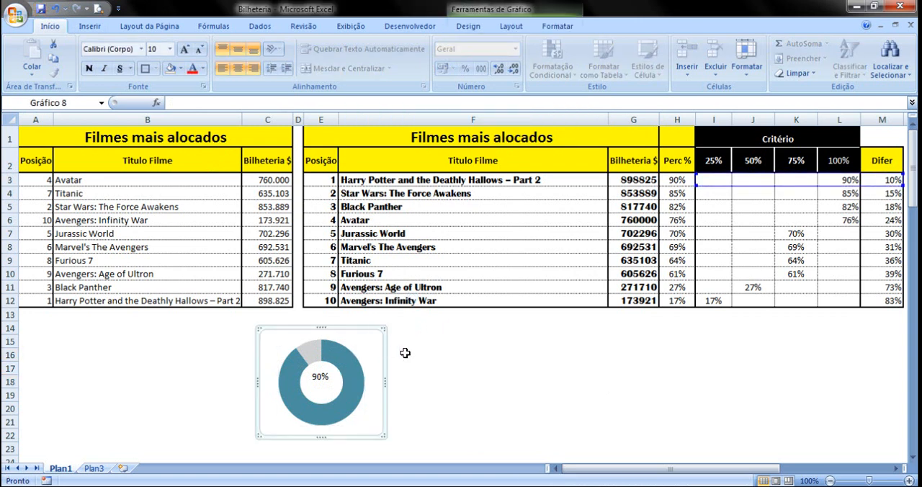
pyautogui.click(325, 374)
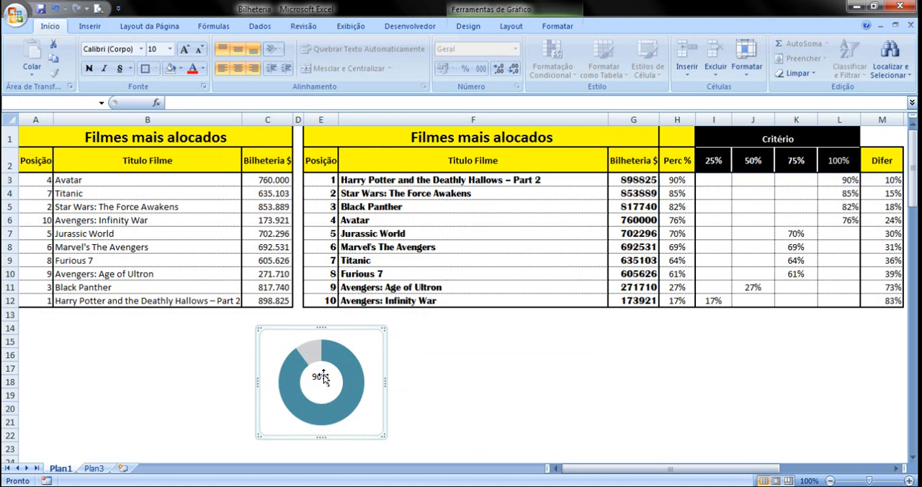
pyautogui.click(429, 345)
pyautogui.hotkey('ctrl', 'v')
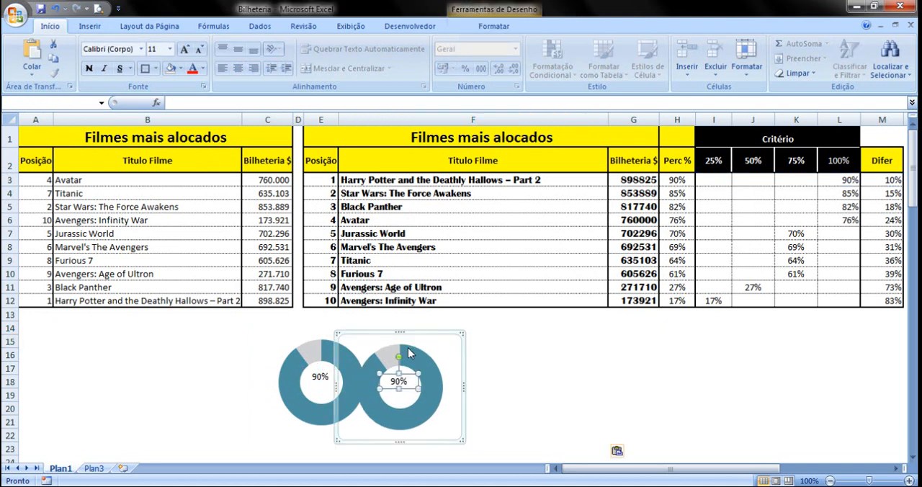
pyautogui.moveTo(428, 334); pyautogui.dragTo(476, 332)
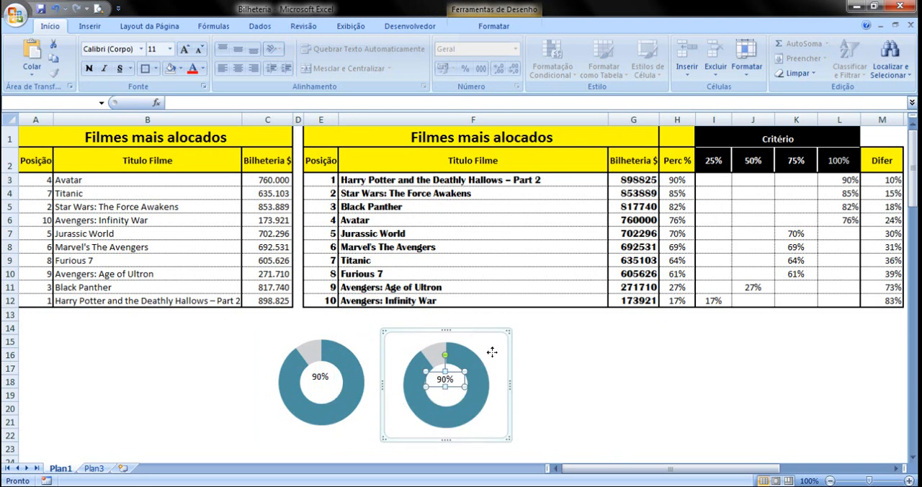
pyautogui.click(577, 391)
# Link the duplicated doughnut's label to the second film's percentage with the formula =$H$4
pyautogui.click(446, 379)
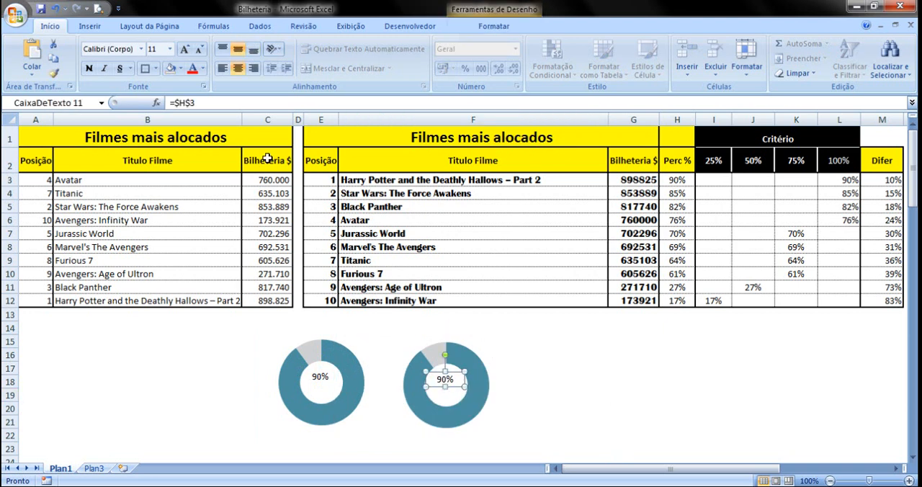
pyautogui.click(192, 103)
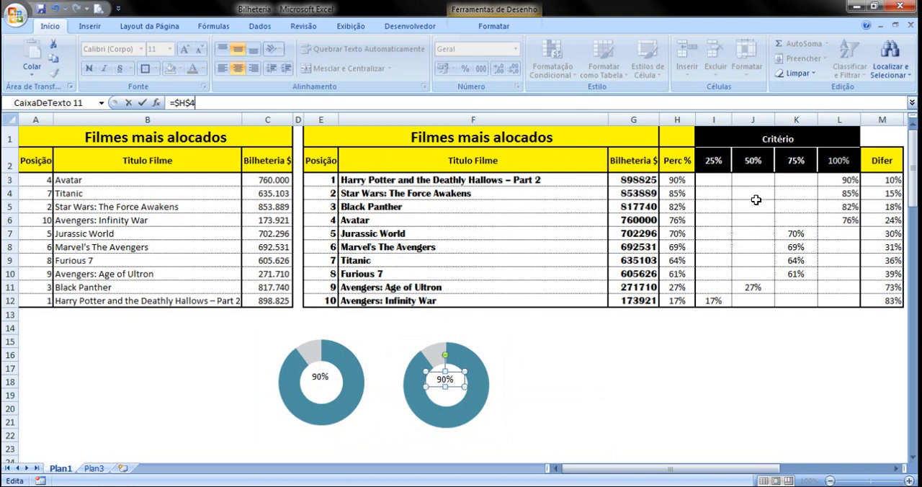
pyautogui.press('Return')
pyautogui.click(552, 389)
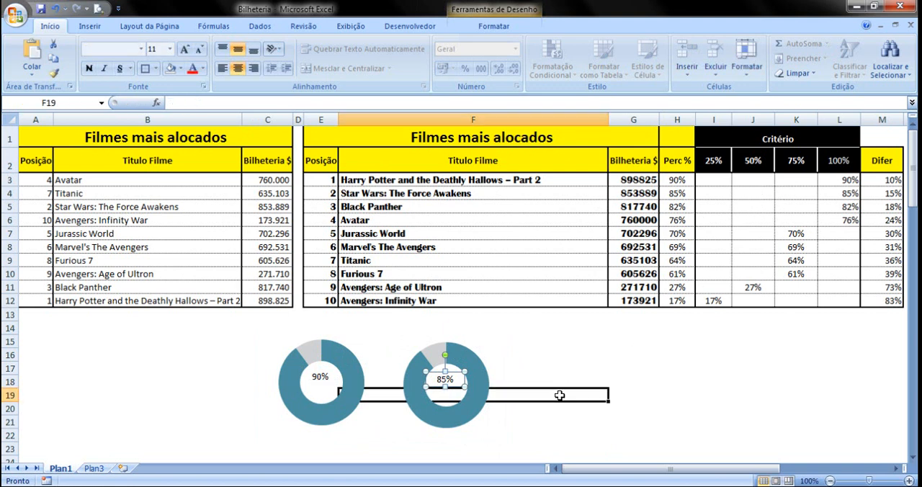
# Change the duplicated doughnut's series range to Plan1!$I$4:$M$4 for the second film, and deselect the chart
pyautogui.click(454, 343)
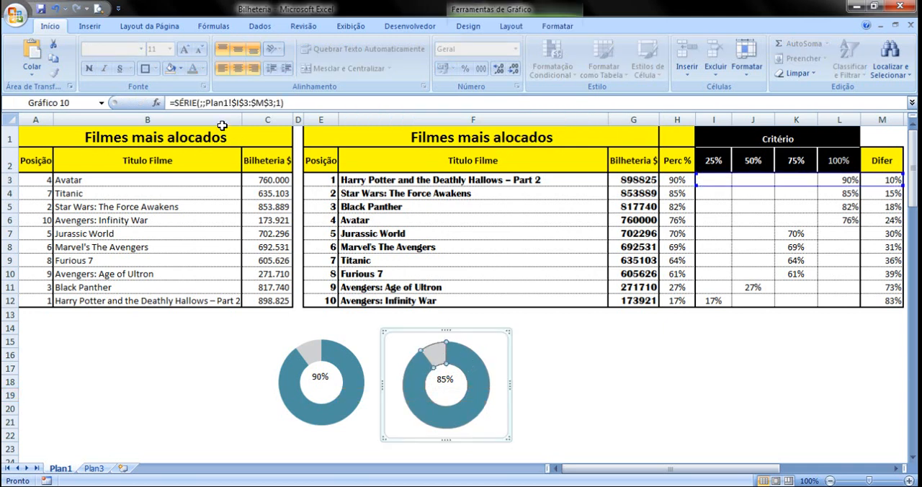
pyautogui.moveTo(244, 103); pyautogui.dragTo(248, 103)
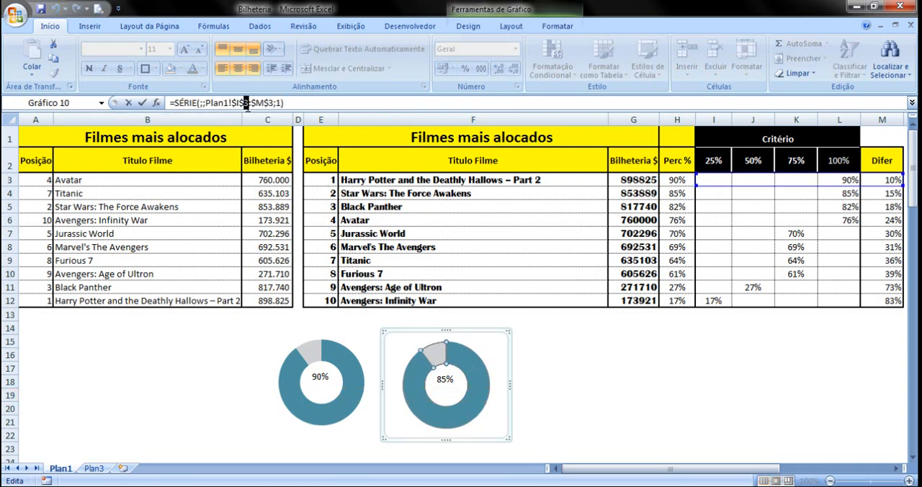
pyautogui.write('4:$M$4')
pyautogui.press('Return')
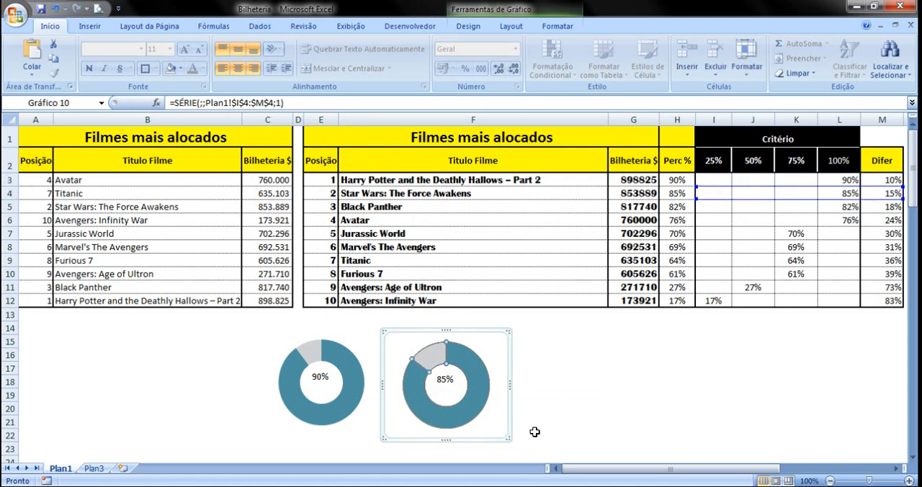
pyautogui.click(576, 396)
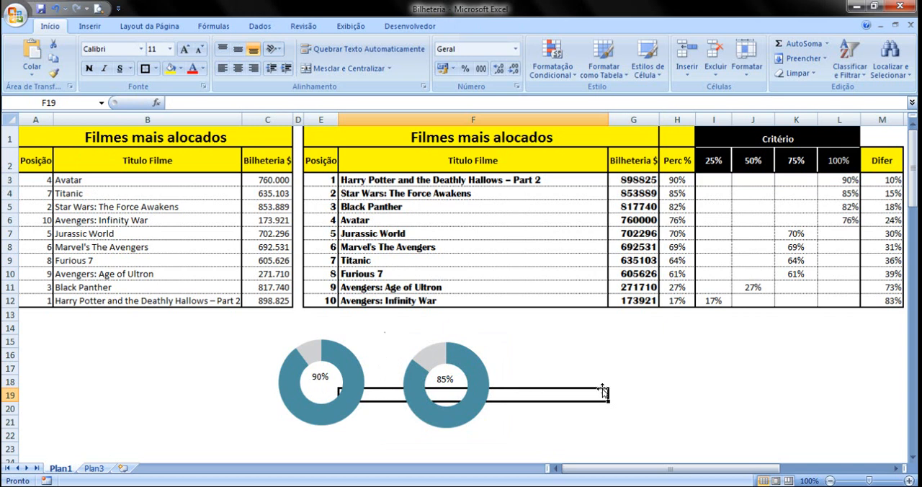
pyautogui.click(644, 369)
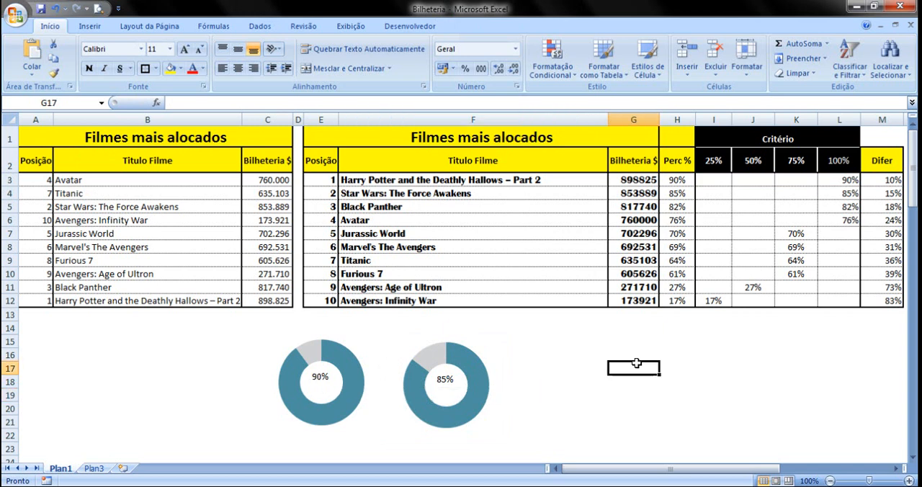
# Duplicate the second doughnut together with its percentage label and place the copy beside it, around rows 14–22 across columns F–G
pyautogui.click(455, 360)
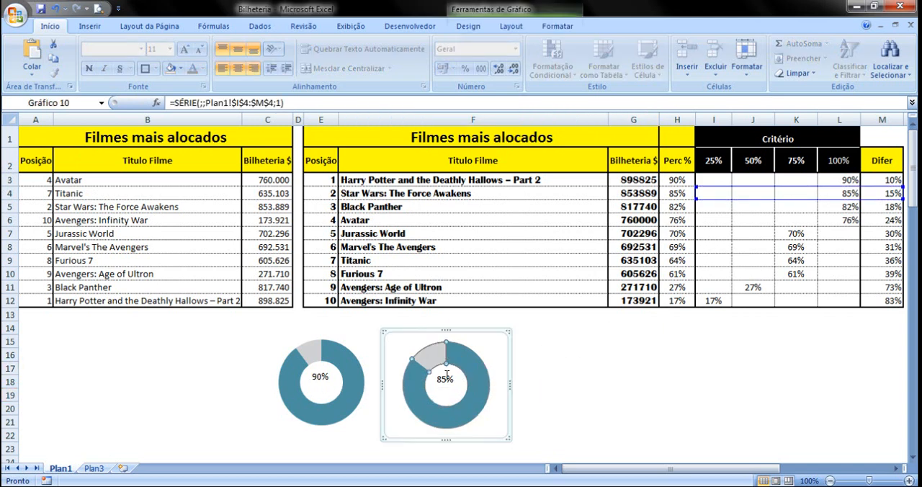
pyautogui.click(446, 375)
pyautogui.click(543, 338)
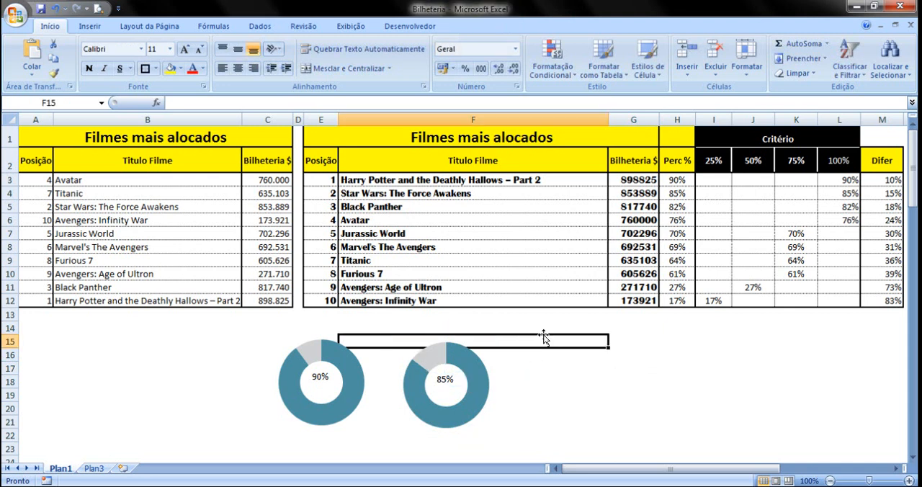
pyautogui.hotkey('ctrl', 'v')
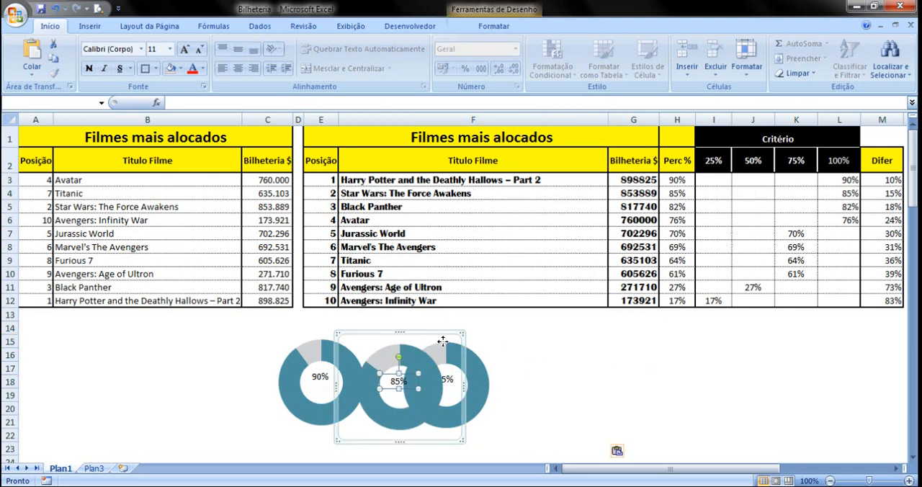
pyautogui.moveTo(450, 339); pyautogui.dragTo(600, 337)
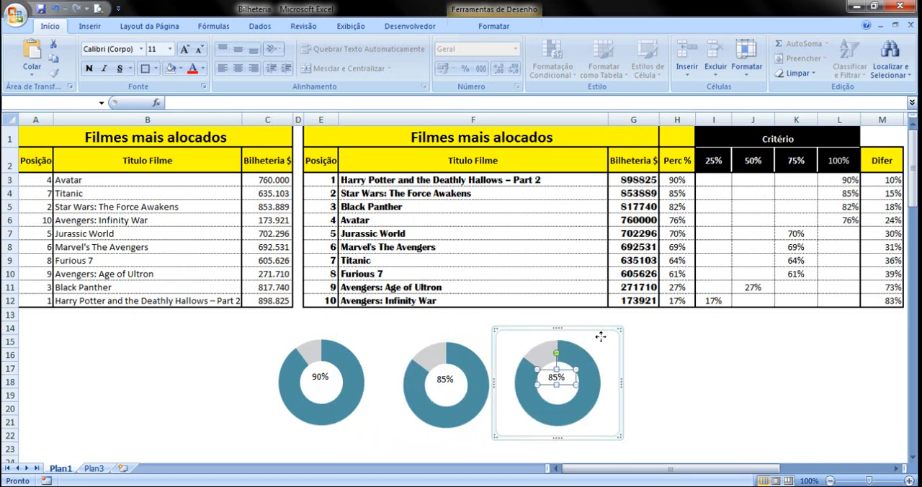
pyautogui.click(673, 388)
# Link the third doughnut's label to the third film's percentage with the formula =$H$5, and deselect it
pyautogui.click(554, 378)
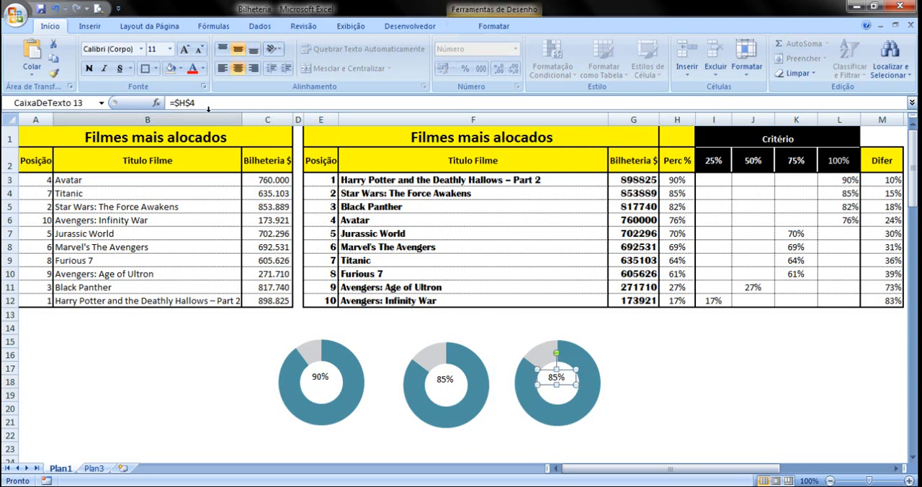
pyautogui.moveTo(190, 103); pyautogui.dragTo(198, 103)
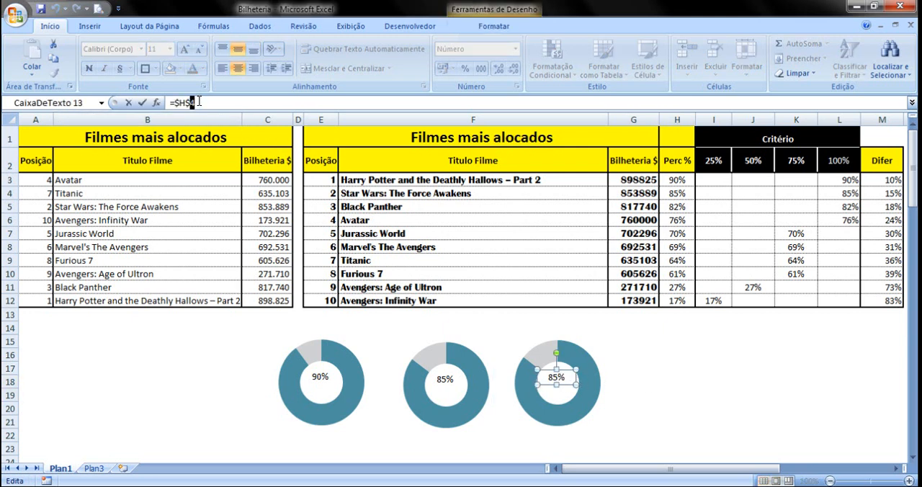
pyautogui.write('5')
pyautogui.press('Return')
pyautogui.click(719, 390)
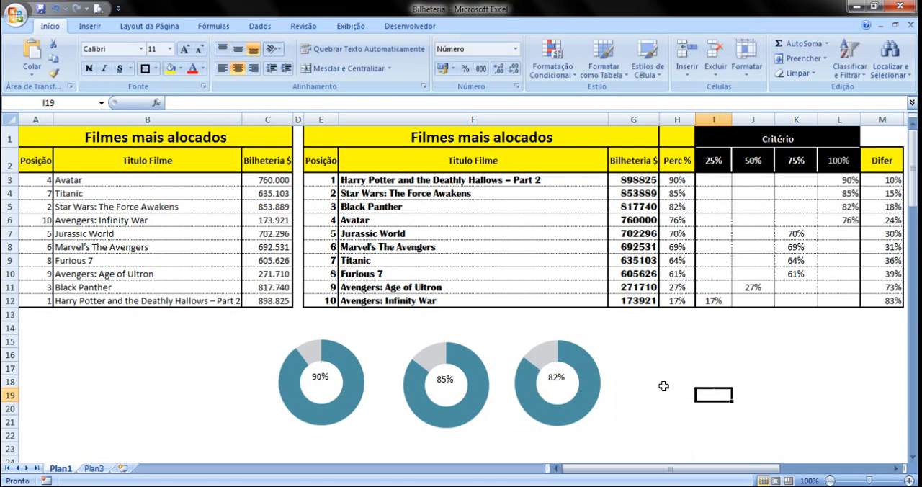
# Change the third doughnut's series range to Plan1!$I$5:$M$5 for the third film, and deselect the chart
pyautogui.click(568, 356)
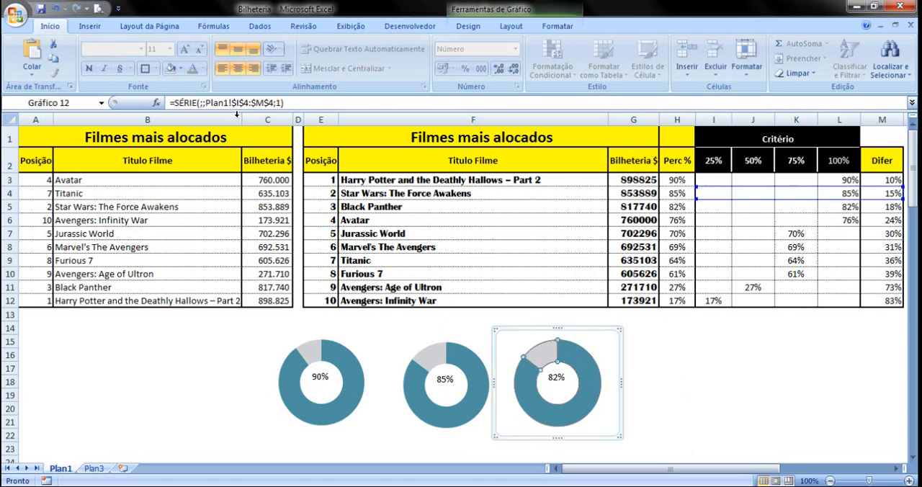
pyautogui.write('5')
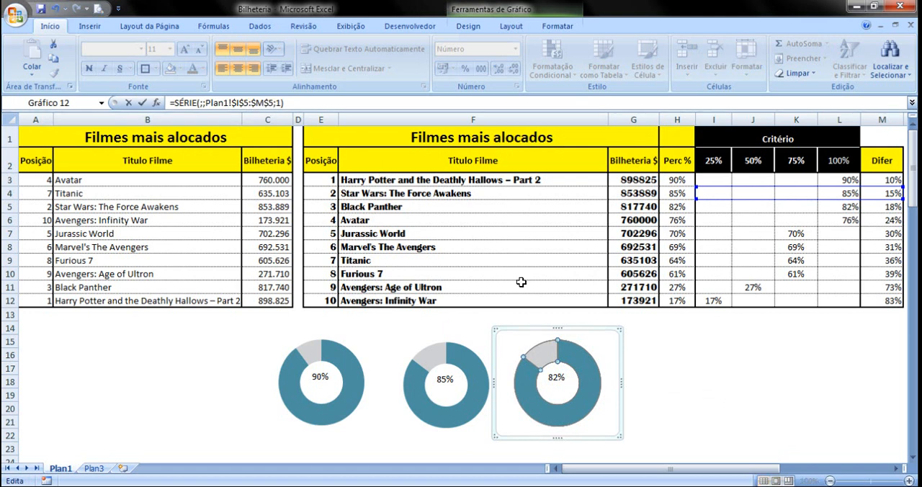
pyautogui.press('Return')
pyautogui.click(690, 376)
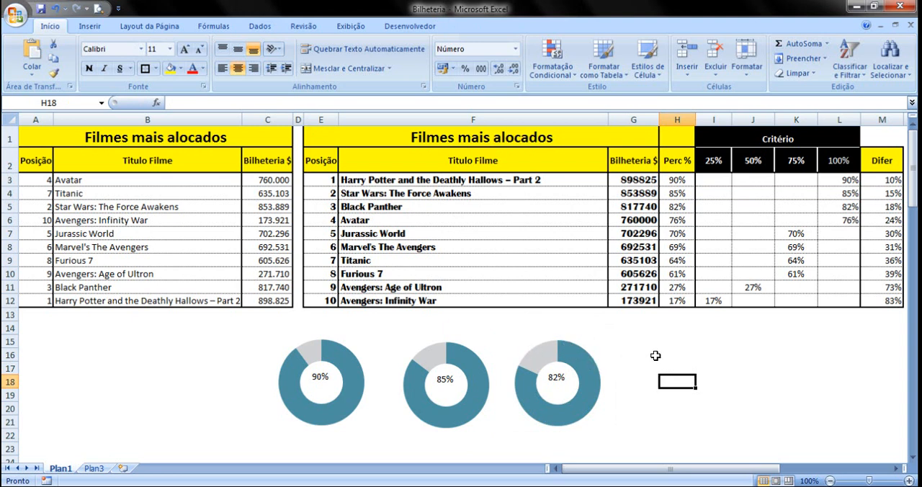
# Paste a fourth doughnut with its label at the end of the row, around columns G–J, and link that label with =$H$6
pyautogui.hotkey('ctrl', 'v')
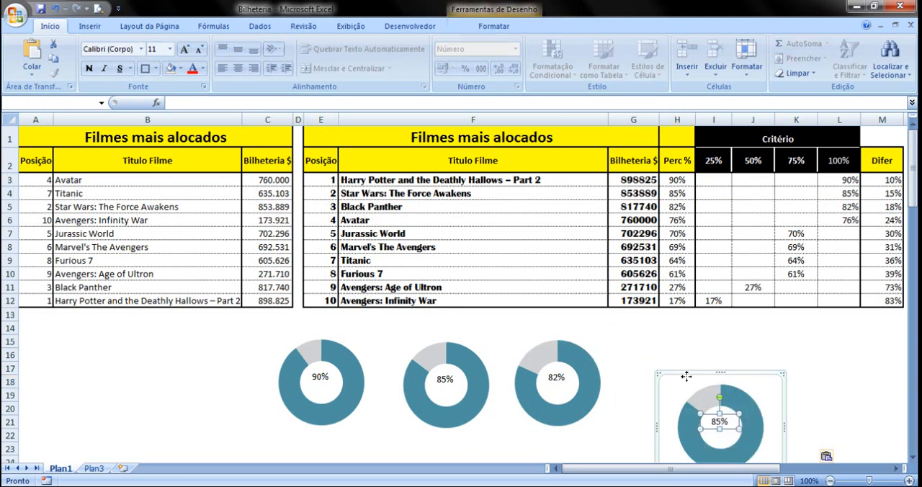
pyautogui.moveTo(686, 376); pyautogui.dragTo(656, 335)
pyautogui.click(689, 375)
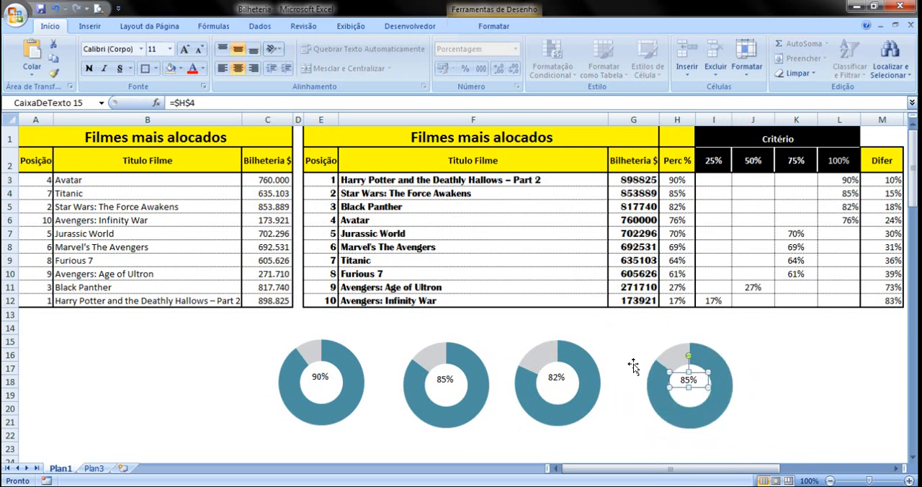
pyautogui.click(191, 102)
pyautogui.press('BackSpace')
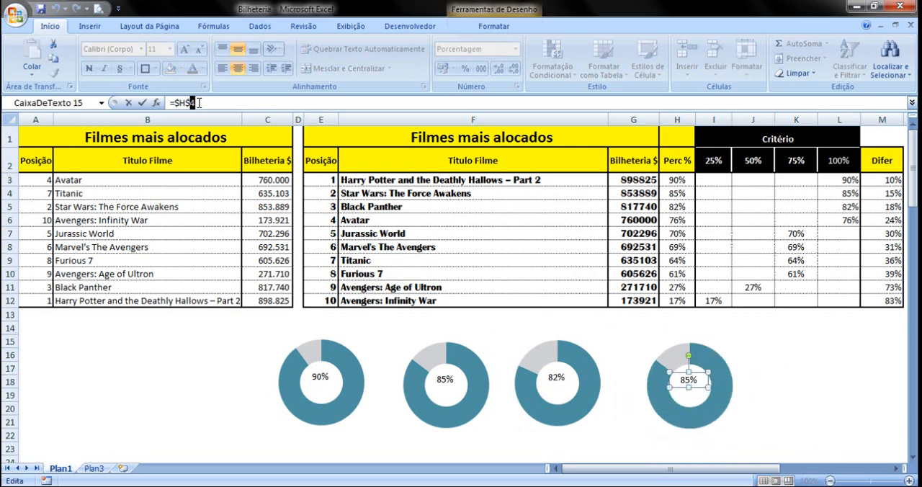
pyautogui.write('6')
pyautogui.press('Return')
# Change the fourth doughnut's series range to Plan1!$I$6:$M$6 for the fourth film, and deselect the chart
pyautogui.click(705, 369)
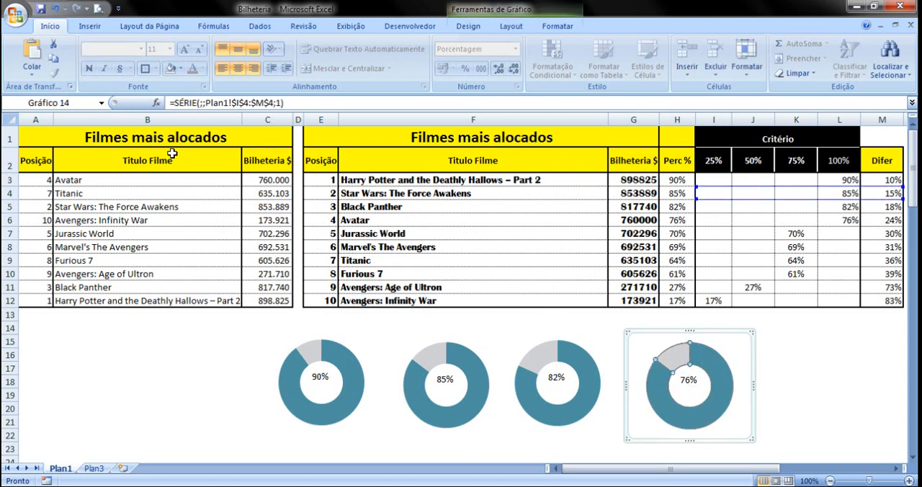
pyautogui.click(247, 102)
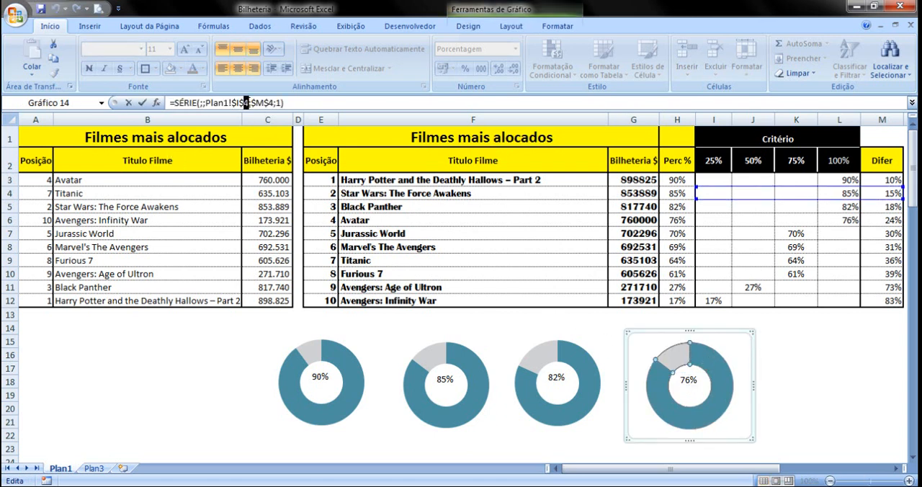
pyautogui.press('BackSpace')
pyautogui.write('6')
pyautogui.click(796, 380)
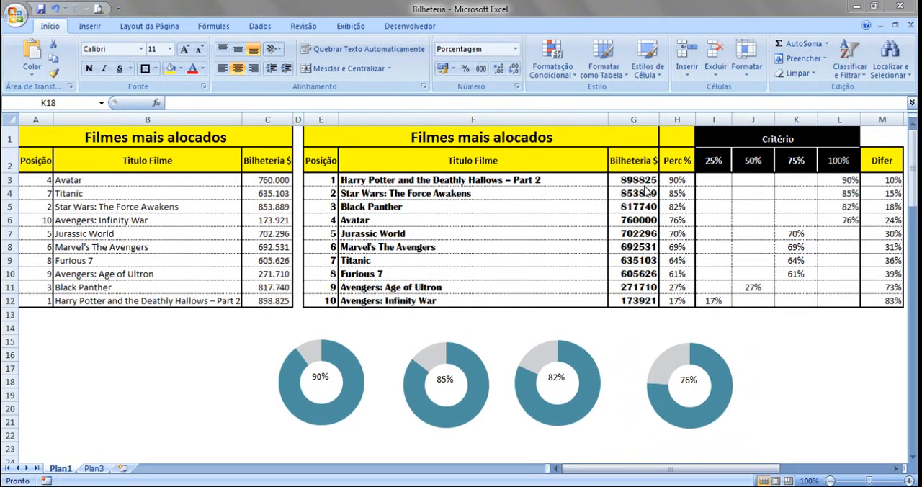
# Replace the PROCV formula in G3 with its plain value by copying the cell and pasting only values over it
pyautogui.click(639, 181)
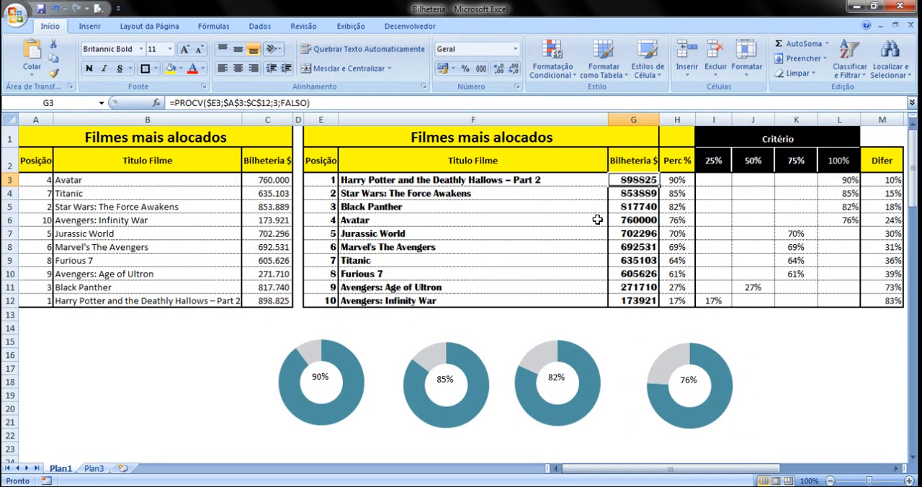
pyautogui.rightClick(633, 180)
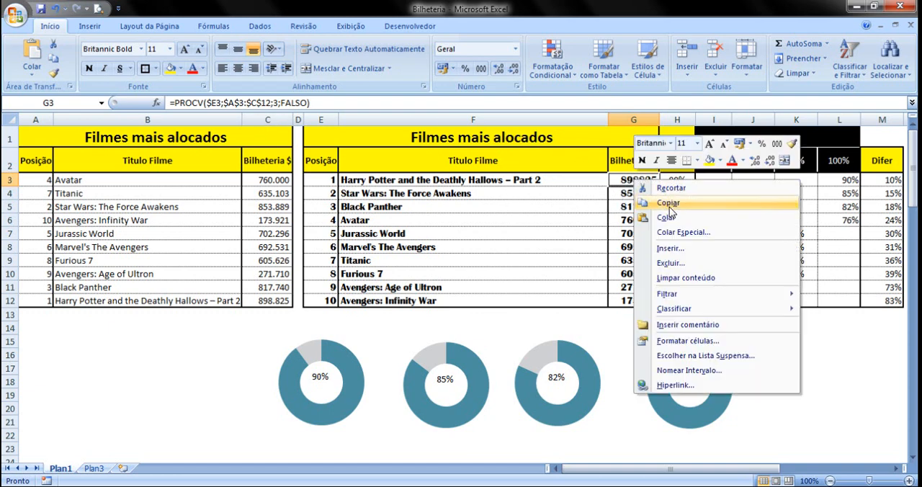
pyautogui.click(662, 203)
pyautogui.rightClick(633, 180)
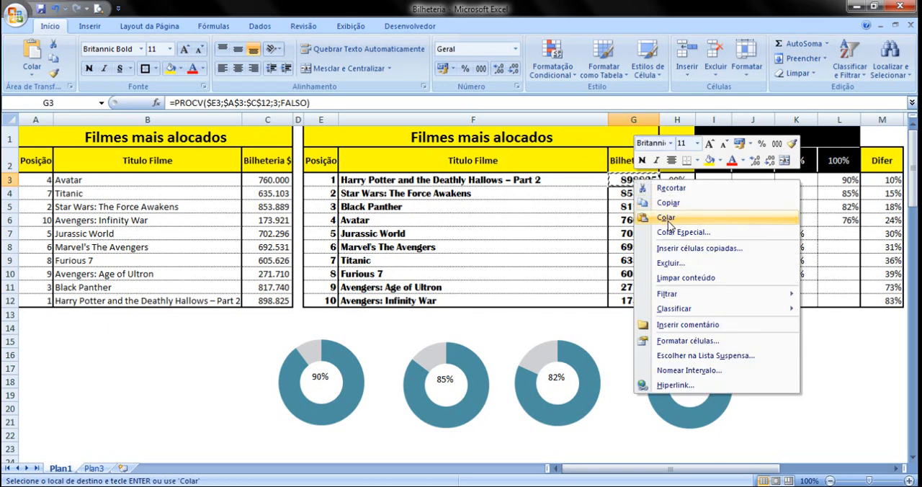
pyautogui.click(671, 234)
pyautogui.click(572, 182)
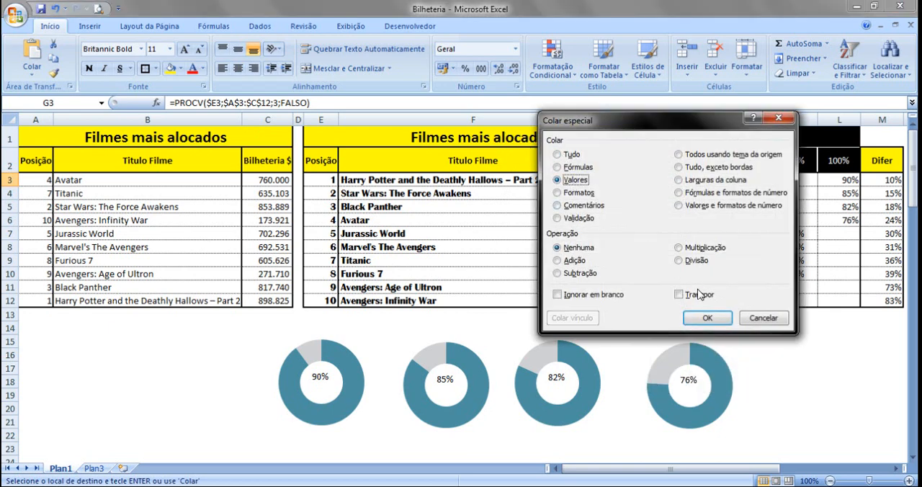
pyautogui.click(706, 317)
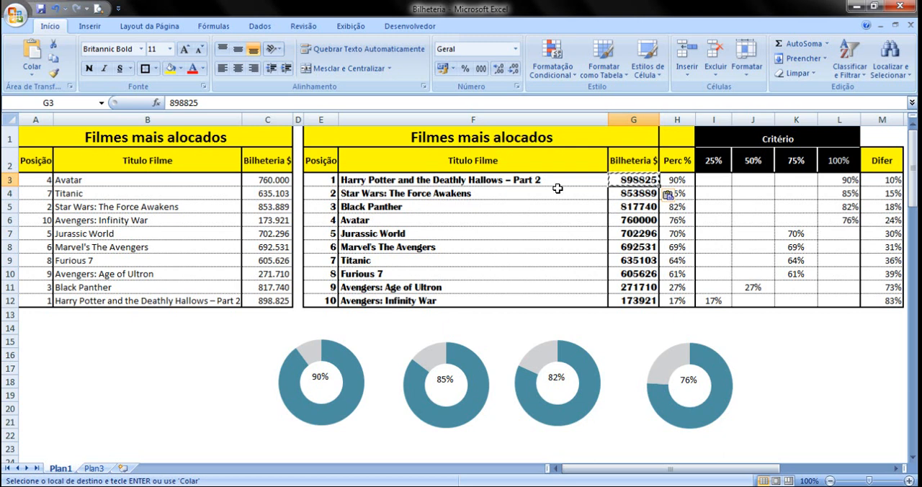
pyautogui.click(204, 102)
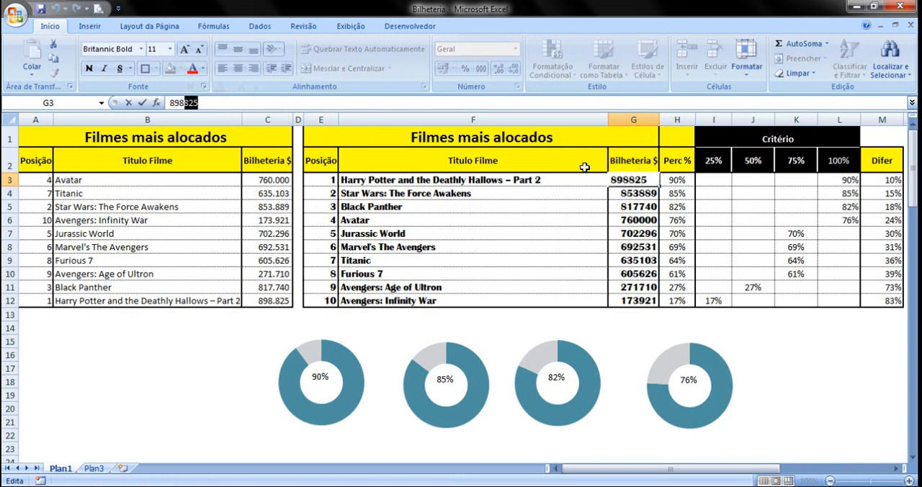
pyautogui.click(643, 206)
# Overwrite the box-office formula in G4 with a copy of G3's value and set the cell to 750000
pyautogui.click(646, 181)
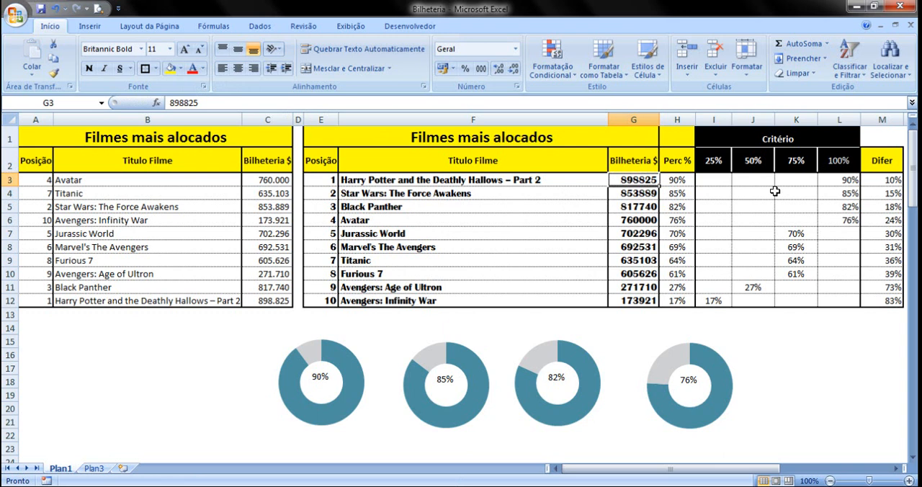
pyautogui.hotkey('ctrl', 'c')
pyautogui.click(648, 190)
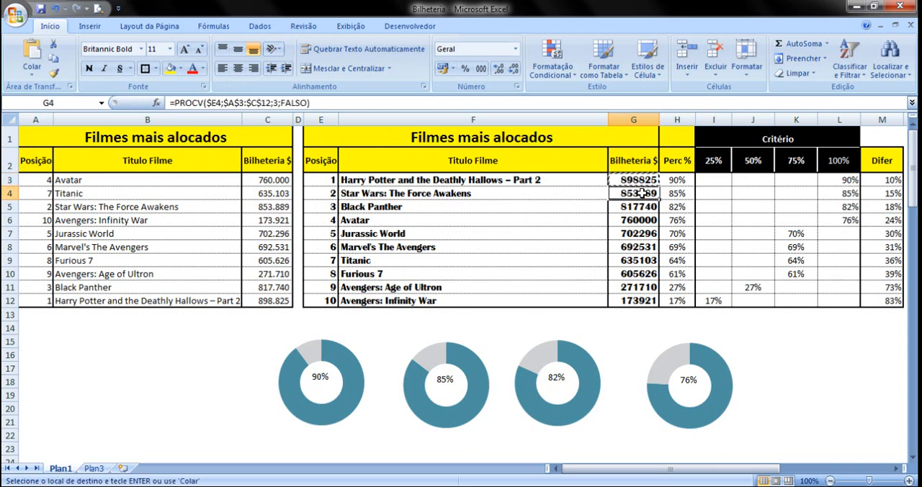
pyautogui.hotkey('ctrl', 'v')
pyautogui.click(641, 204)
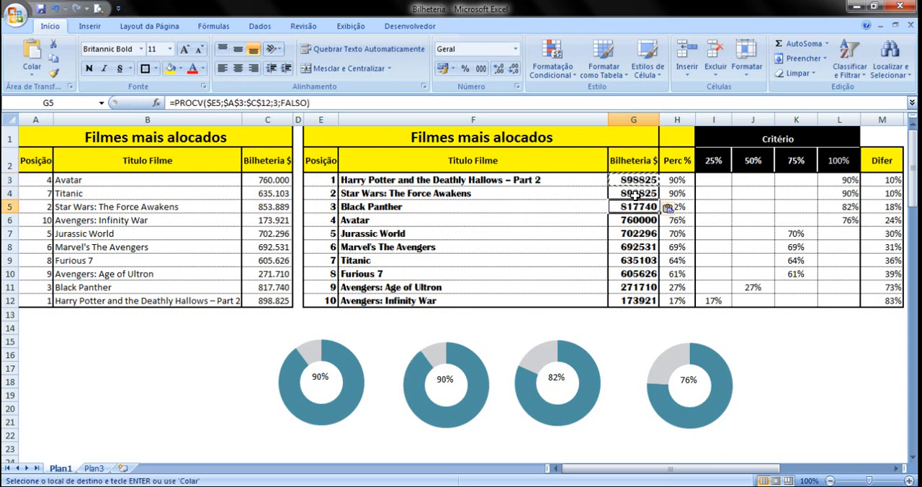
pyautogui.click(636, 194)
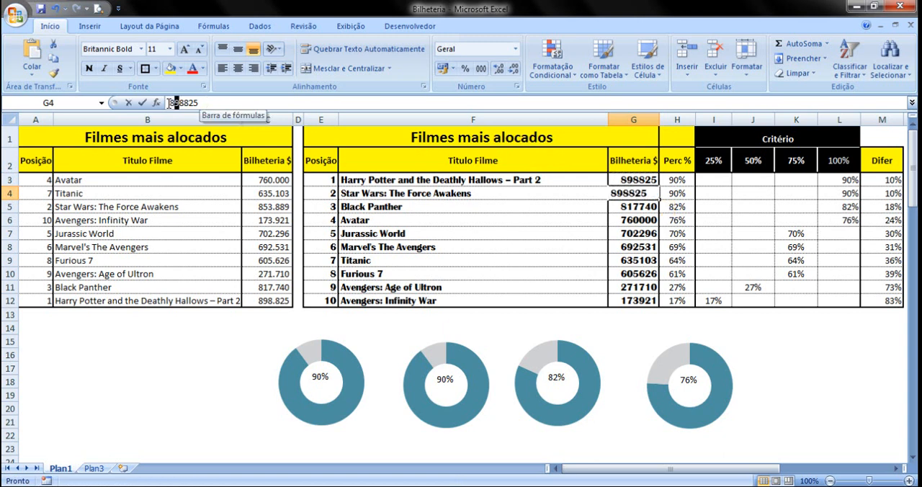
pyautogui.moveTo(178, 103)
pyautogui.mouseDown()
pyautogui.moveTo(168, 103)
pyautogui.moveTo(179, 102)
pyautogui.mouseUp()
pyautogui.write('7500')
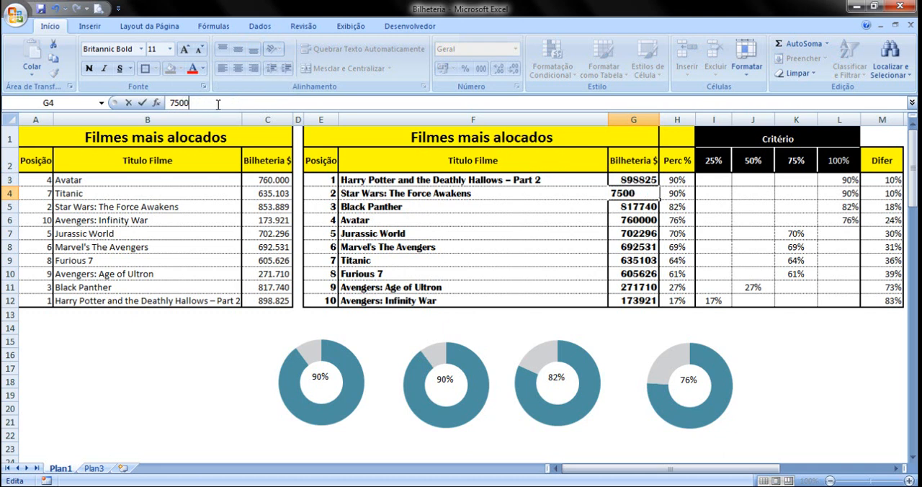
pyautogui.write('00')
pyautogui.click(247, 180)
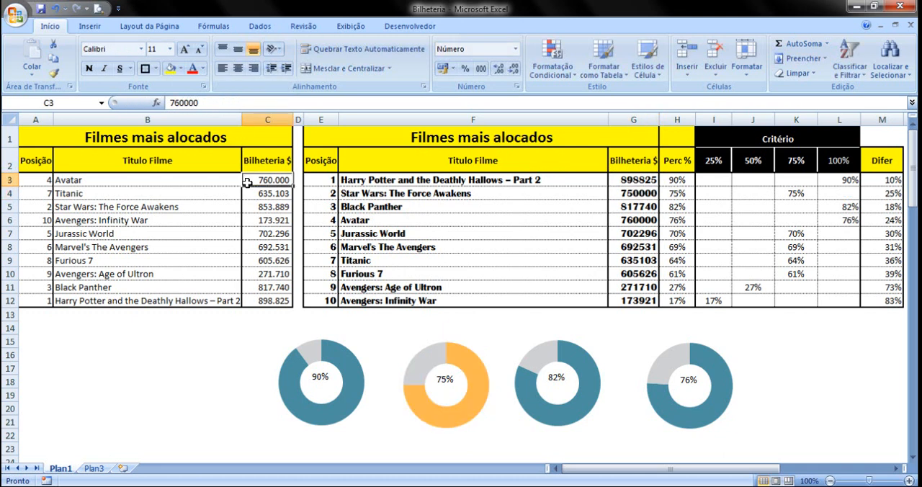
# Overwrite the box-office formula in G5 with a copy of G4's value and set the cell to 500000
pyautogui.click(650, 195)
pyautogui.hotkey('ctrl', 'c')
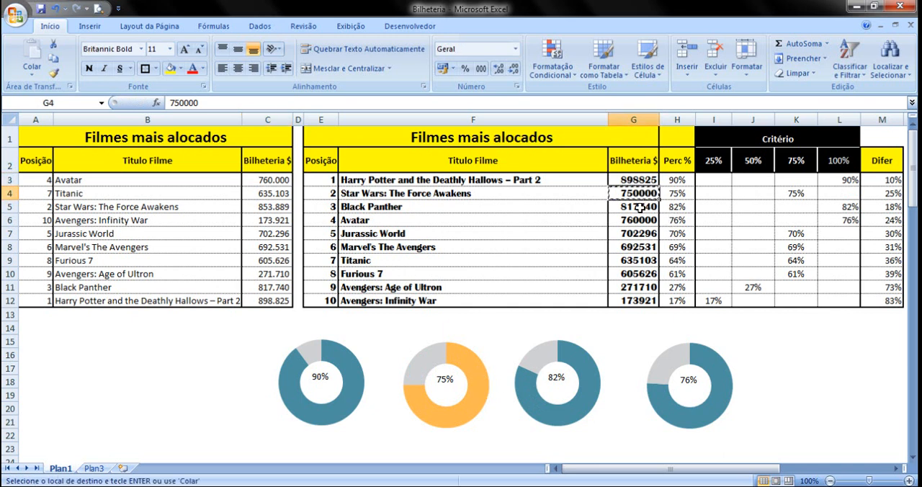
pyautogui.click(638, 207)
pyautogui.hotkey('ctrl', 'v')
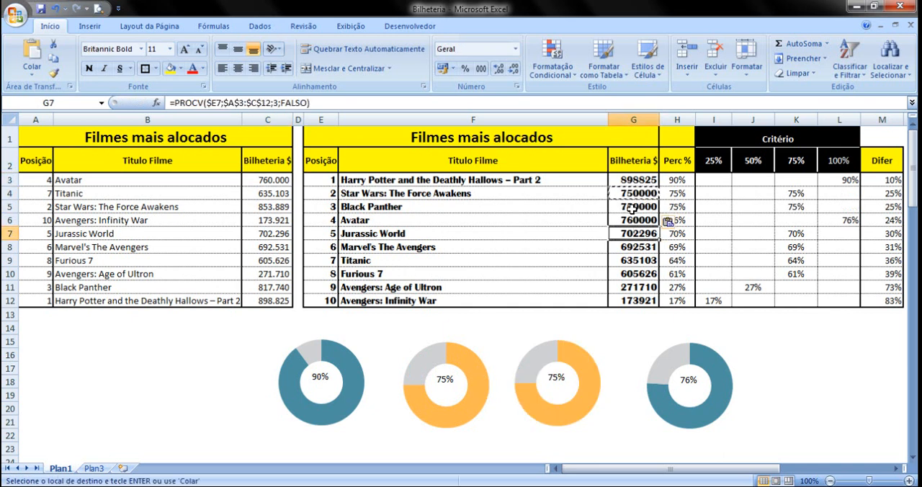
pyautogui.click(179, 102)
pyautogui.press('BackSpace')
pyautogui.press('BackSpace')
pyautogui.write('50')
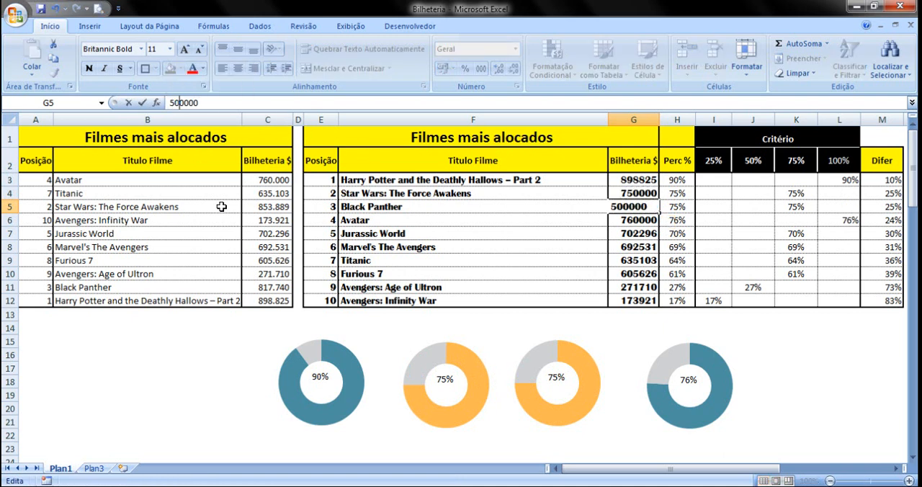
pyautogui.click(222, 207)
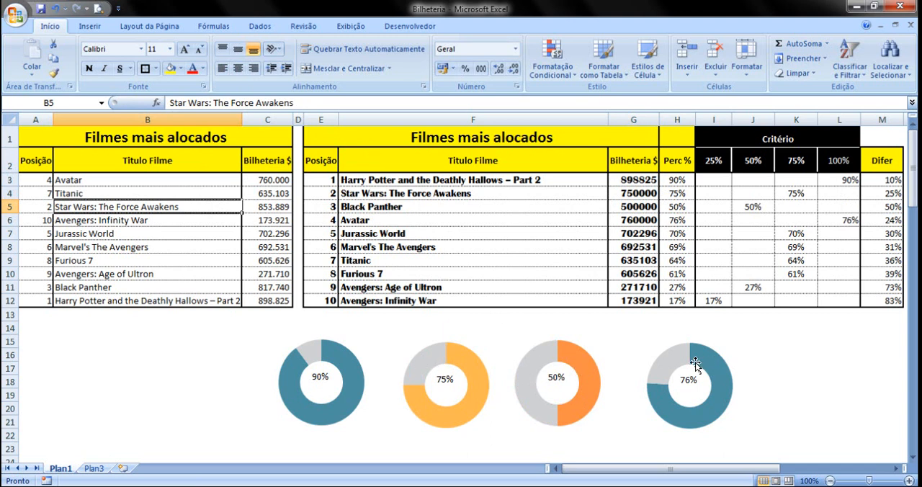
# Overwrite the box-office formula in G6 with a copy of G5's value and set the cell to 250000
pyautogui.click(638, 206)
pyautogui.hotkey('ctrl', 'c')
pyautogui.click(641, 222)
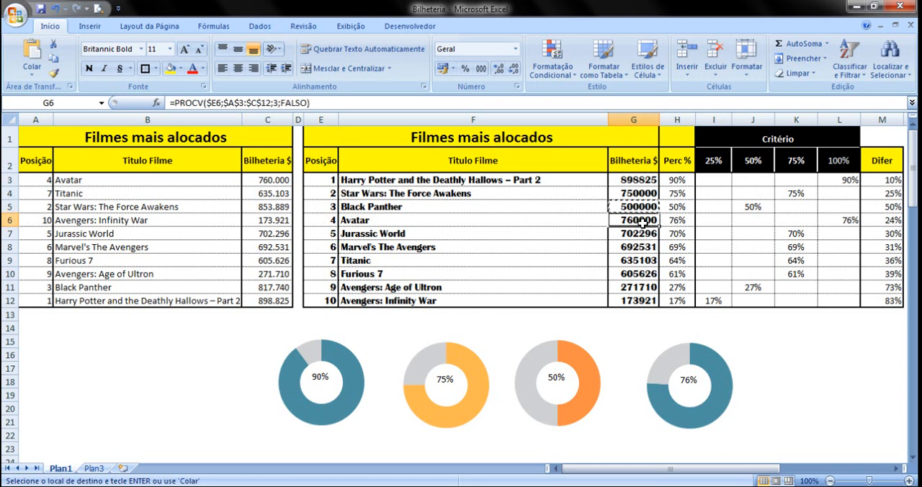
pyautogui.hotkey('ctrl', 'v')
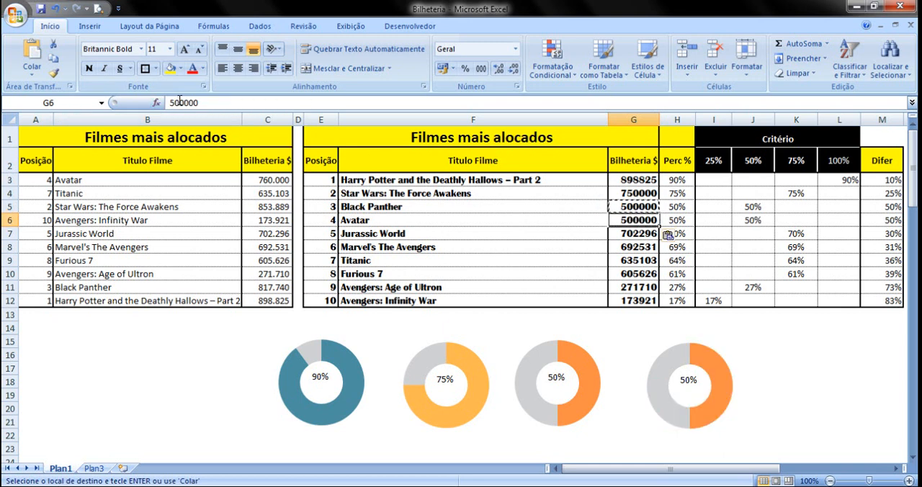
pyautogui.click(179, 102)
pyautogui.press('BackSpace')
pyautogui.press('BackSpace')
pyautogui.write('25')
pyautogui.click(237, 198)
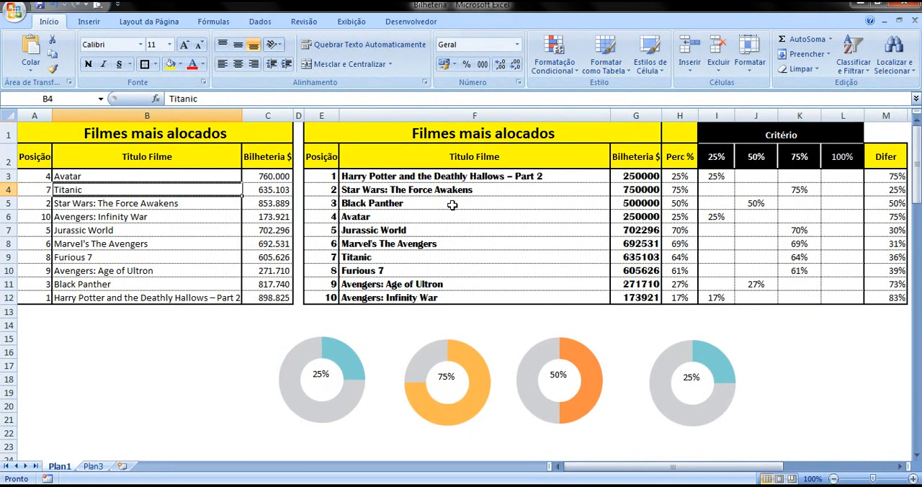
# Review the infographic reference image on the Plan3 sheet and return to Plan1
pyautogui.click(136, 433)
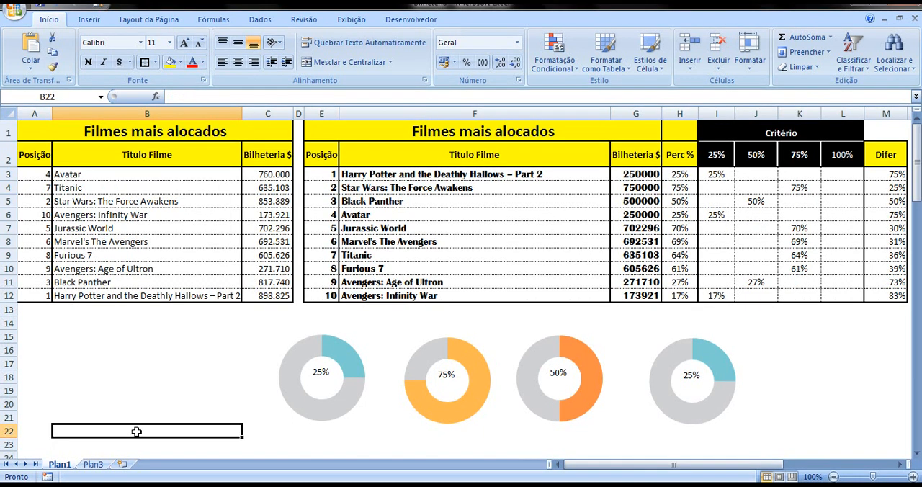
pyautogui.click(101, 465)
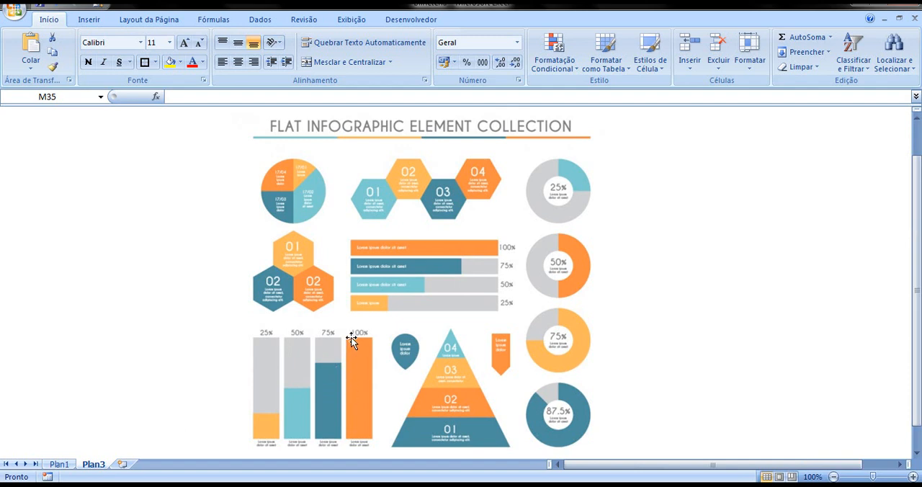
pyautogui.click(60, 465)
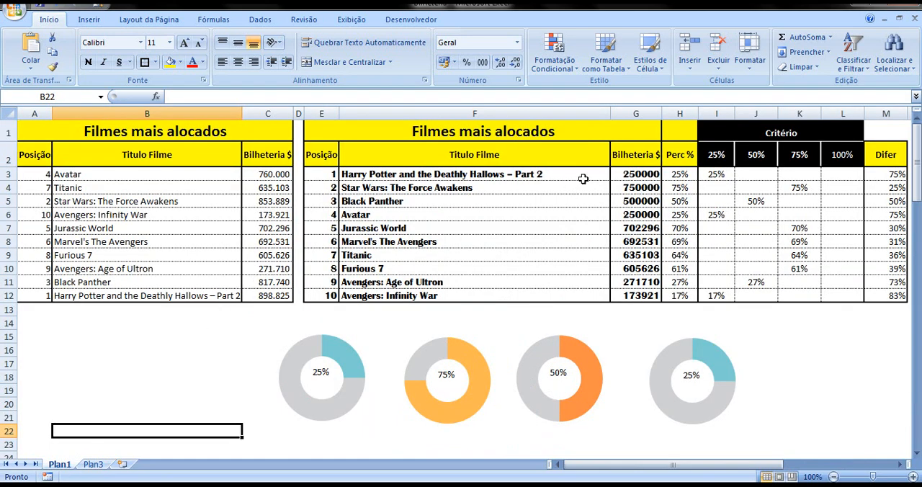
# Insert a 2D 100% stacked column chart from the first film's criteria and difference cells, I3:M3
pyautogui.moveTo(713, 176); pyautogui.dragTo(875, 173)
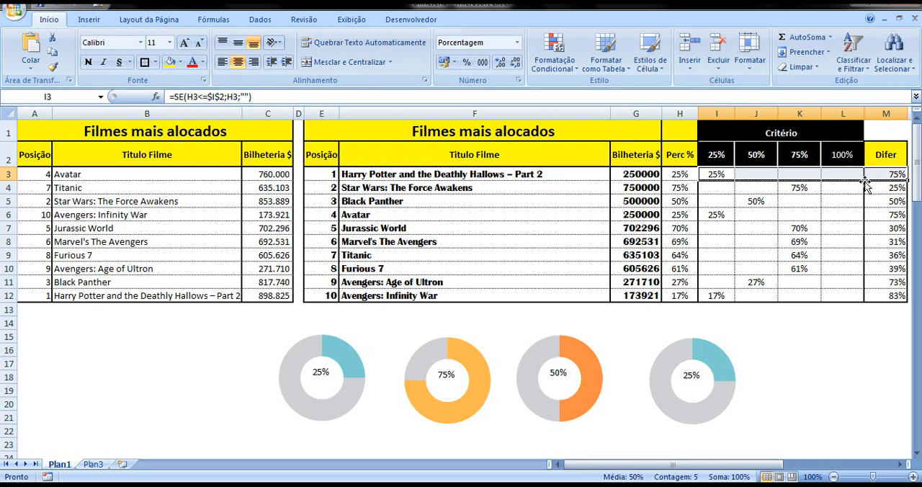
pyautogui.click(88, 19)
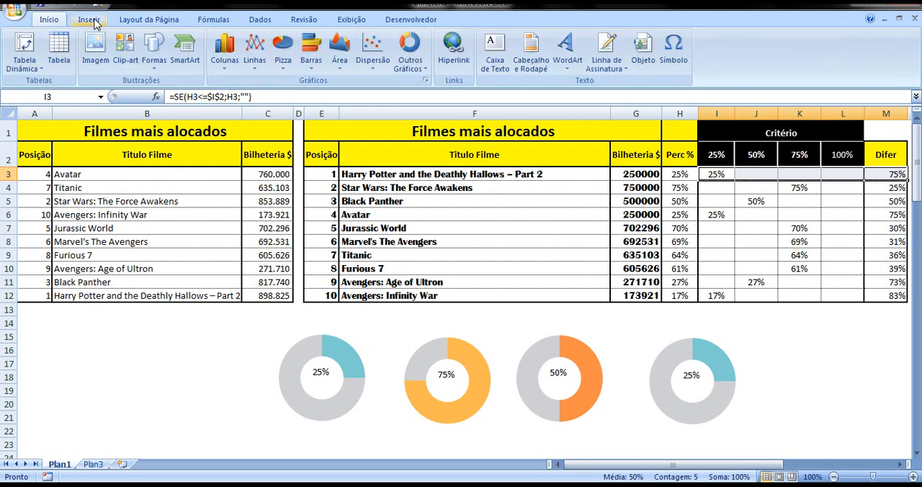
pyautogui.click(226, 55)
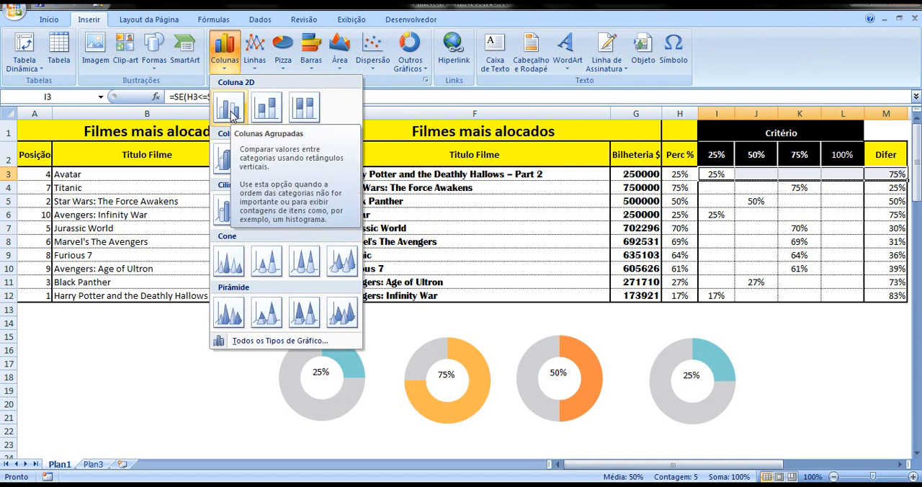
pyautogui.click(312, 113)
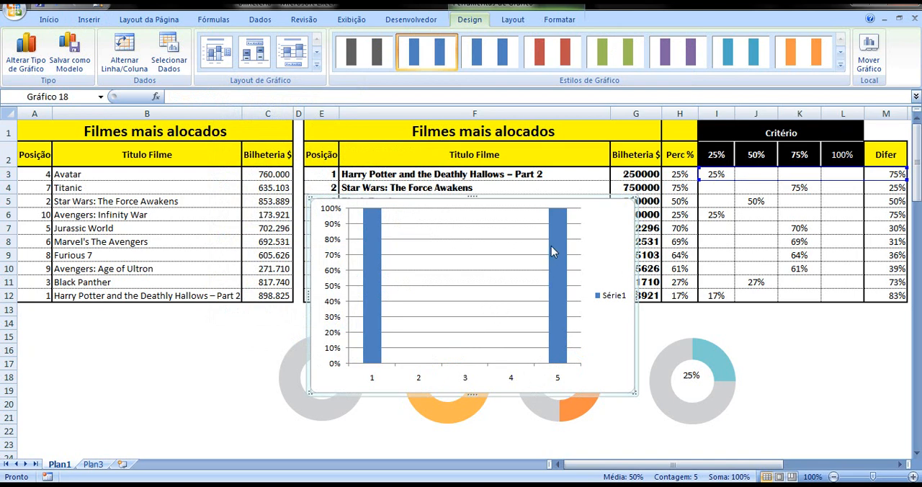
# Edit the column chart's only data series and link its name to the 25% criterion header in I2
pyautogui.click(470, 269)
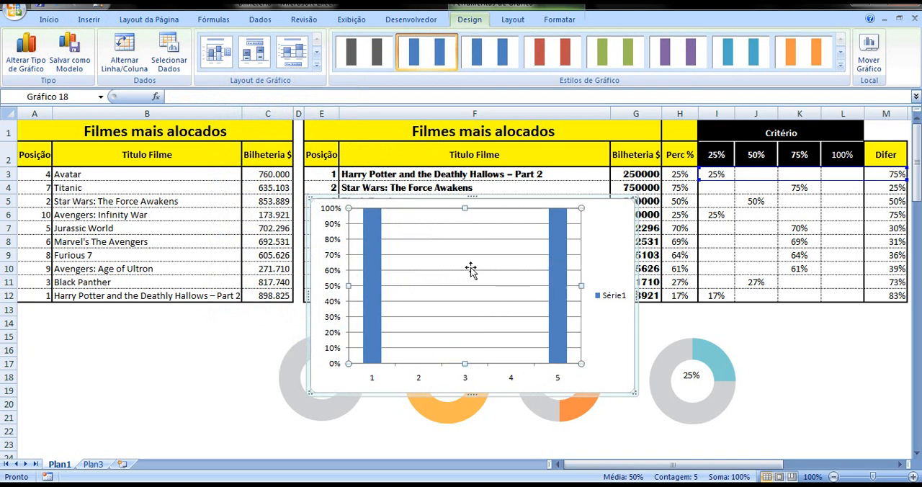
pyautogui.rightClick(470, 268)
pyautogui.click(504, 323)
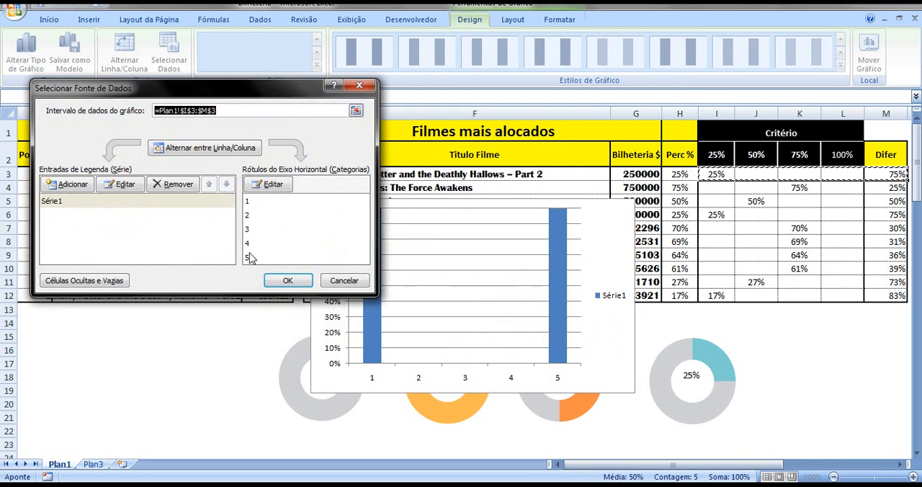
pyautogui.click(84, 201)
pyautogui.click(132, 186)
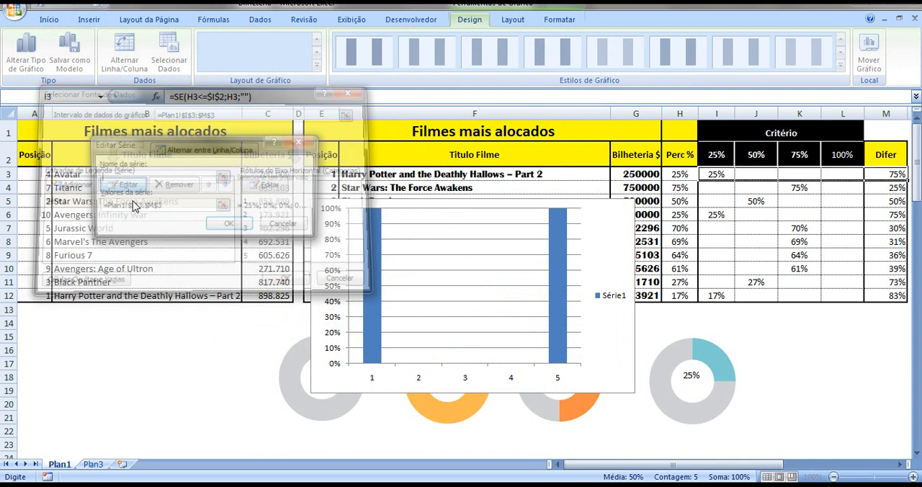
pyautogui.click(136, 209)
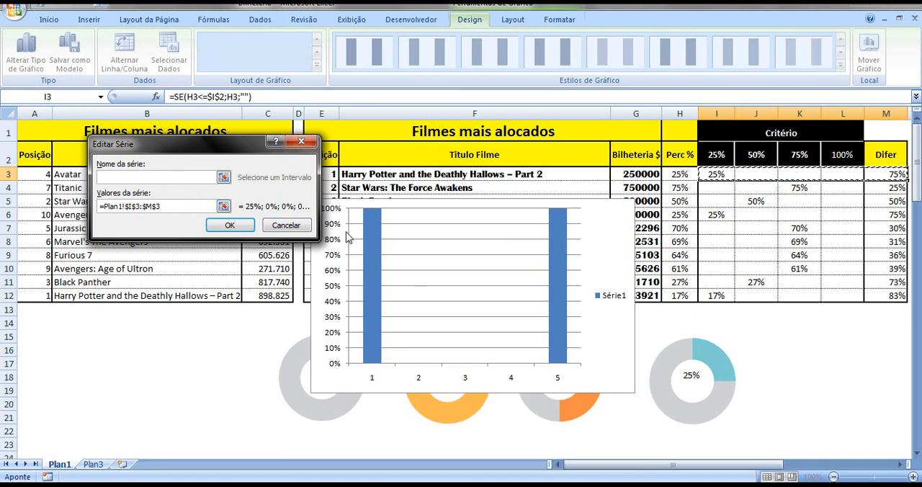
pyautogui.click(127, 177)
pyautogui.click(717, 175)
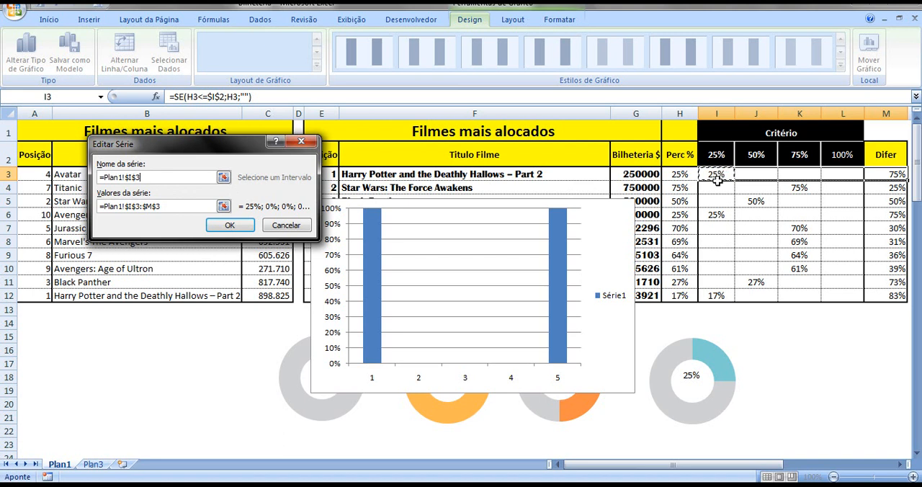
pyautogui.moveTo(165, 176); pyautogui.dragTo(91, 183)
pyautogui.press('BackSpace')
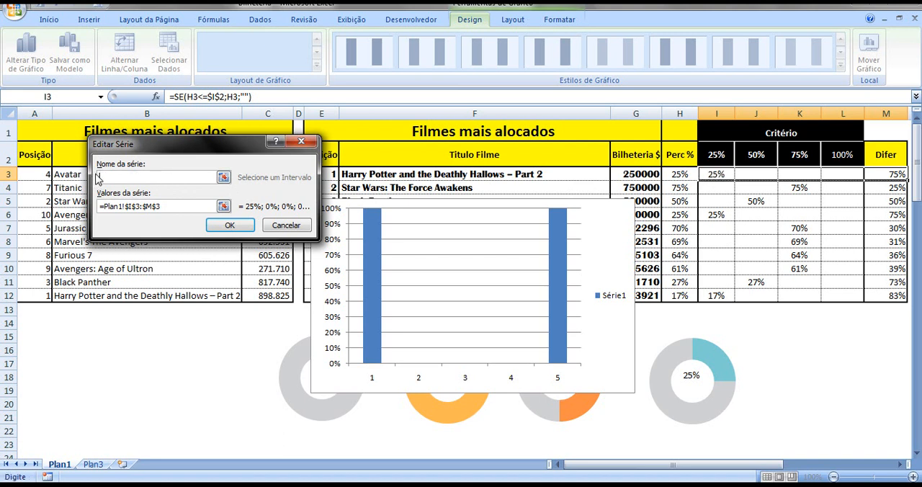
pyautogui.click(721, 161)
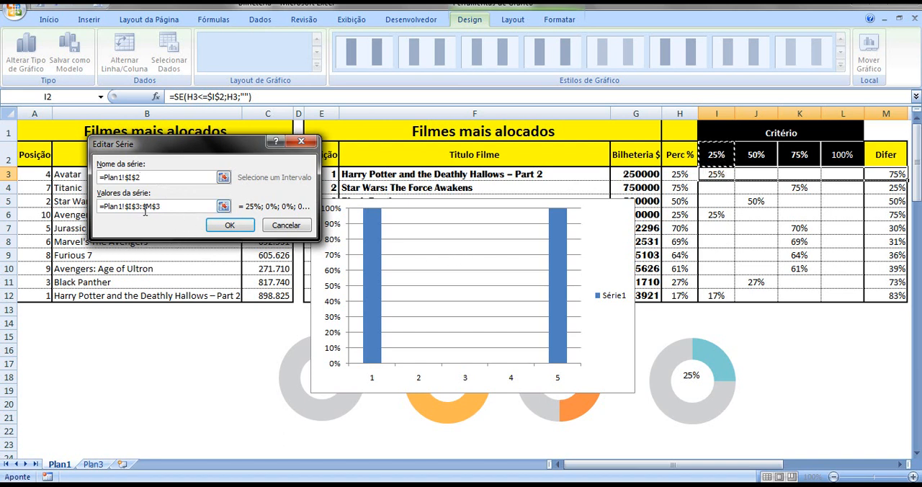
# Reduce the 25% series' values to the single cell I3 and accept the series edit
pyautogui.moveTo(139, 207); pyautogui.dragTo(164, 213)
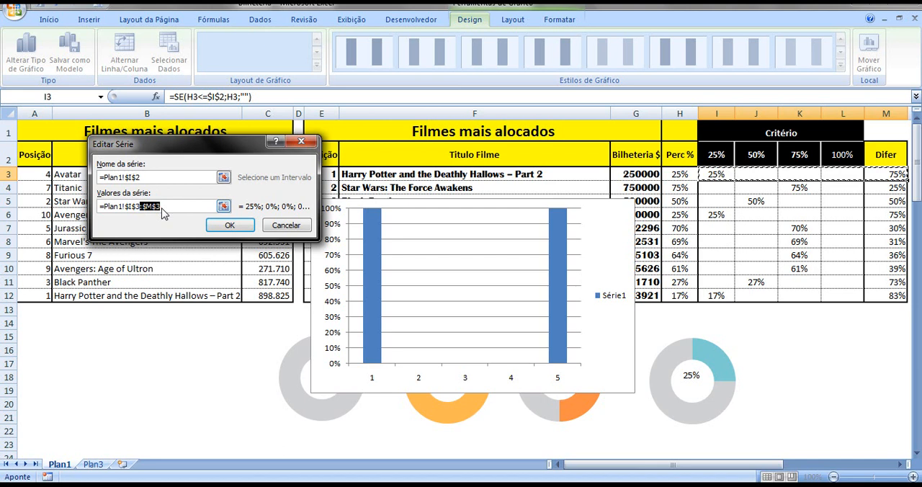
pyautogui.press('BackSpace')
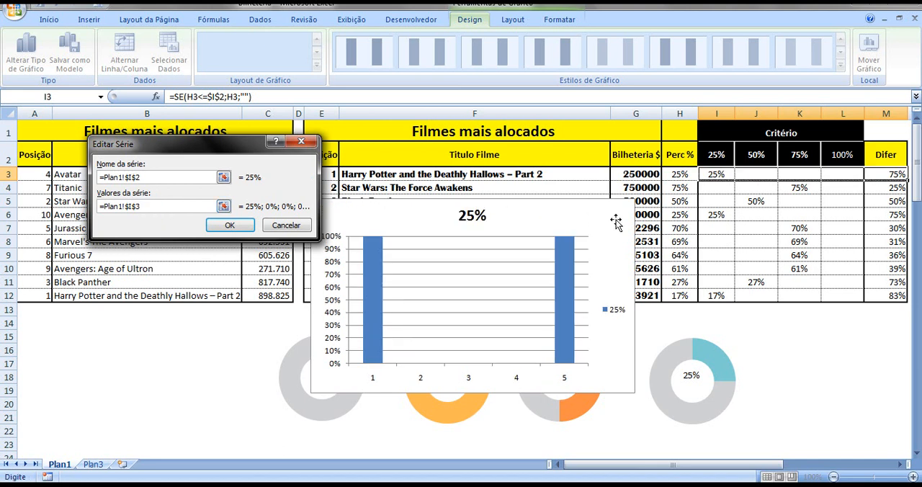
pyautogui.click(244, 226)
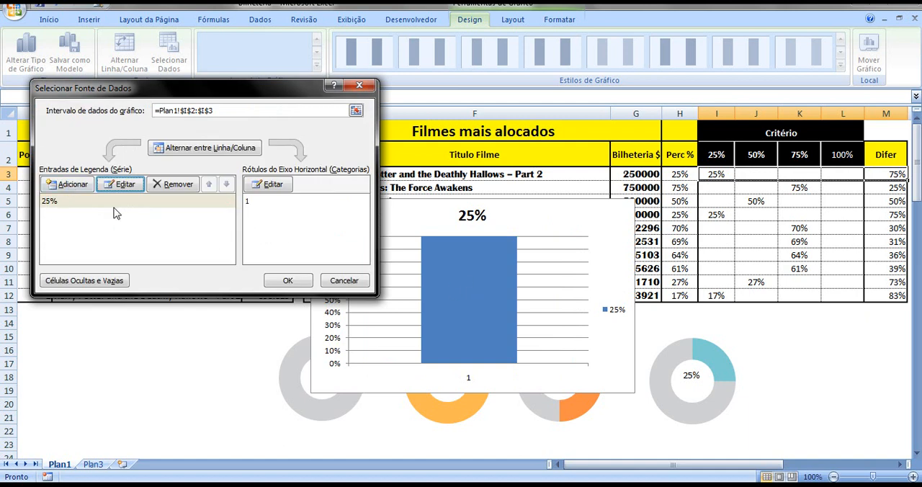
# Add a second data series named from the 50% header in J2, with its value taken from J3
pyautogui.click(77, 188)
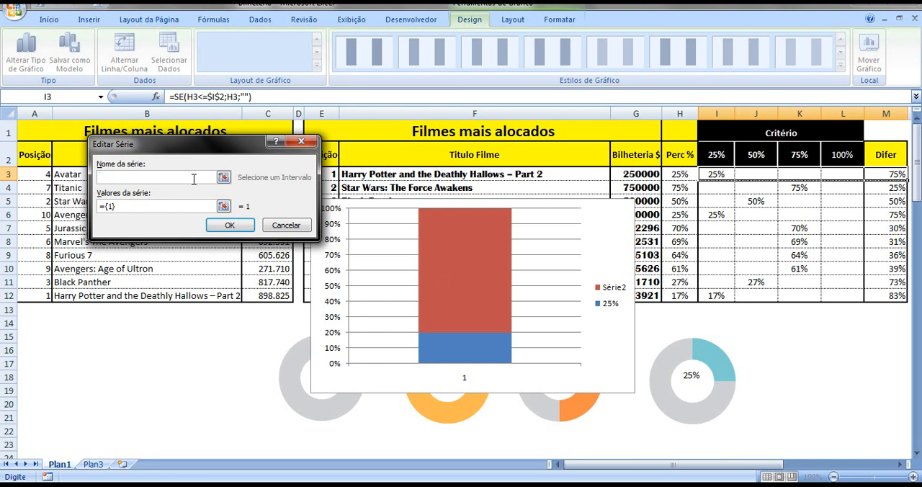
pyautogui.click(749, 154)
pyautogui.moveTo(129, 206); pyautogui.dragTo(99, 211)
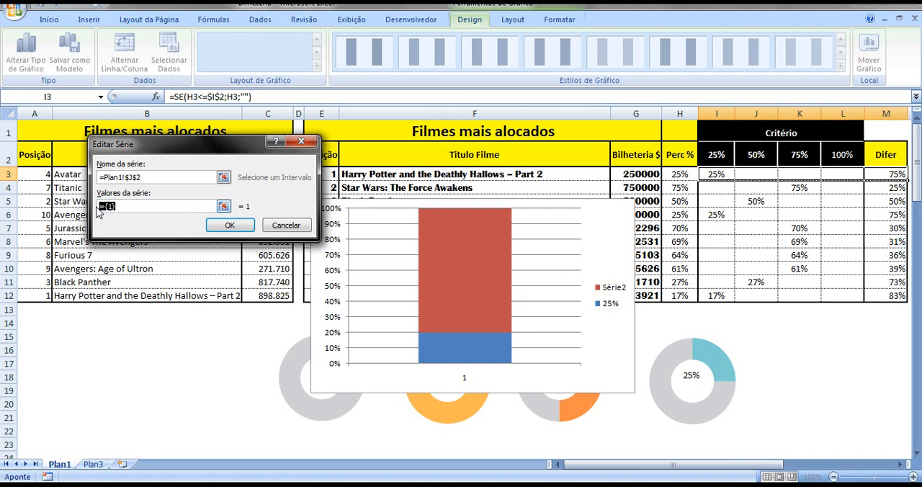
pyautogui.write('=')
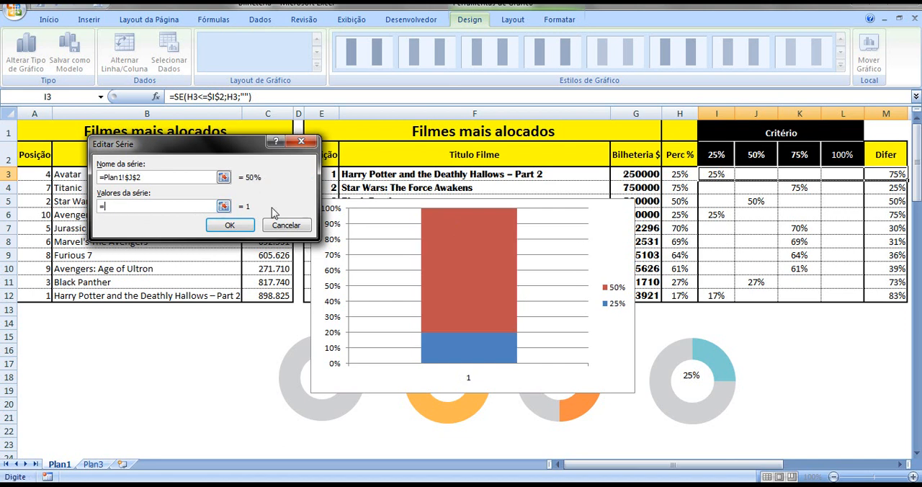
pyautogui.click(747, 173)
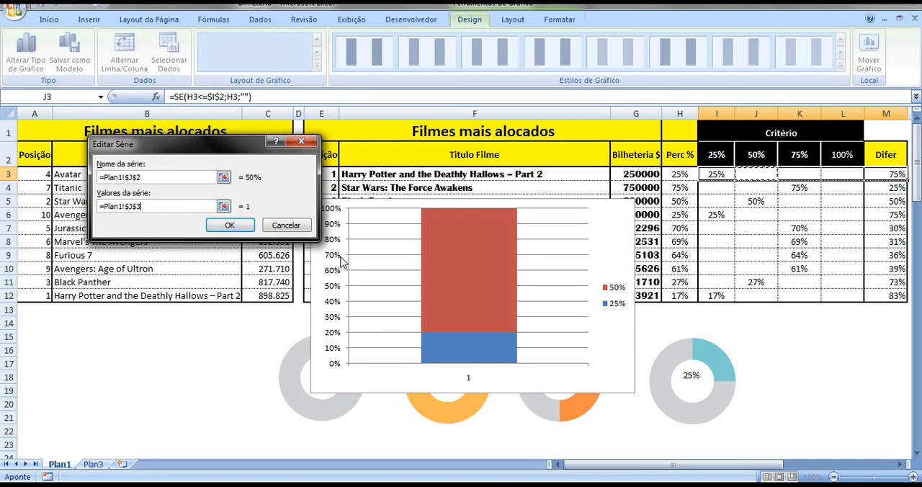
pyautogui.click(229, 225)
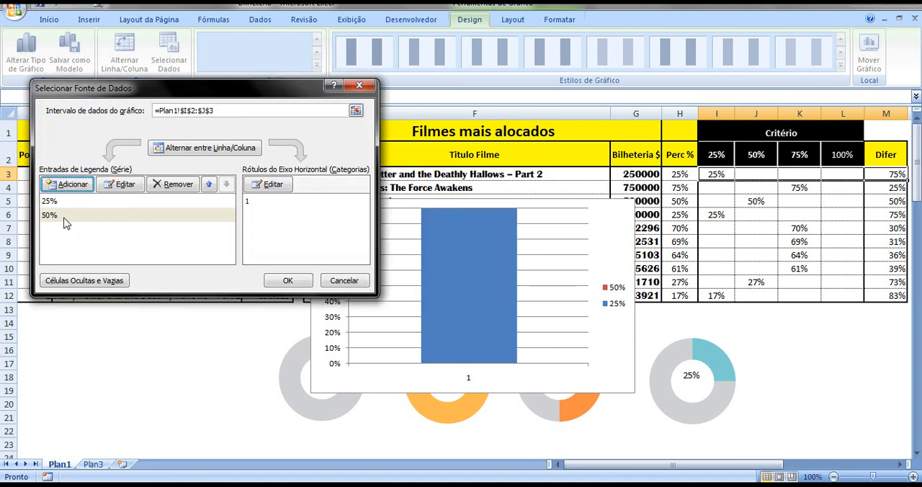
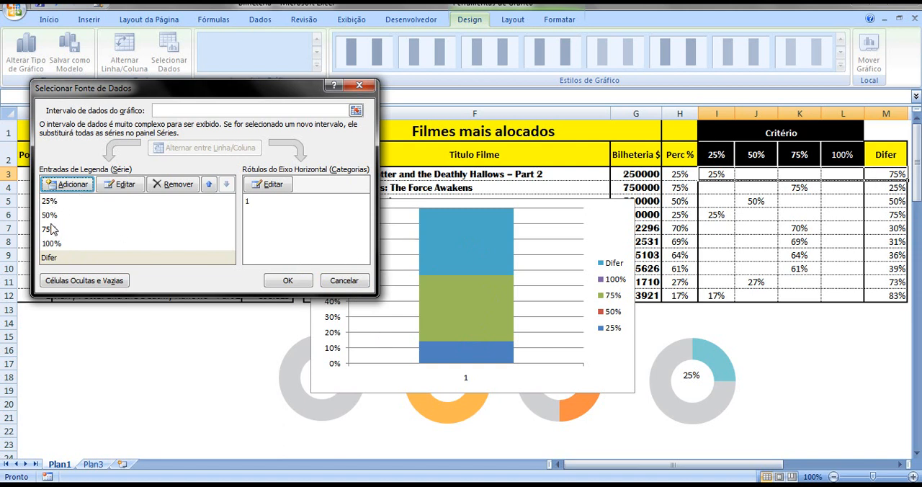
# Check the 100% series' name and value references without changing them, and accept the column chart's data source
pyautogui.click(60, 245)
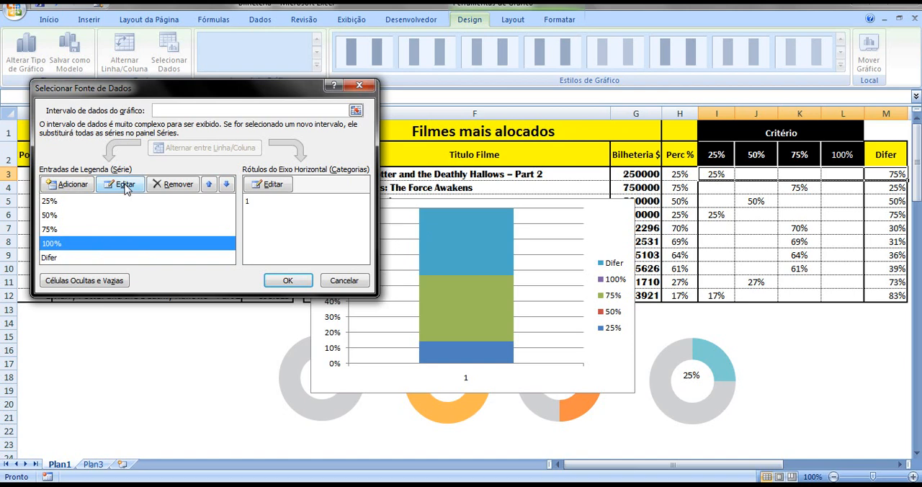
pyautogui.click(125, 185)
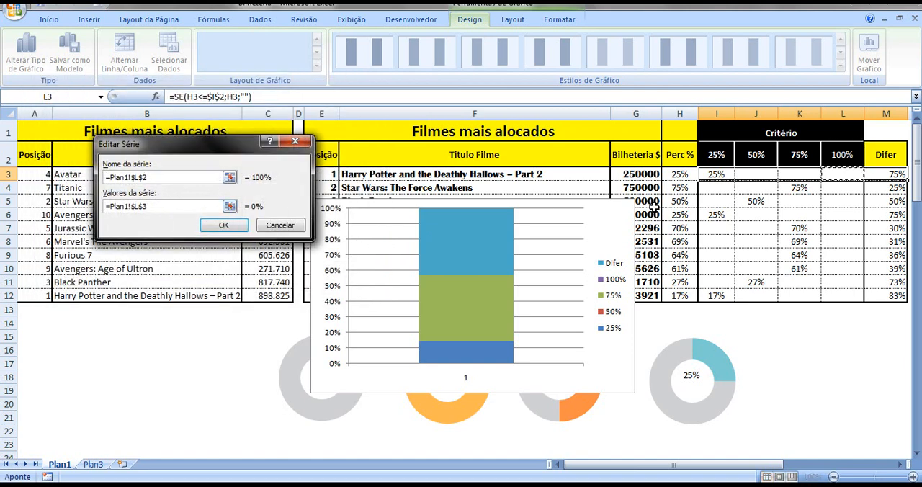
pyautogui.click(280, 226)
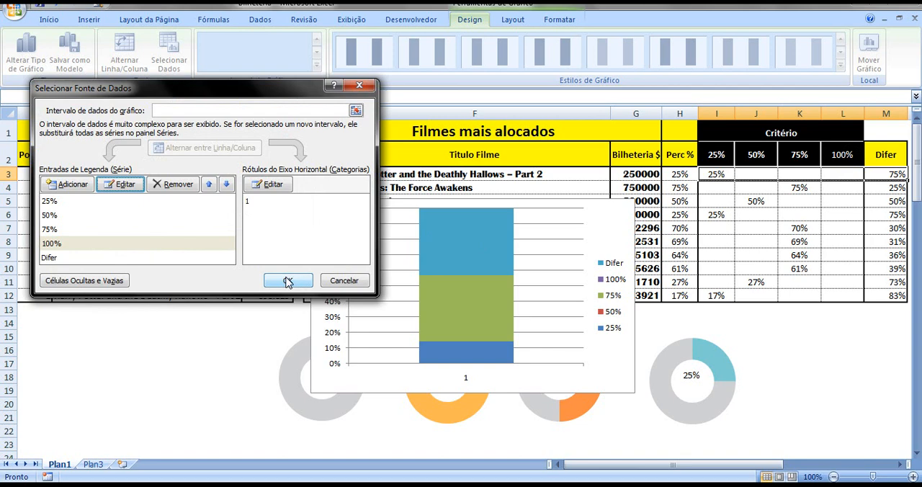
pyautogui.click(287, 281)
pyautogui.click(267, 335)
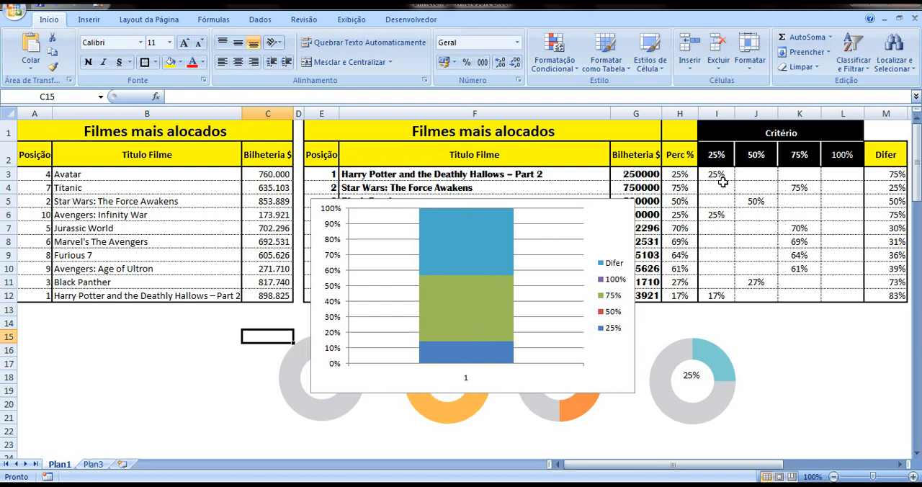
# Give the 25% series in the stacked column a solid fill in the recent colour Azul-petróleo
pyautogui.click(650, 176)
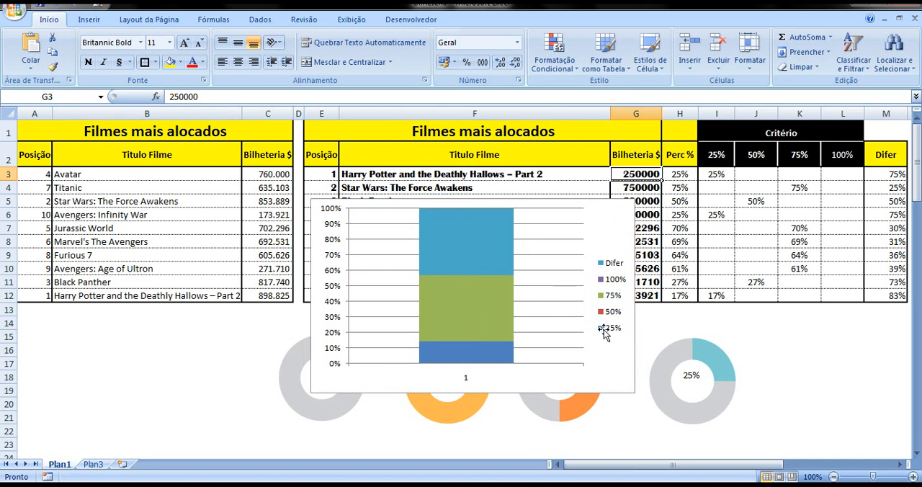
pyautogui.click(468, 356)
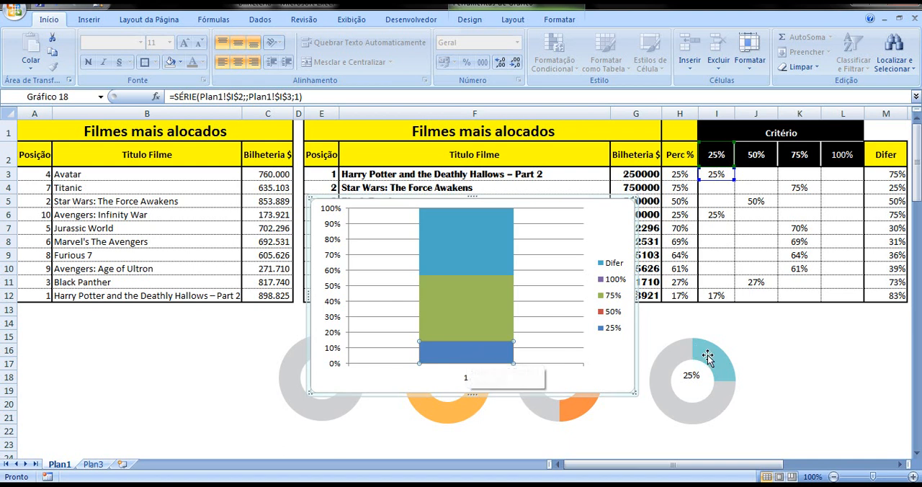
pyautogui.rightClick(488, 354)
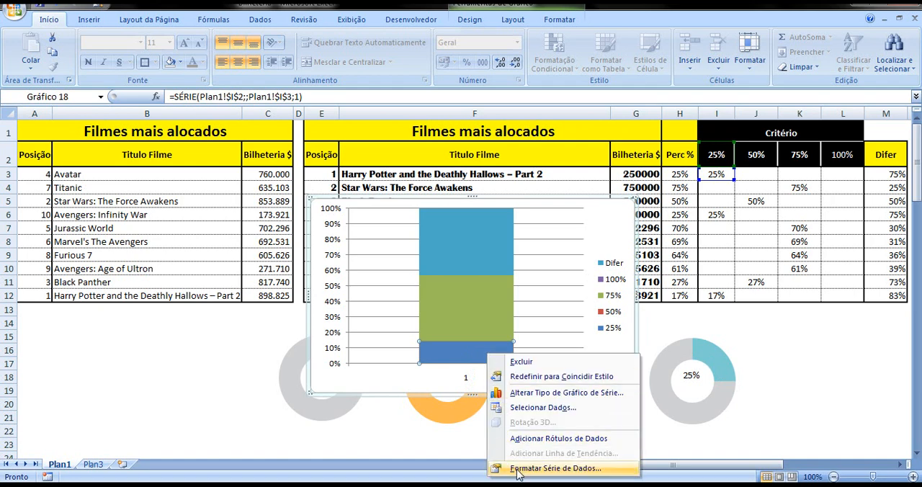
pyautogui.click(519, 469)
pyautogui.click(553, 102)
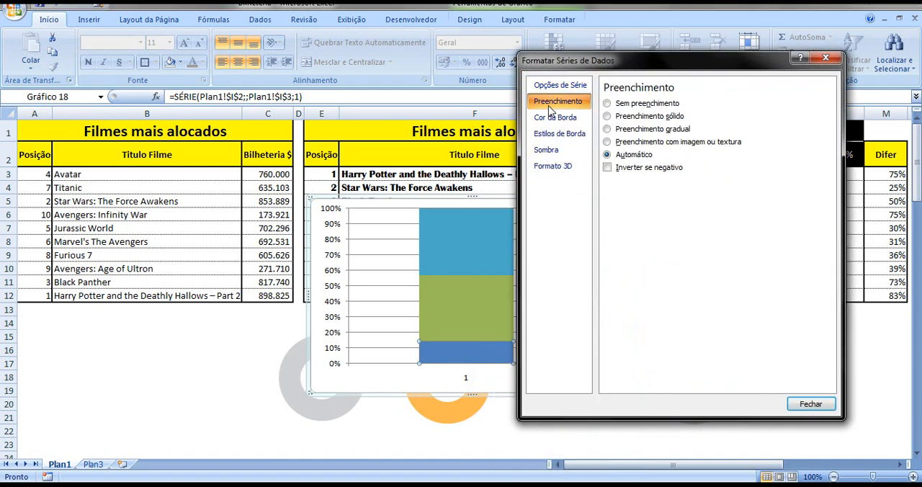
pyautogui.click(625, 116)
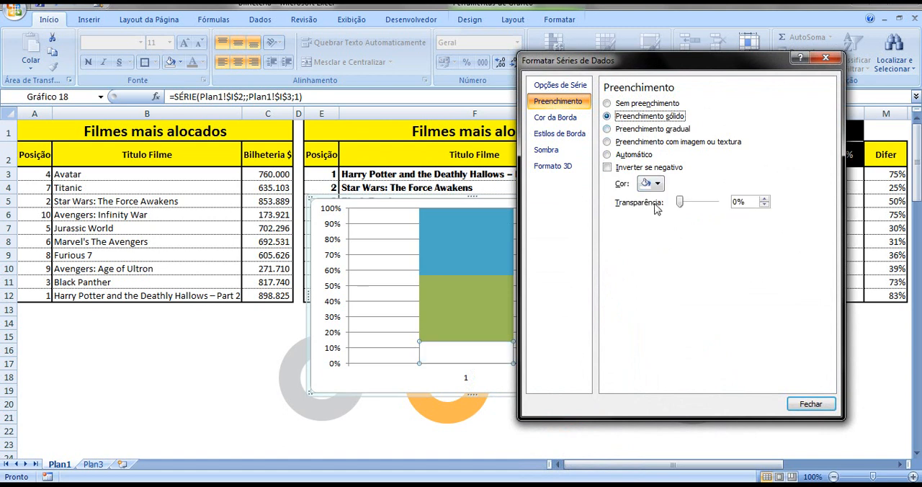
pyautogui.click(656, 185)
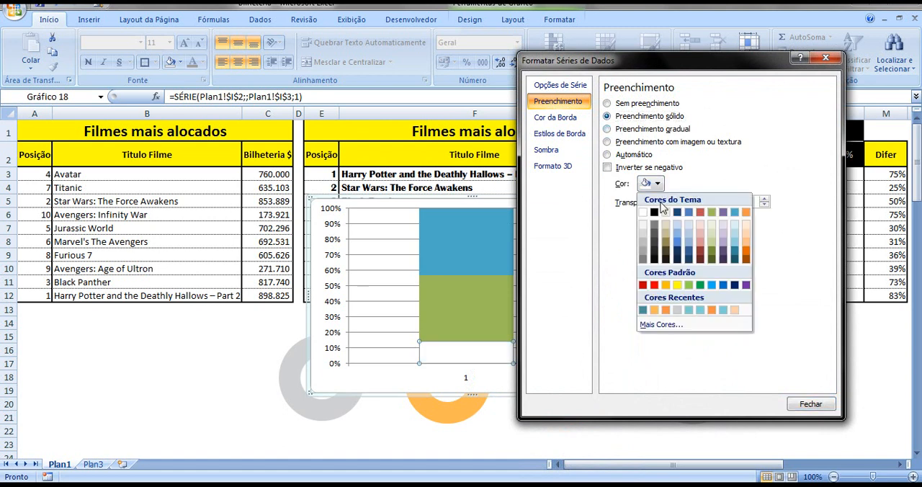
pyautogui.click(687, 310)
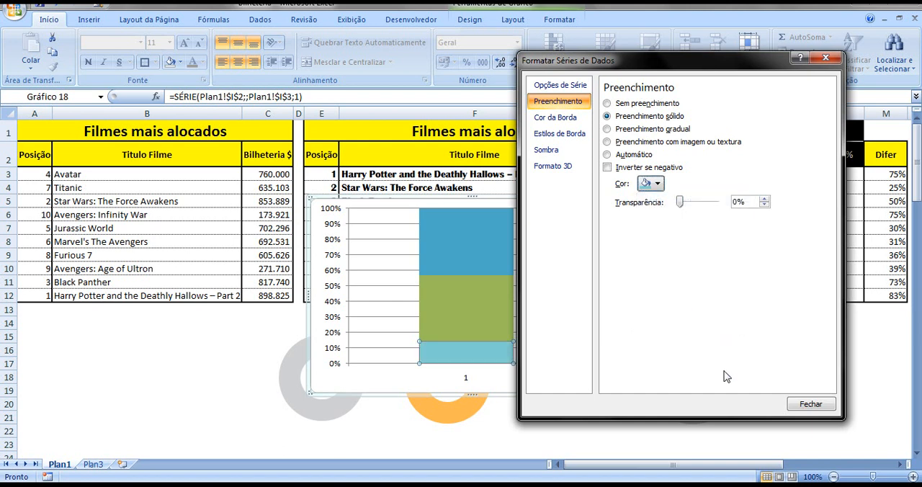
pyautogui.click(800, 405)
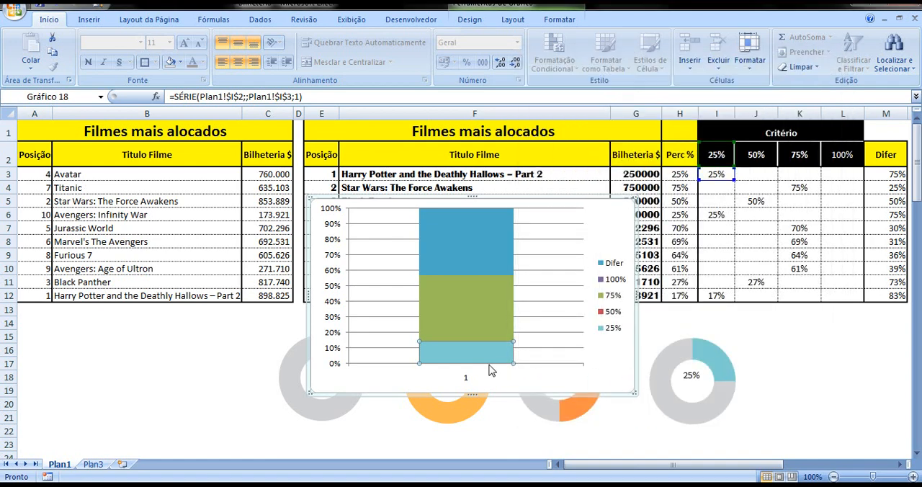
pyautogui.click(775, 363)
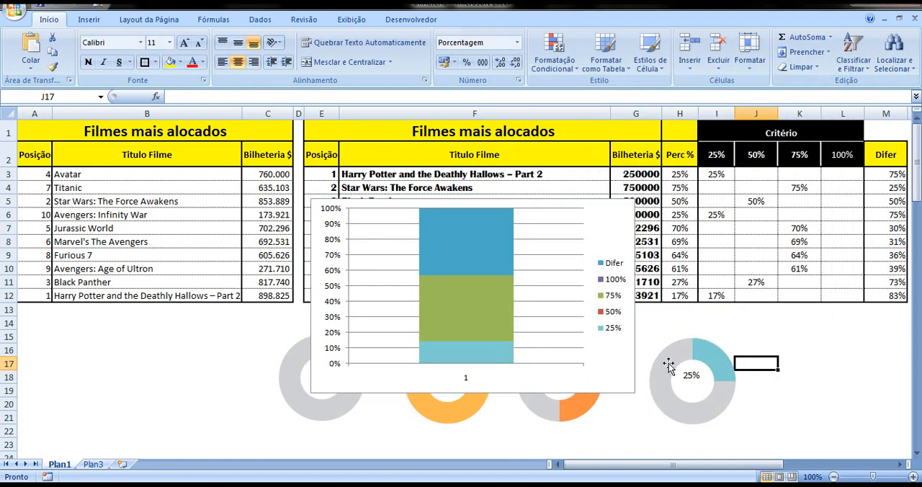
# Move the column chart up and left to uncover the doughnuts, and give its 75% series a solid fill in the recent colour Laranja
pyautogui.click(478, 312)
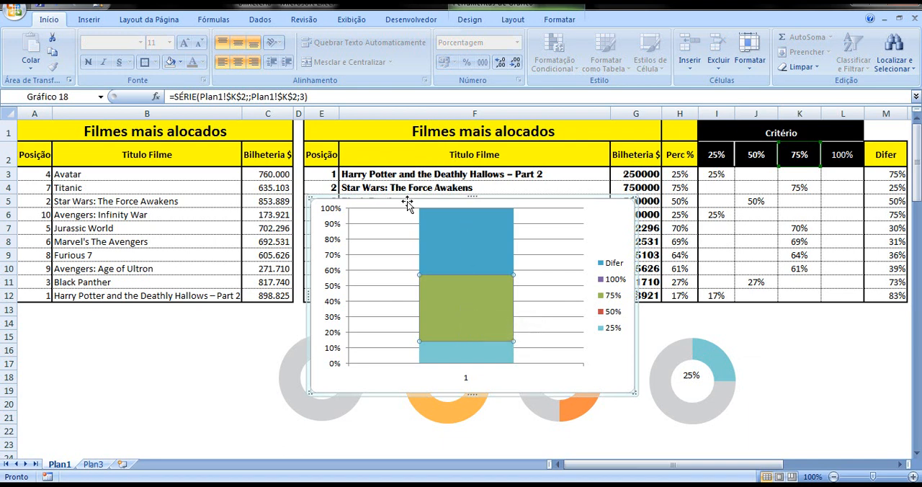
pyautogui.moveTo(389, 200); pyautogui.dragTo(180, 151)
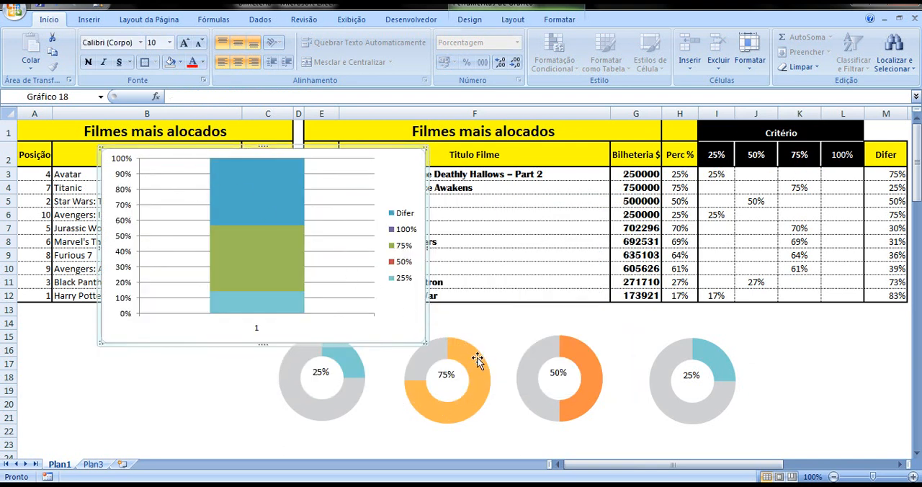
pyautogui.click(271, 263)
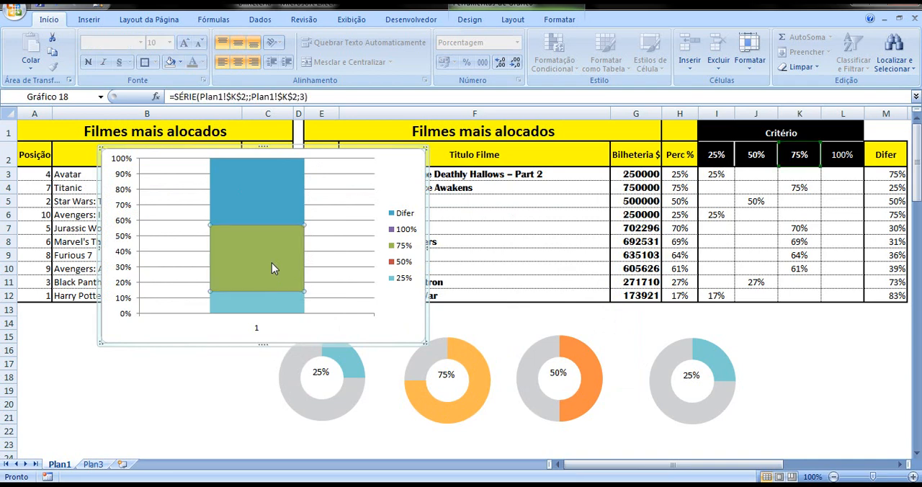
pyautogui.rightClick(272, 263)
pyautogui.click(323, 377)
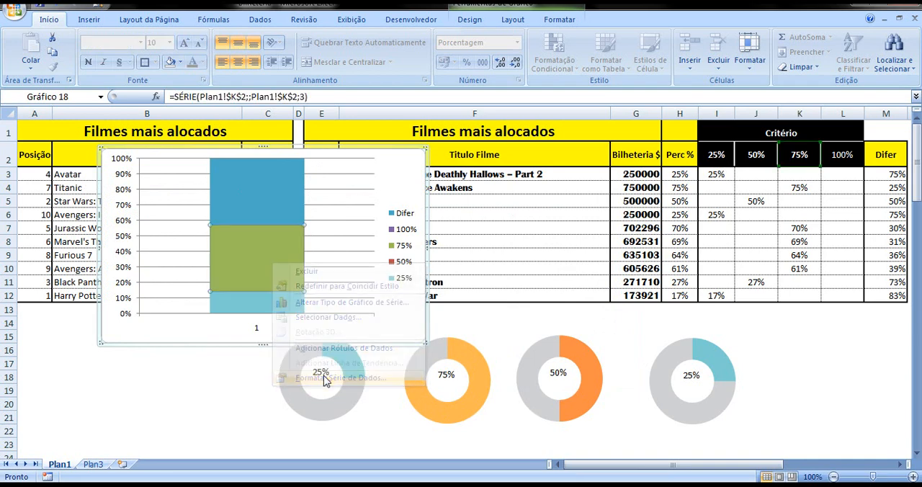
pyautogui.click(554, 103)
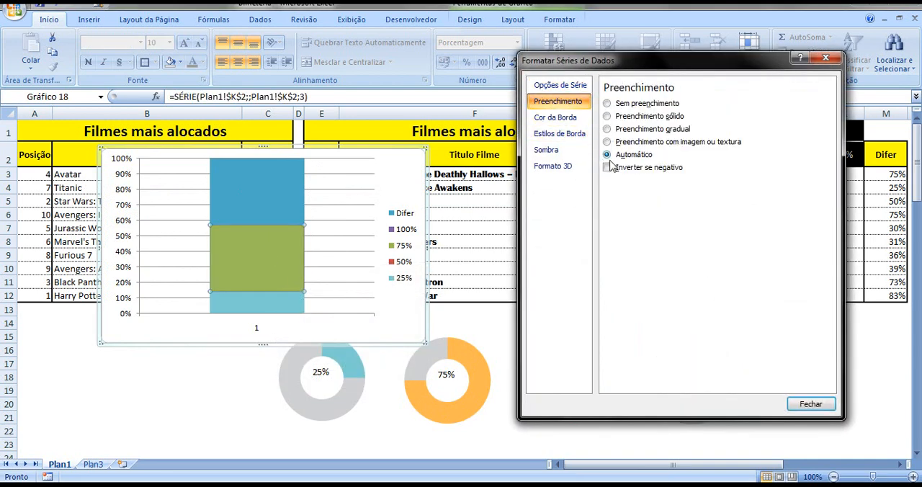
pyautogui.click(624, 121)
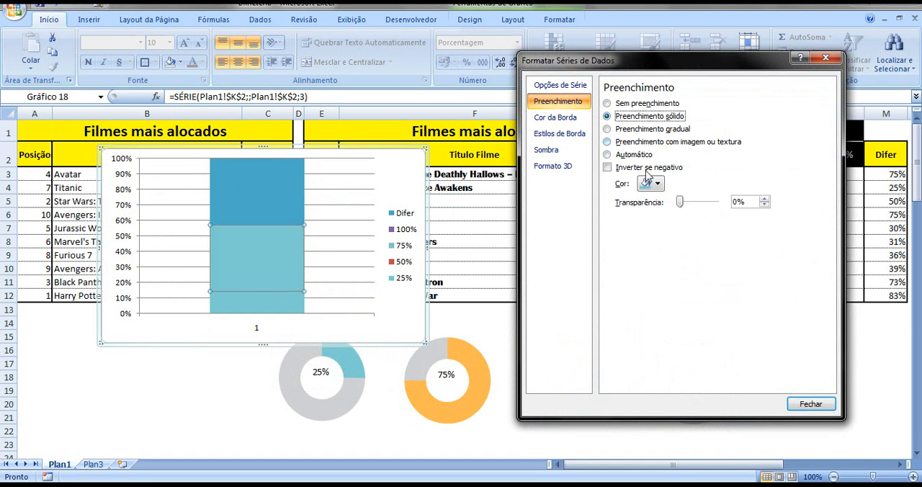
pyautogui.click(656, 185)
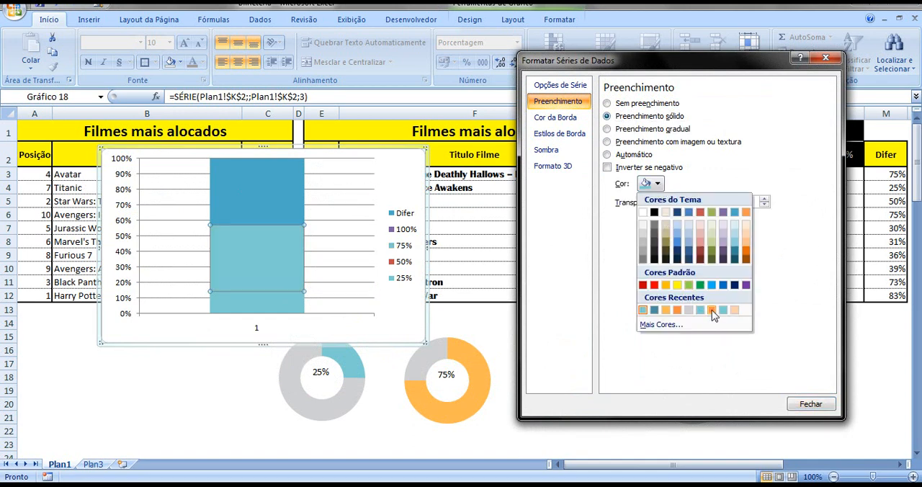
pyautogui.click(666, 310)
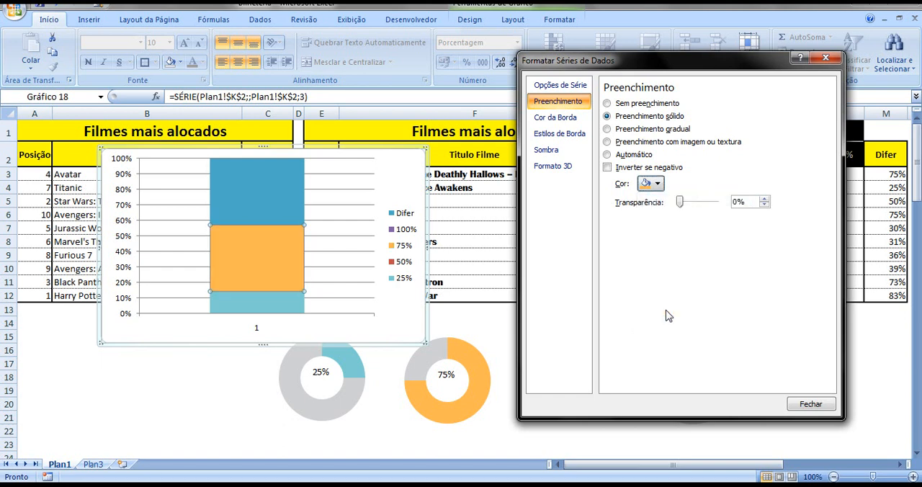
pyautogui.click(657, 184)
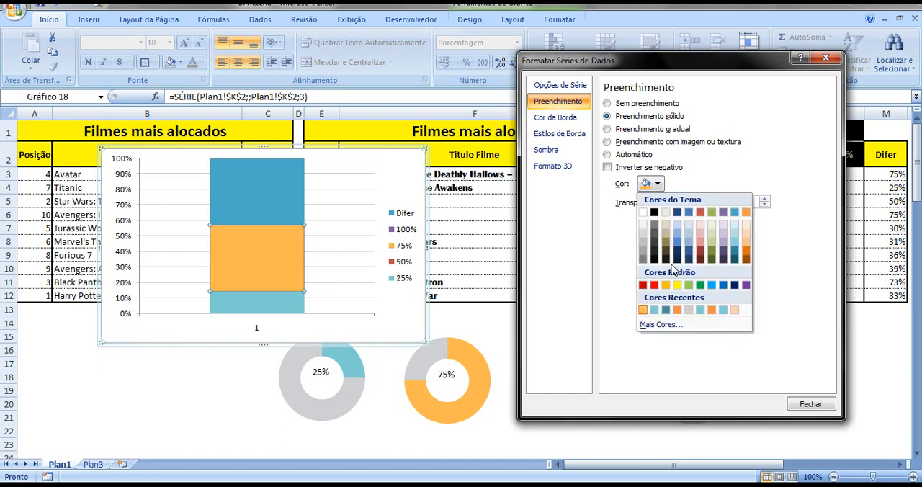
pyautogui.click(644, 313)
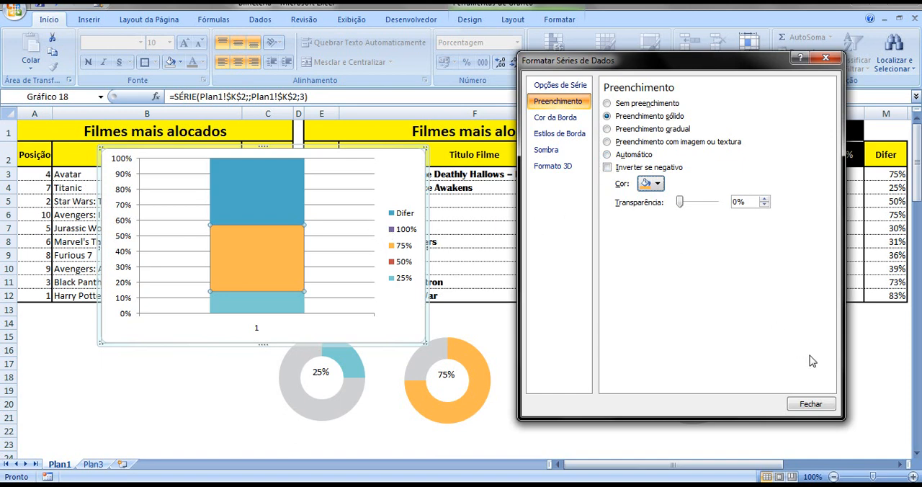
pyautogui.click(809, 404)
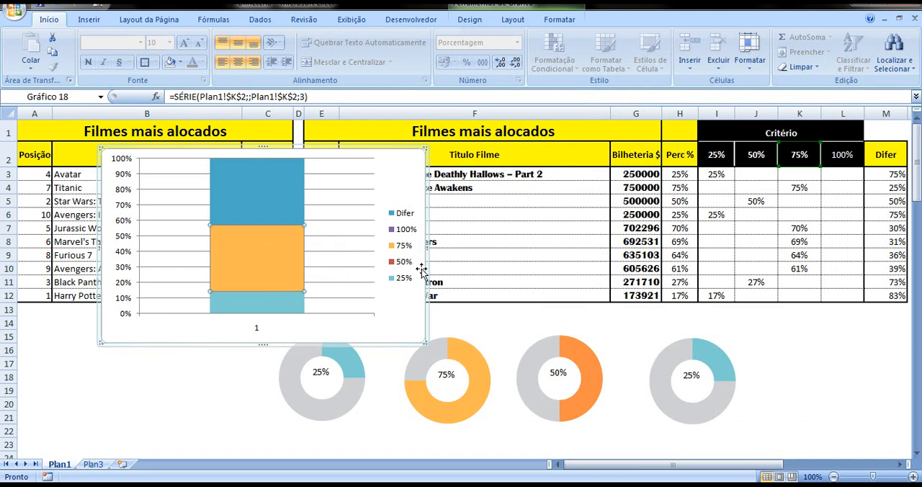
# Open the column chart's data source and check the 50% series' name and value references
pyautogui.moveTo(280, 260)
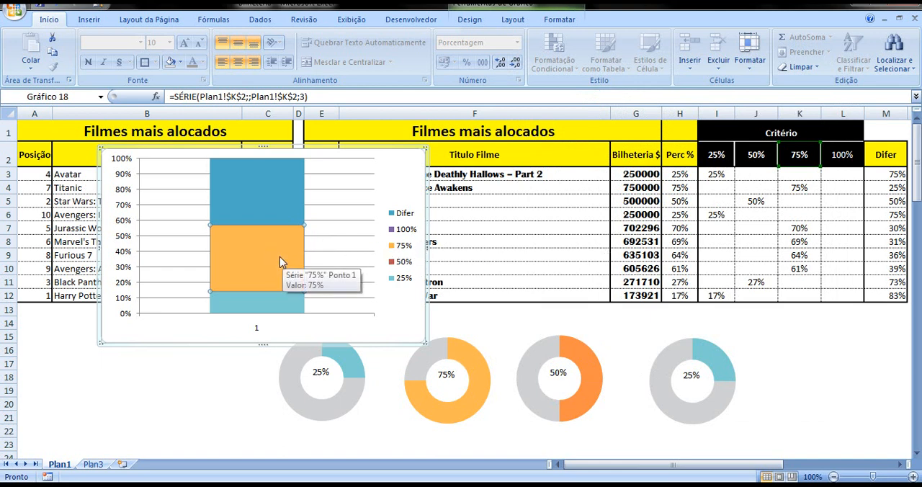
pyautogui.click(263, 191)
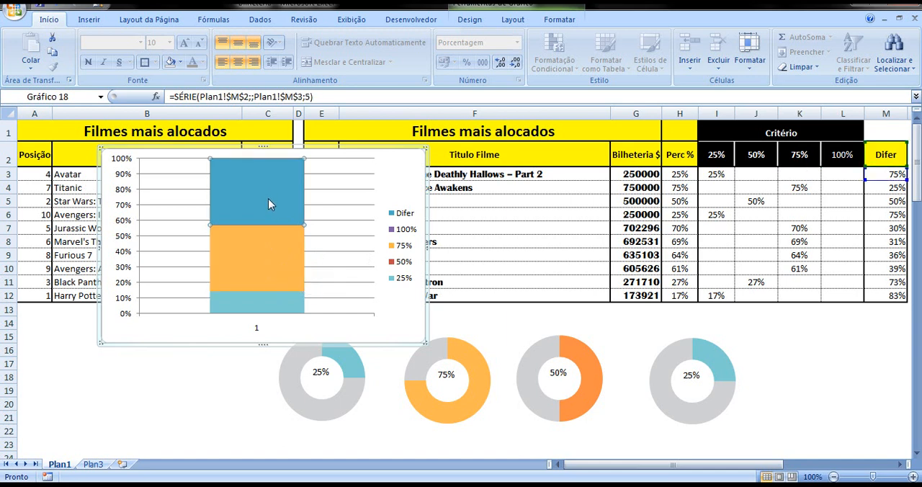
pyautogui.moveTo(281, 212)
pyautogui.moveTo(262, 228)
pyautogui.rightClick(271, 211)
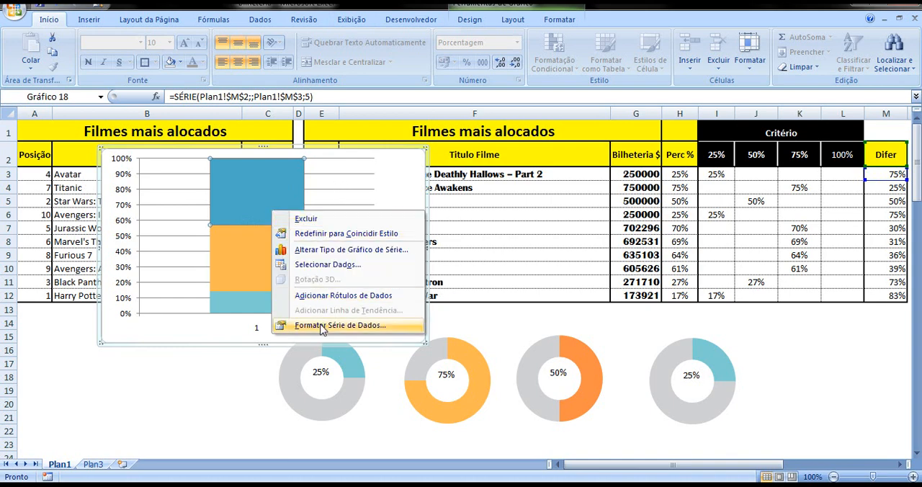
pyautogui.click(315, 265)
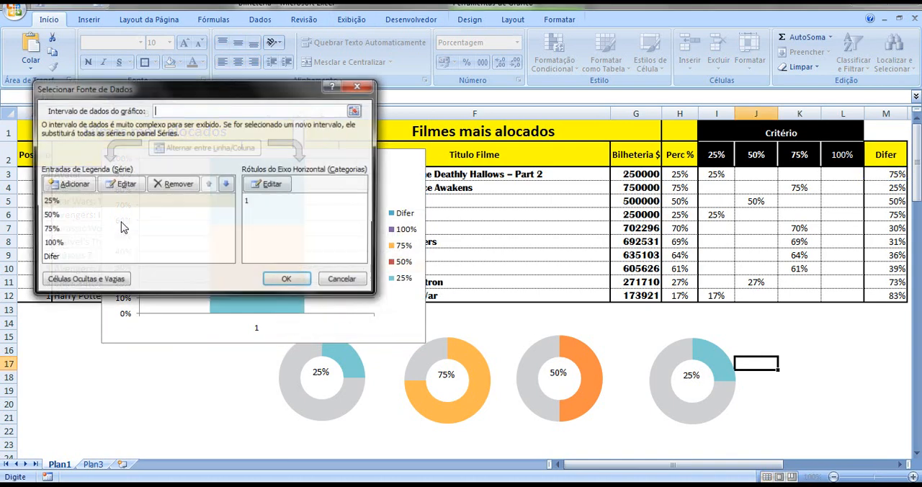
pyautogui.click(50, 216)
pyautogui.click(121, 184)
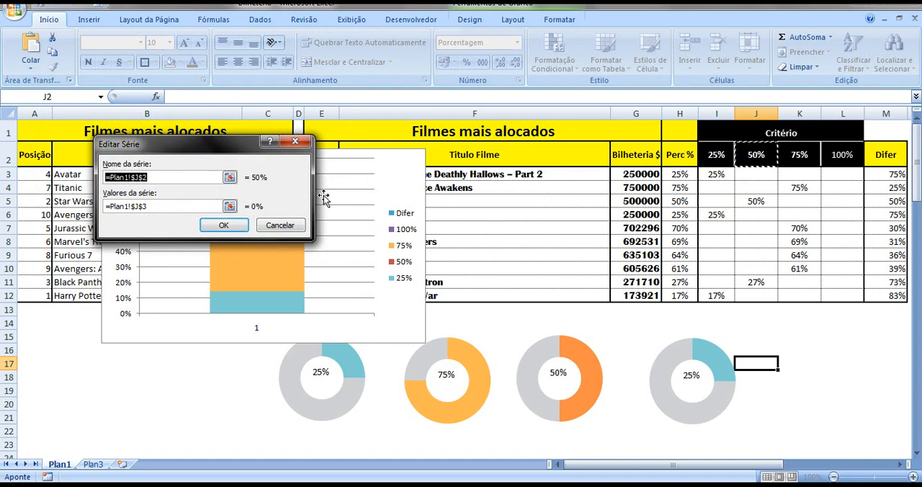
pyautogui.click(223, 226)
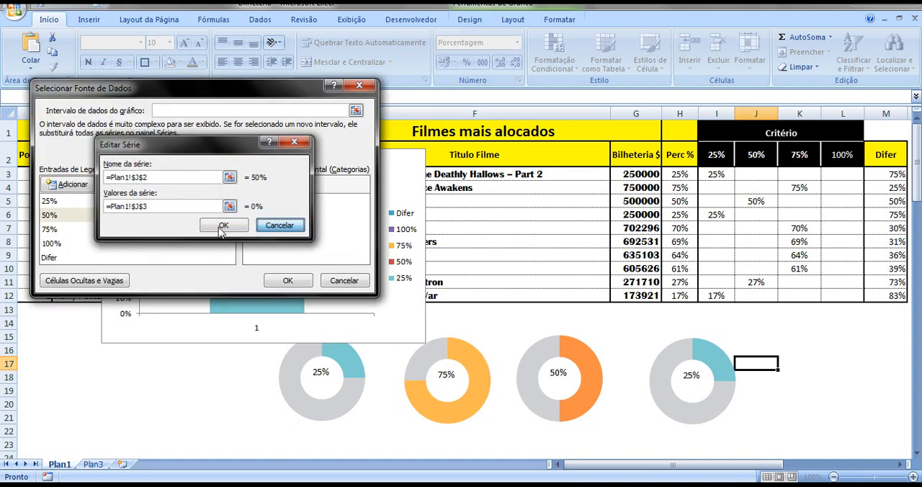
# Correct the 75% series' values to refer to cell K3 on Plan1 and accept the series edit
pyautogui.click(67, 230)
pyautogui.click(122, 185)
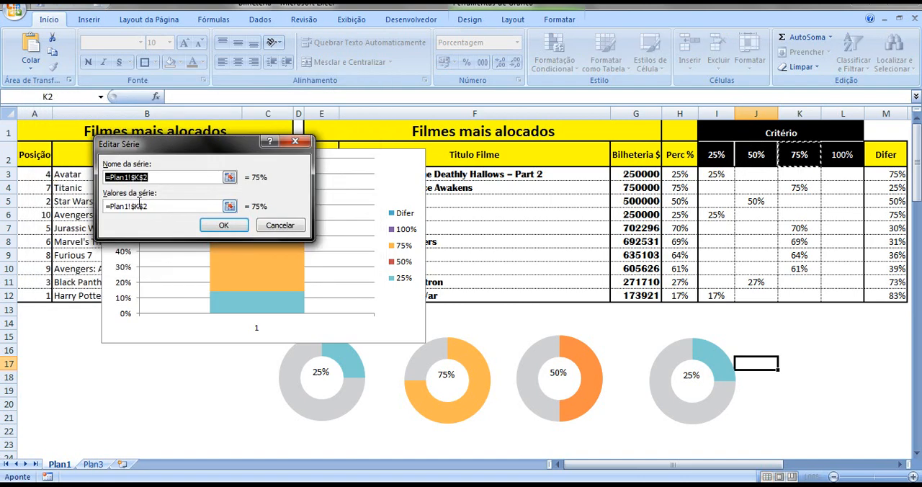
pyautogui.click(150, 208)
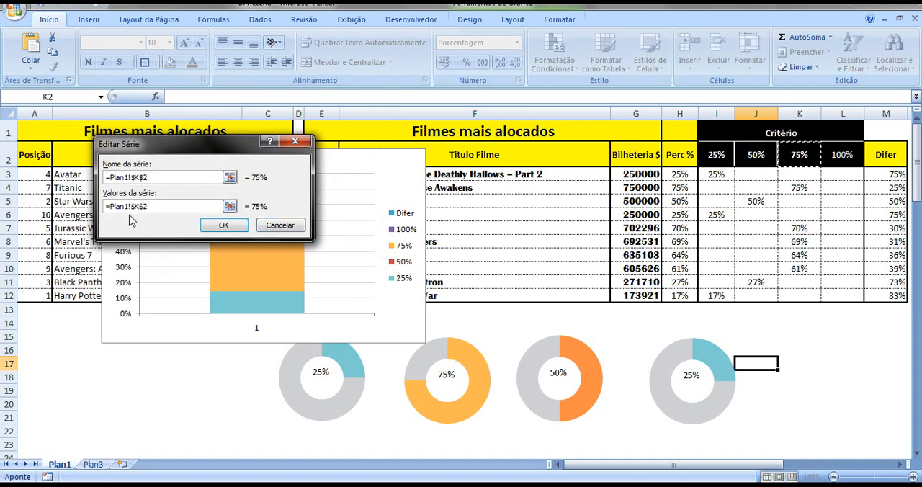
pyautogui.click(148, 206)
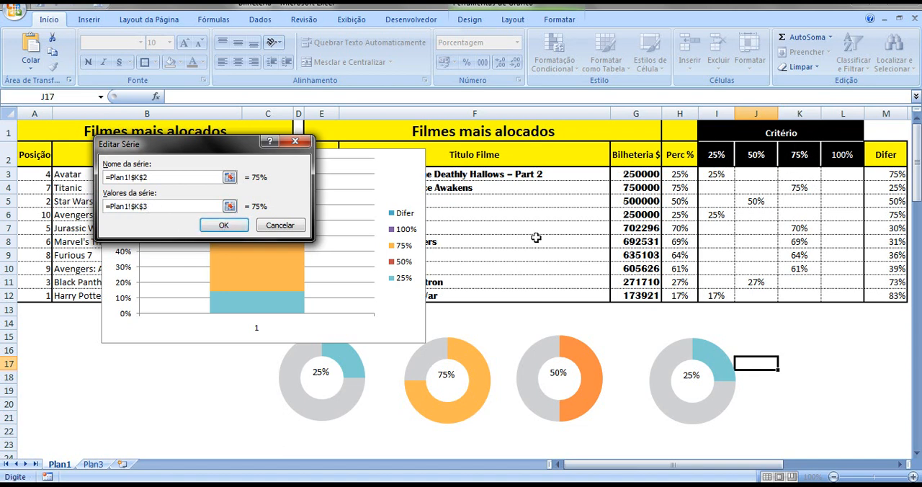
pyautogui.click(224, 227)
pyautogui.click(223, 226)
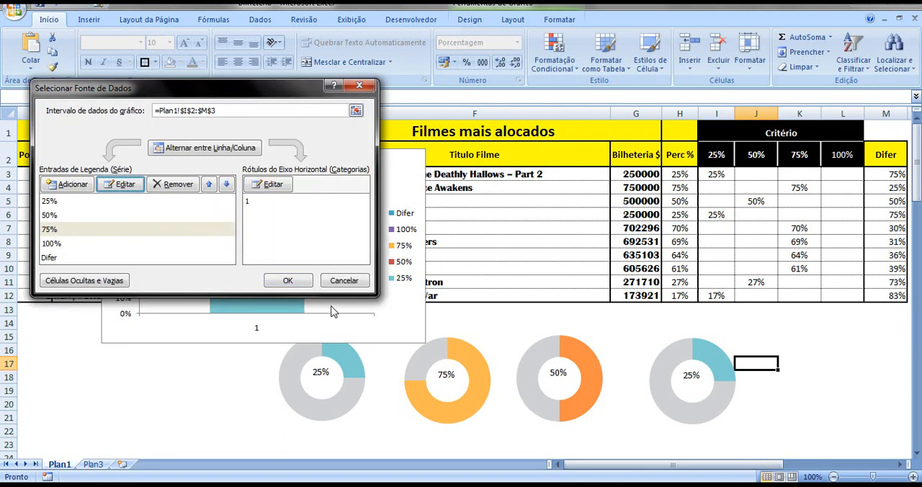
# Check the 100% series' name and value references in the chart's data source
pyautogui.click(55, 245)
pyautogui.click(128, 185)
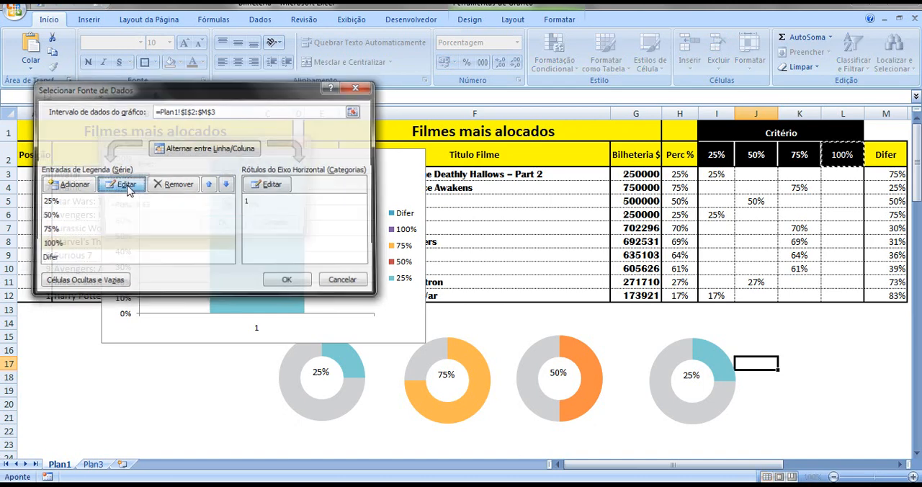
pyautogui.click(151, 207)
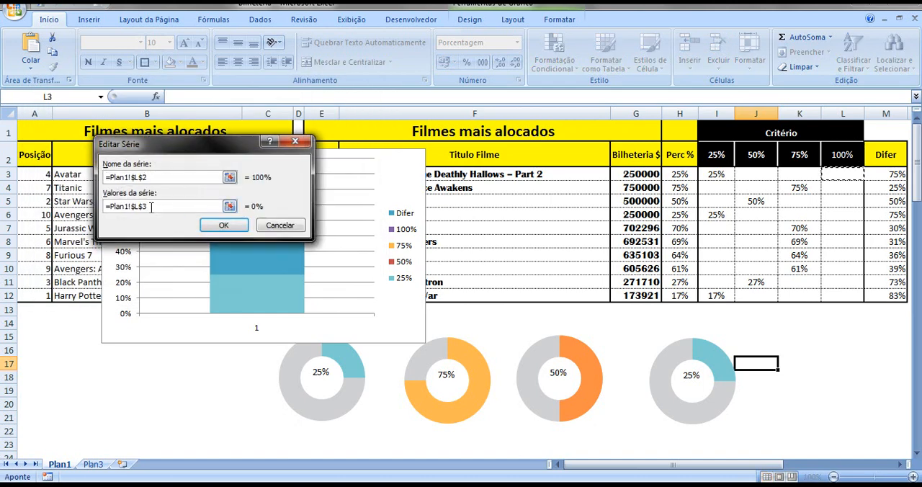
pyautogui.click(228, 226)
# Check the Difer series' name and value references, and accept the chart's data source settings
pyautogui.click(51, 257)
pyautogui.click(120, 185)
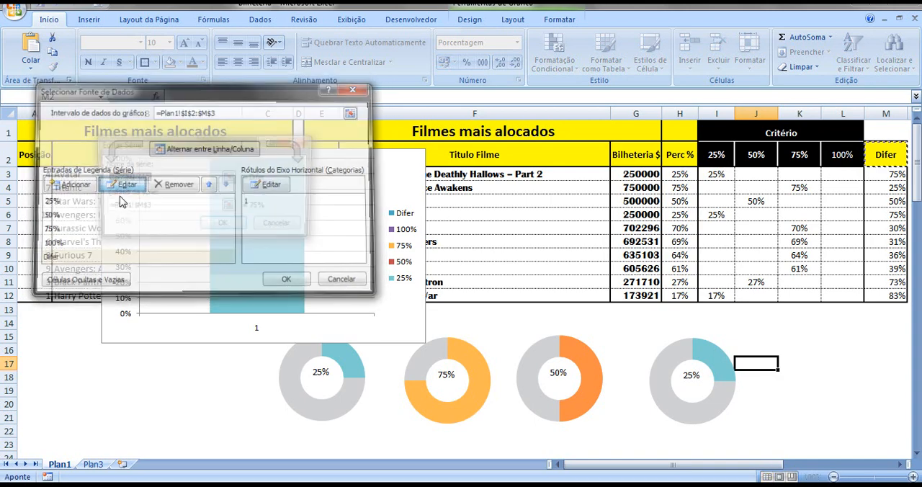
pyautogui.click(150, 207)
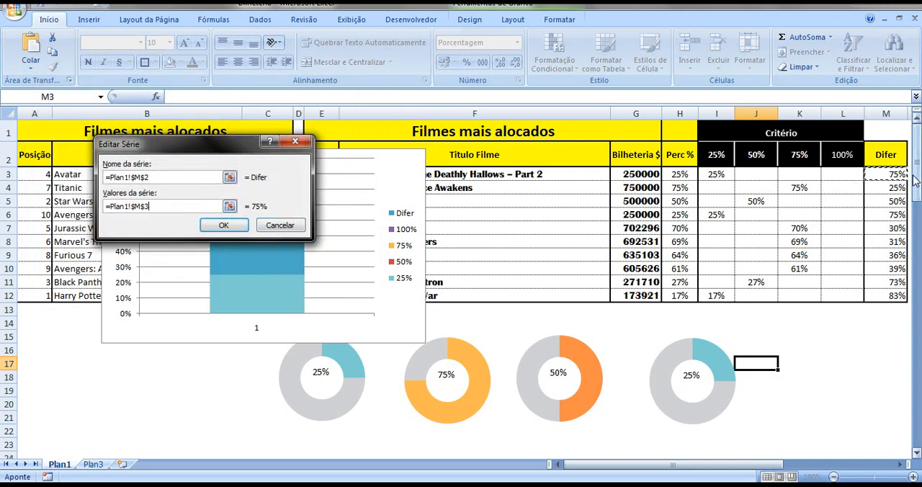
pyautogui.click(207, 226)
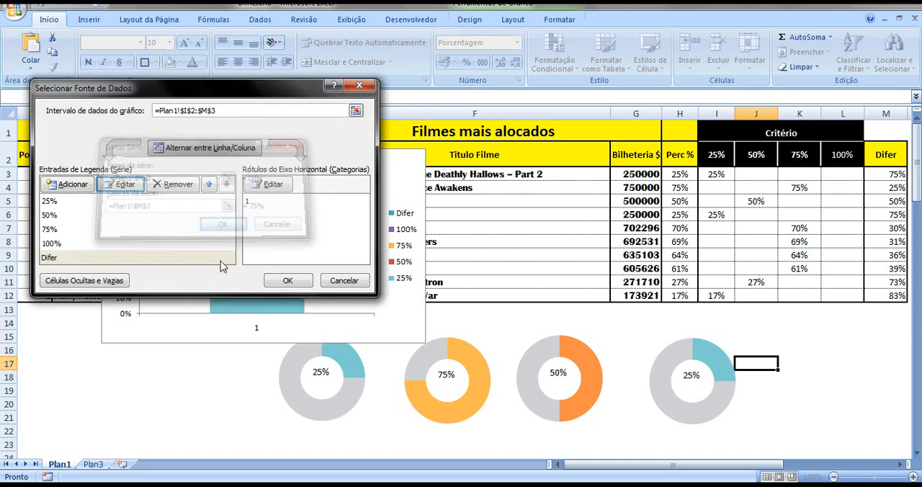
pyautogui.click(291, 283)
pyautogui.click(185, 371)
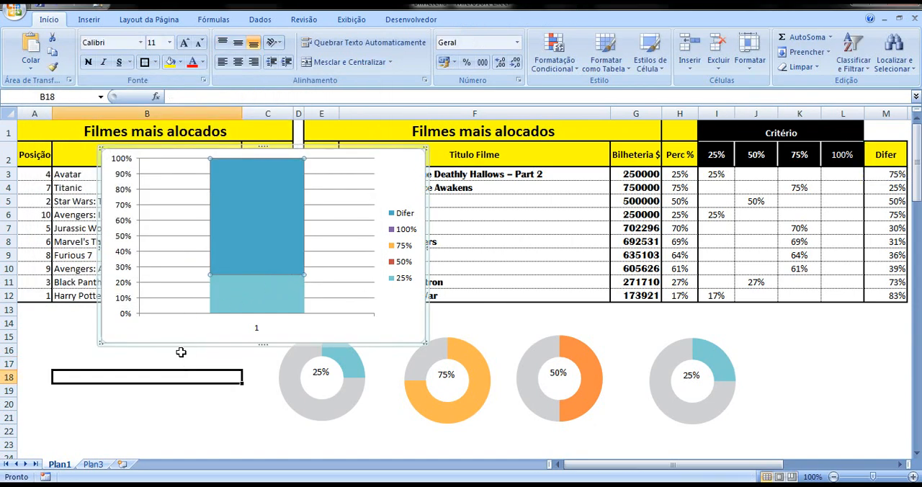
# Give the Difer series in the stacked column a solid fill in the recent light grey used in the doughnuts
pyautogui.click(242, 292)
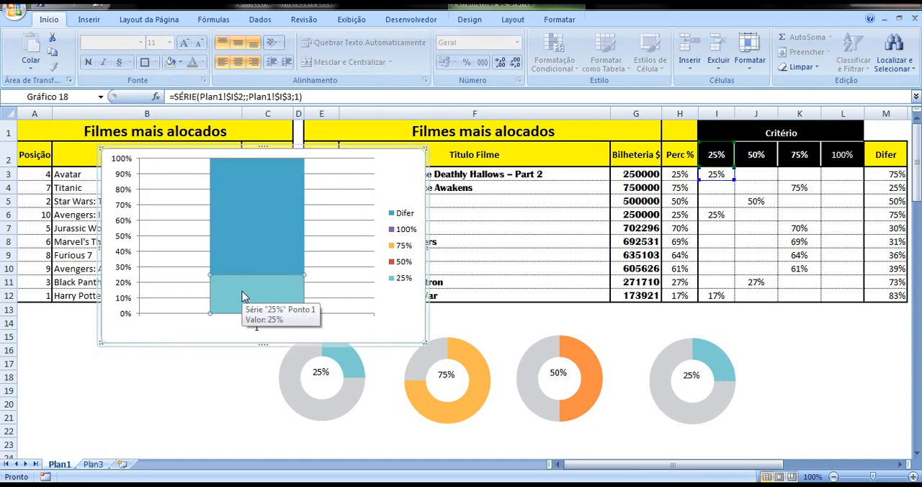
pyautogui.click(254, 240)
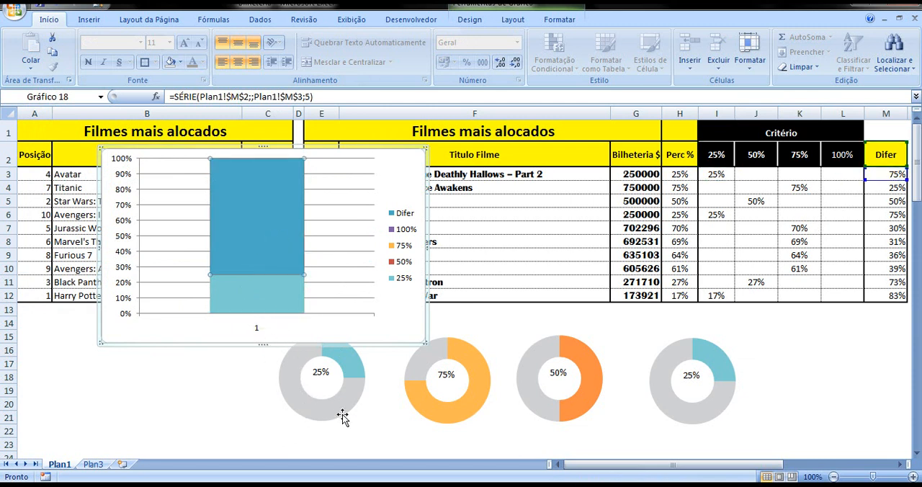
pyautogui.click(223, 378)
pyautogui.click(242, 253)
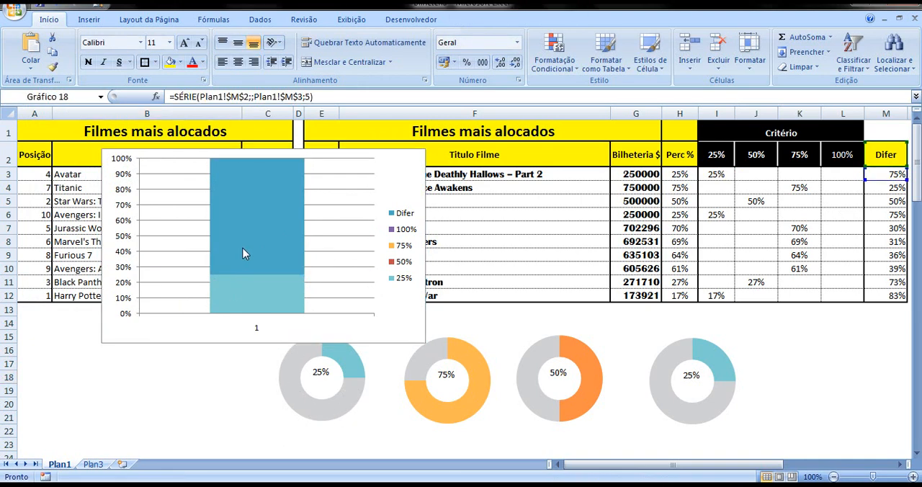
pyautogui.rightClick(244, 249)
pyautogui.click(295, 364)
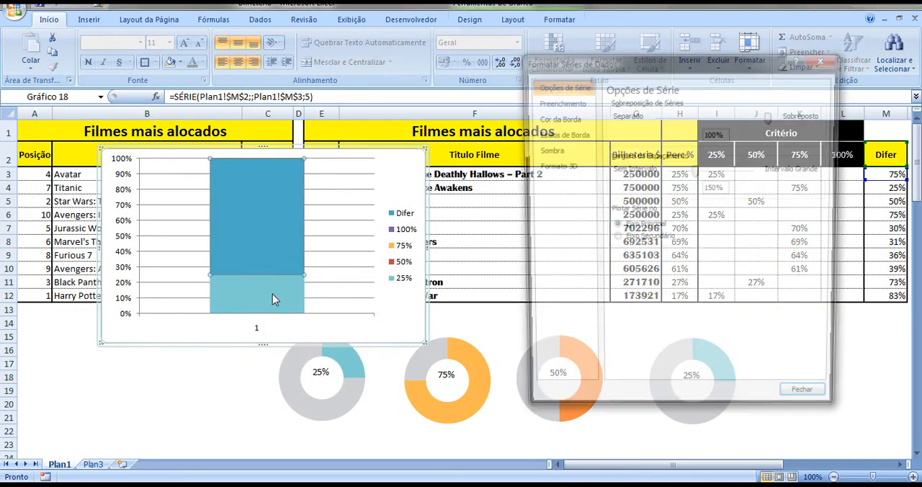
pyautogui.click(558, 101)
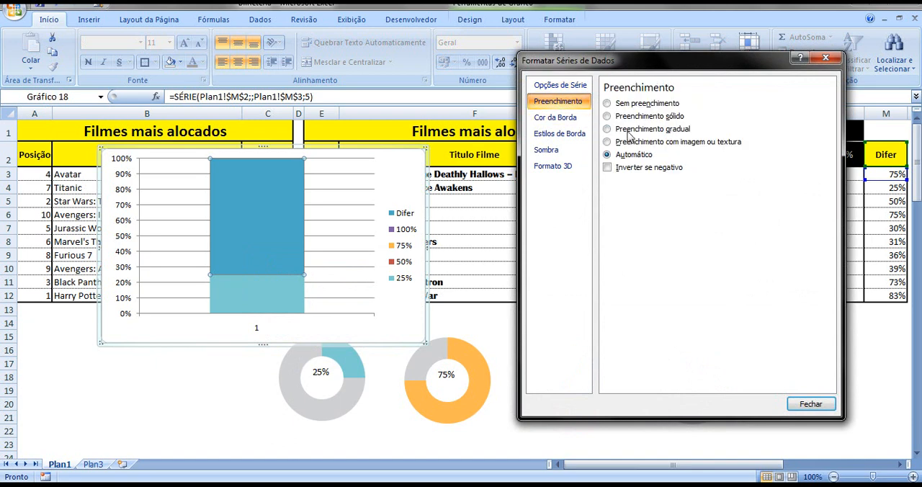
pyautogui.click(634, 116)
pyautogui.click(656, 186)
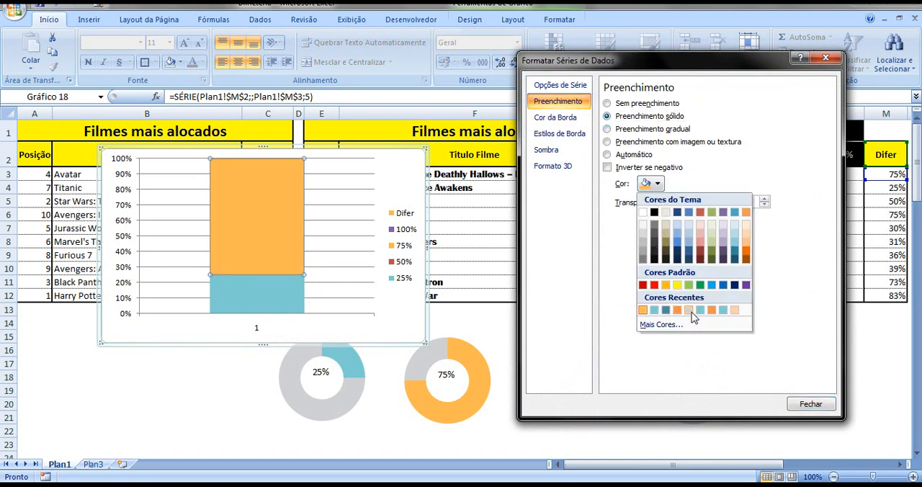
pyautogui.click(689, 310)
pyautogui.click(810, 405)
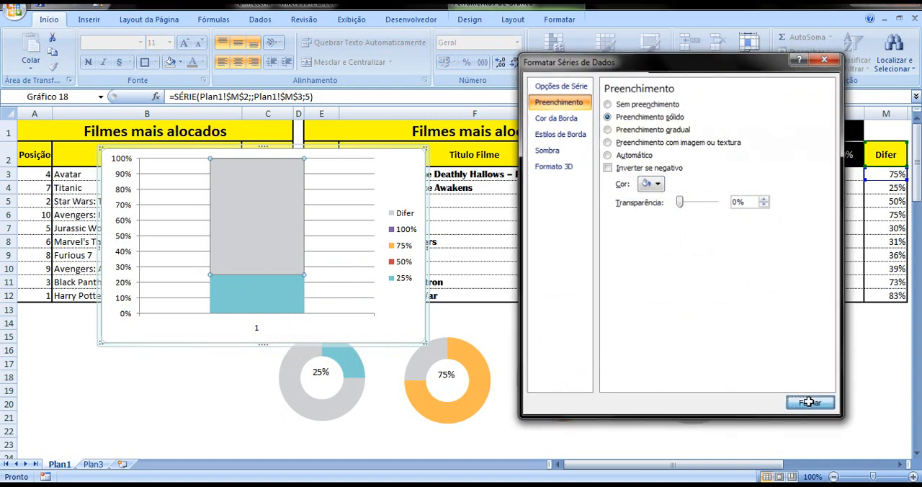
pyautogui.click(231, 360)
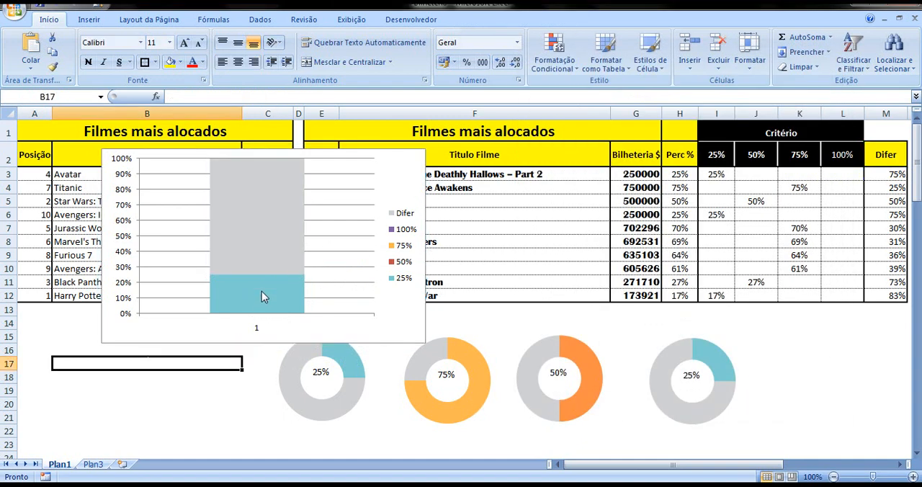
# Set the Bilheteria value in cell G3 to 500000 to bring up the 50% series in the column chart
pyautogui.click(261, 291)
pyautogui.click(643, 178)
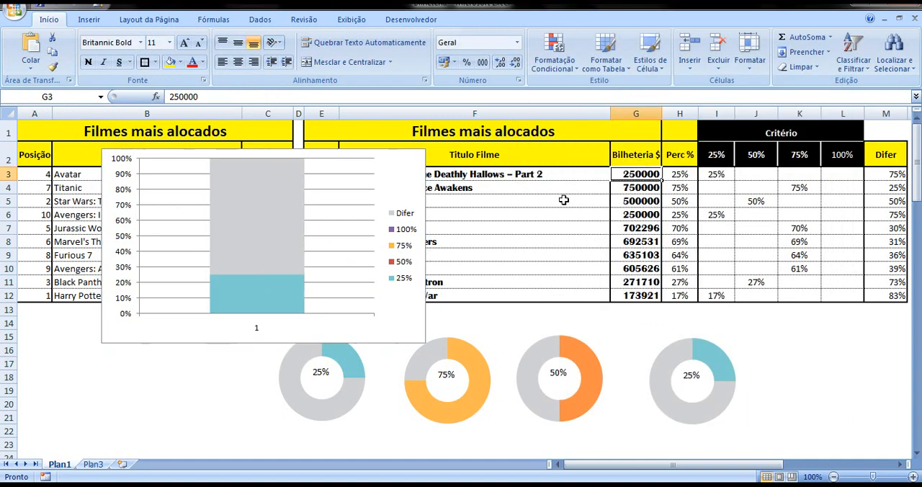
pyautogui.moveTo(179, 99); pyautogui.dragTo(169, 97)
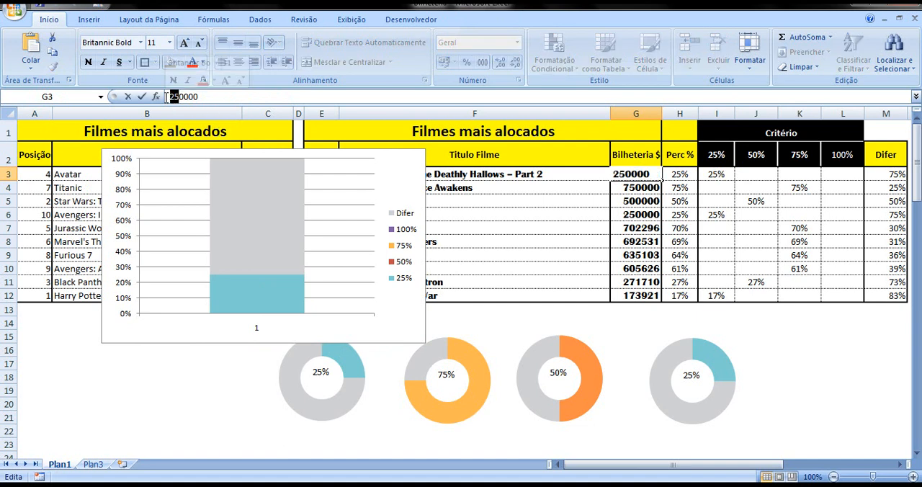
pyautogui.write('50')
pyautogui.click(160, 376)
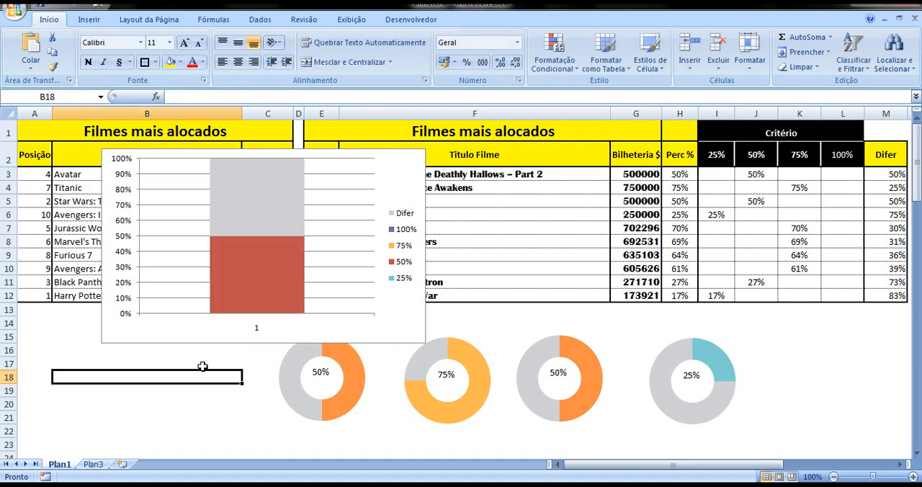
# Give the 50% series in the stacked column a solid fill in the recent colour Laranja
pyautogui.click(278, 258)
pyautogui.rightClick(278, 257)
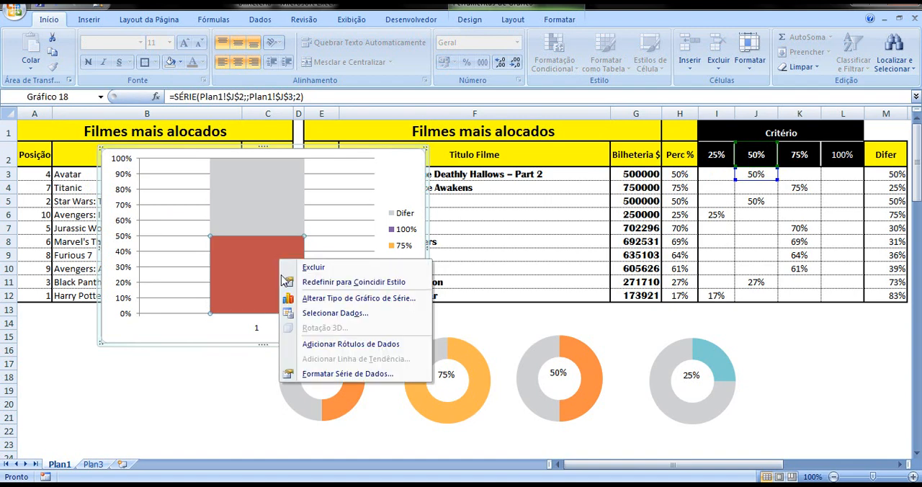
pyautogui.click(325, 374)
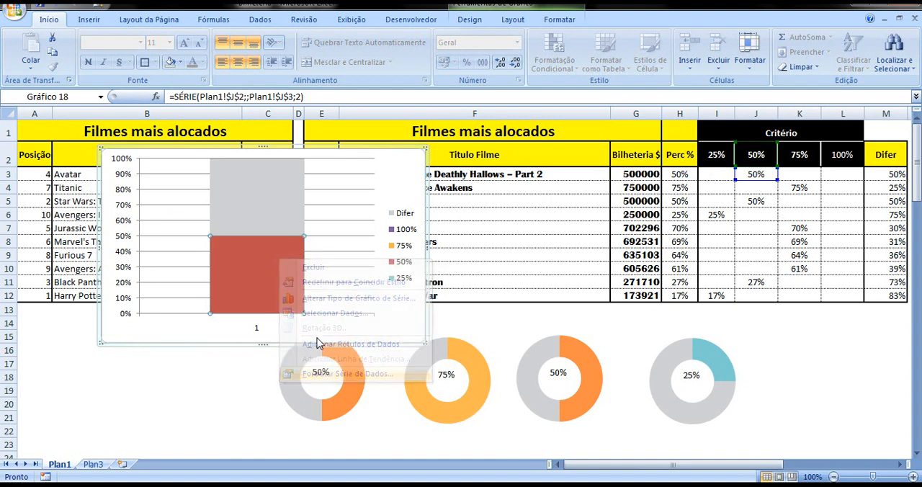
pyautogui.click(544, 102)
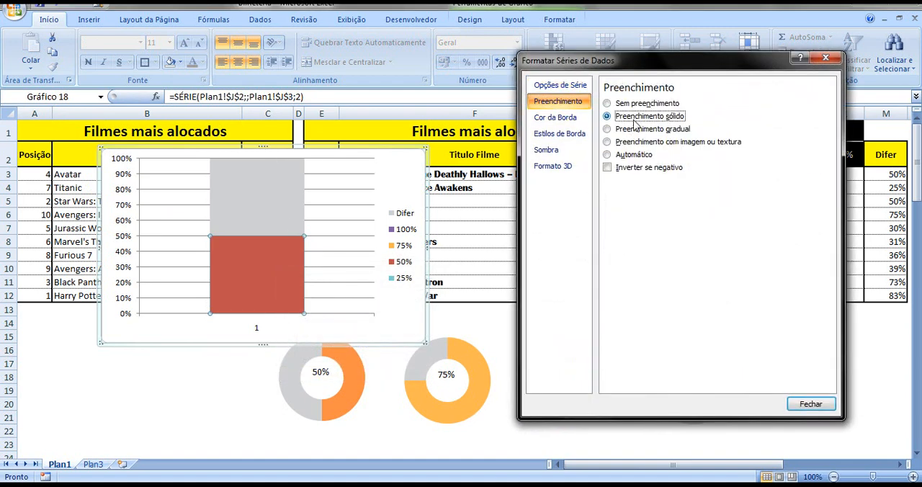
pyautogui.click(607, 116)
pyautogui.click(648, 183)
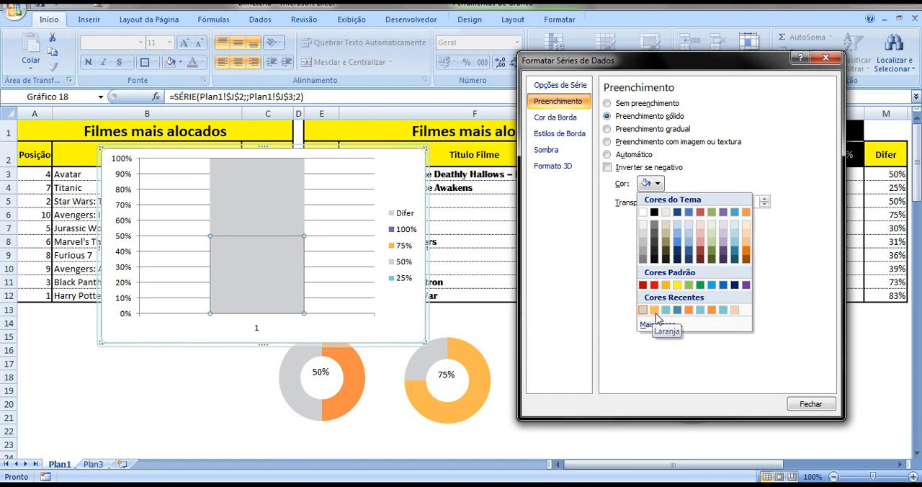
pyautogui.click(654, 310)
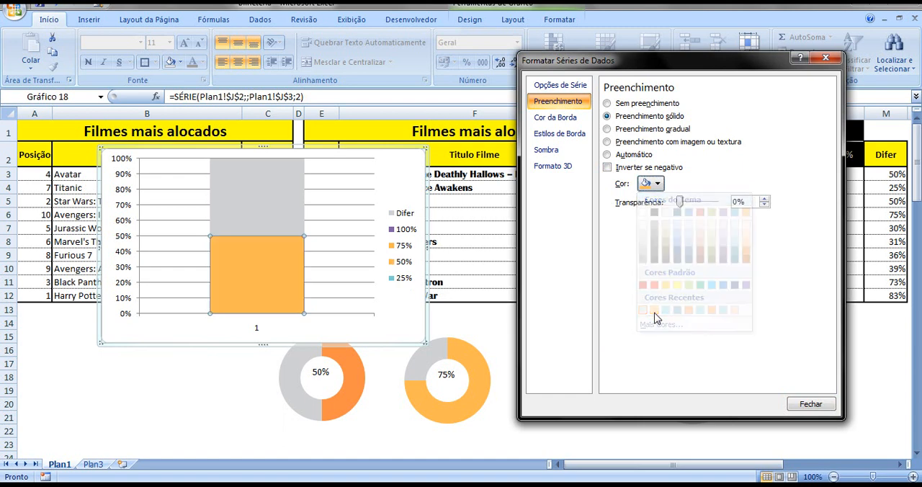
pyautogui.click(809, 404)
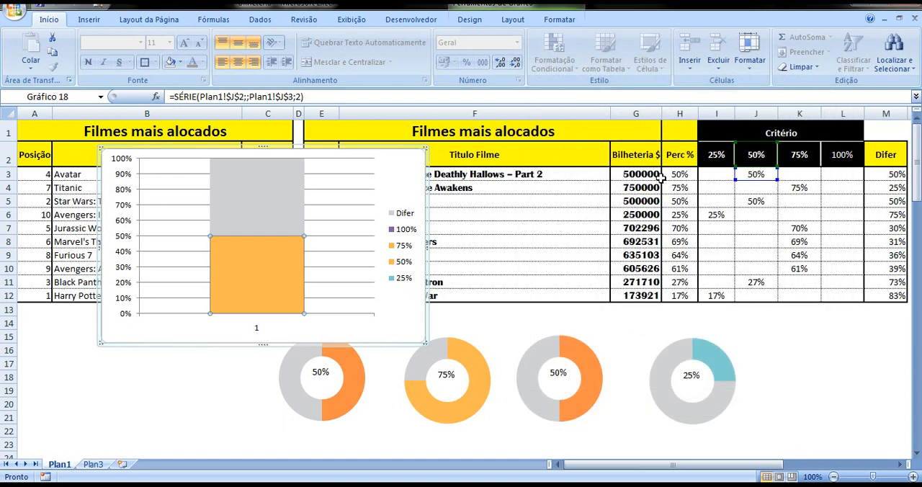
# Set the Bilheteria value in cell G3 to 750000 to bring up the 75% series
pyautogui.click(630, 174)
pyautogui.click(175, 96)
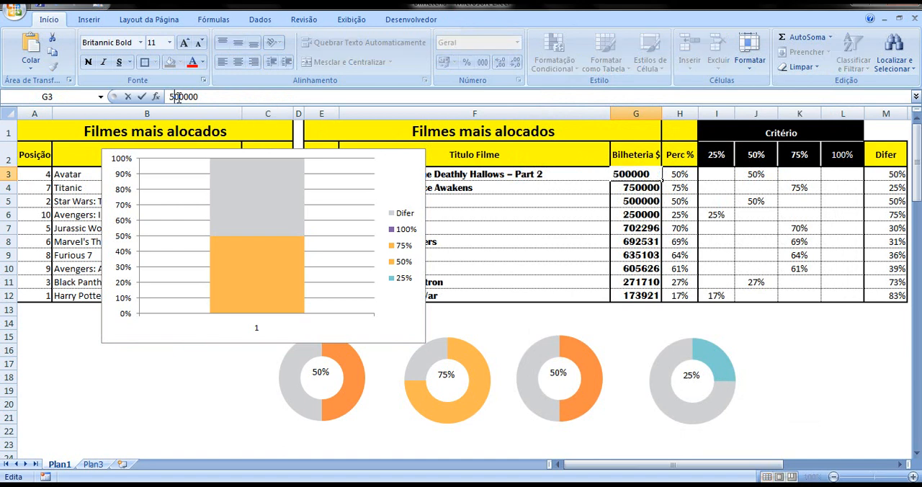
pyautogui.write('75')
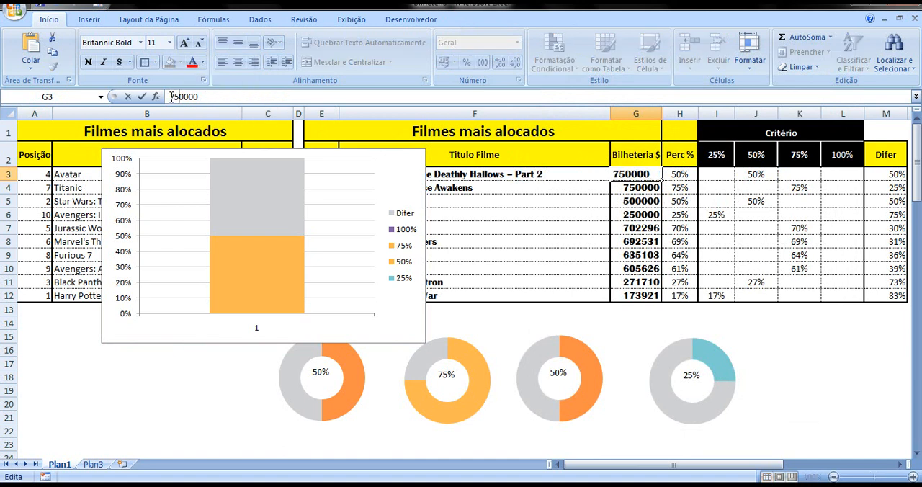
pyautogui.click(193, 403)
# Try a darker recent orange as the solid fill of the 75% series in the stacked column
pyautogui.click(265, 250)
pyautogui.rightClick(265, 255)
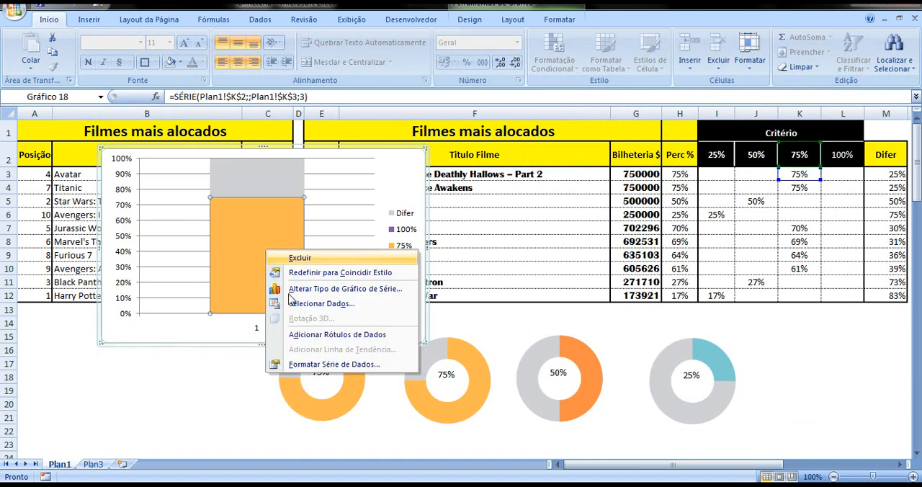
pyautogui.click(320, 418)
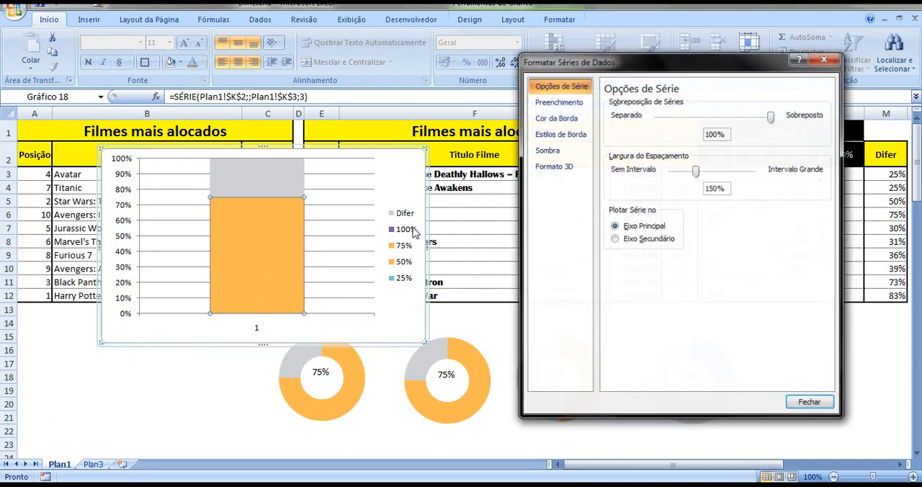
pyautogui.click(559, 101)
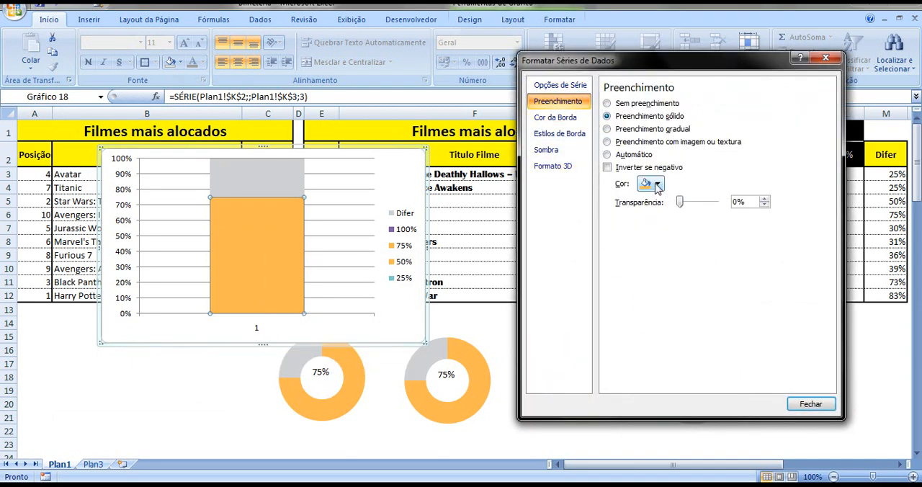
pyautogui.click(655, 184)
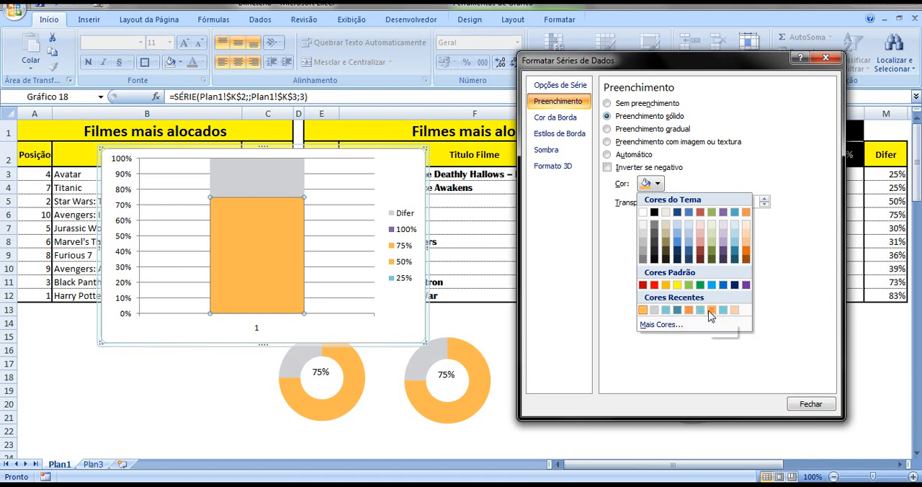
pyautogui.click(711, 310)
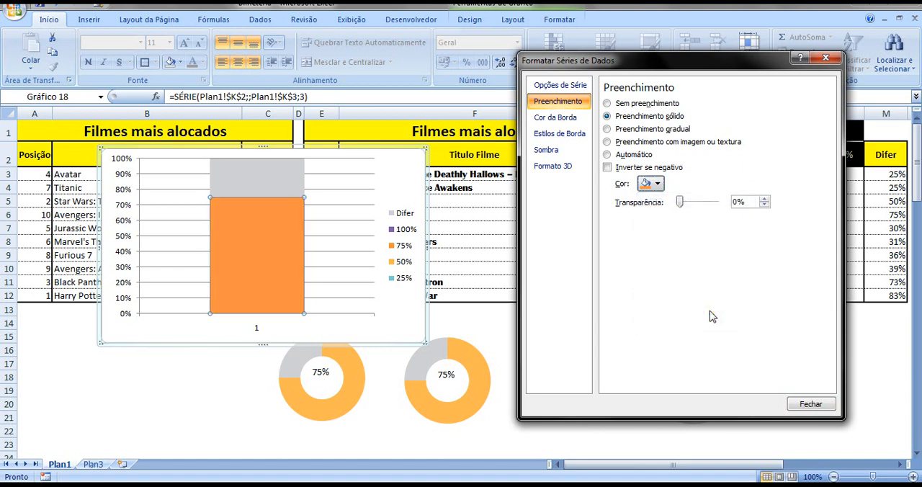
# Return the 75% series' solid fill to the lighter recent orange that matches the 75% doughnuts
pyautogui.moveTo(558, 63); pyautogui.dragTo(637, 85)
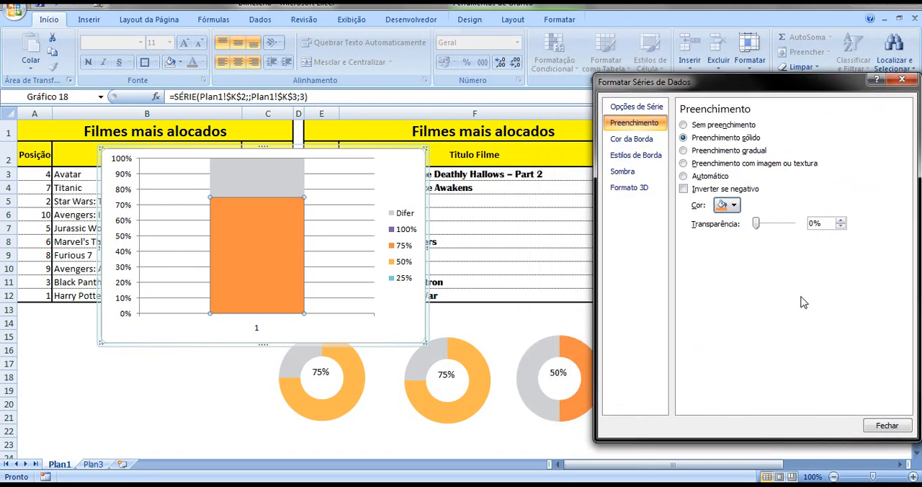
pyautogui.click(734, 207)
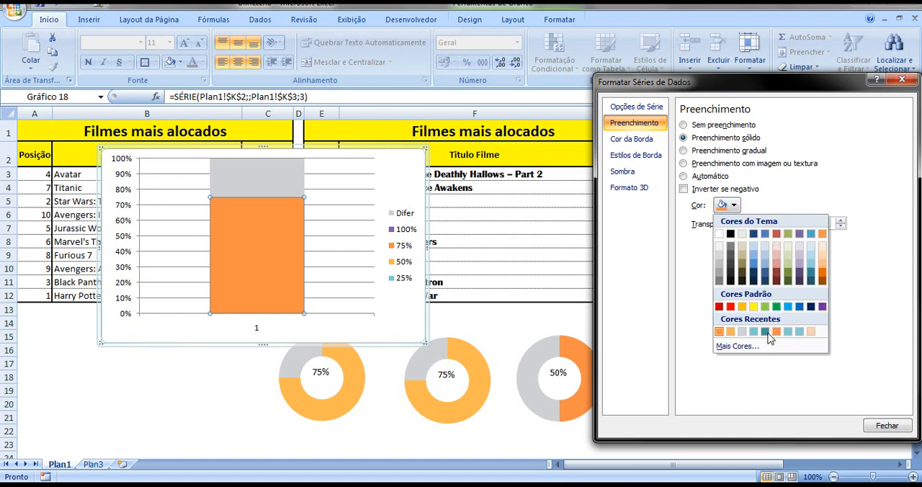
pyautogui.click(730, 336)
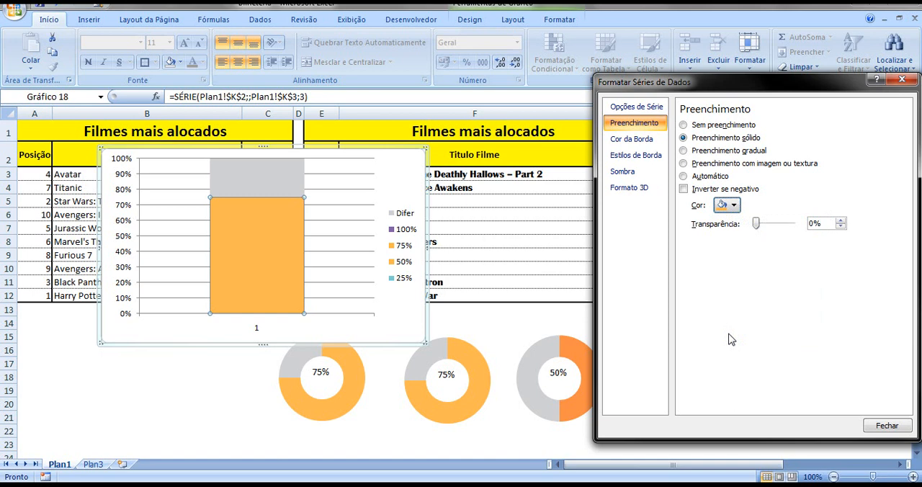
pyautogui.click(898, 428)
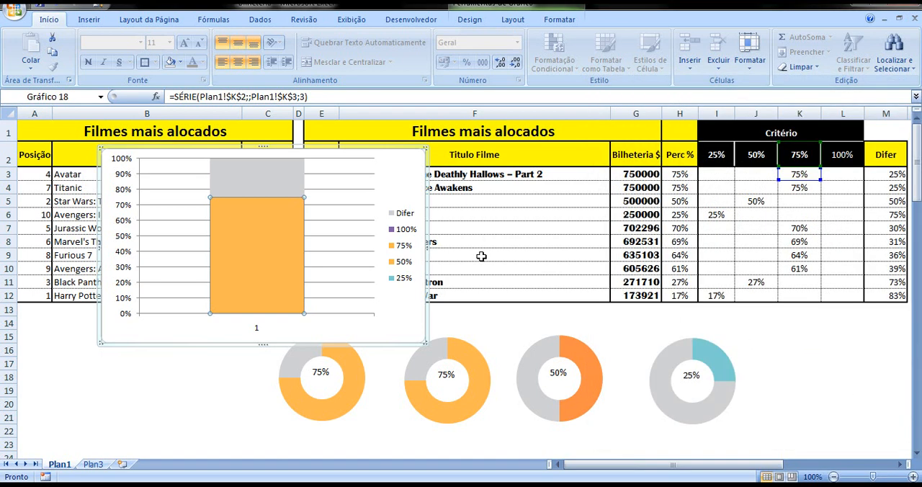
# Set the Bilheteria value in cell G3 to 500000 to bring up the 50% series in the stacked column
pyautogui.click(628, 173)
pyautogui.moveTo(180, 96); pyautogui.dragTo(170, 96)
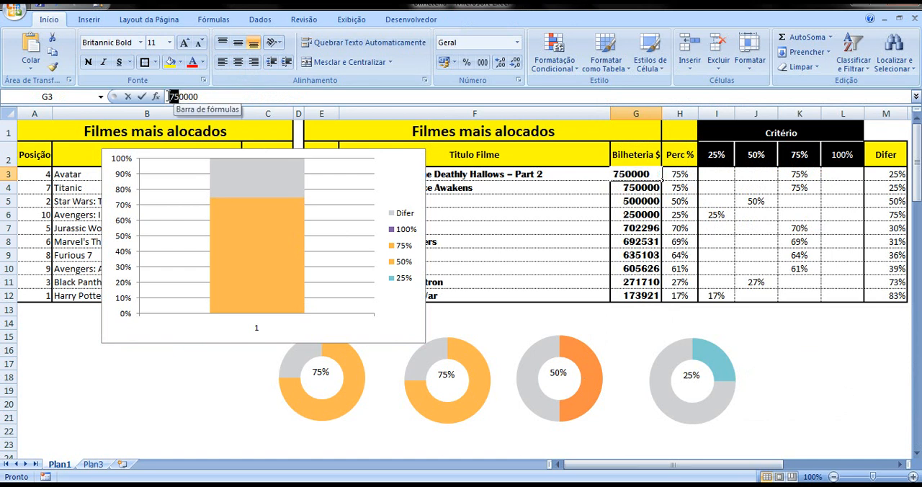
pyautogui.write('50')
pyautogui.click(196, 387)
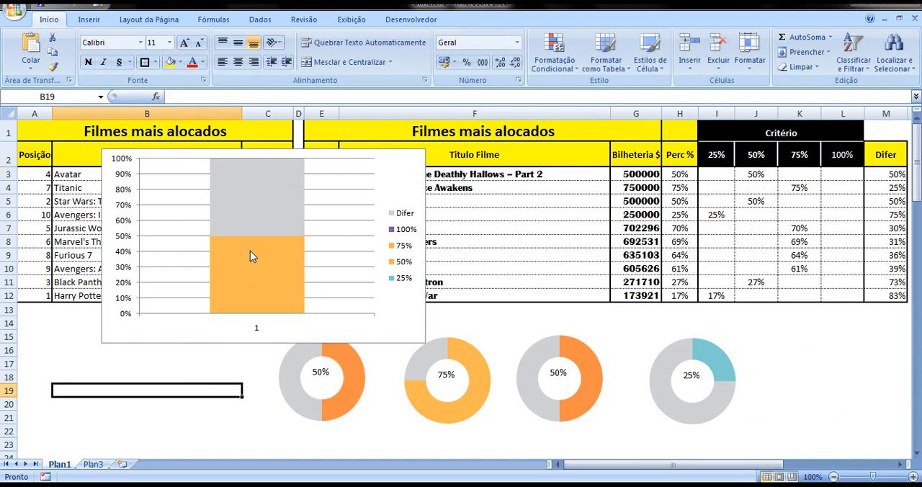
# Change the 50% series' solid fill in the stacked column to the darker recent orange used by the 50% doughnuts
pyautogui.click(250, 250)
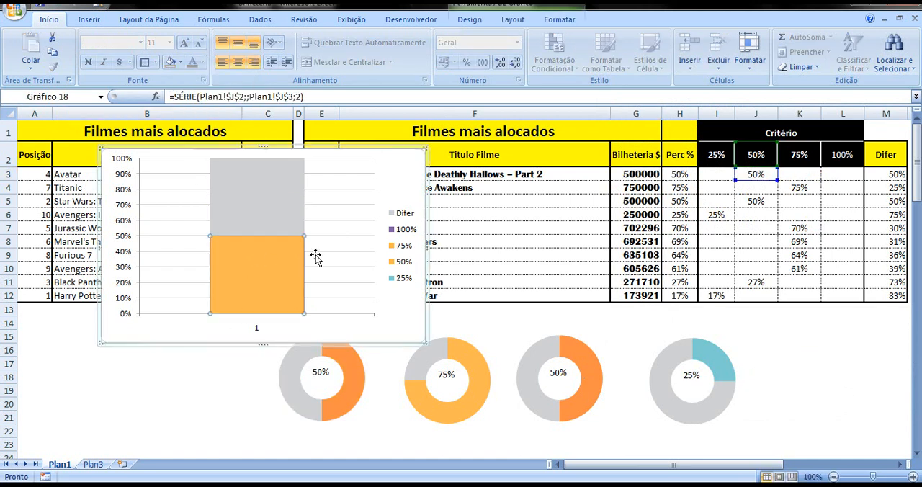
pyautogui.rightClick(272, 258)
pyautogui.click(288, 372)
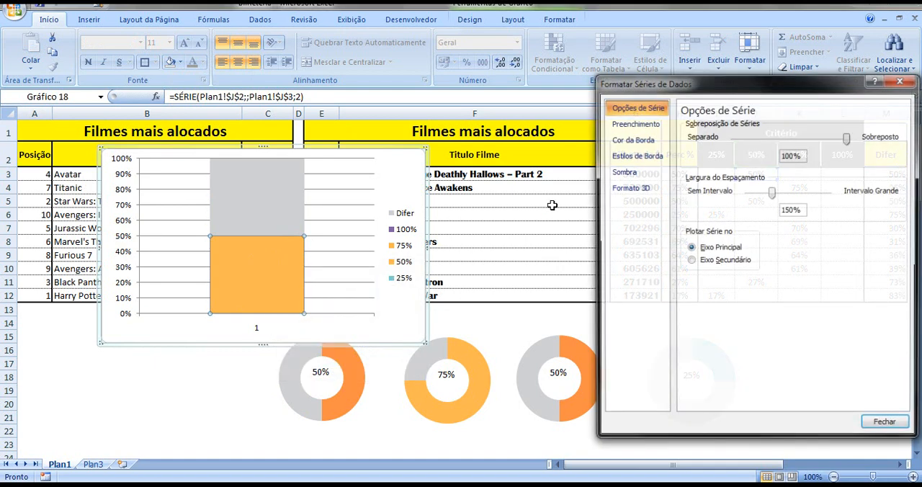
pyautogui.click(635, 124)
pyautogui.click(729, 205)
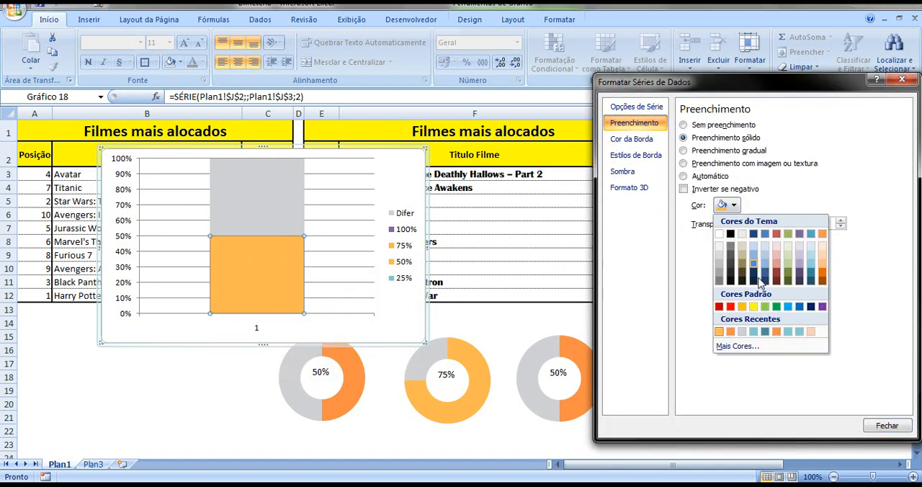
pyautogui.click(730, 331)
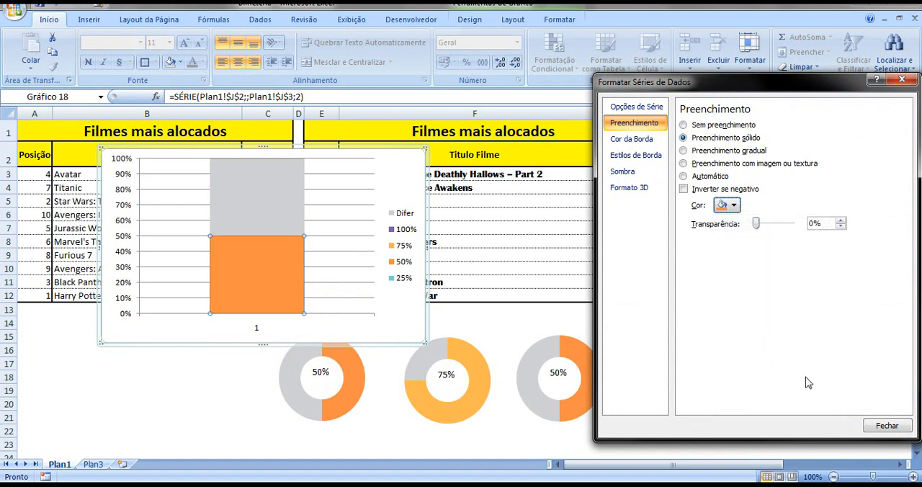
pyautogui.click(886, 426)
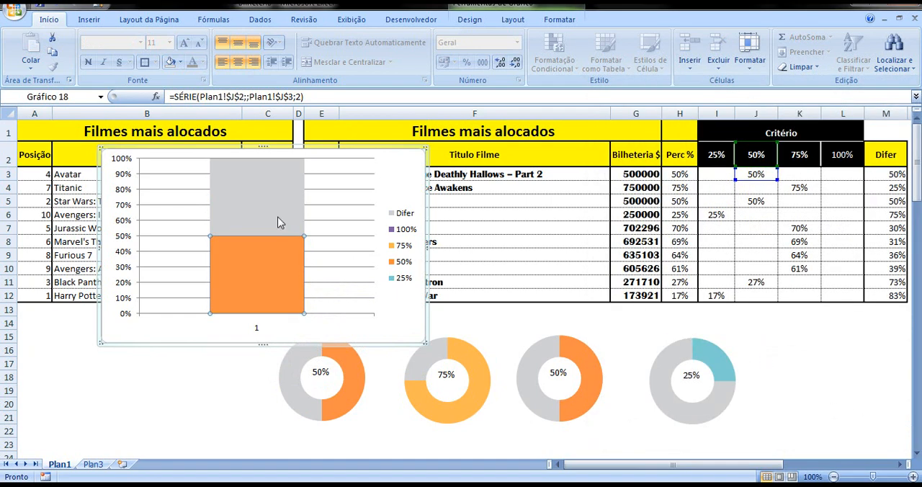
# Set the Bilheteria value in cell G3 to 900000 to bring up the 100% series
pyautogui.click(204, 406)
pyautogui.click(631, 177)
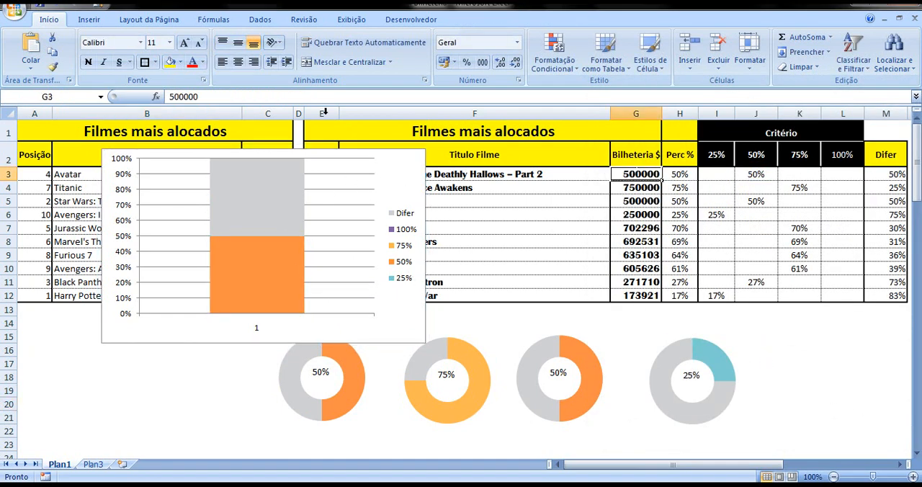
pyautogui.moveTo(177, 97); pyautogui.dragTo(172, 96)
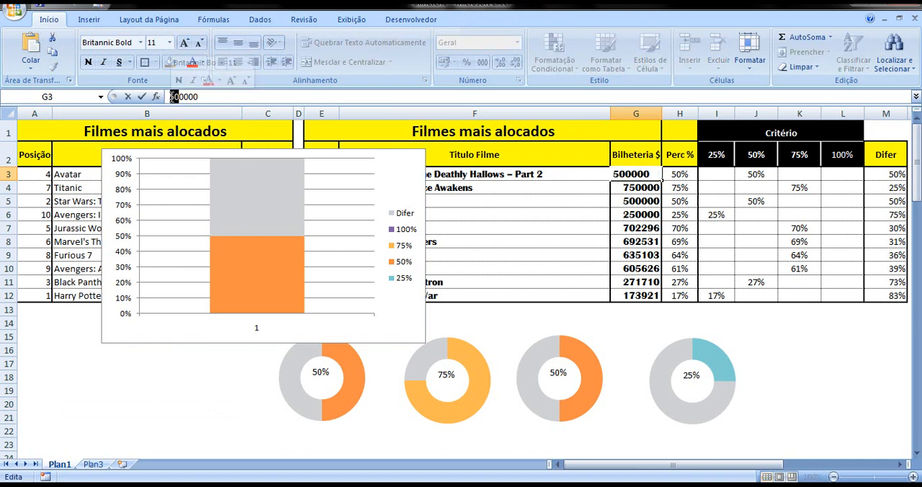
pyautogui.write('9')
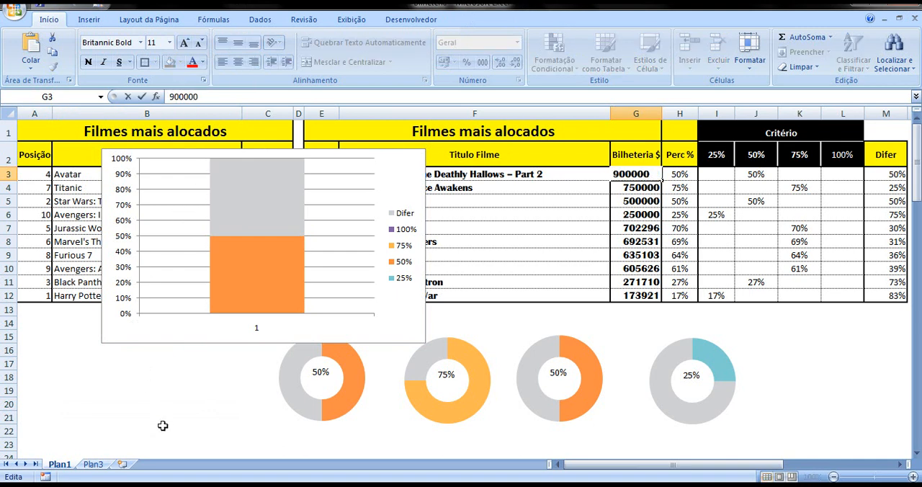
pyautogui.click(156, 413)
# Give the 100% series in the stacked column a solid fill in the recent dark teal that matches the first doughnut
pyautogui.click(252, 245)
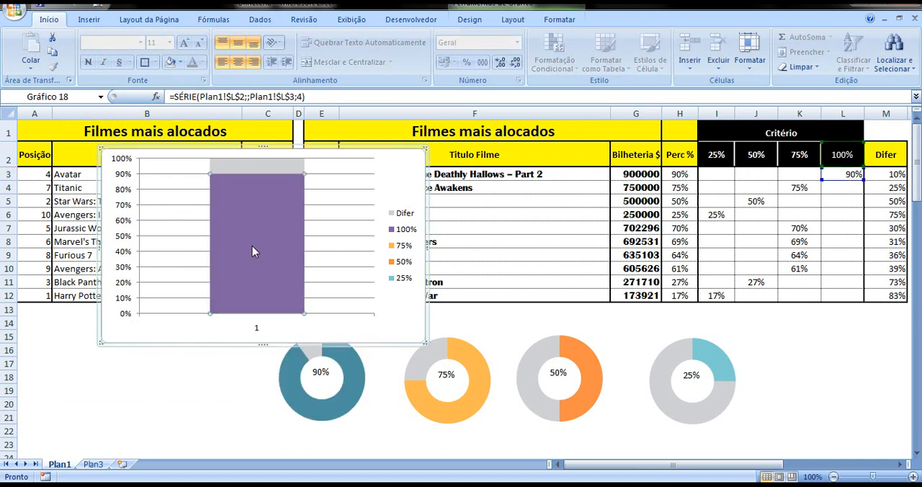
pyautogui.rightClick(252, 245)
pyautogui.click(288, 363)
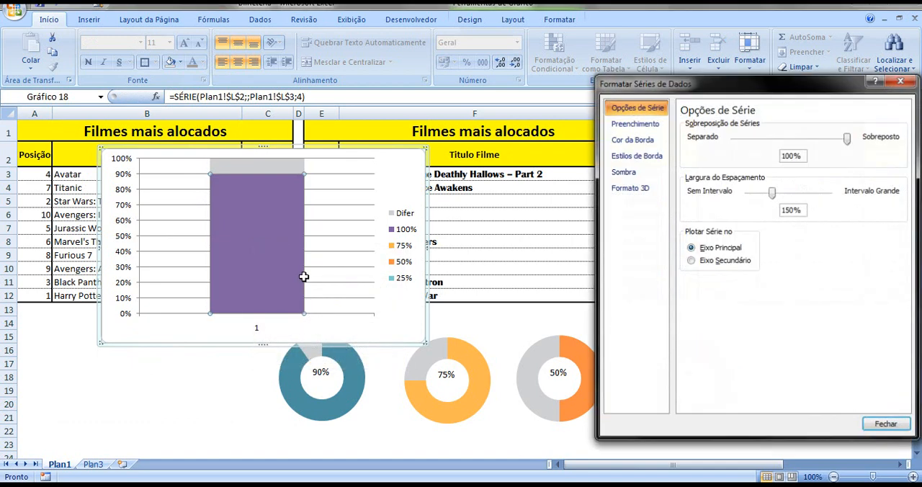
pyautogui.click(635, 123)
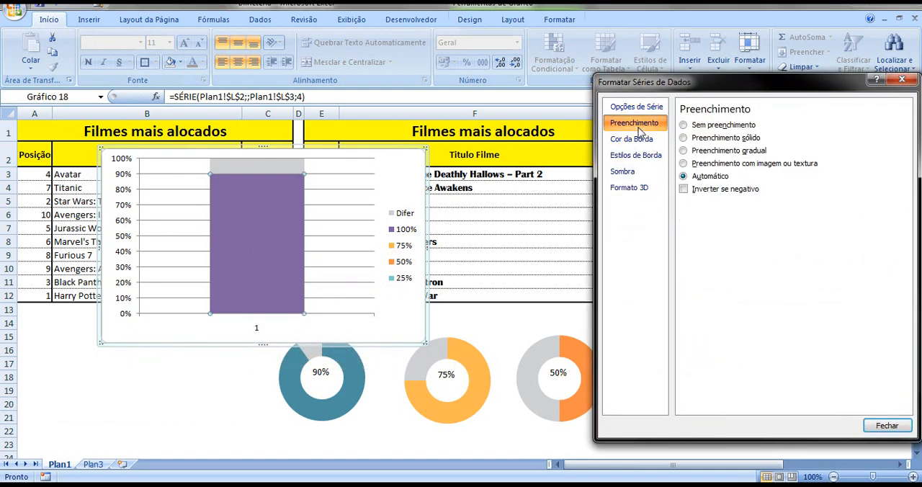
pyautogui.click(702, 137)
pyautogui.click(738, 206)
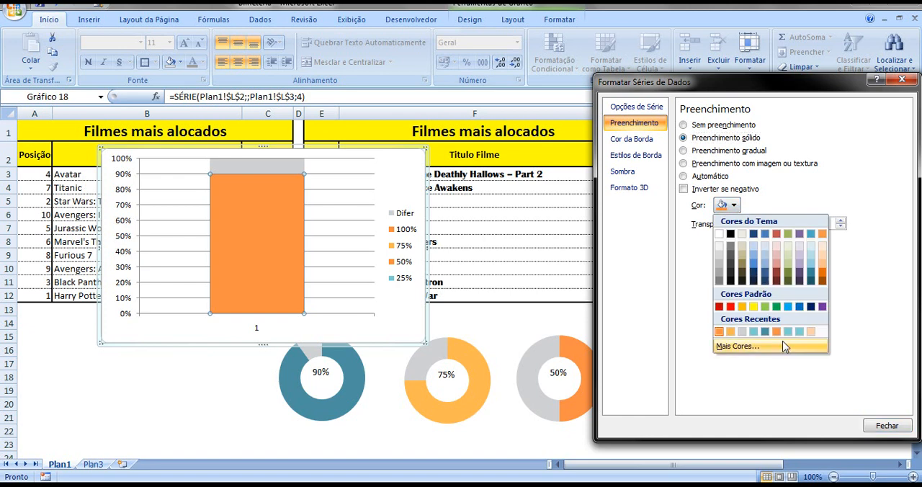
pyautogui.click(765, 332)
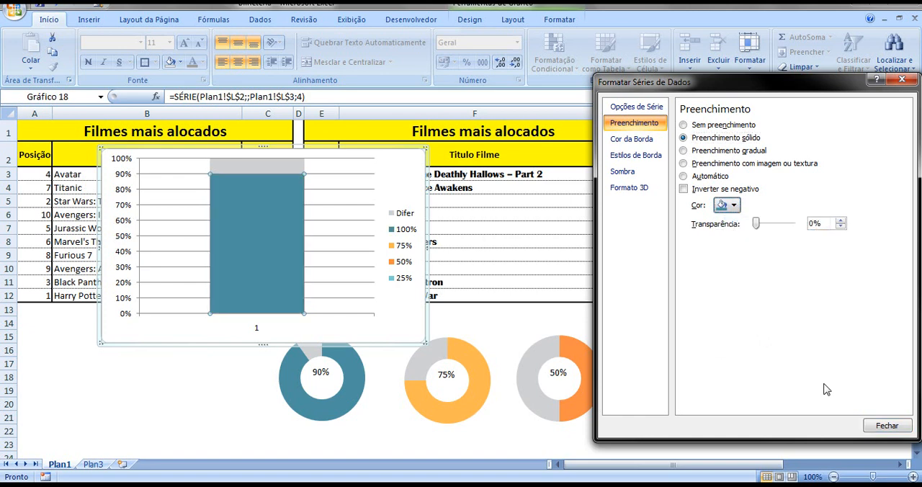
pyautogui.click(884, 425)
pyautogui.click(213, 377)
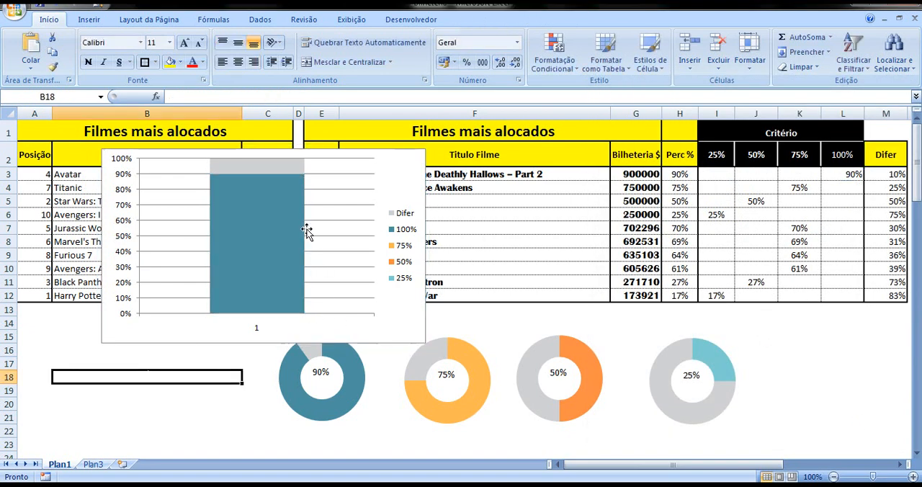
# Delete the stacked column chart's legend and remove its major horizontal gridlines
pyautogui.click(402, 247)
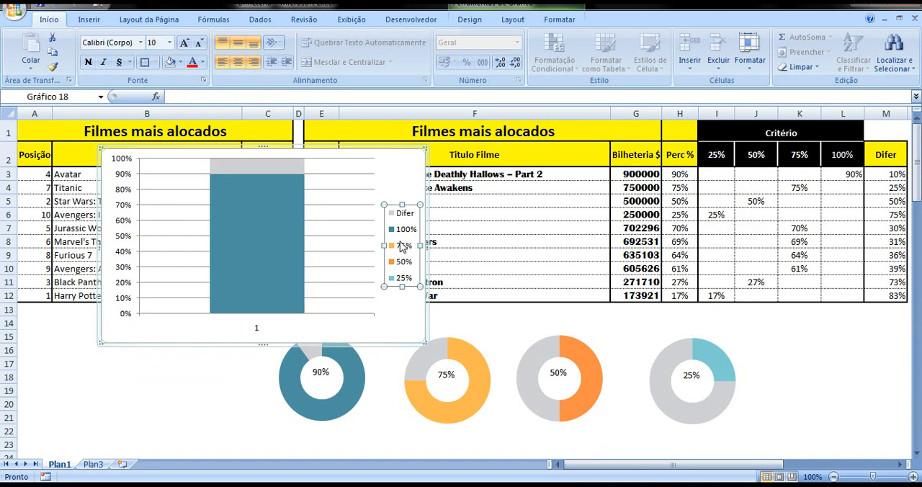
pyautogui.press('Delete')
pyautogui.click(364, 220)
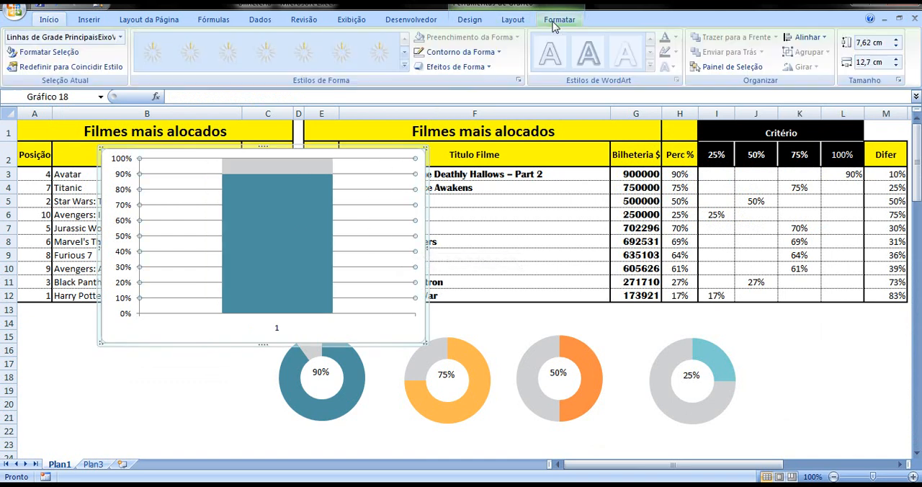
pyautogui.click(523, 25)
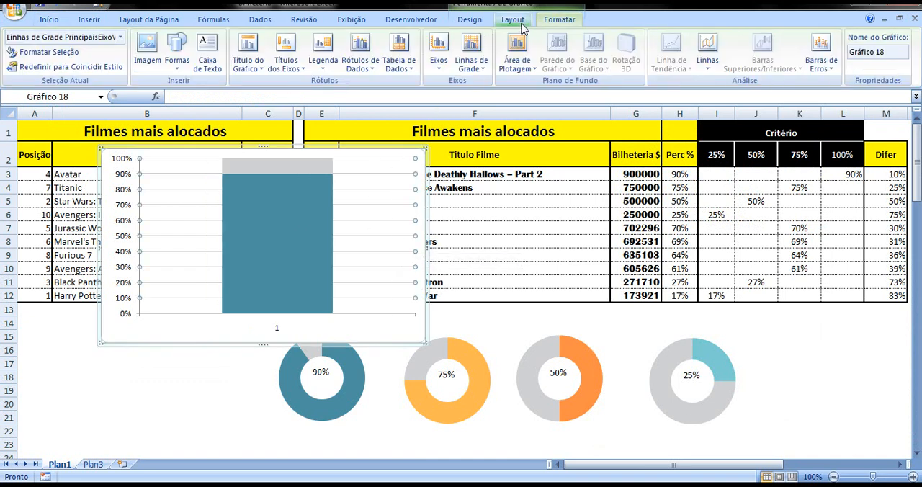
pyautogui.click(471, 57)
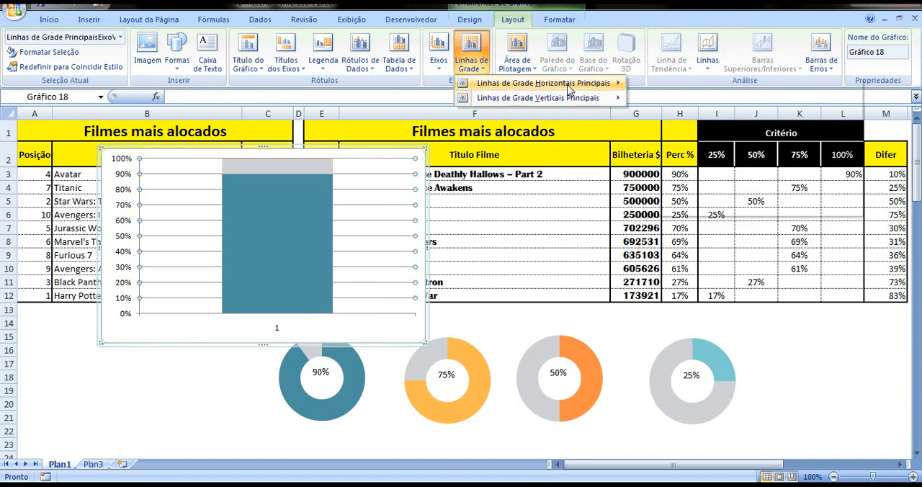
pyautogui.moveTo(569, 85)
pyautogui.click(678, 103)
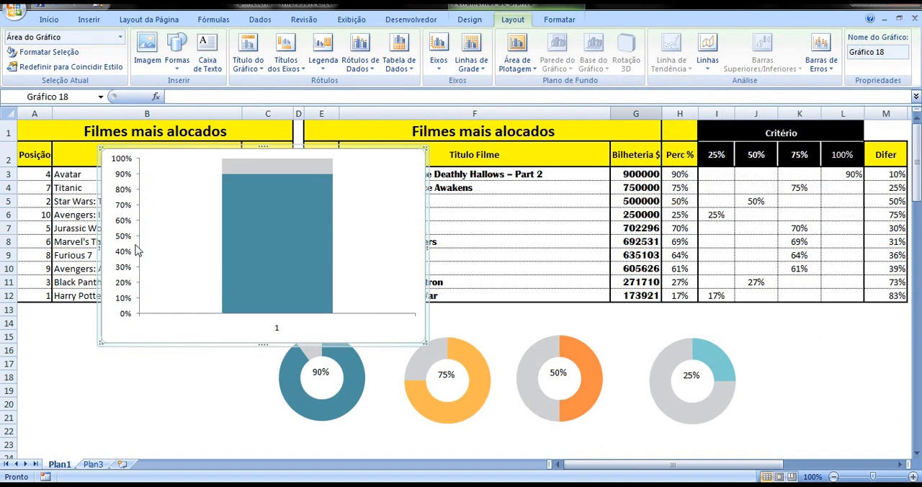
# Delete the vertical value axis and the horizontal category axis from the stacked column chart
pyautogui.click(121, 220)
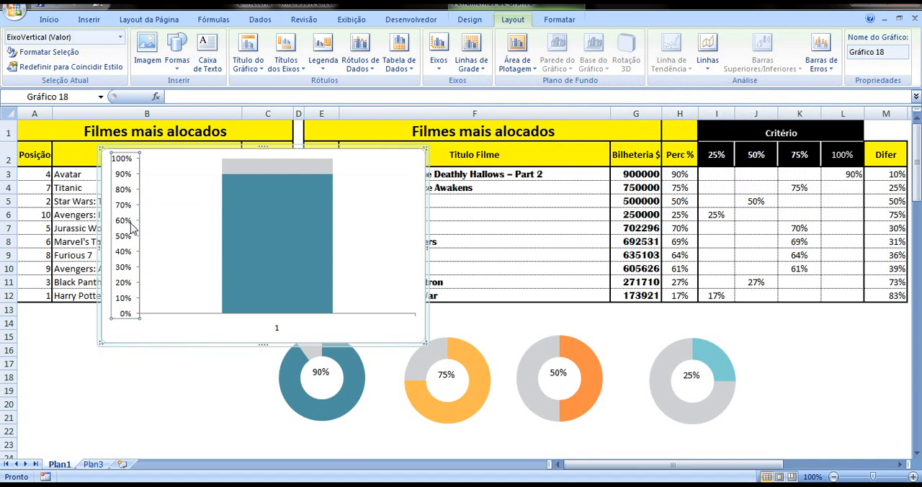
pyautogui.press('Delete')
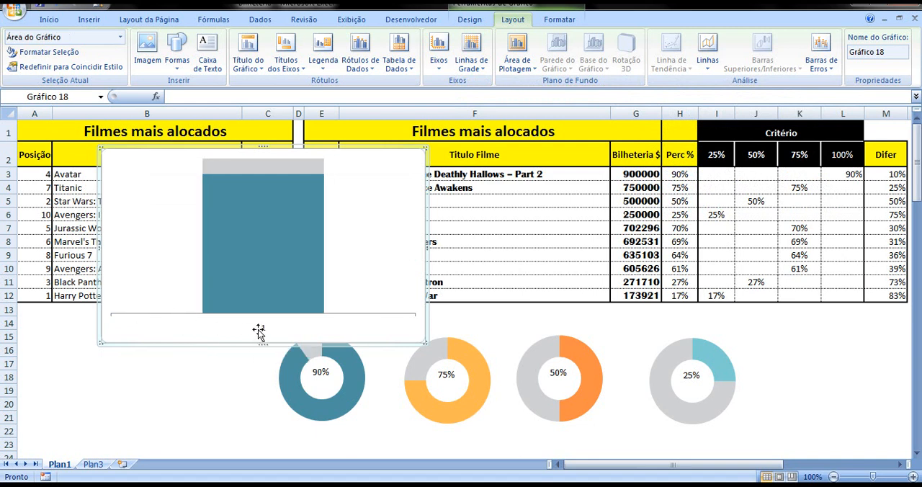
pyautogui.click(161, 311)
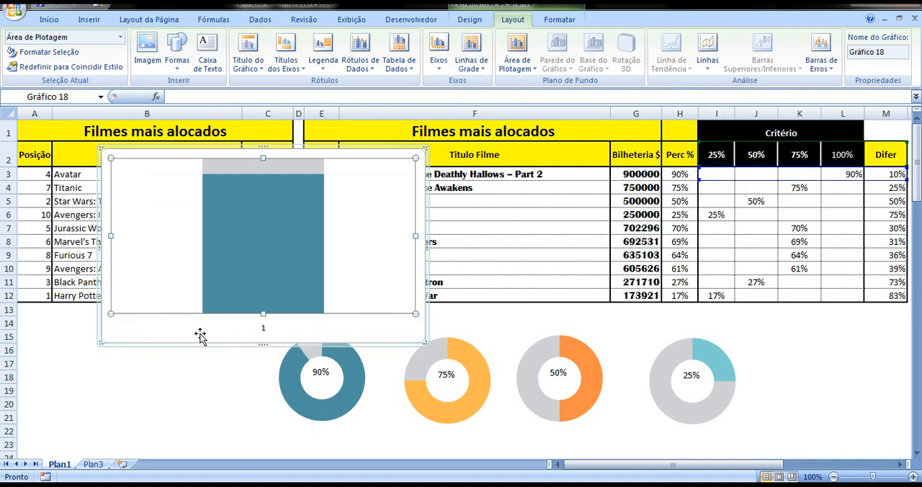
pyautogui.click(264, 330)
pyautogui.press('Delete')
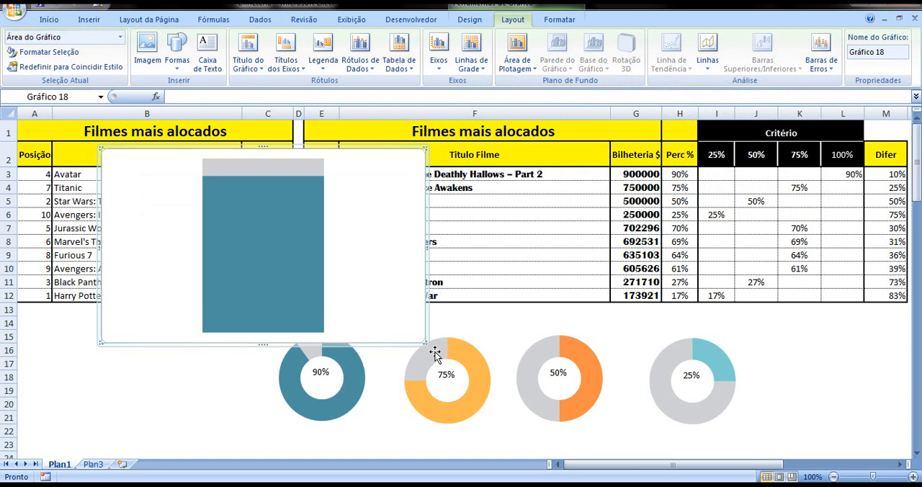
# Shrink the column chart to about 6.4 cm high by 3 cm wide and place it below the first table, from about row 16
pyautogui.moveTo(427, 346); pyautogui.dragTo(178, 312)
pyautogui.moveTo(152, 152); pyautogui.dragTo(92, 317)
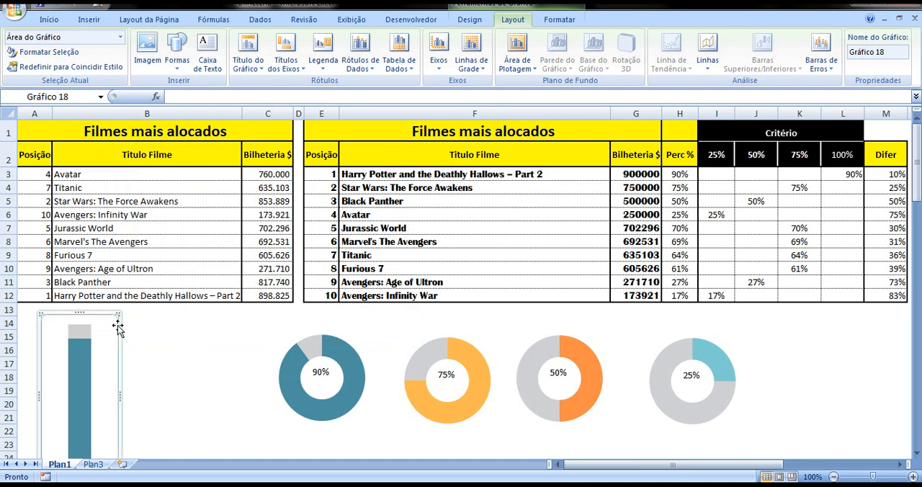
pyautogui.scroll(-2, 171, 361)
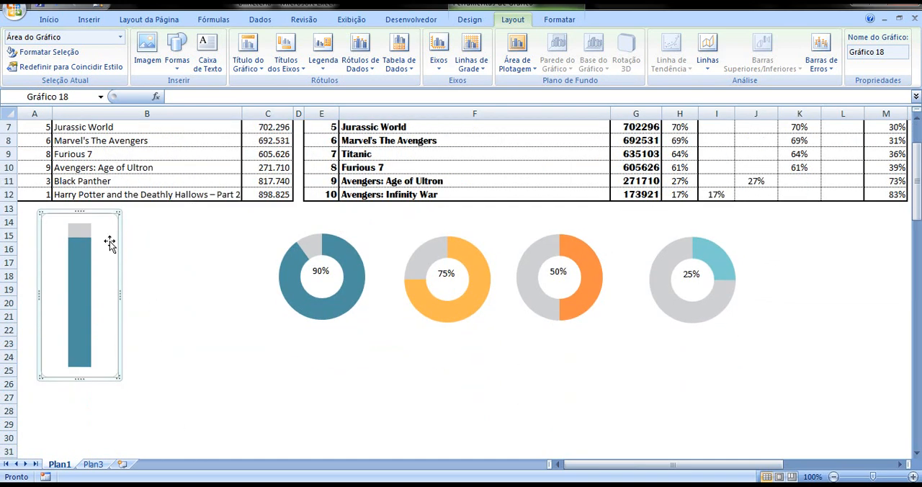
pyautogui.moveTo(110, 215); pyautogui.dragTo(115, 246)
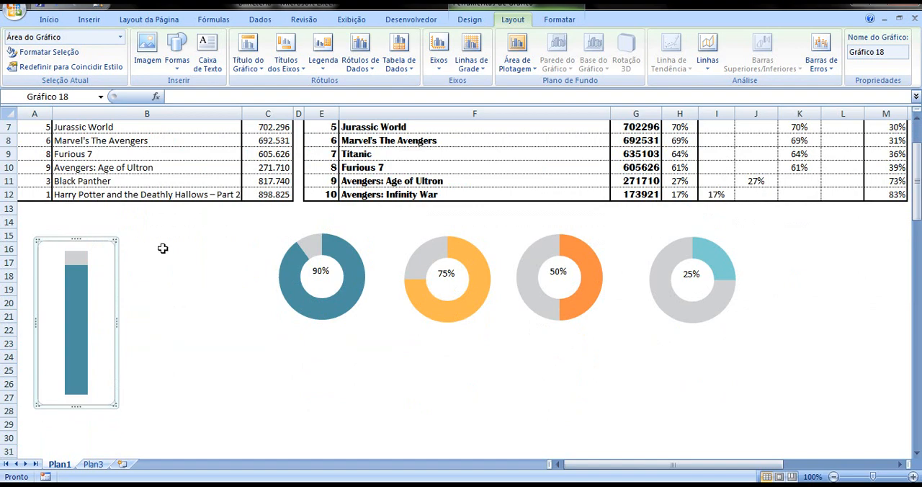
pyautogui.scroll(2, 163, 249)
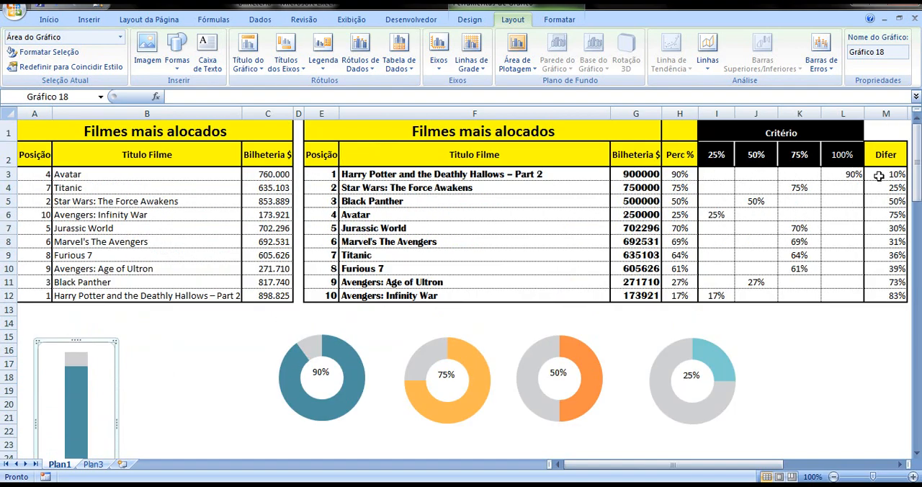
# Duplicate the first doughnut's percentage text box linked to H3 and place the copy just above the column chart
pyautogui.scroll(-2, 256, 302)
pyautogui.click(321, 312)
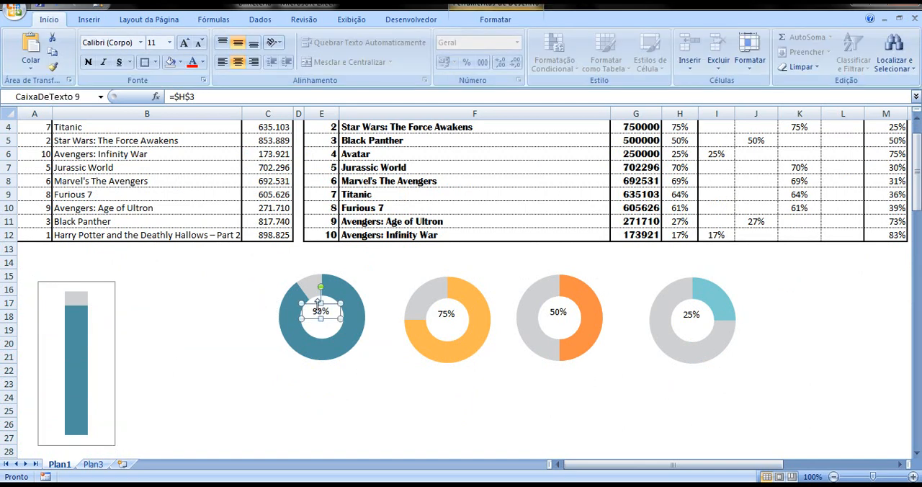
pyautogui.hotkey('ctrl', 'c')
pyautogui.hotkey('ctrl', 'v')
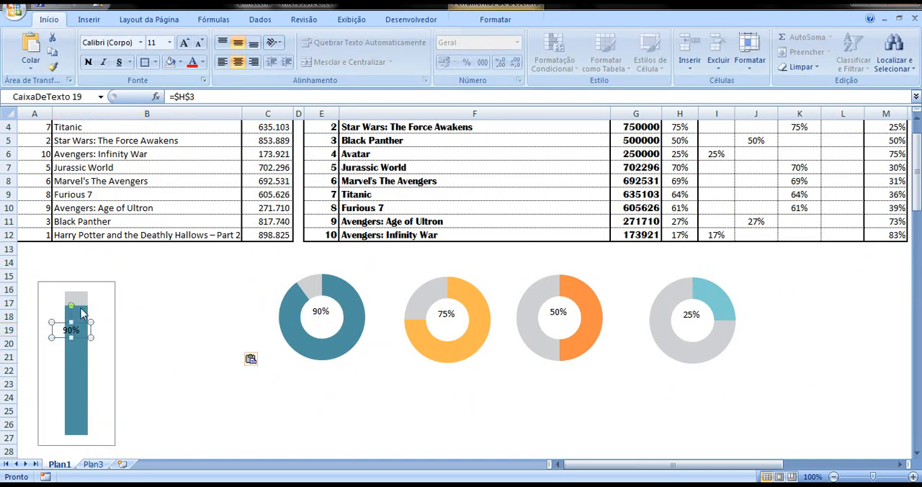
pyautogui.moveTo(80, 324); pyautogui.dragTo(85, 266)
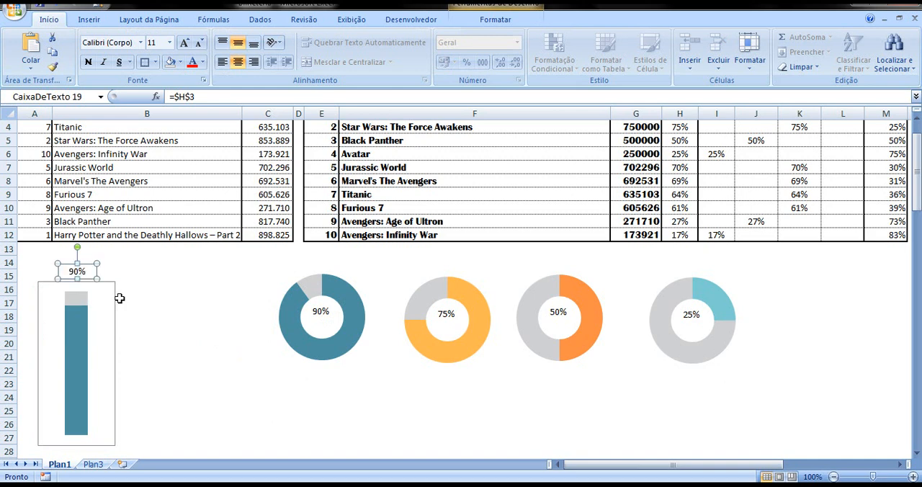
pyautogui.click(123, 300)
# Set the column chart area's shape fill to Sem Preenchimento (no fill)
pyautogui.click(110, 286)
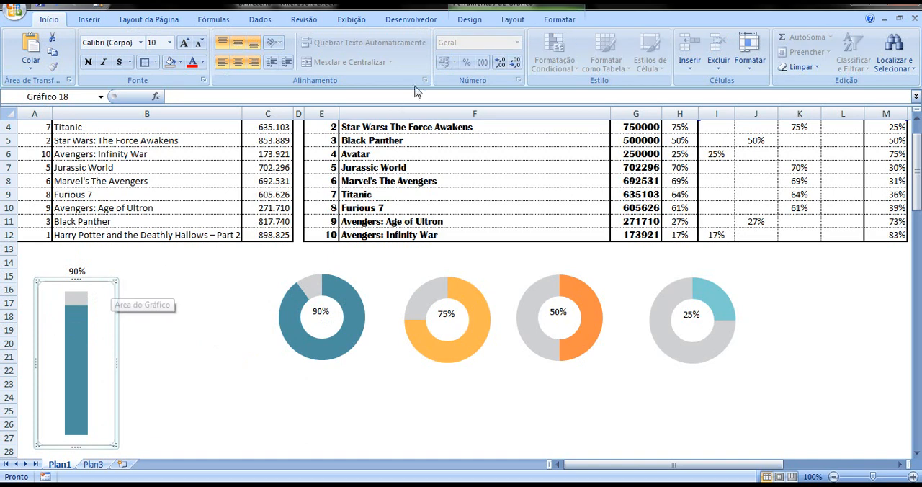
pyautogui.click(544, 20)
pyautogui.click(514, 36)
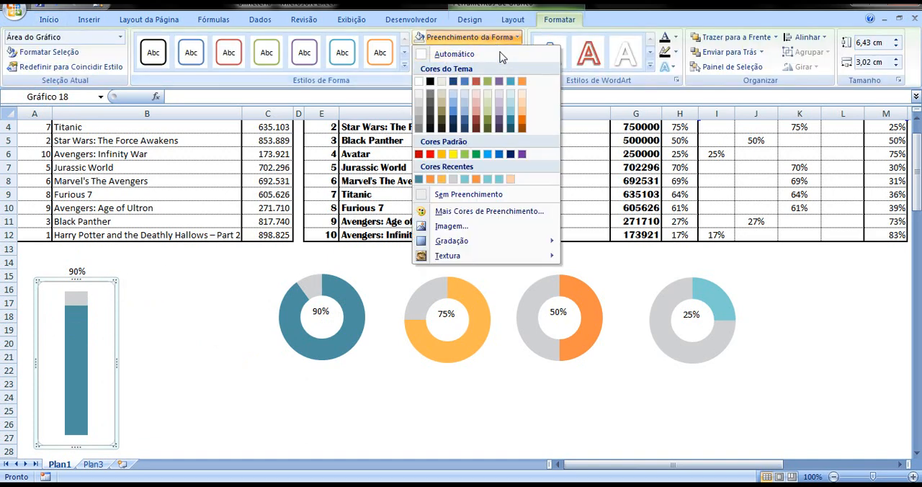
pyautogui.click(446, 195)
pyautogui.click(156, 304)
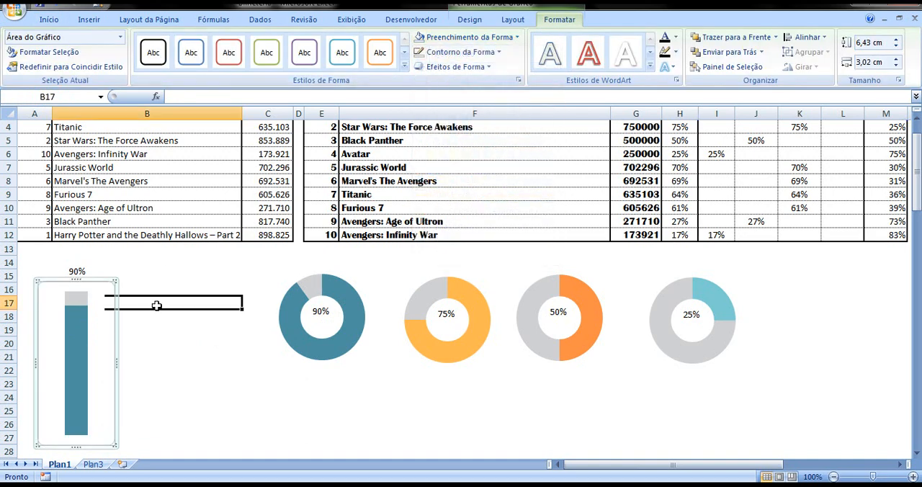
# Set the column chart area's shape outline to Sem Contorno (no outline)
pyautogui.click(102, 289)
pyautogui.click(559, 19)
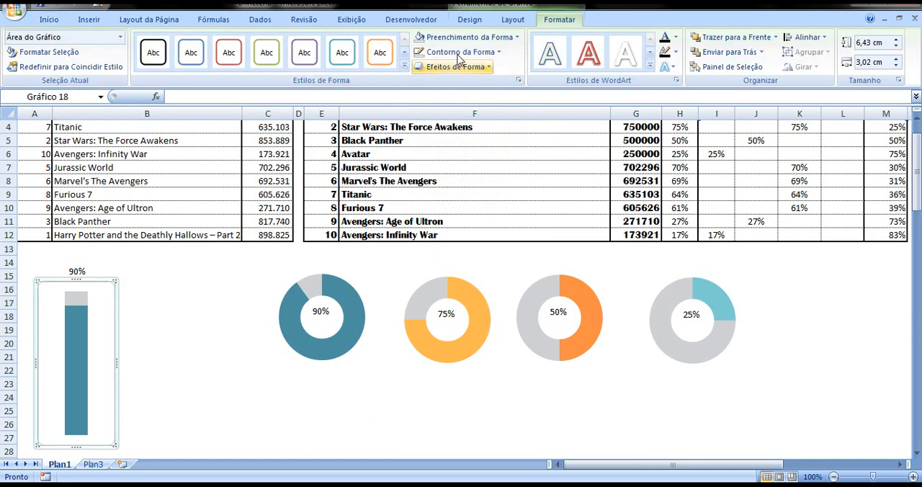
pyautogui.click(464, 56)
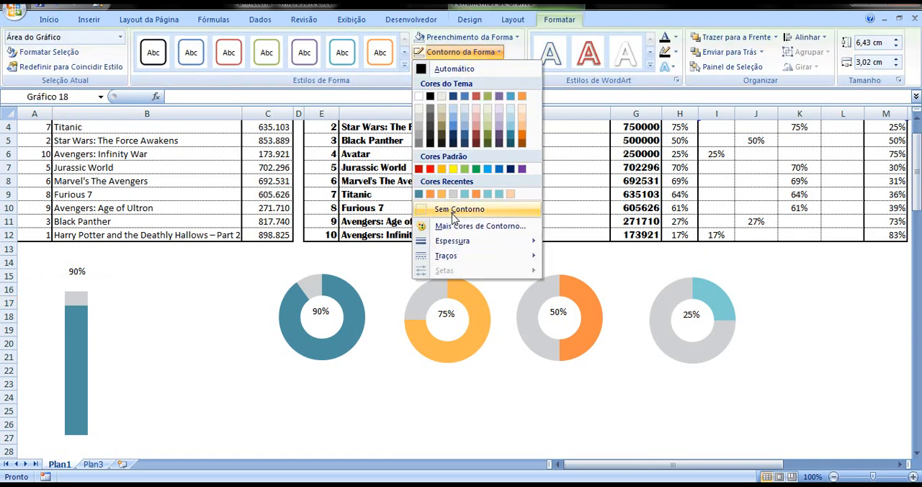
pyautogui.click(185, 342)
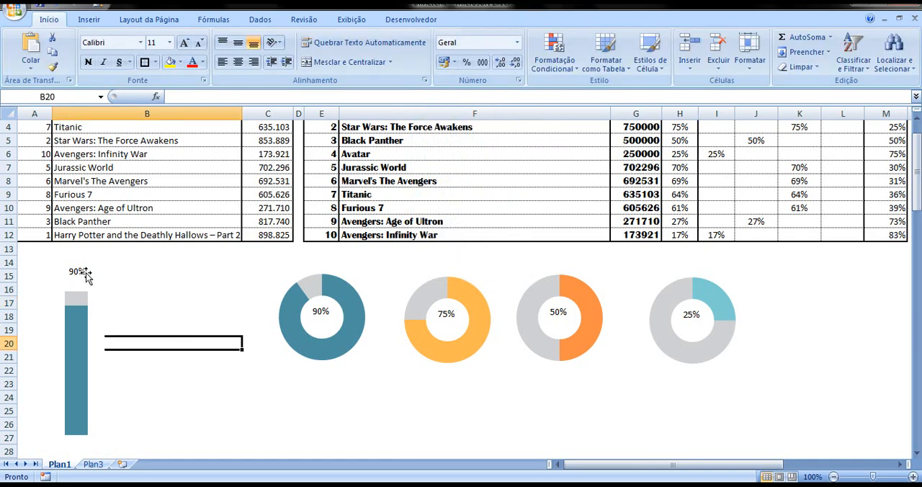
# Duplicate the column chart together with its percentage text box and place the copy beside the original, over column B from about row 14
pyautogui.click(83, 296)
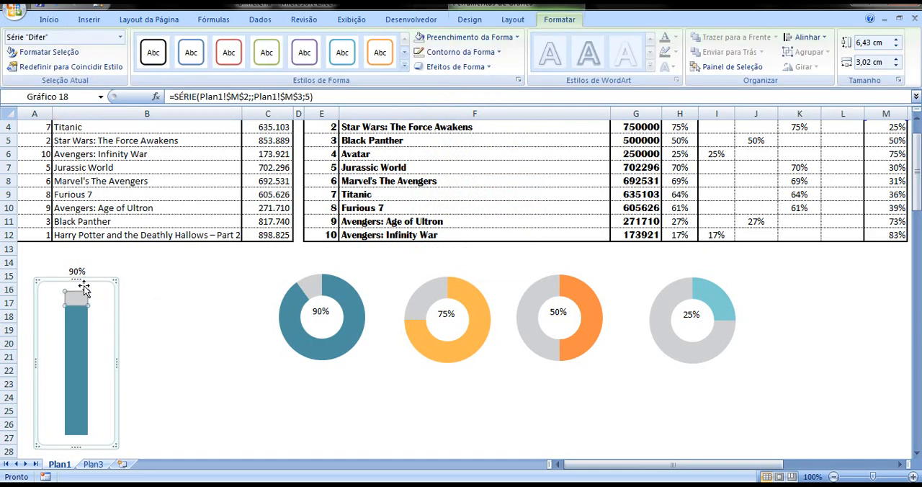
pyautogui.click(127, 293)
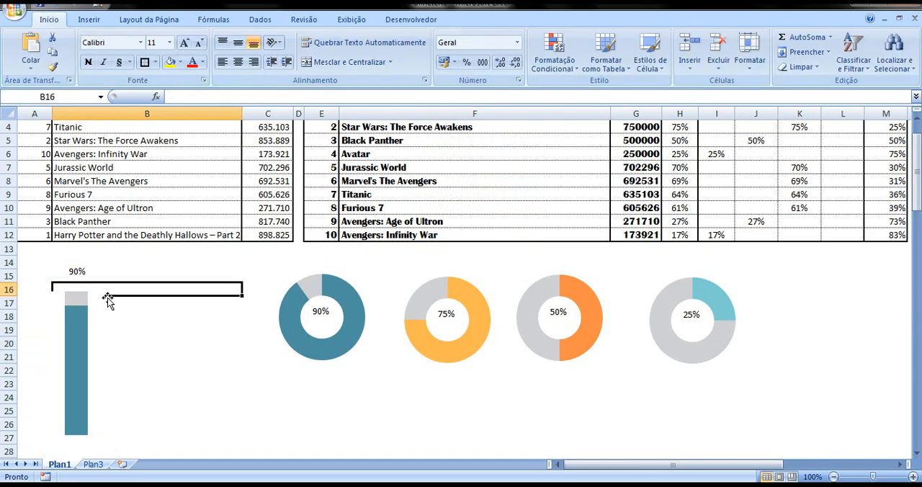
pyautogui.click(90, 274)
pyautogui.click(83, 271)
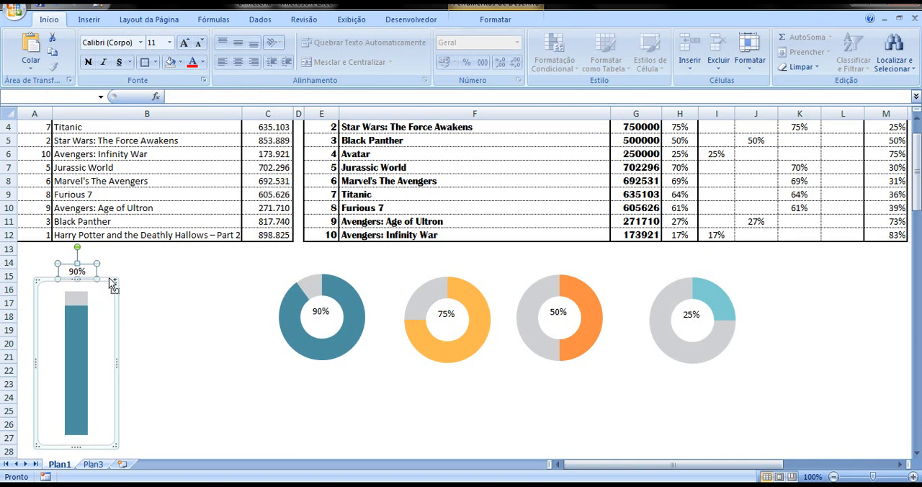
pyautogui.hotkey('ctrl', 'v')
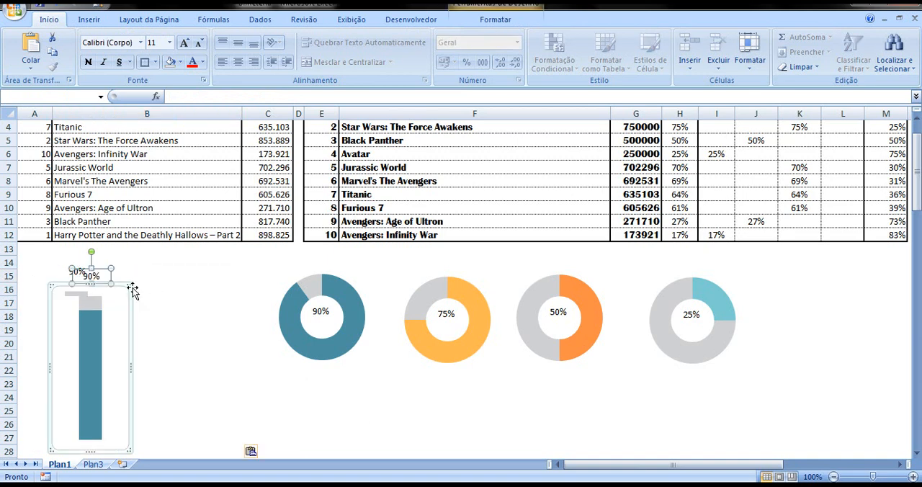
pyautogui.moveTo(121, 284); pyautogui.dragTo(189, 283)
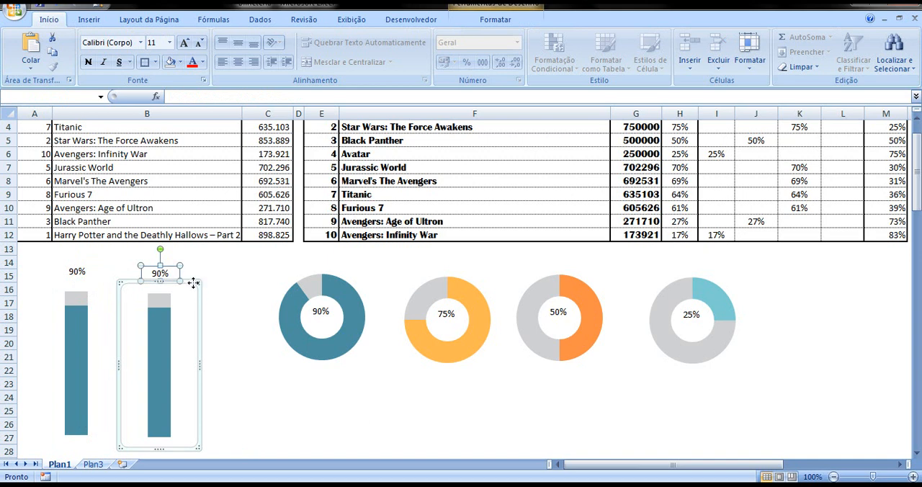
pyautogui.click(208, 285)
# Link the copied column chart's percentage text box to cell H4
pyautogui.click(161, 270)
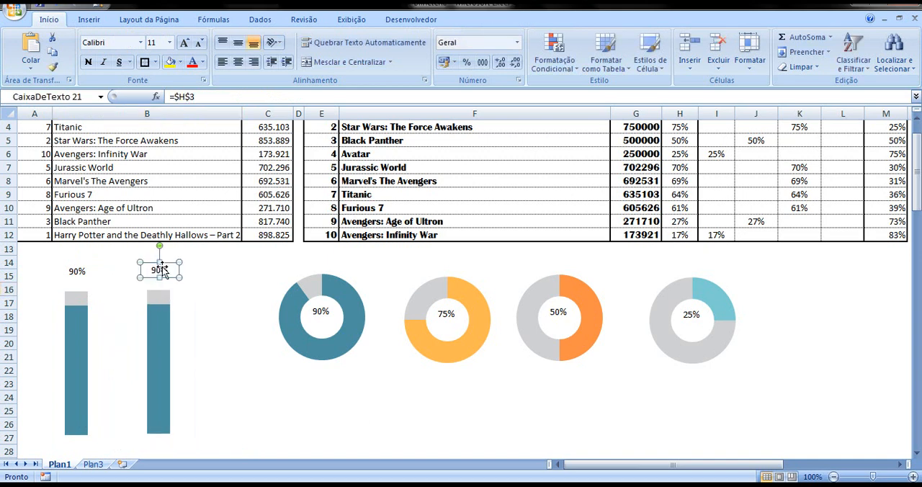
pyautogui.click(201, 96)
pyautogui.press('BackSpace')
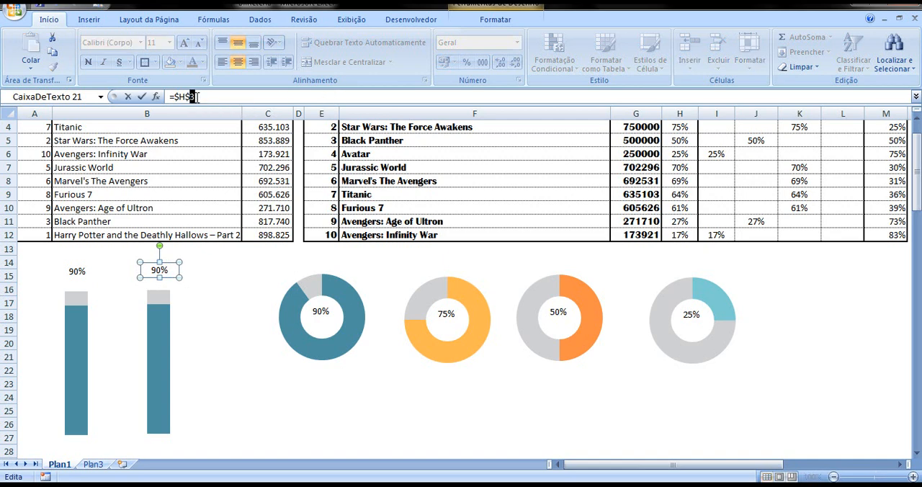
pyautogui.write('4')
pyautogui.press('Return')
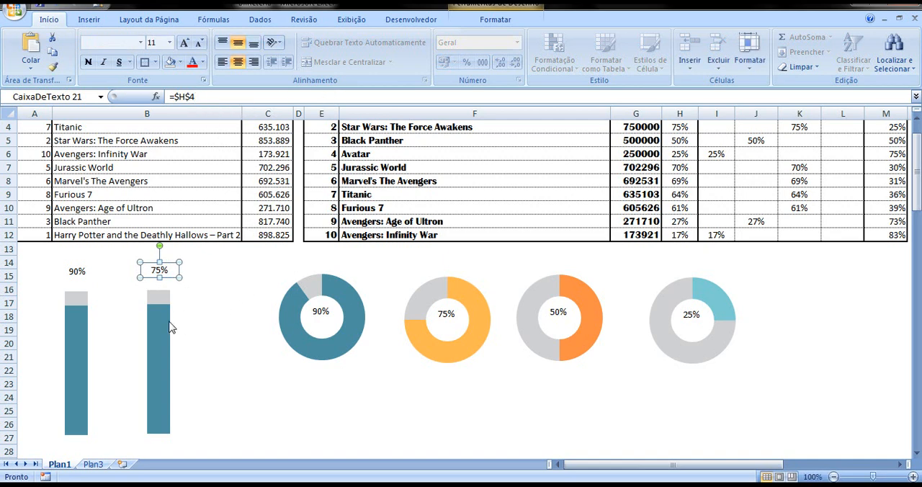
# Examine the series formulas of the copied column chart and the original one
pyautogui.click(171, 327)
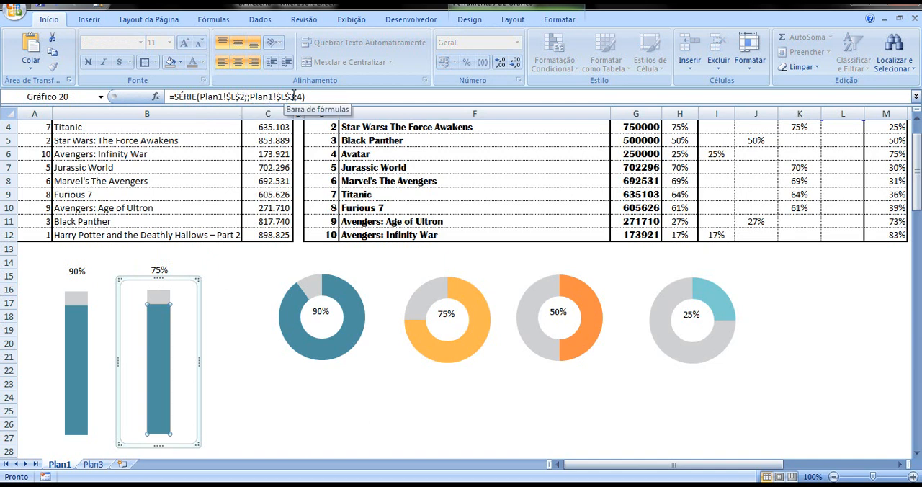
pyautogui.click(294, 96)
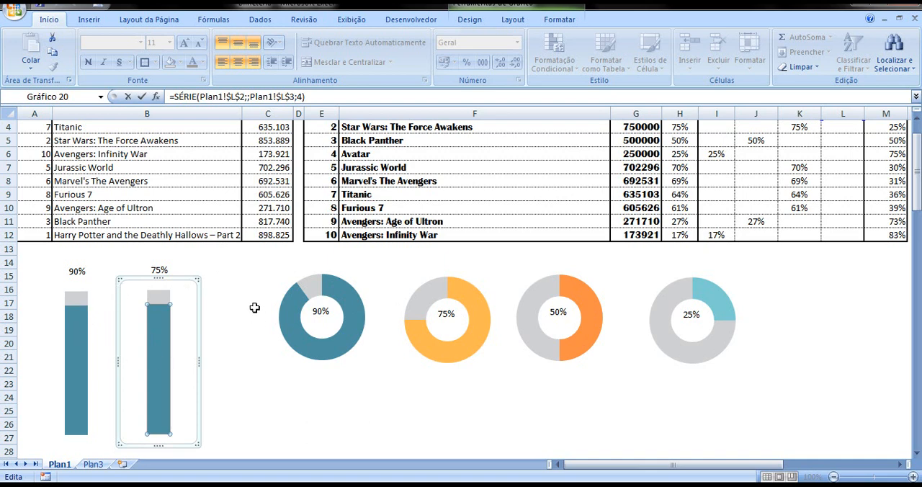
pyautogui.click(79, 298)
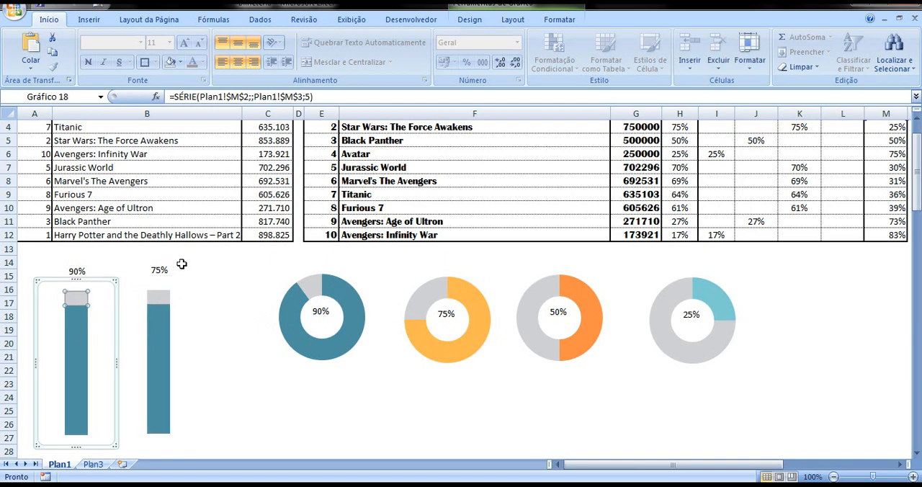
pyautogui.click(229, 307)
pyautogui.click(108, 298)
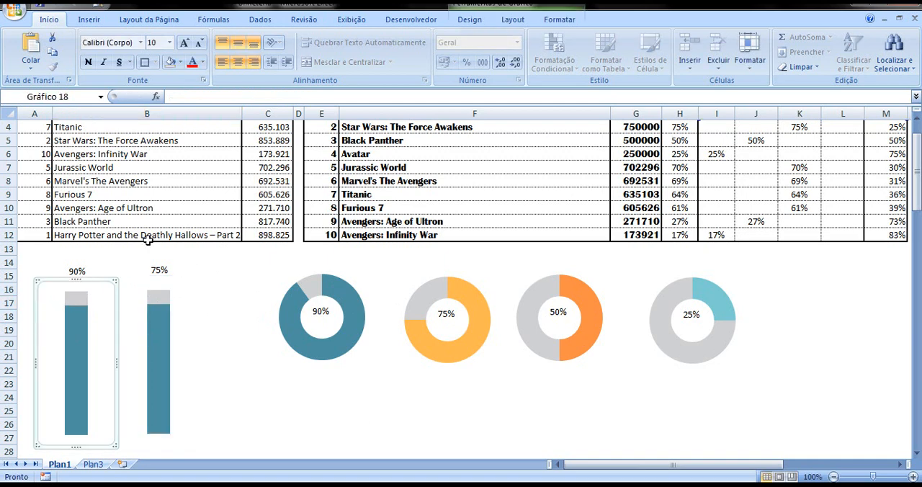
pyautogui.click(79, 320)
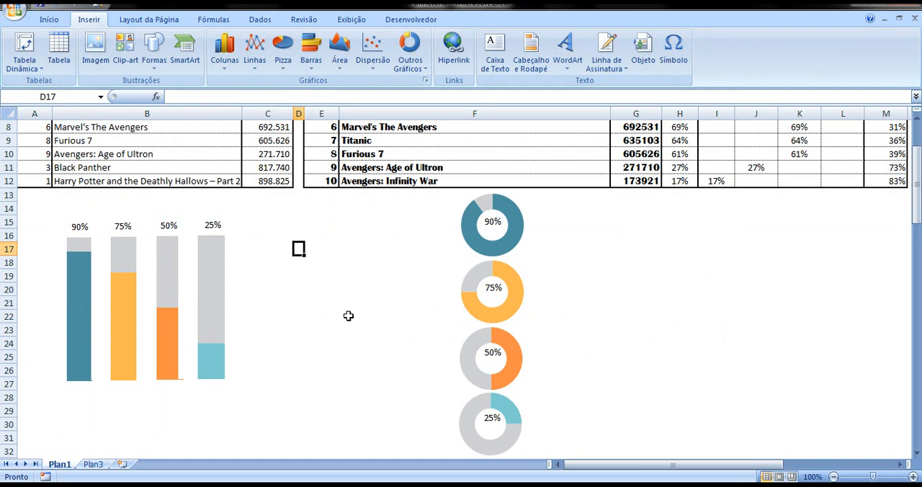
# Examine the name and value references of the 25% series in the fourth column chart's data source
pyautogui.click(213, 255)
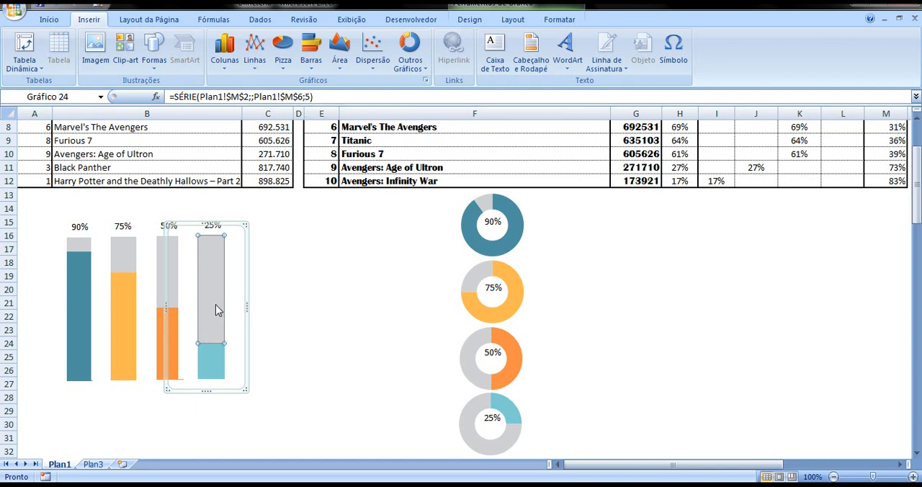
pyautogui.moveTo(216, 304)
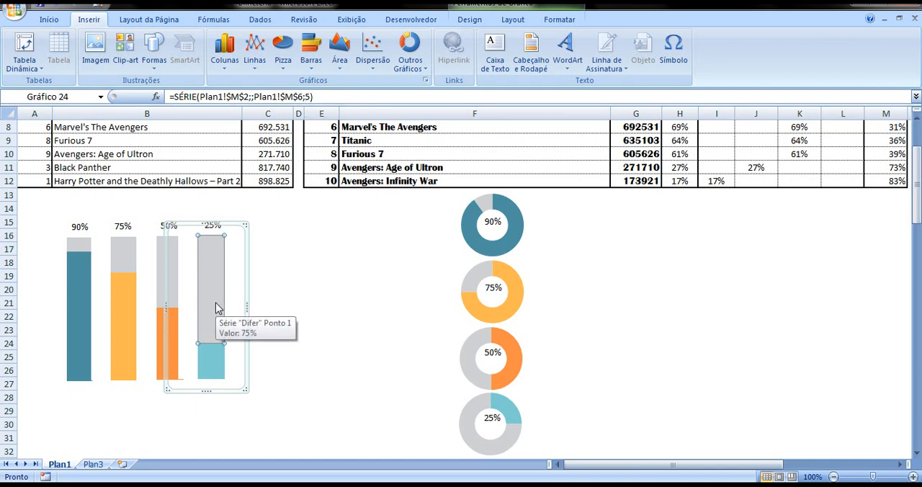
pyautogui.rightClick(215, 302)
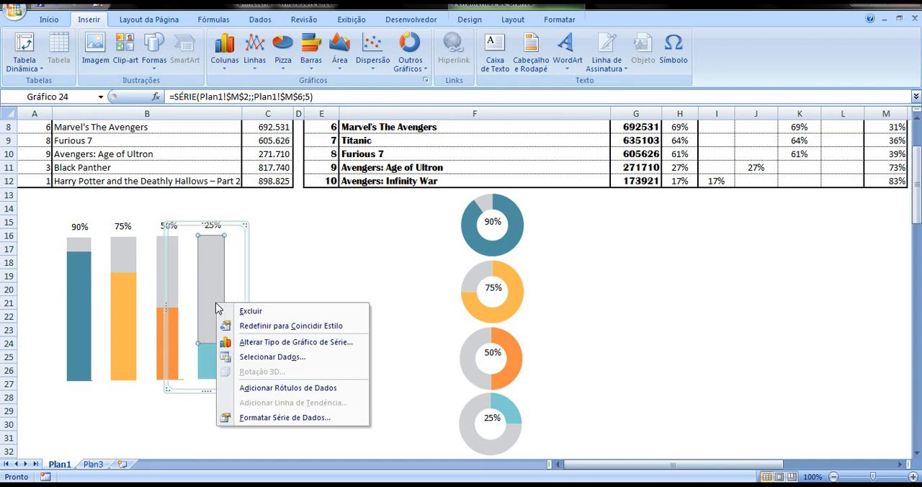
pyautogui.click(267, 358)
pyautogui.click(48, 201)
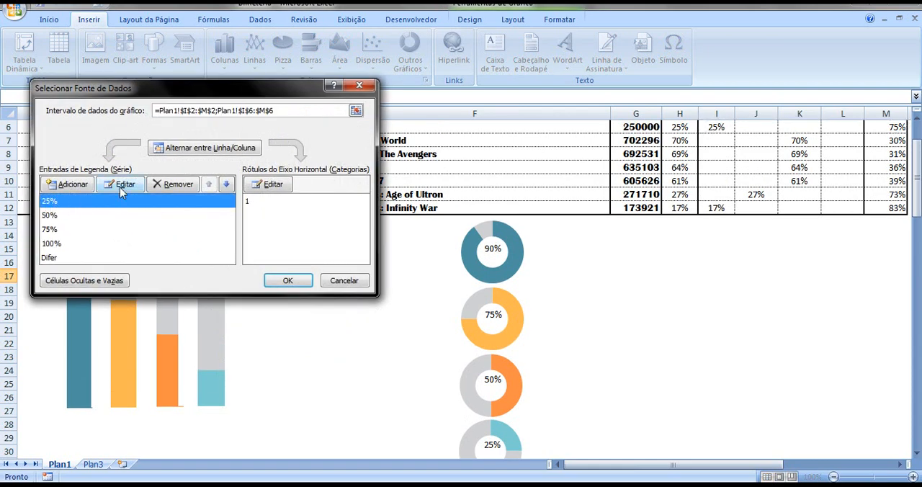
pyautogui.click(121, 184)
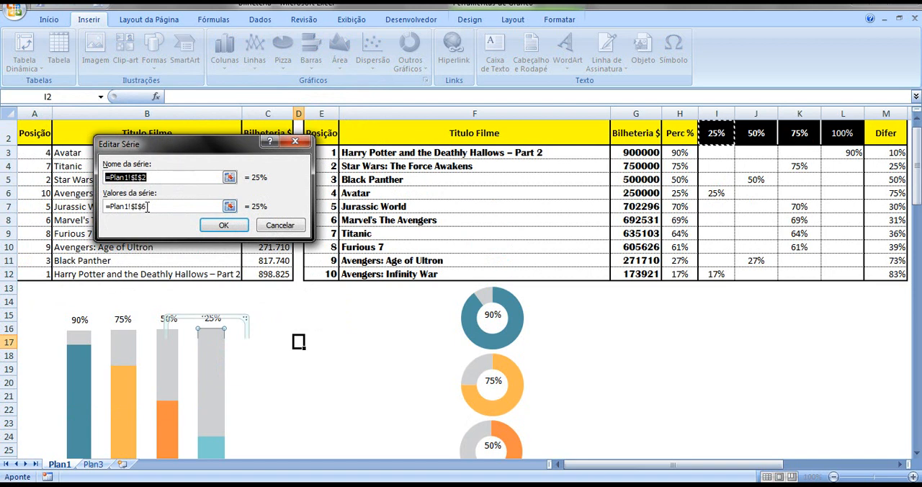
pyautogui.click(278, 229)
pyautogui.click(364, 89)
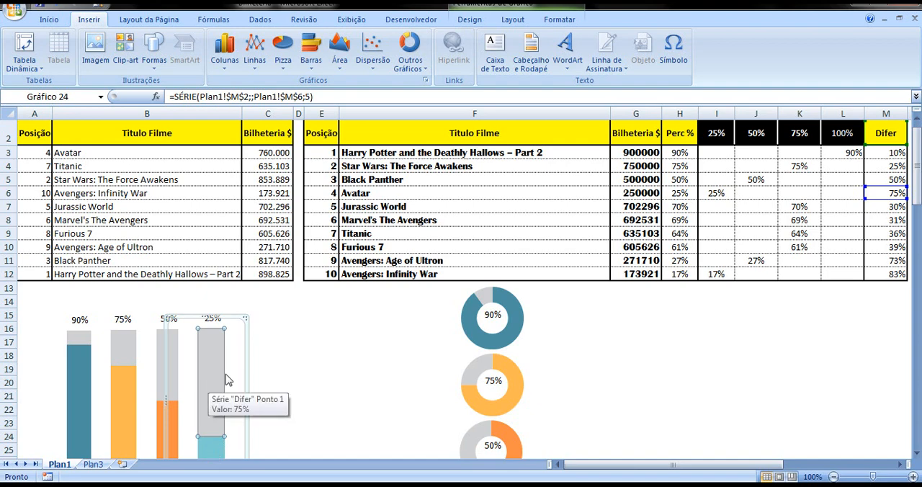
# Review the fourth column chart's data source again, checking the cell references of both the 25% and 50% series
pyautogui.click(281, 369)
pyautogui.click(232, 358)
pyautogui.rightClick(232, 357)
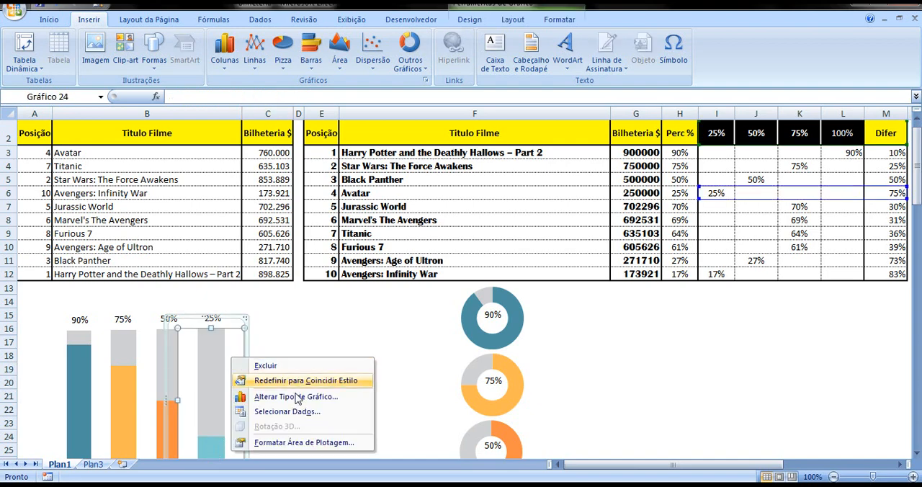
pyautogui.click(288, 411)
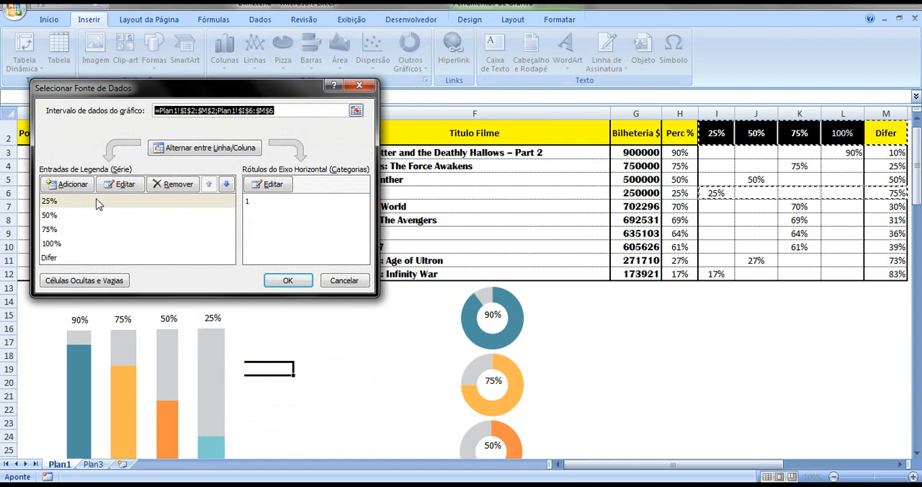
pyautogui.click(48, 201)
pyautogui.click(113, 190)
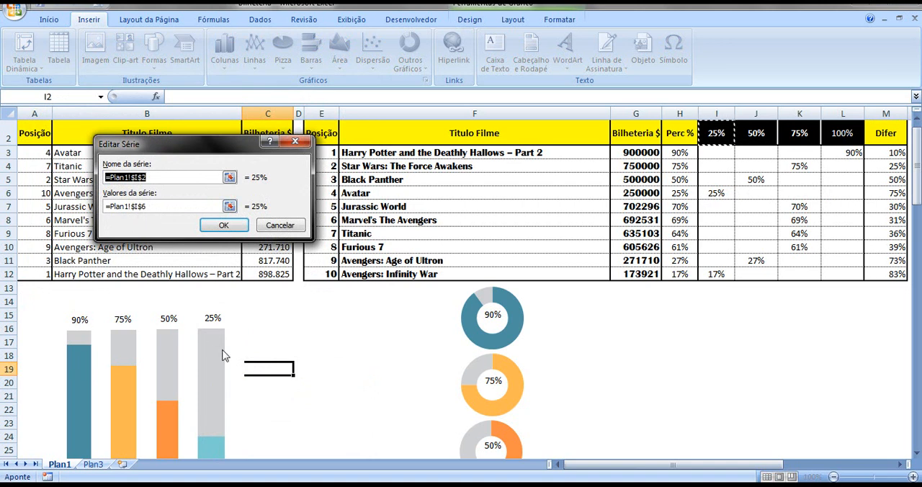
pyautogui.click(272, 227)
pyautogui.click(49, 214)
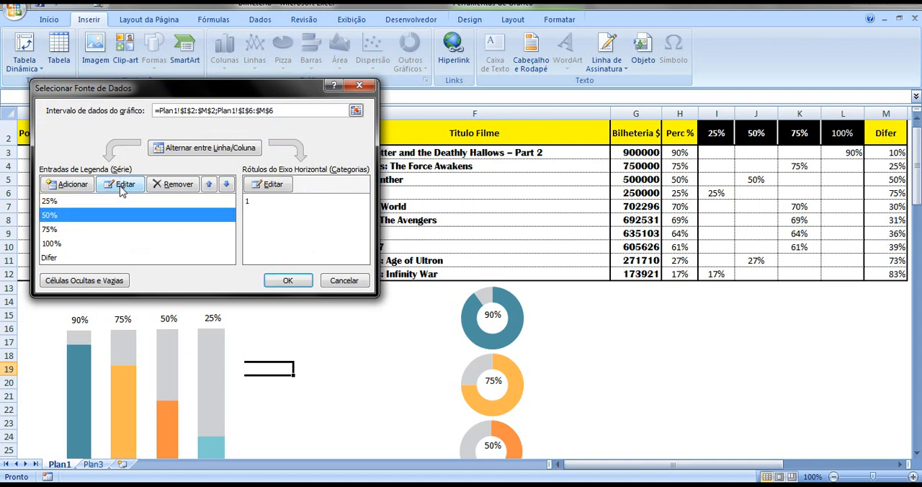
pyautogui.click(120, 184)
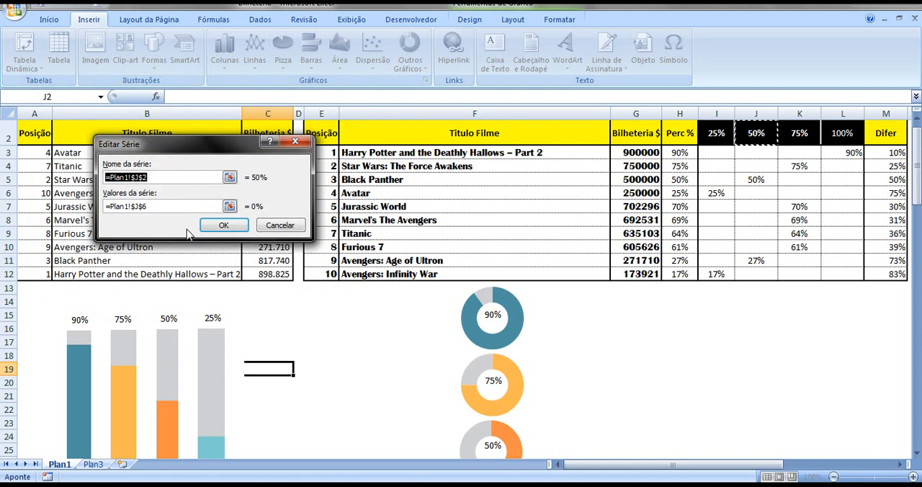
pyautogui.click(278, 225)
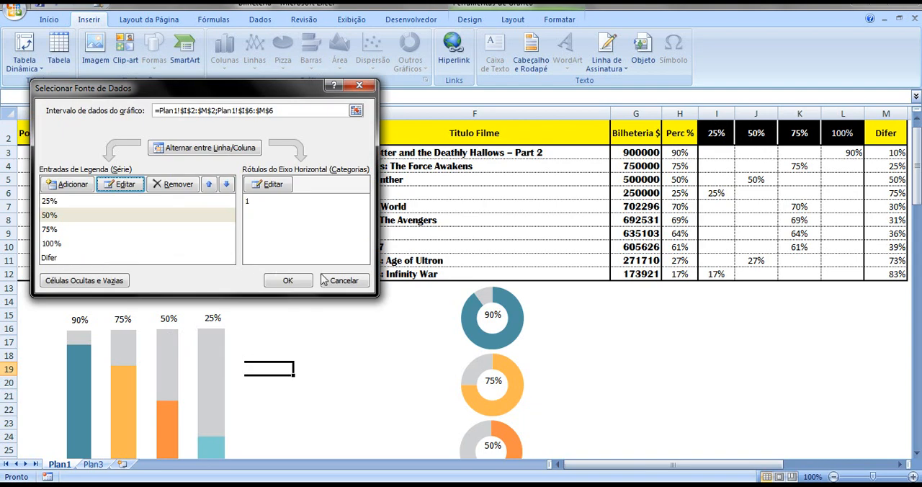
pyautogui.click(338, 280)
pyautogui.click(298, 355)
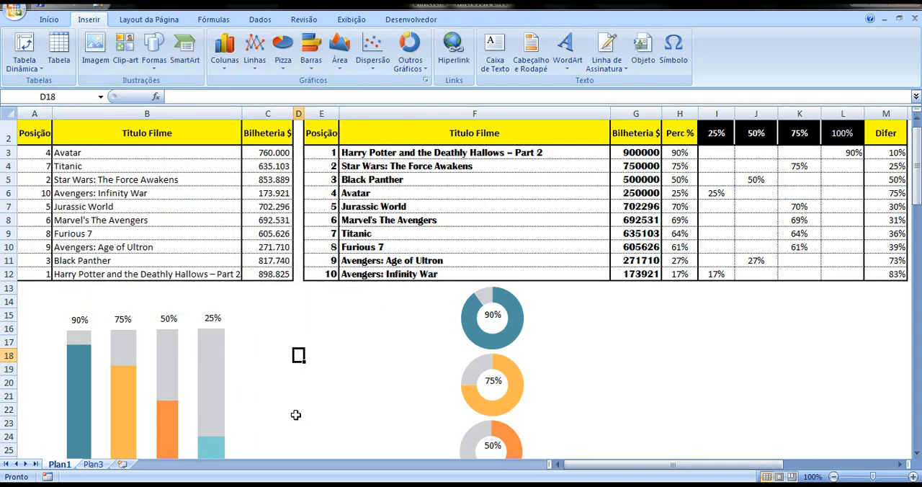
# Consult the infographic reference on Plan3 and duplicate the 90% column chart on Plan1, pasting the copy at cell D17
pyautogui.click(92, 464)
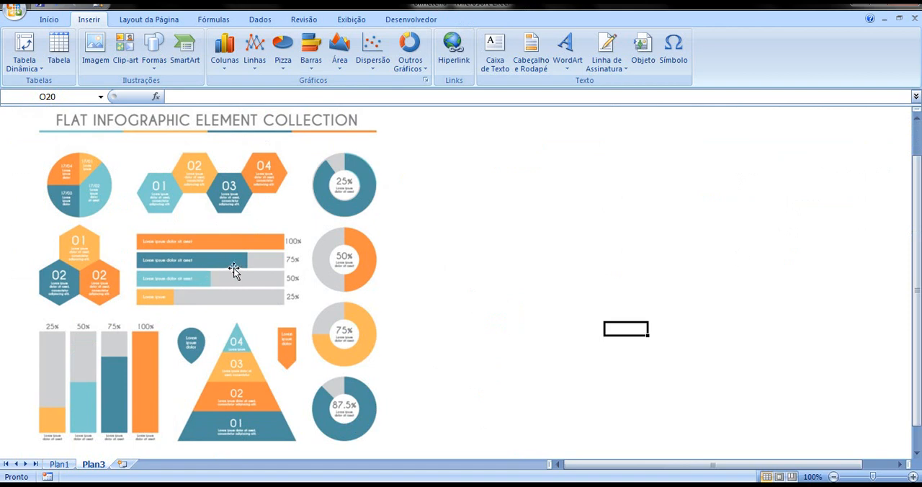
pyautogui.click(60, 464)
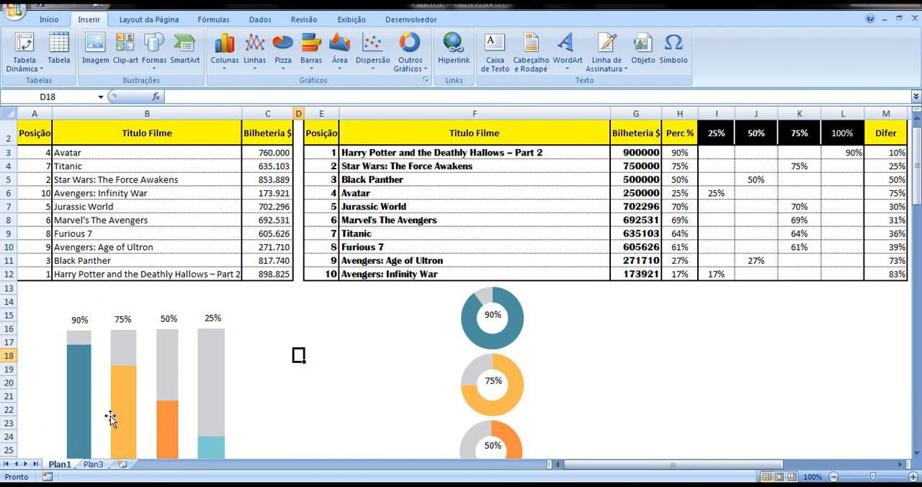
pyautogui.click(84, 337)
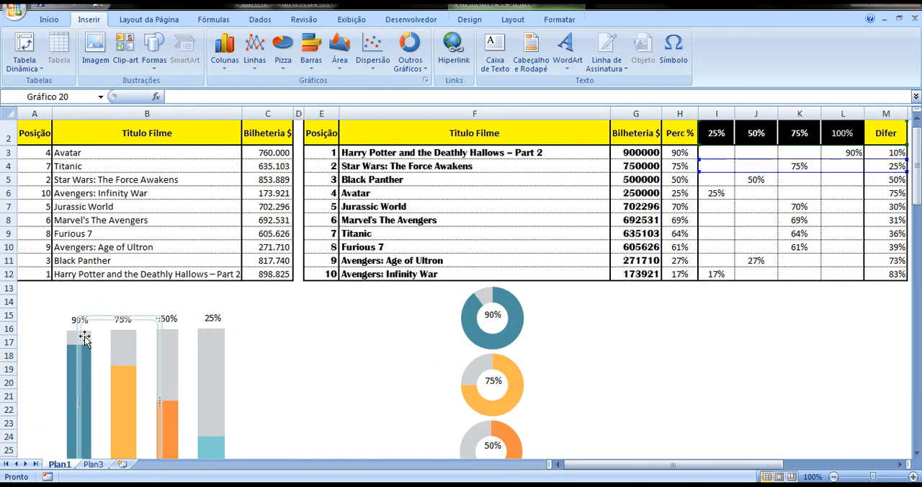
pyautogui.click(82, 338)
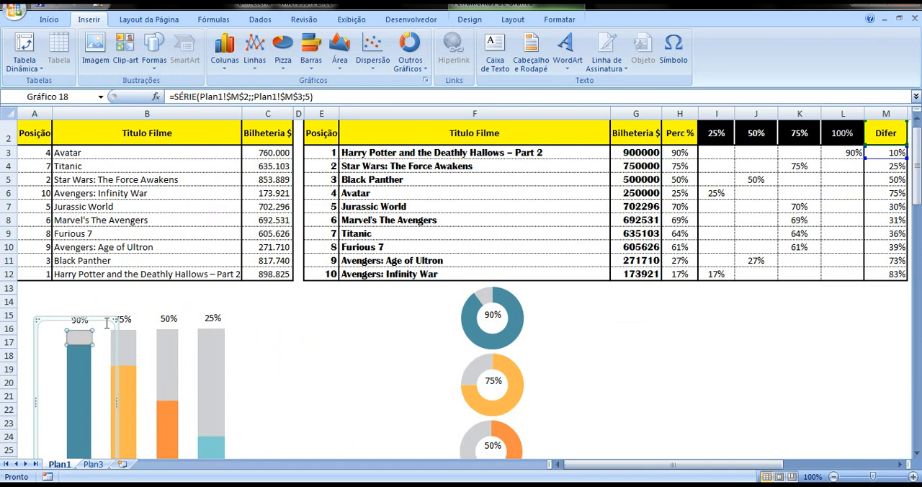
pyautogui.click(105, 323)
pyautogui.click(298, 343)
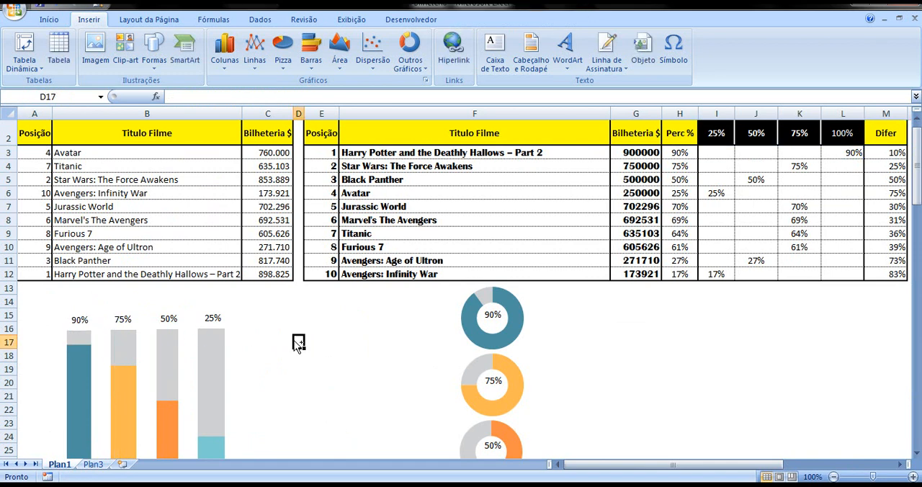
pyautogui.hotkey('ctrl', 'v')
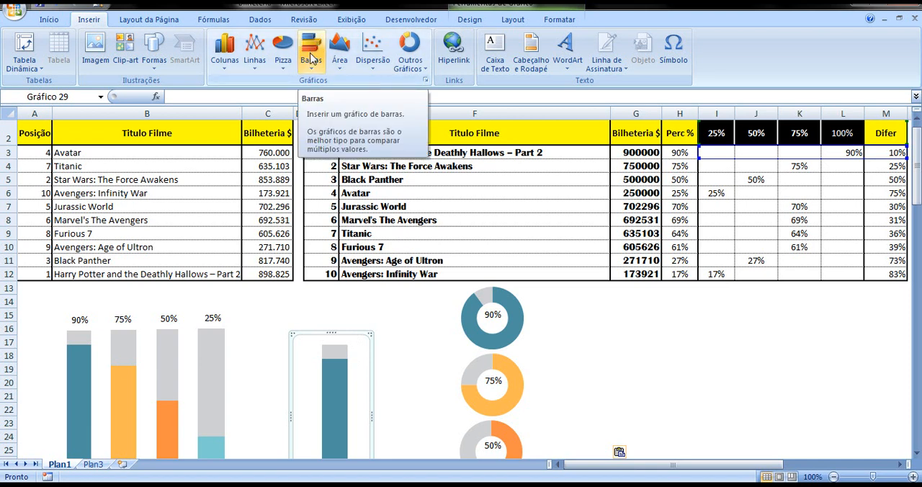
# Change the copied 90% column chart's type to a 100% stacked bar
pyautogui.rightClick(303, 357)
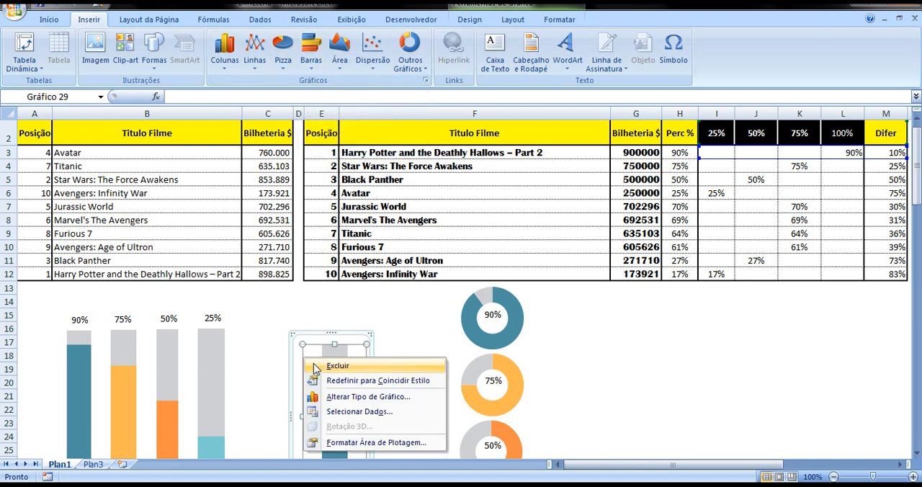
pyautogui.click(351, 397)
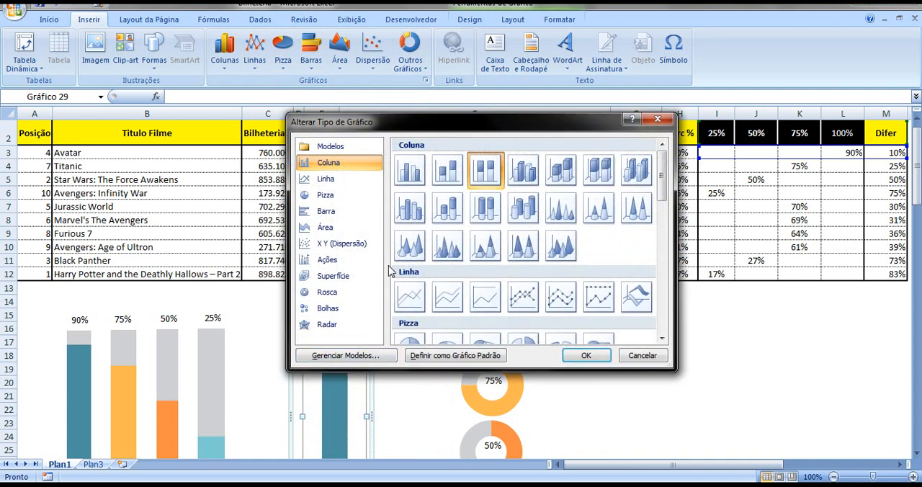
pyautogui.click(328, 212)
pyautogui.click(485, 326)
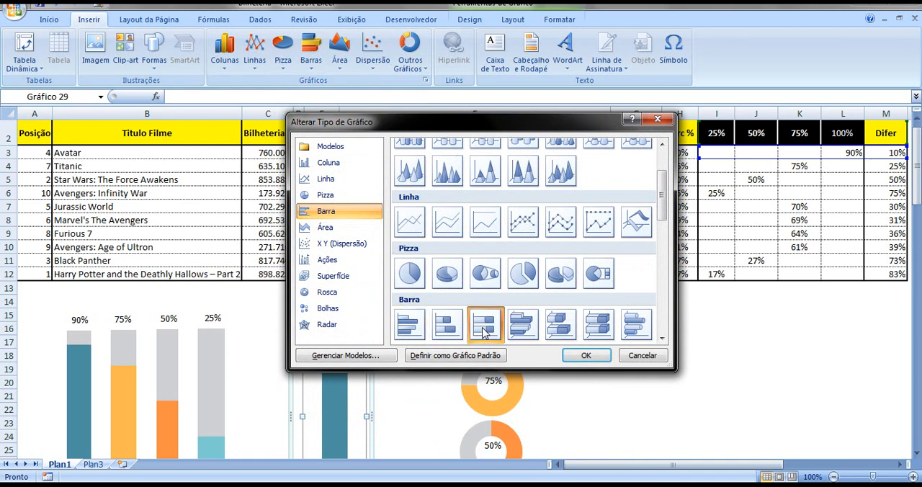
pyautogui.click(586, 355)
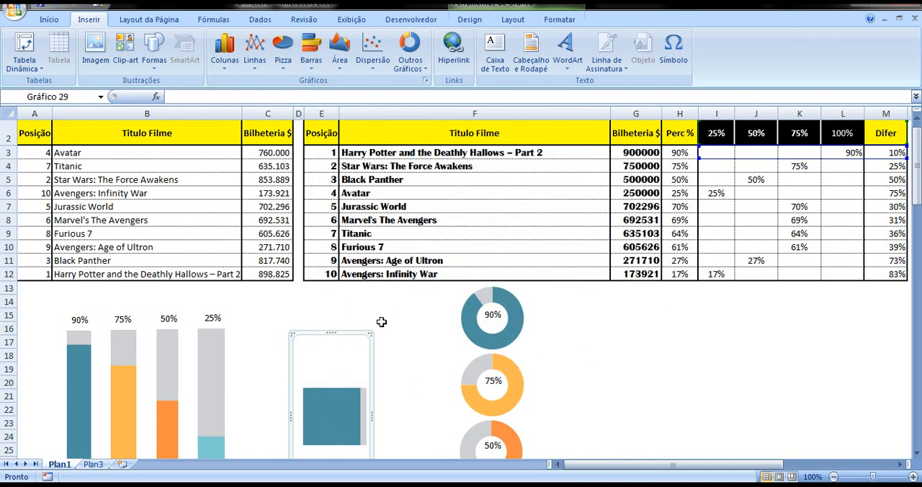
# Reshape the 90% bar chart into a flat strip about 1.75 cm high and 6.83 cm wide, between the columns and the doughnuts
pyautogui.scroll(-1, 382, 322)
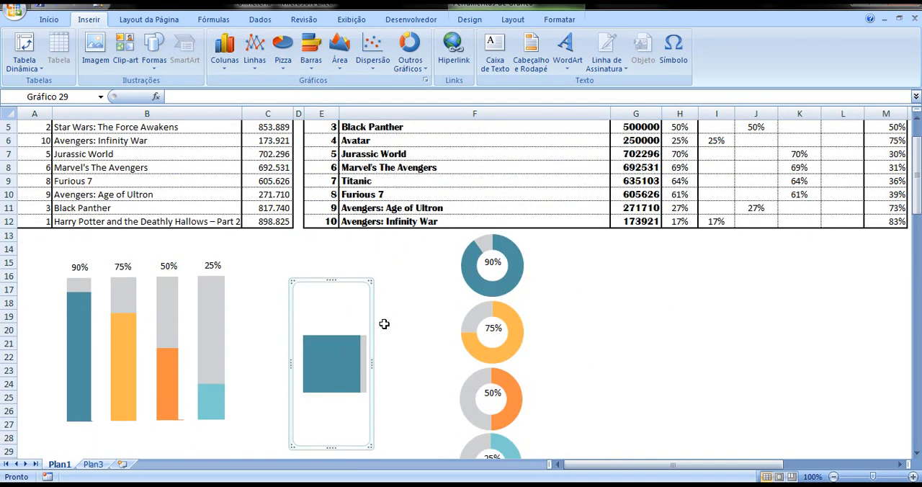
pyautogui.moveTo(371, 445); pyautogui.dragTo(466, 312)
pyautogui.moveTo(347, 279); pyautogui.dragTo(305, 272)
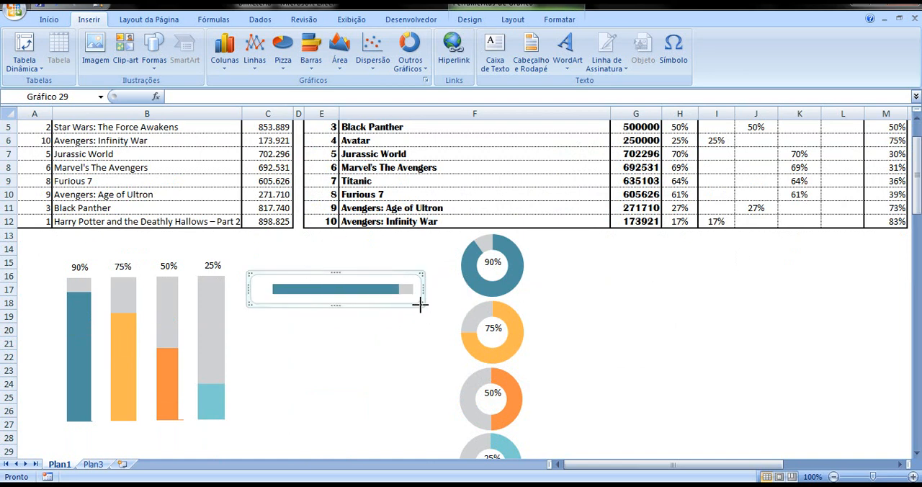
pyautogui.moveTo(420, 305); pyautogui.dragTo(424, 315)
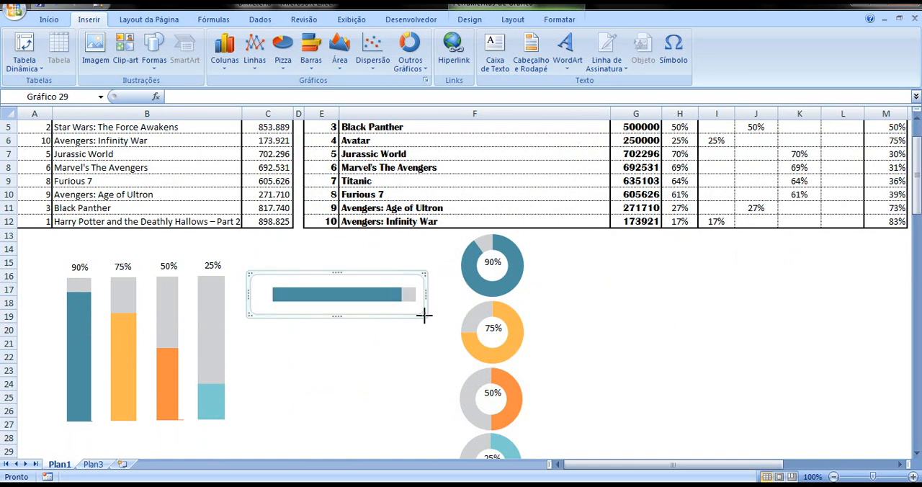
pyautogui.click(397, 355)
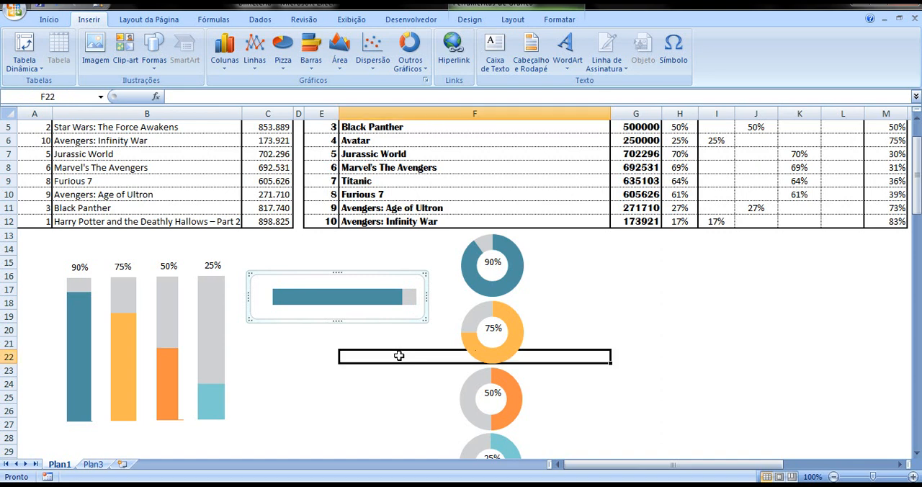
pyautogui.click(287, 301)
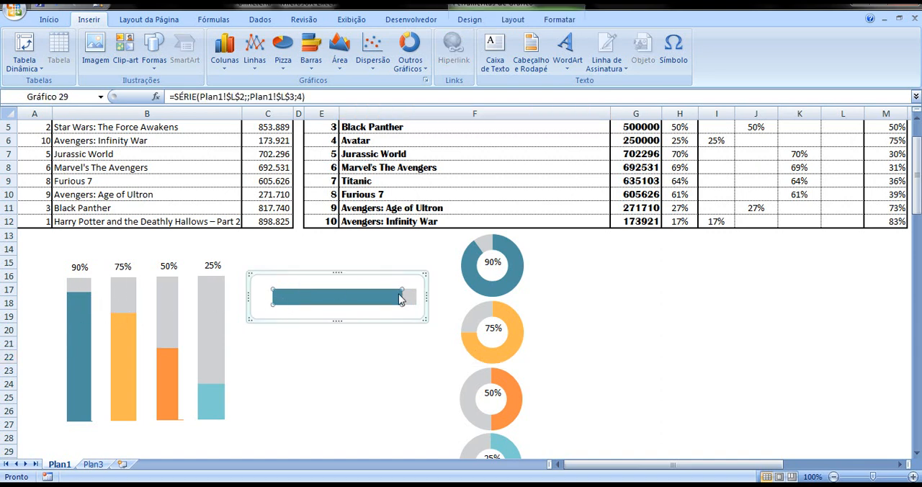
# Duplicate the 90% label linked to $H$3 from above the first column and place the copy just past the horizontal bar's grey end
pyautogui.click(77, 270)
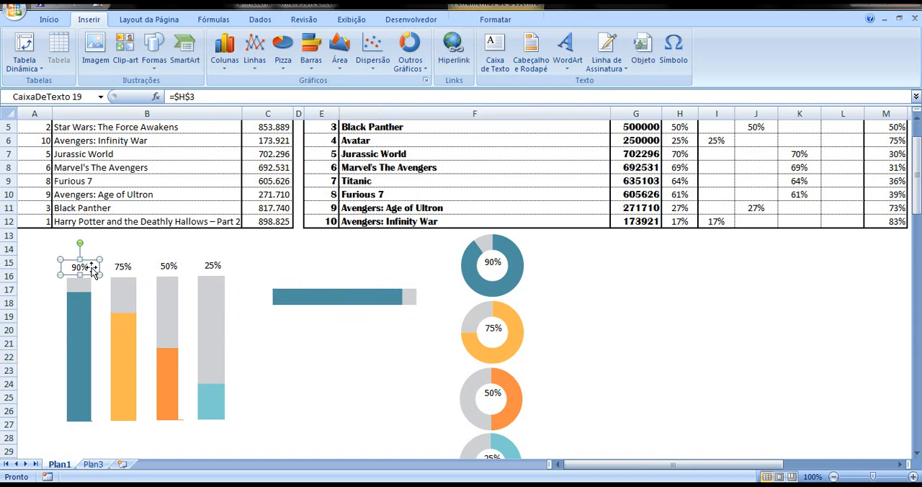
pyautogui.click(87, 269)
pyautogui.click(78, 267)
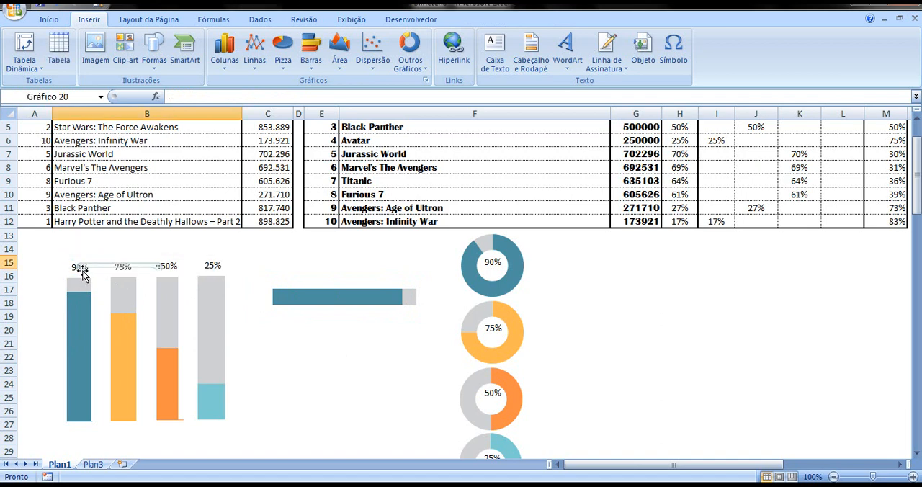
pyautogui.click(78, 268)
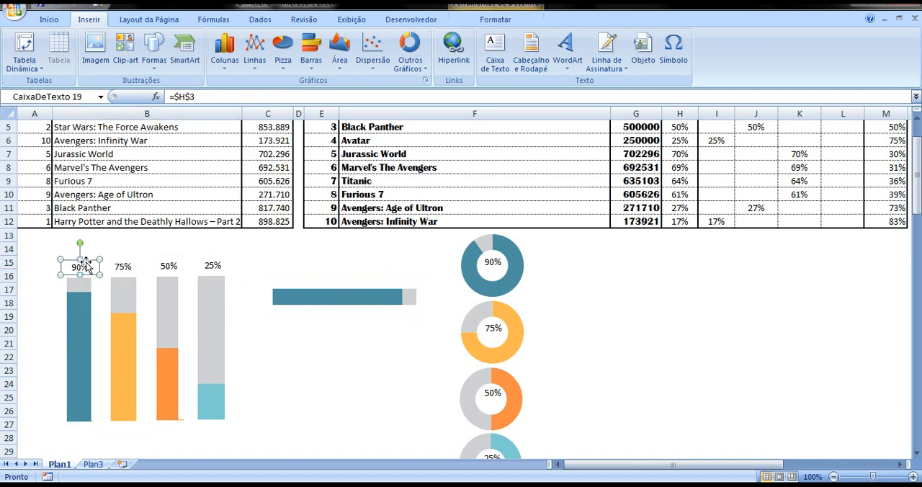
pyautogui.click(336, 363)
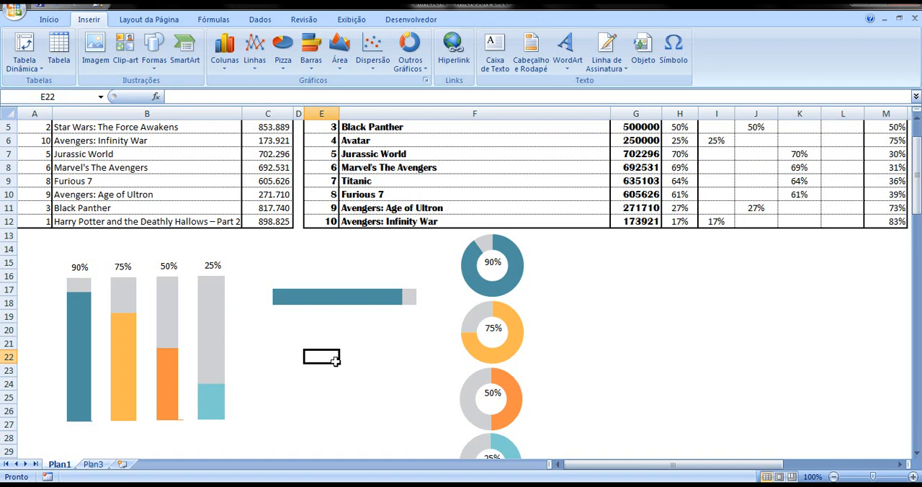
pyautogui.hotkey('ctrl', 'v')
pyautogui.moveTo(341, 350); pyautogui.dragTo(449, 290)
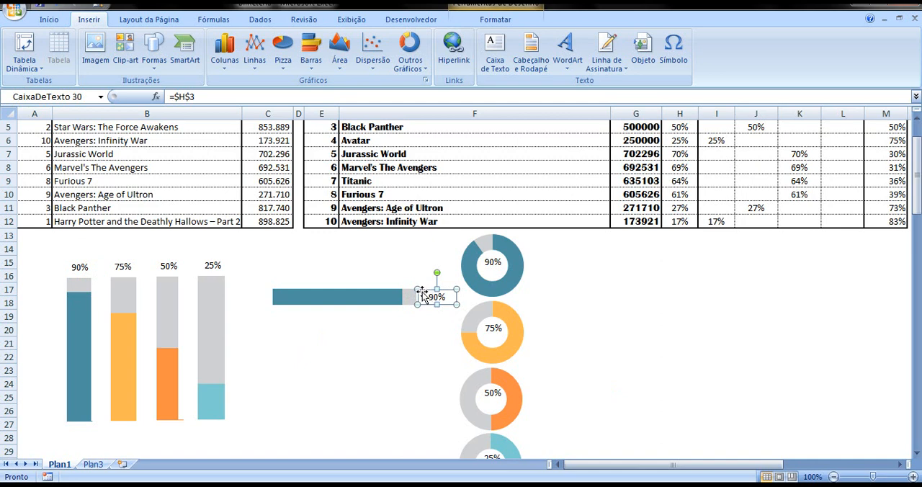
pyautogui.click(382, 342)
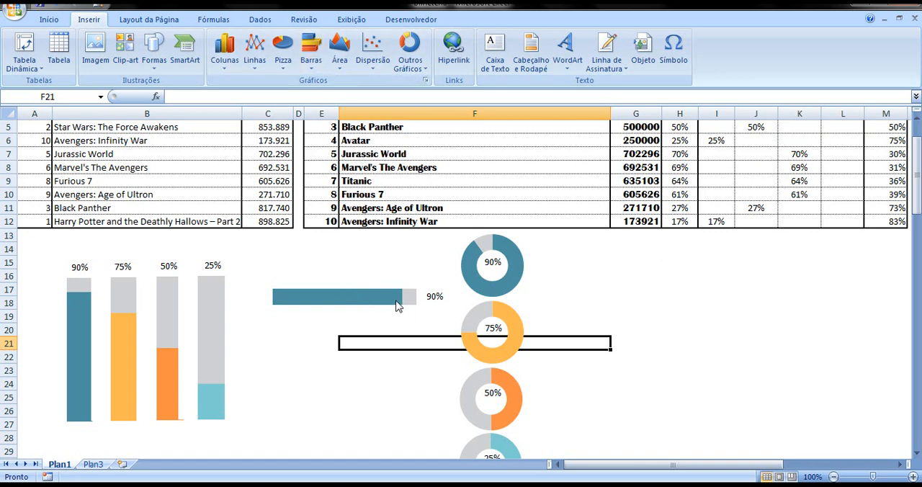
# Duplicate the 75% column chart and paste the copy below the 90% horizontal bar
pyautogui.click(121, 299)
pyautogui.click(121, 299)
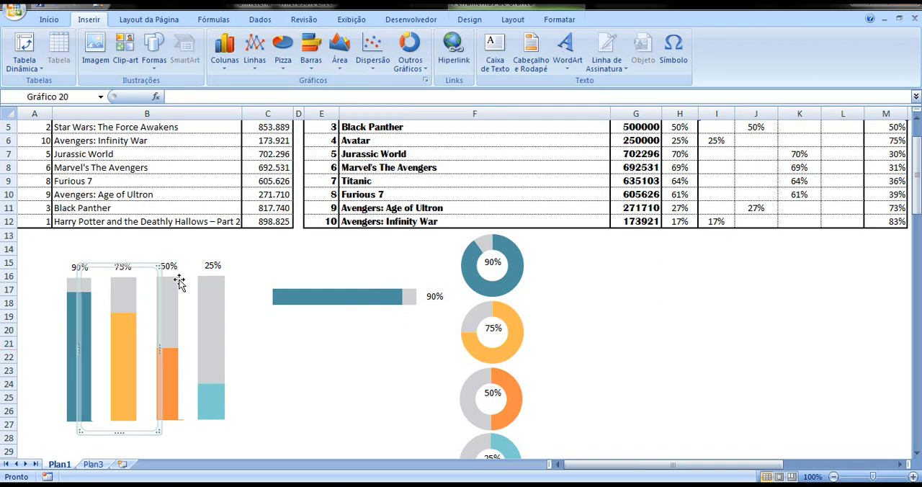
pyautogui.click(320, 368)
pyautogui.hotkey('ctrl', 'v')
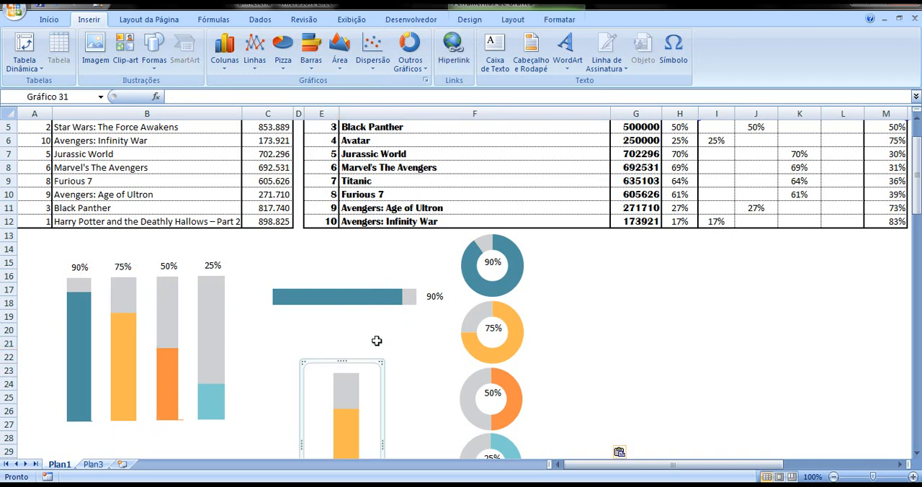
# Compare the sizes of the 90% bar chart and the copied 75% chart, and set the copy's height to 1.65 cm
pyautogui.click(375, 299)
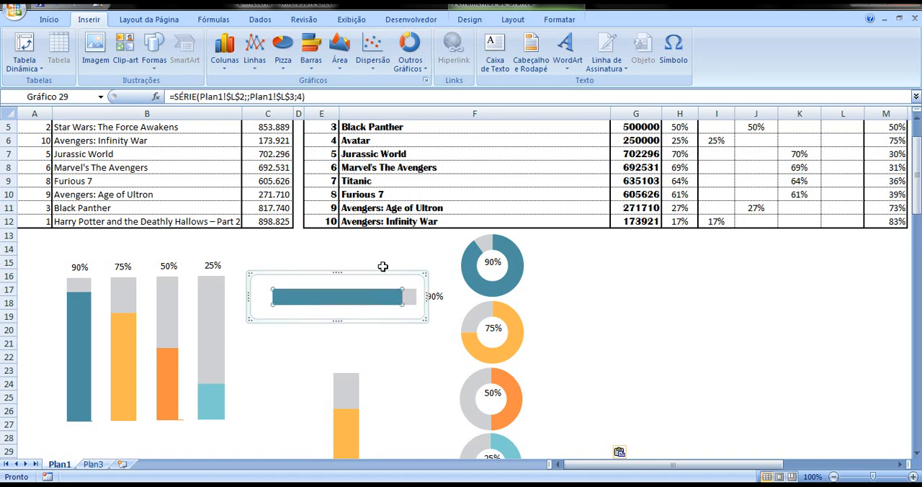
pyautogui.click(559, 19)
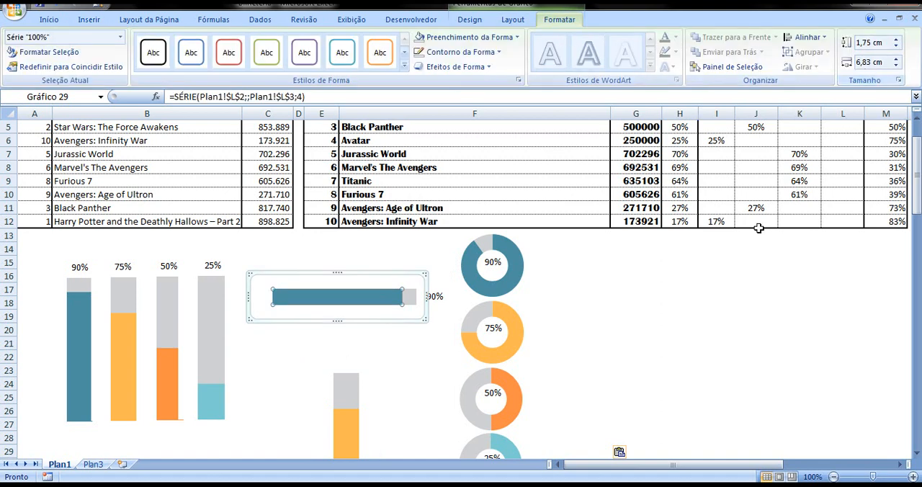
pyautogui.click(370, 381)
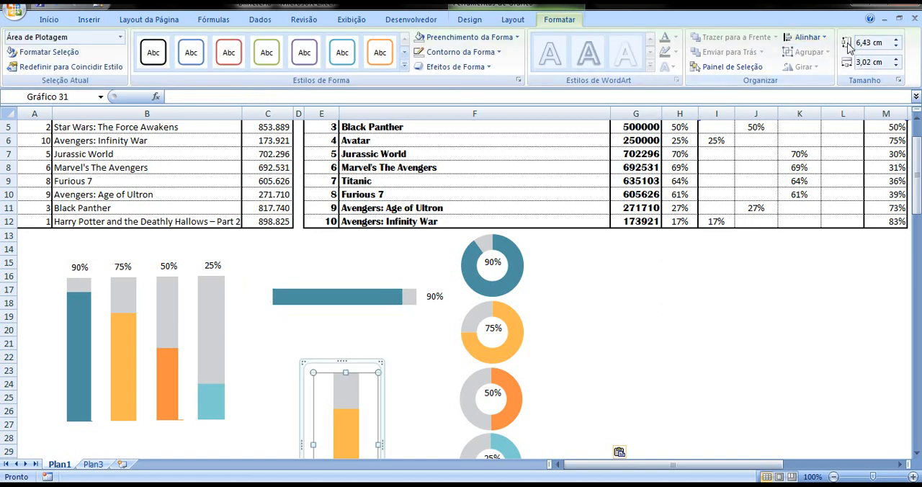
pyautogui.click(373, 311)
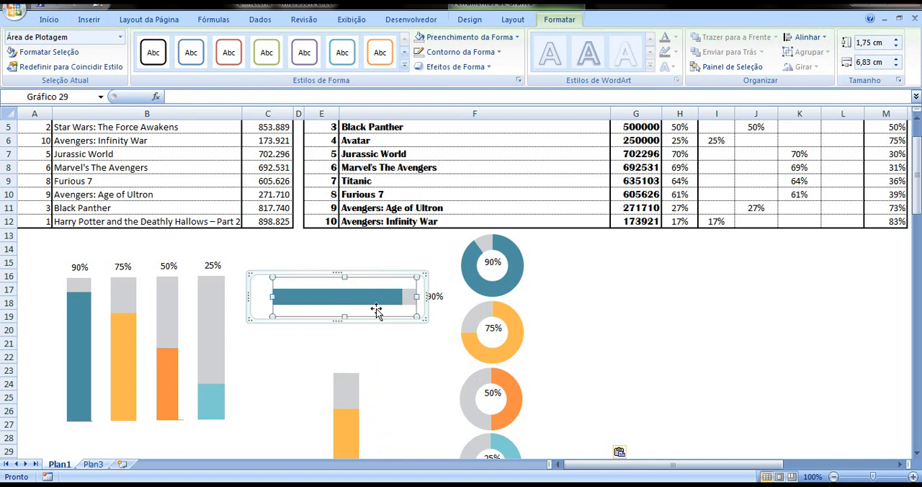
pyautogui.click(380, 399)
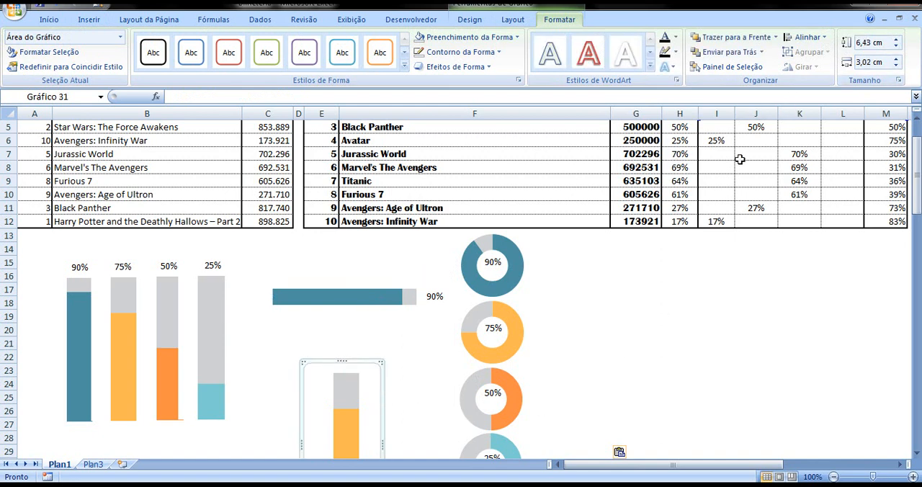
pyautogui.click(876, 41)
pyautogui.write('1')
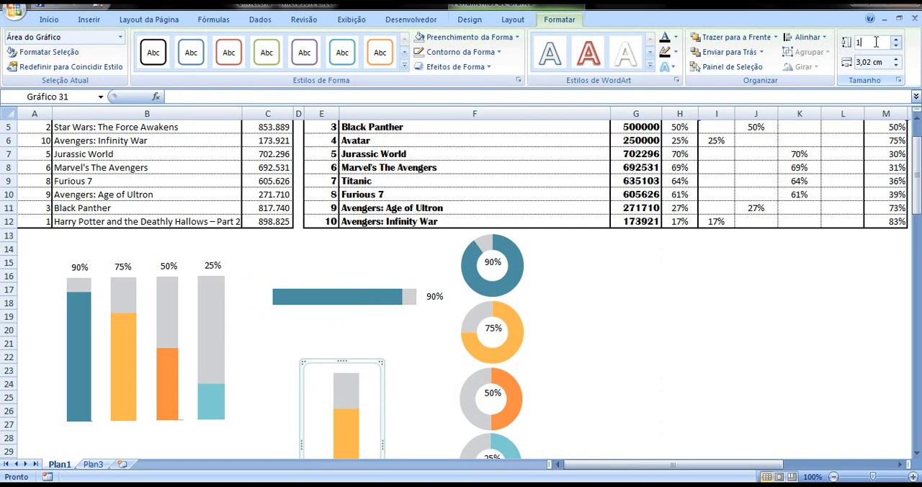
pyautogui.write(',65')
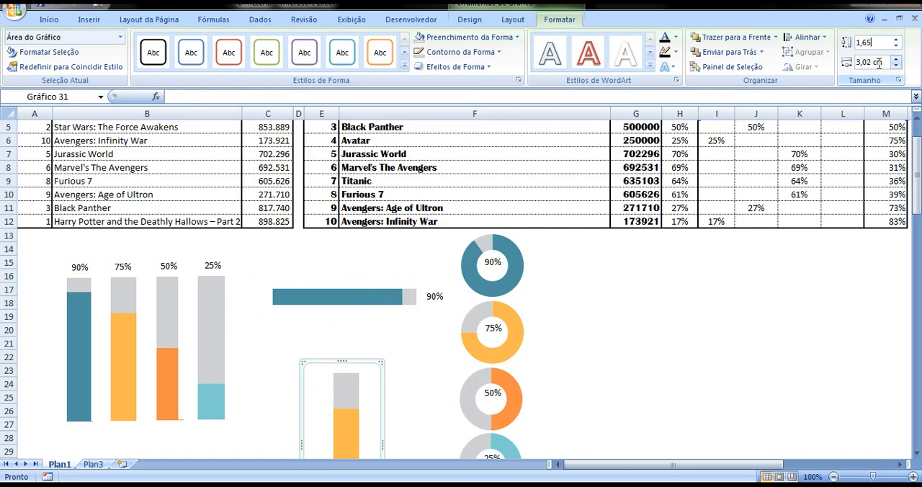
# Set the copied 75% chart's width to 3.73 cm
pyautogui.click(880, 62)
pyautogui.write('3,')
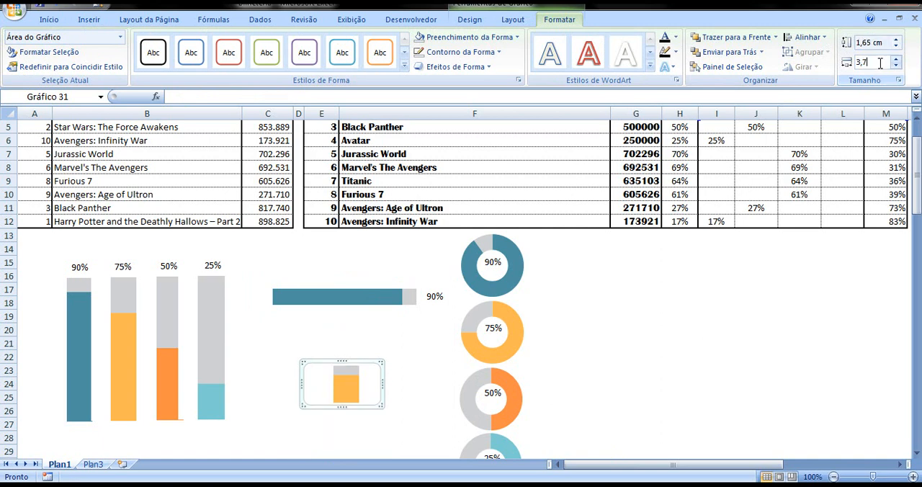
pyautogui.write('73')
pyautogui.press('Return')
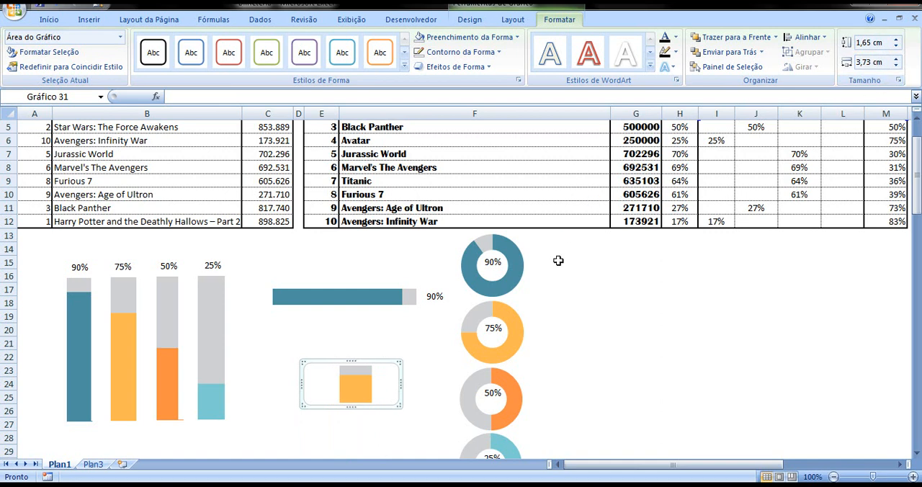
# Match the copied 75% chart's width to the 90% bar chart at 6.83 cm and move it directly beneath that bar
pyautogui.click(370, 326)
pyautogui.click(371, 301)
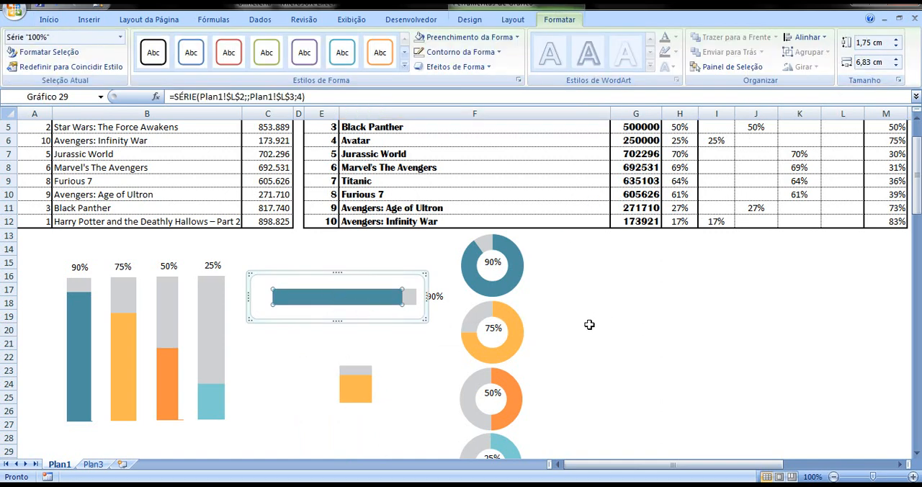
pyautogui.click(387, 374)
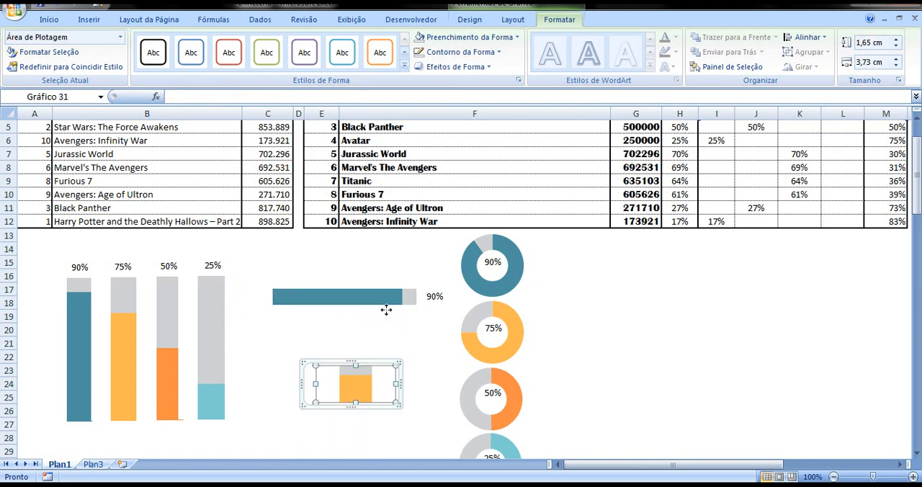
pyautogui.click(386, 311)
pyautogui.click(370, 400)
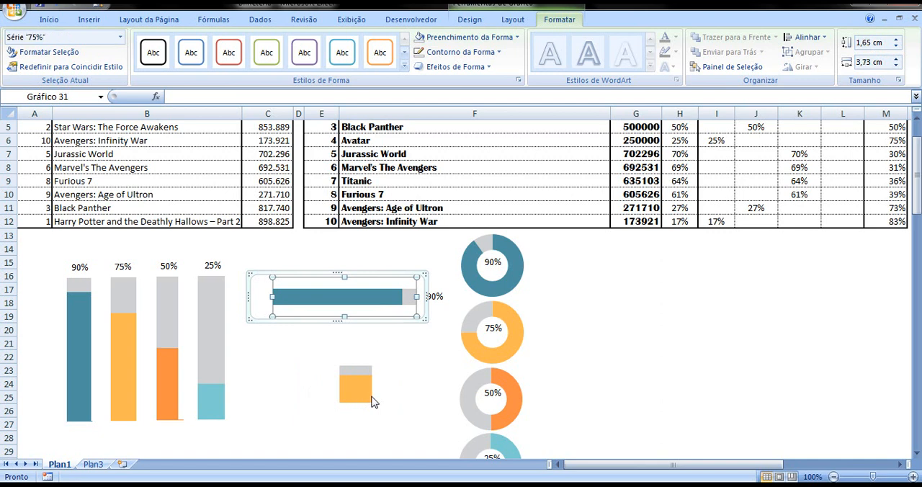
pyautogui.click(860, 64)
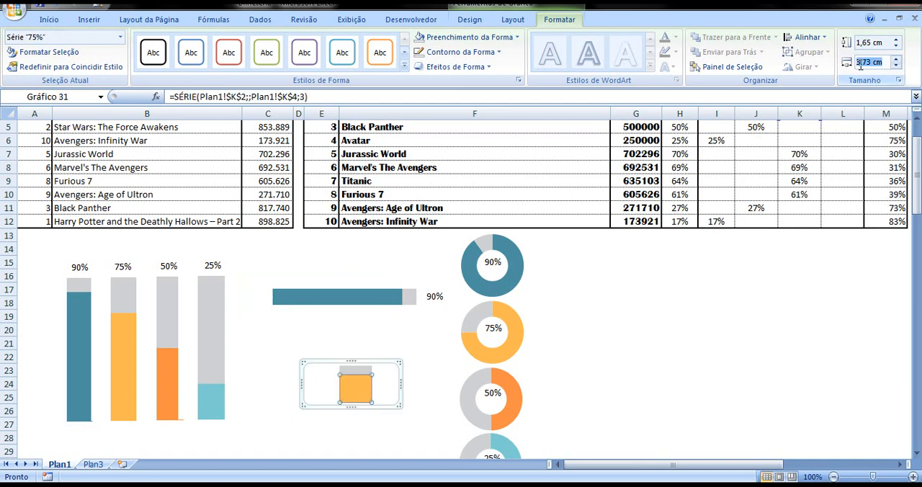
pyautogui.write('6,83')
pyautogui.press('Return')
pyautogui.moveTo(362, 366); pyautogui.dragTo(321, 320)
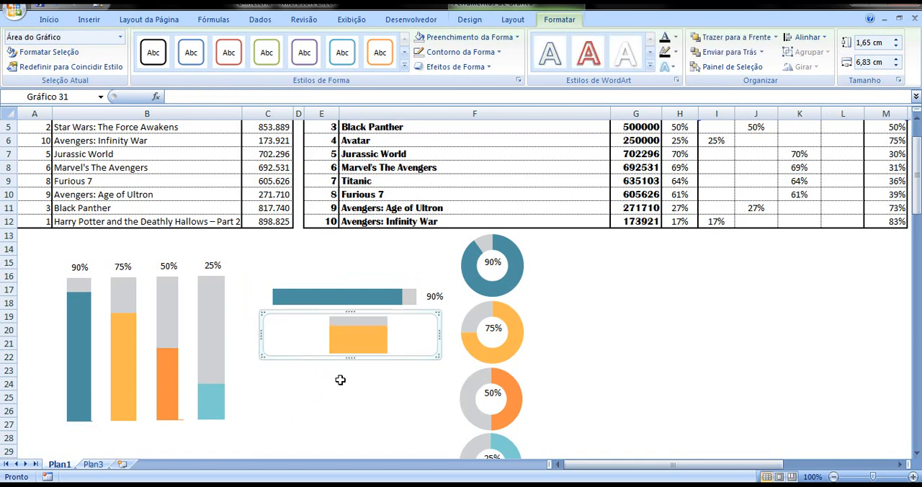
# Convert the copied 75% column chart to a 100% stacked bar
pyautogui.click(340, 379)
pyautogui.click(315, 328)
pyautogui.rightClick(320, 331)
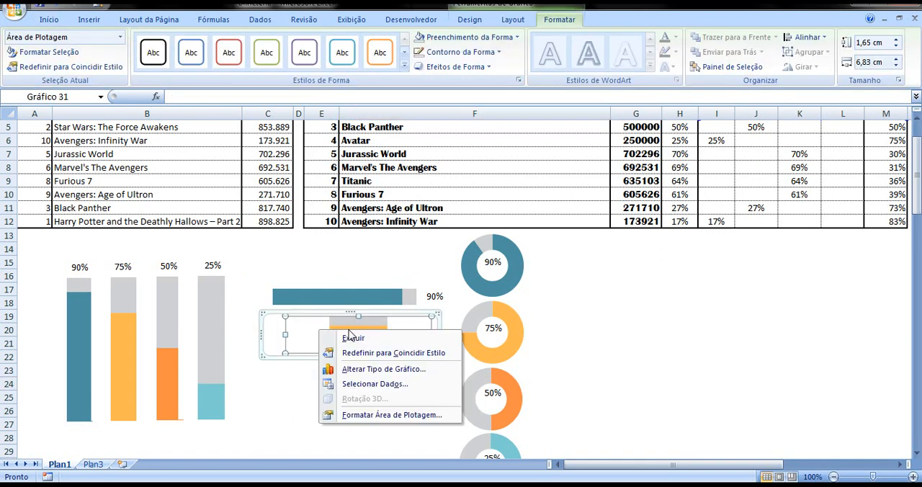
pyautogui.click(378, 369)
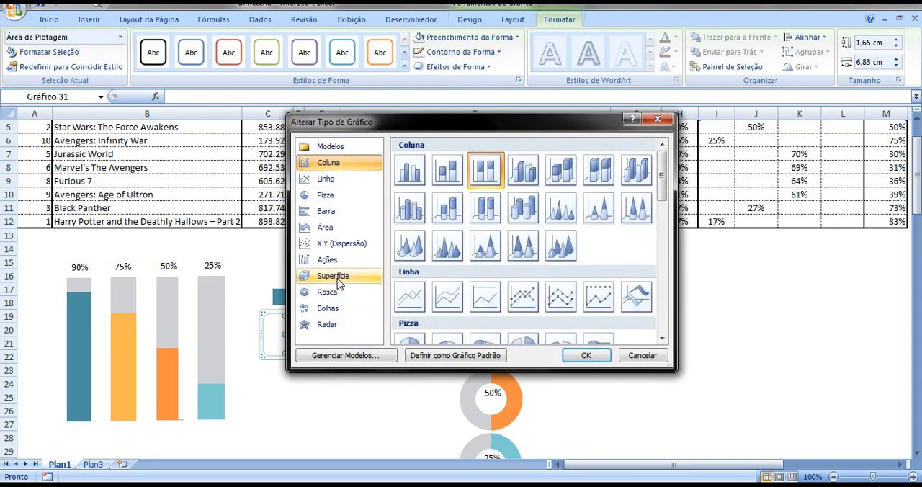
pyautogui.click(343, 212)
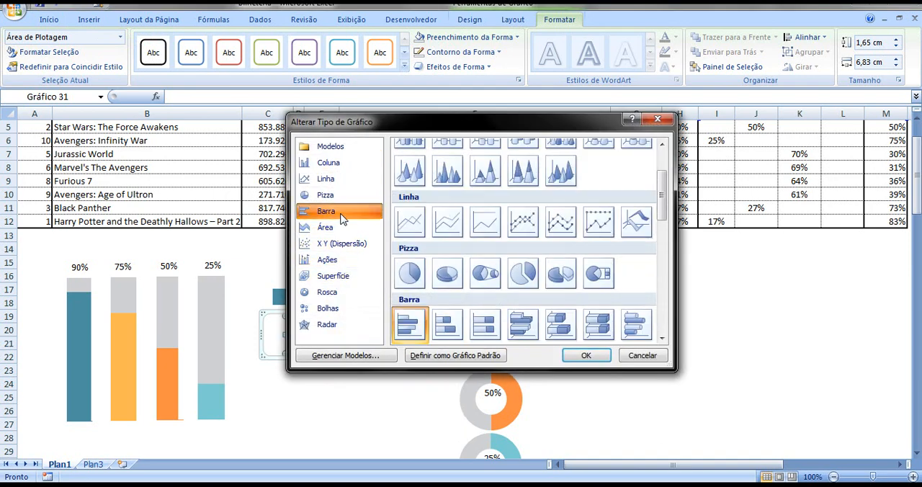
pyautogui.click(484, 324)
pyautogui.click(588, 357)
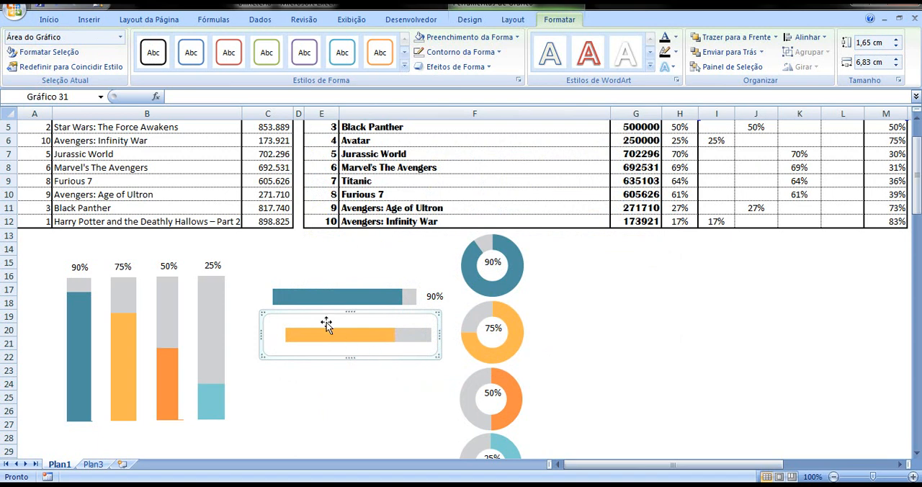
# Align the 75% bar chart directly beneath the 90% bar so that their starting edges line up
pyautogui.moveTo(310, 309)
pyautogui.mouseDown()
pyautogui.moveTo(300, 308)
pyautogui.moveTo(322, 309)
pyautogui.mouseUp()
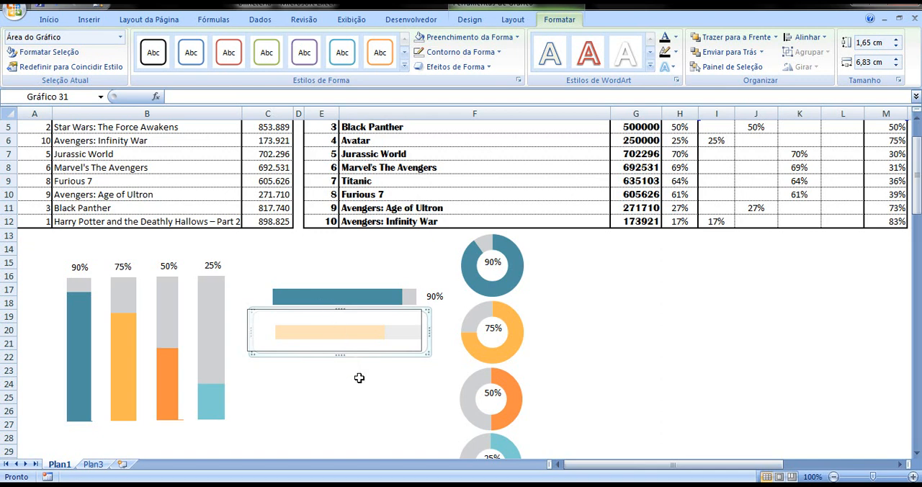
pyautogui.click(360, 380)
pyautogui.click(303, 312)
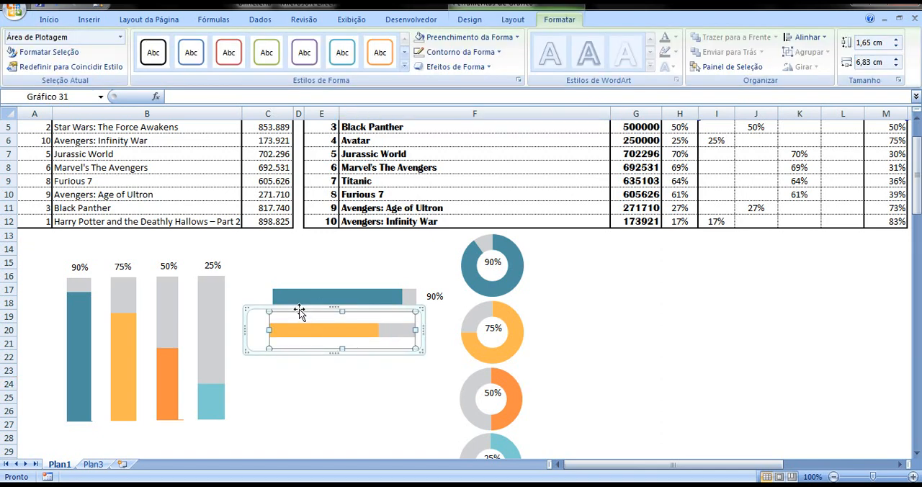
pyautogui.moveTo(265, 308); pyautogui.dragTo(268, 307)
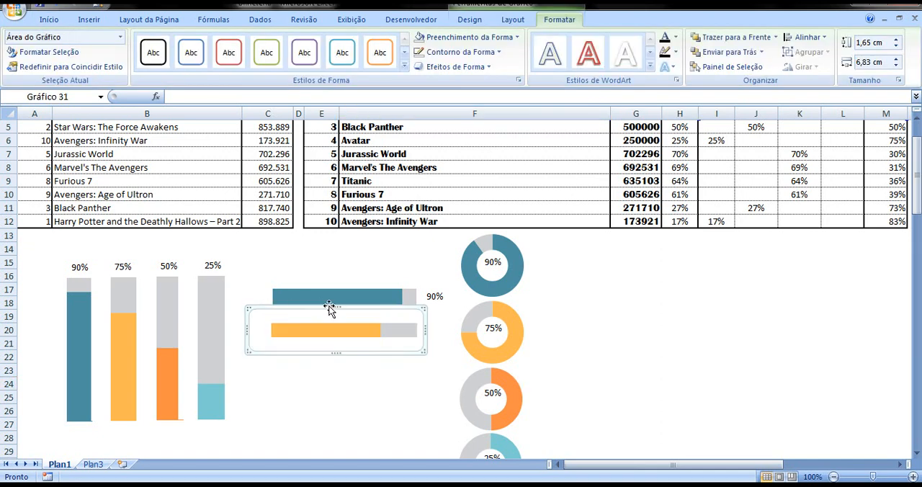
# Copy the 75% label from above the yellow column and place the copy beside the end of the yellow horizontal bar
pyautogui.click(126, 267)
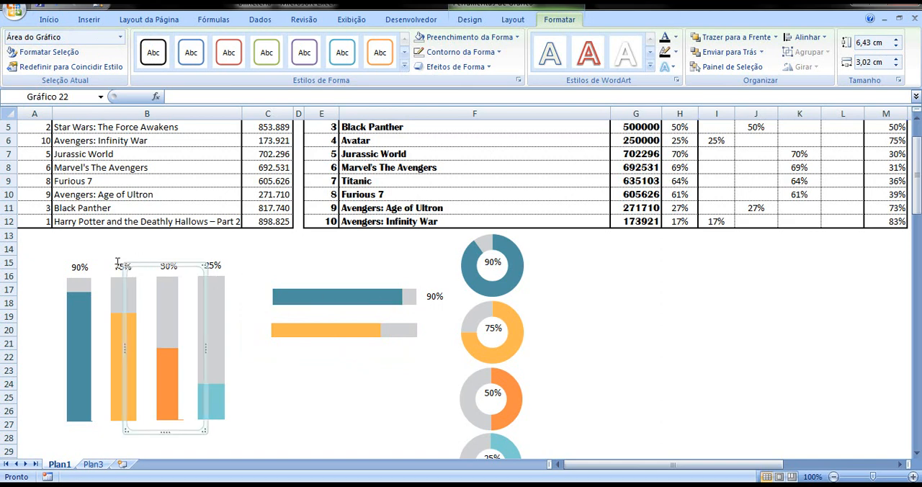
pyautogui.click(117, 270)
pyautogui.click(117, 270)
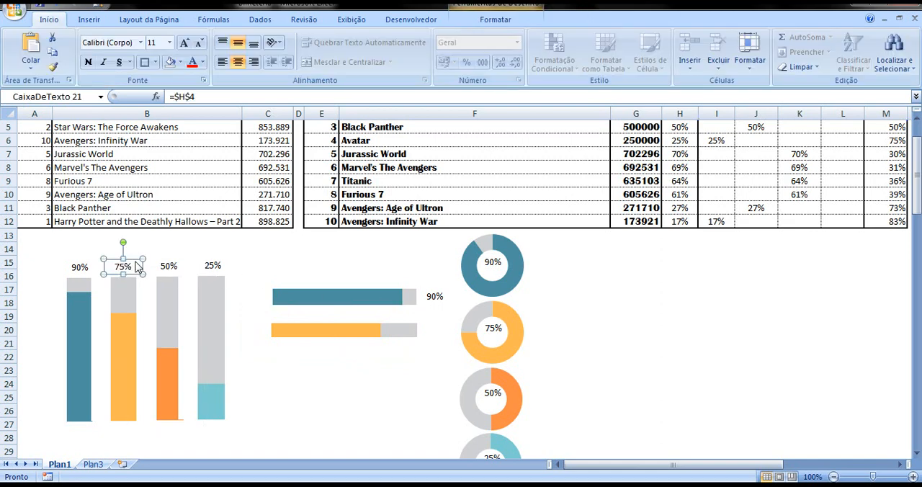
pyautogui.hotkey('ctrl', 'c')
pyautogui.hotkey('ctrl', 'v')
pyautogui.moveTo(147, 275); pyautogui.dragTo(441, 325)
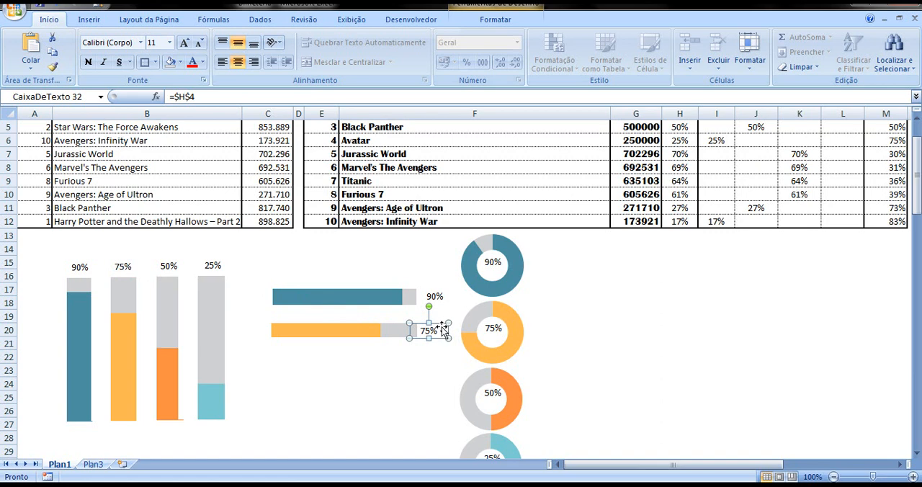
pyautogui.click(439, 325)
pyautogui.click(428, 328)
pyautogui.click(418, 381)
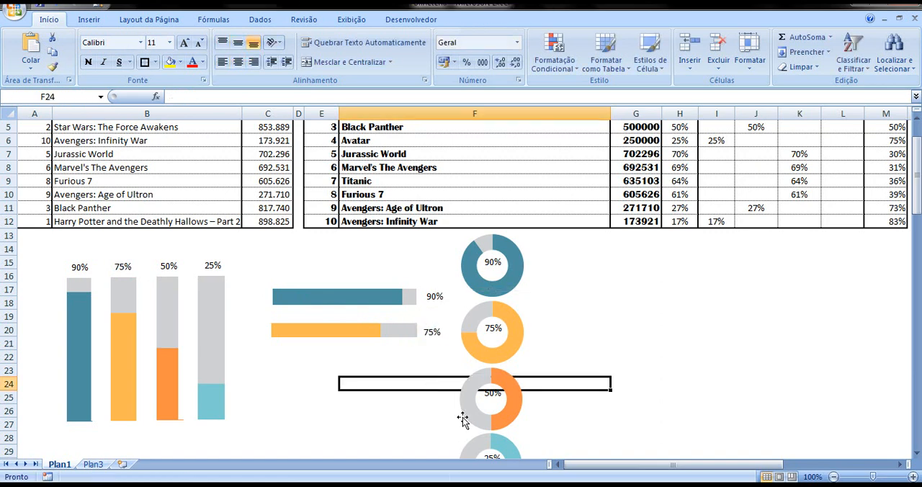